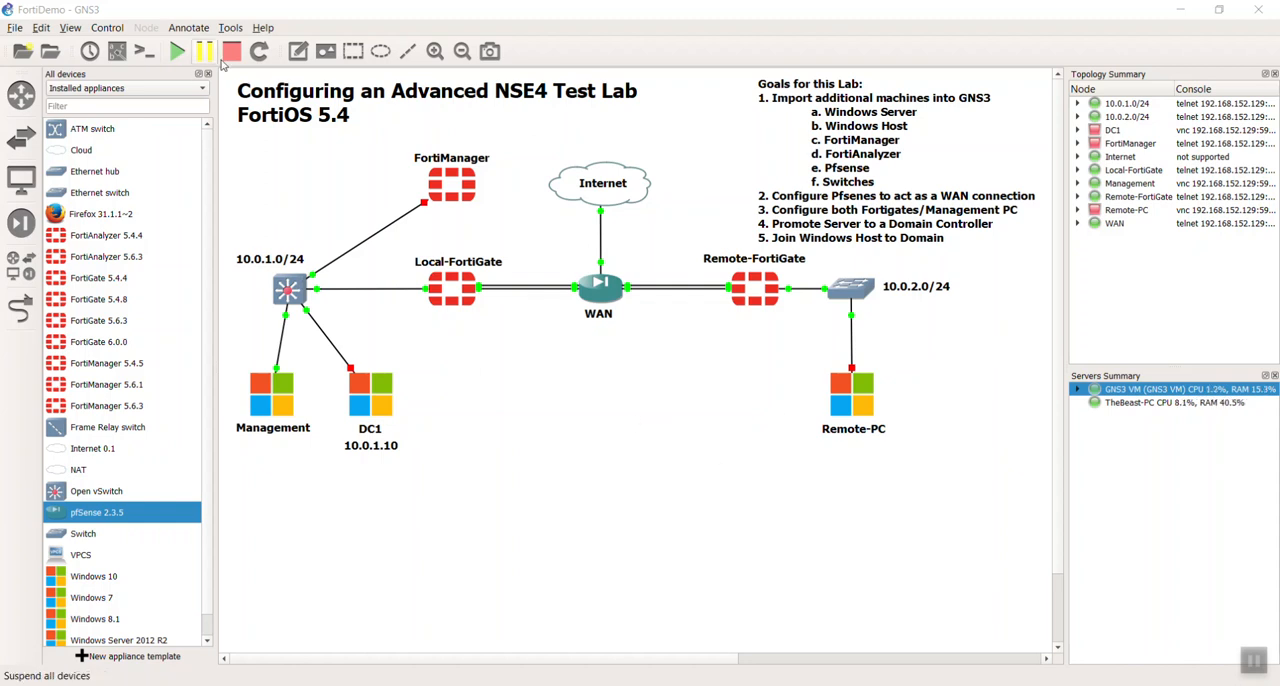
- Add a note reading 10.200.1.0/24 beneath the link between Local-FortiGate and WAN
click(300, 55)
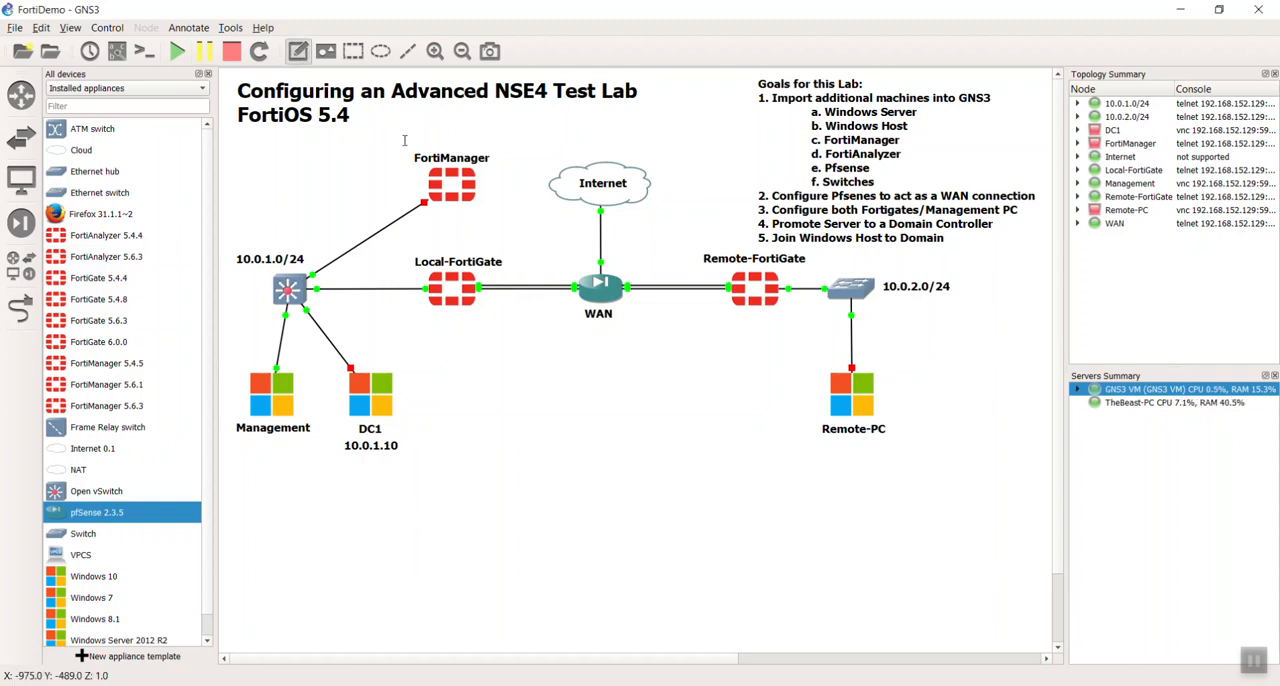
click(501, 302)
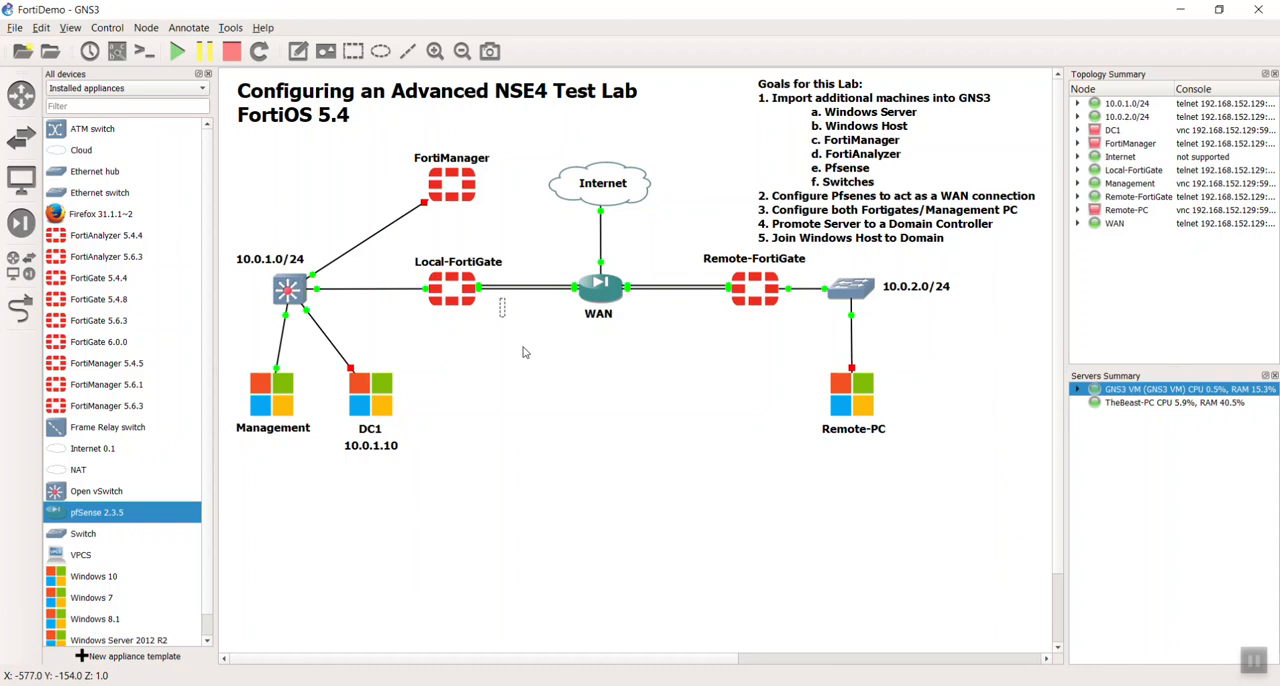
text(10.2)
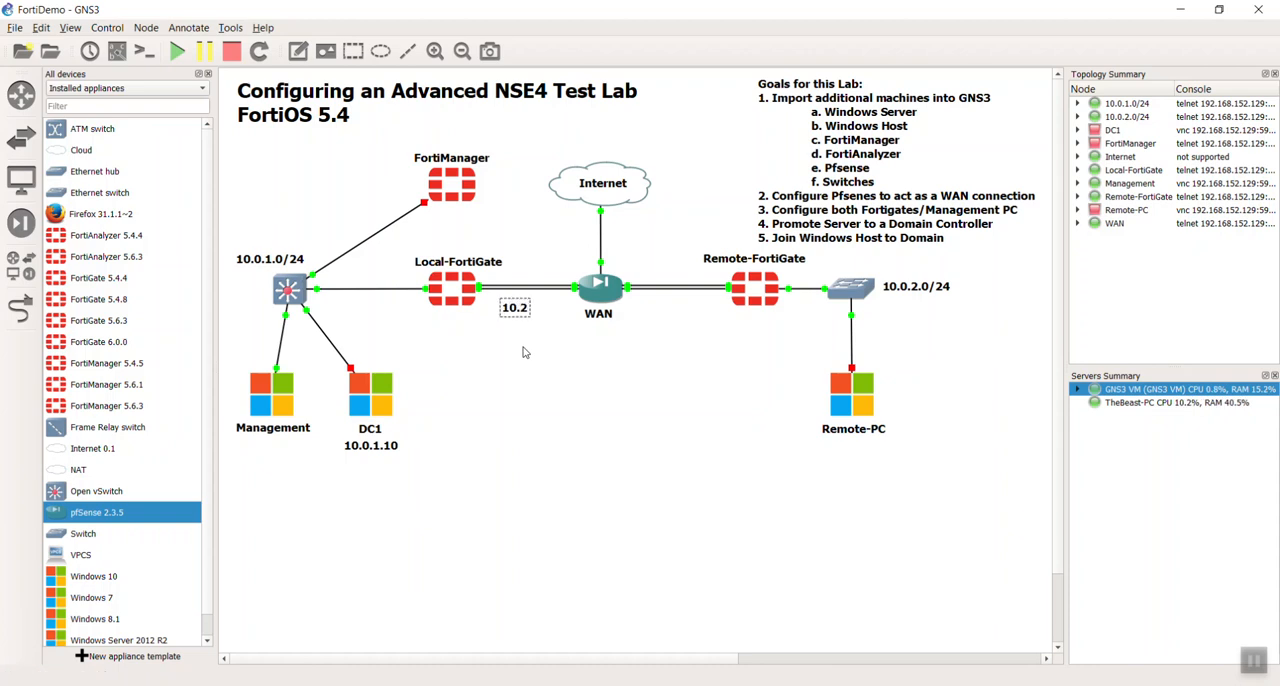
text(00.1.0/24)
click(542, 371)
- Place a copy of the 10.200.1.0/24 note above the Local-FortiGate–WAN link and change its text to 10.200.2.0/24
drag(543, 312, 516, 276)
click(529, 318)
double_click(521, 278)
click(539, 279)
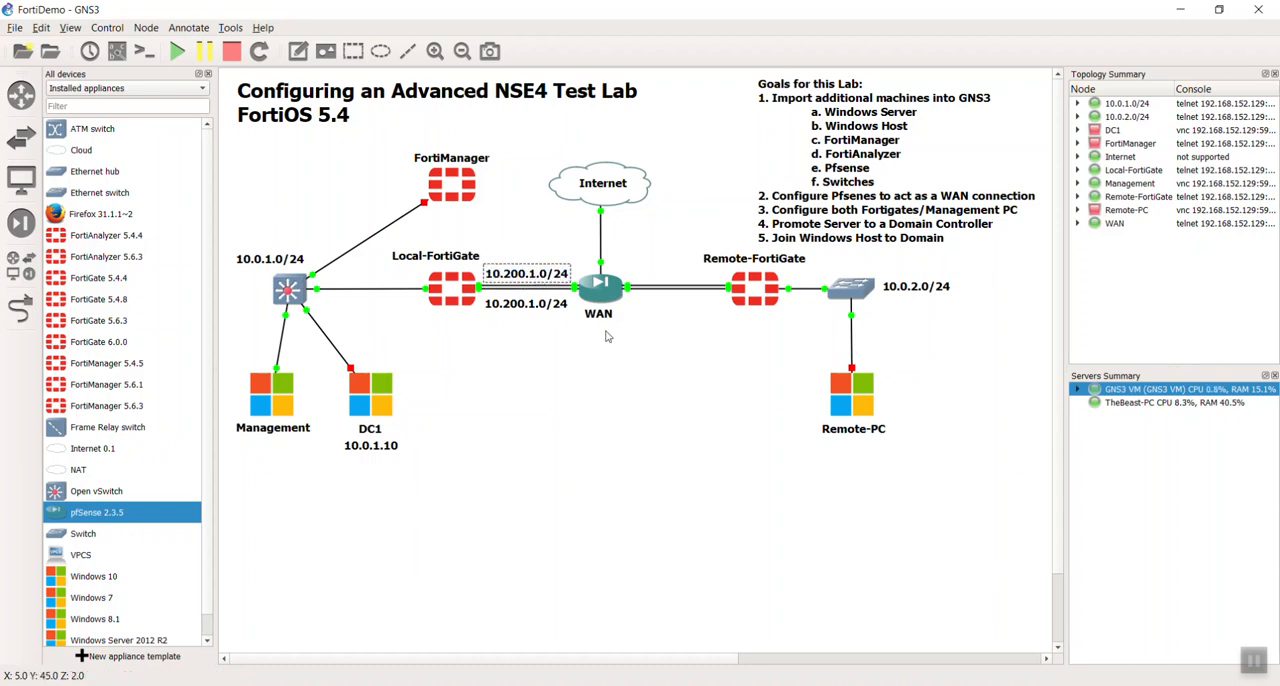
key(BackSpace)
text(2)
click(687, 392)
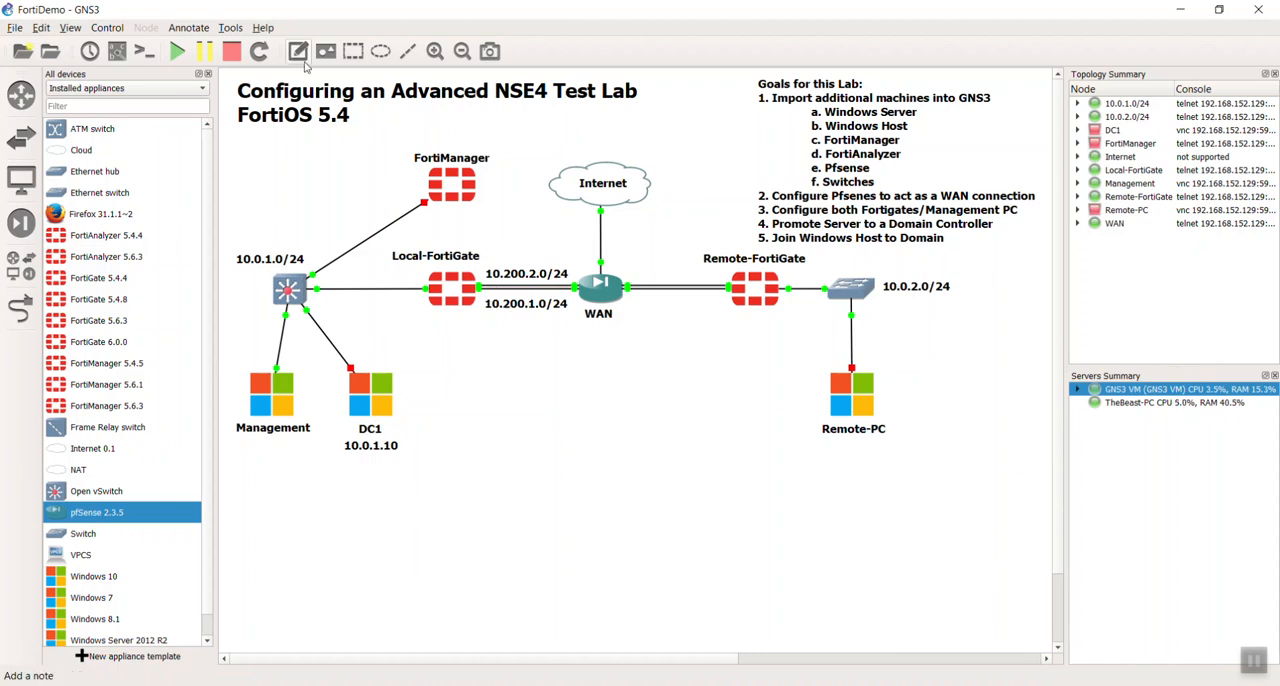
- Show the interface labels and move the two subnet notes and the Local-FortiGate name clear of the port labels
click(116, 51)
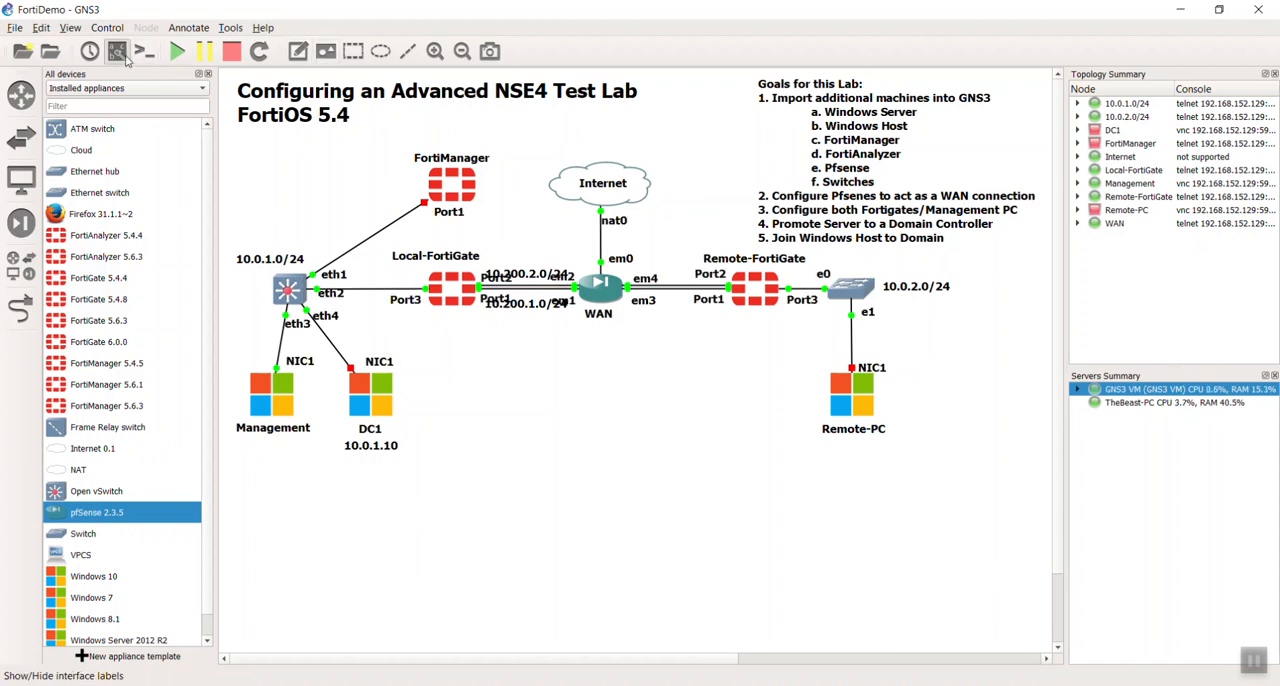
drag(525, 303, 524, 267)
drag(448, 261, 434, 264)
click(536, 266)
drag(527, 324, 526, 322)
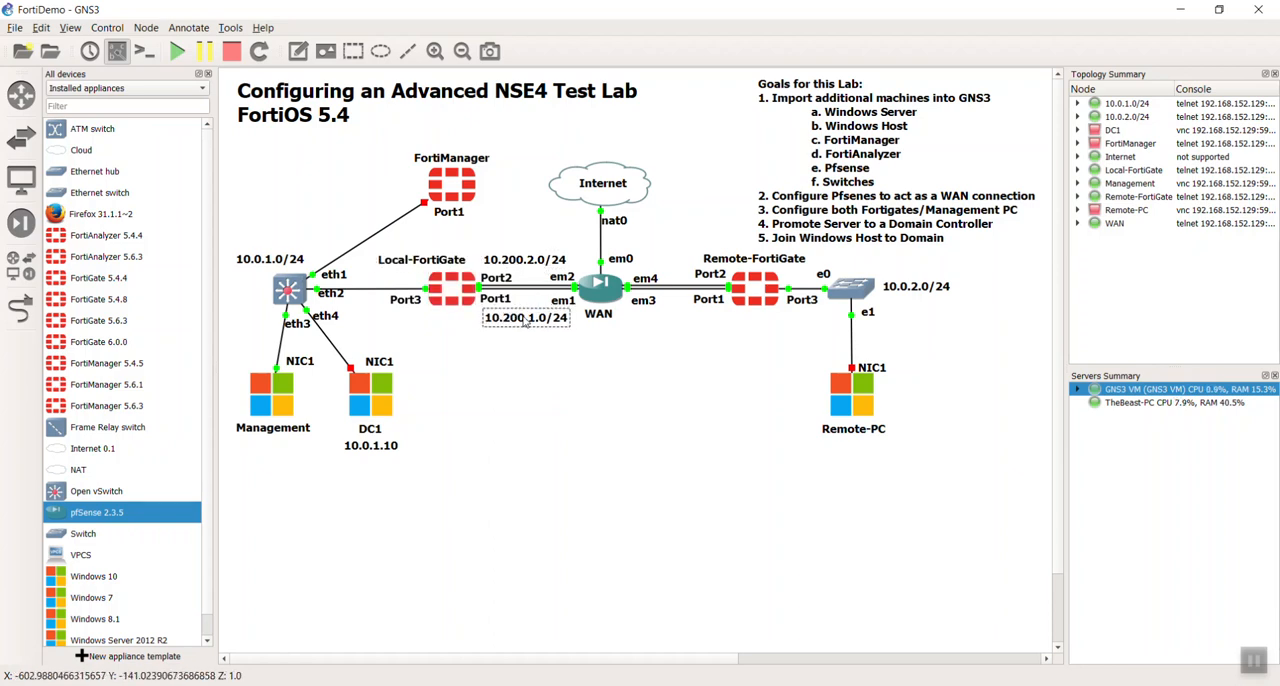
- Duplicate the 10.200.1.0/24 note, place the copy below WAN and change its text to 10.200.3.0/24
right_click(523, 316)
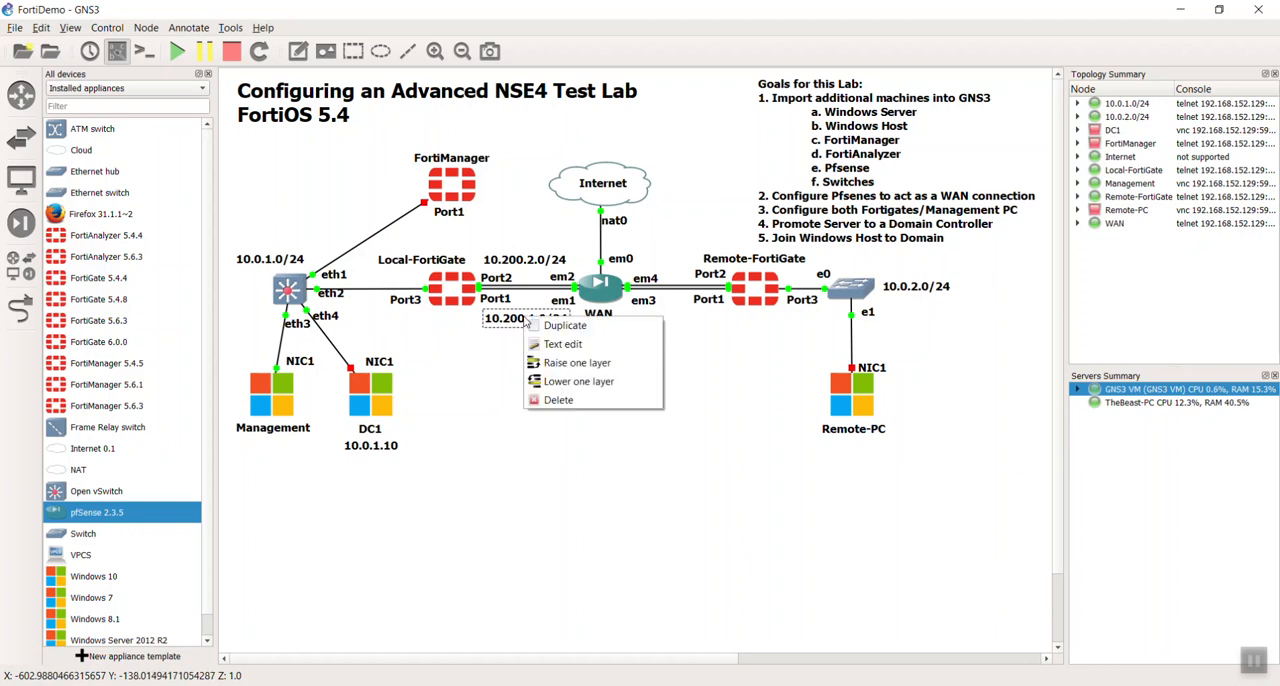
click(565, 325)
drag(560, 324, 643, 355)
double_click(643, 355)
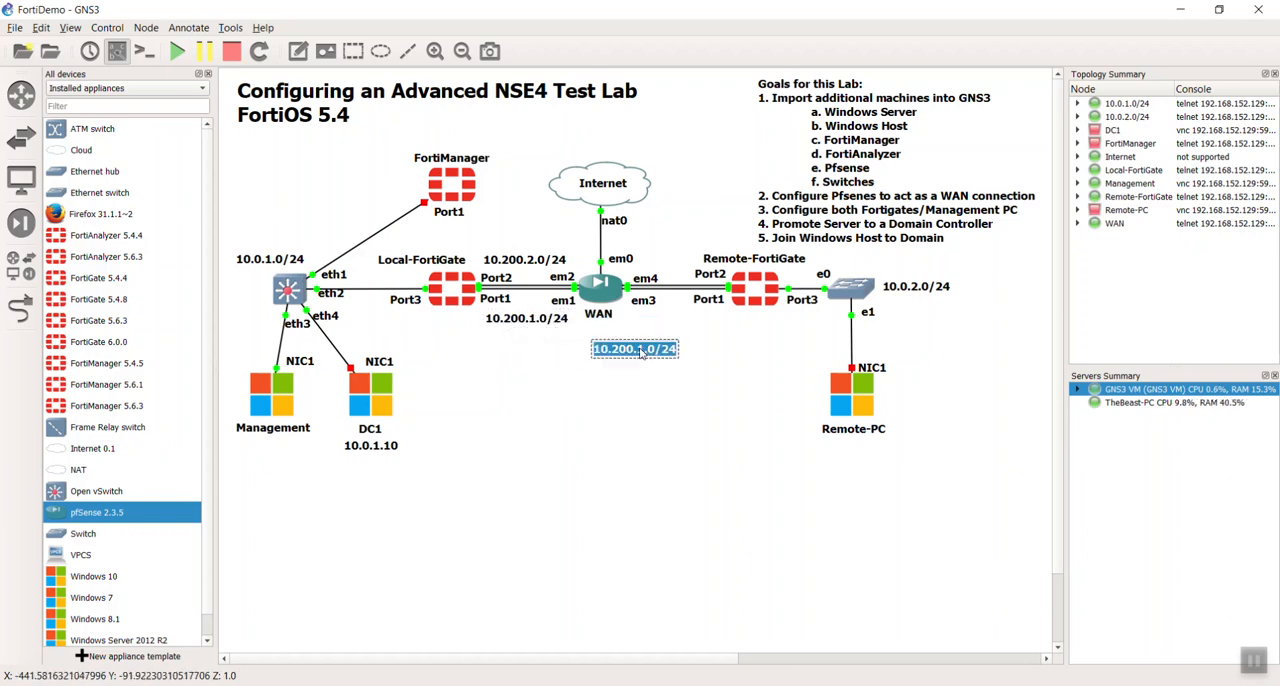
click(645, 356)
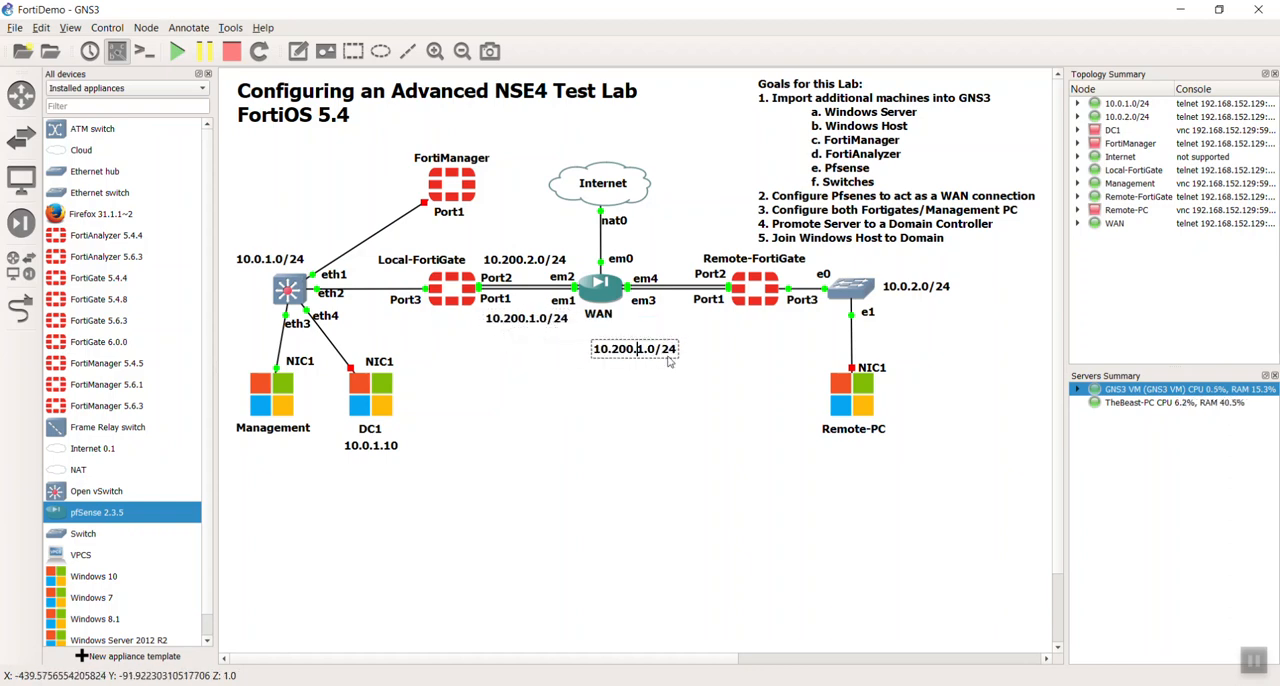
key(shift+Right)
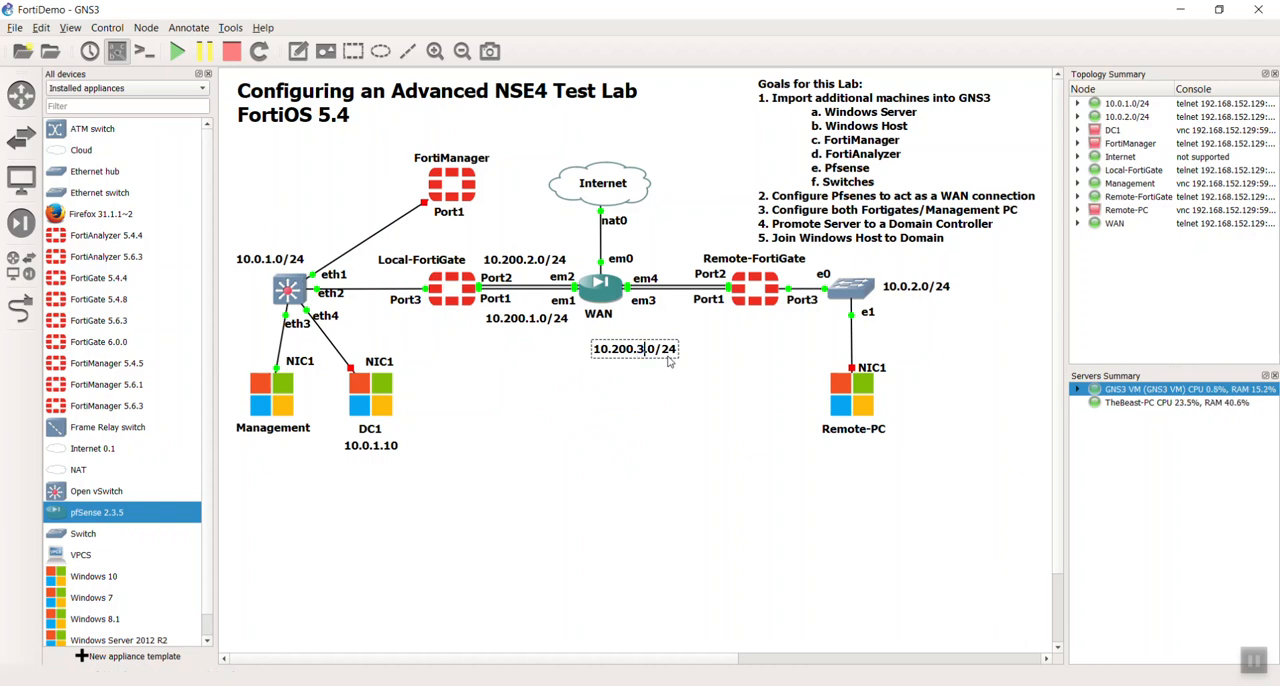
click(692, 396)
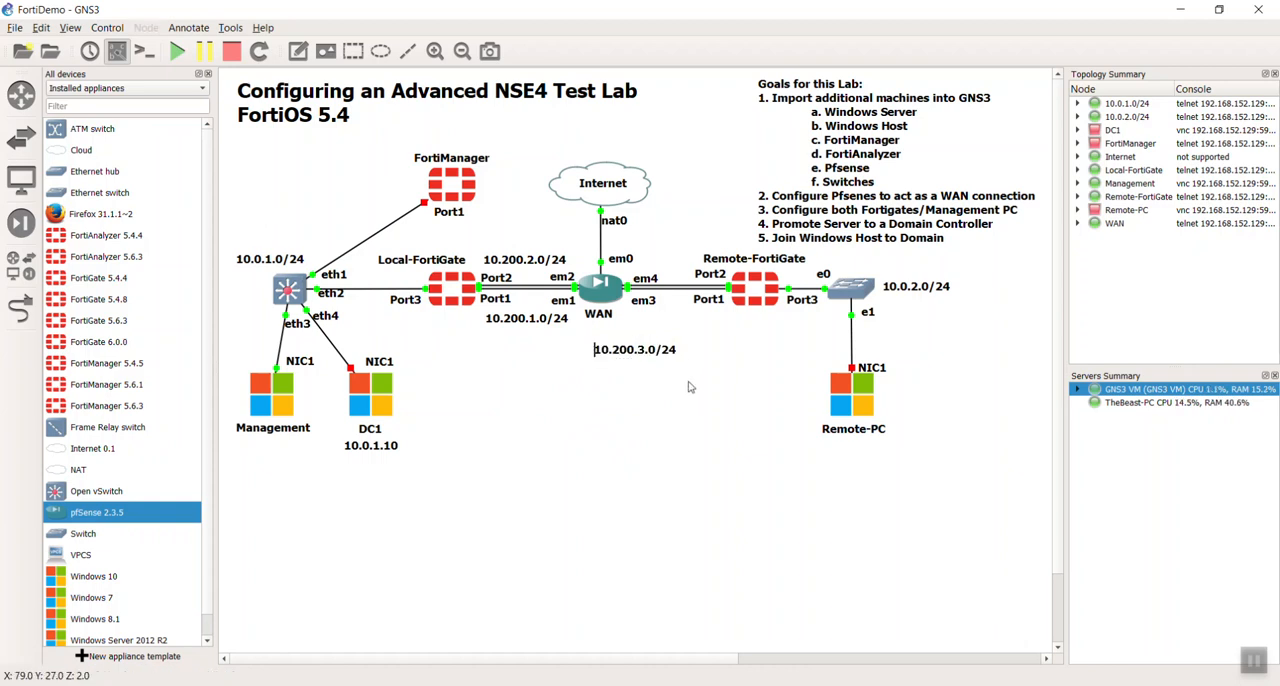
- Move Remote-FortiGate, its switch and Remote-PC together farther from WAN, and place the 10.200.3.0/24 note beneath the widened WAN–Remote-FortiGate link
drag(992, 254, 698, 480)
drag(820, 400, 943, 401)
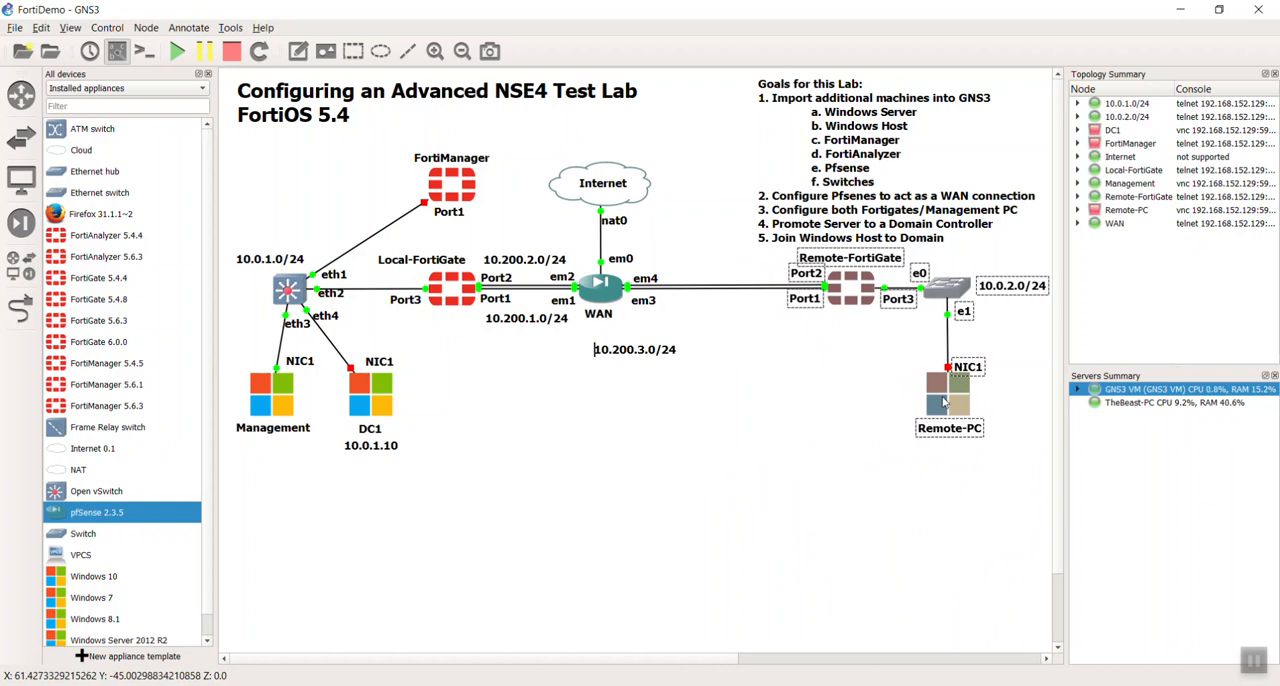
click(848, 418)
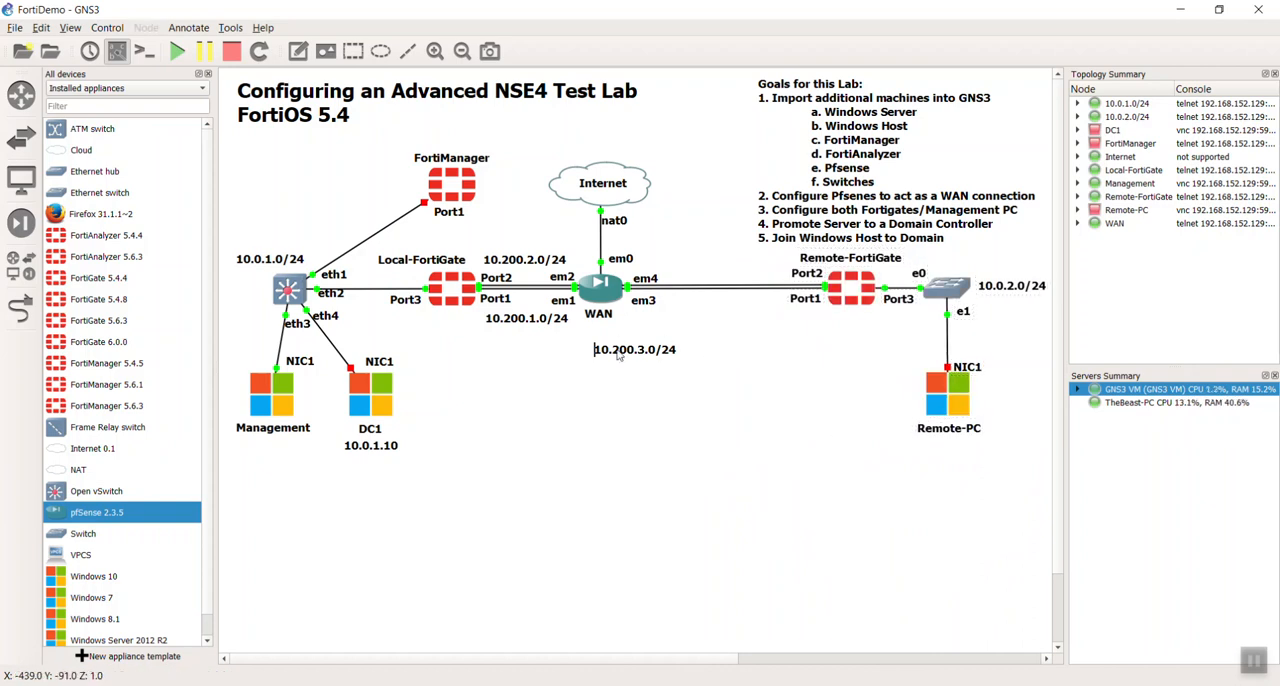
drag(643, 361, 735, 325)
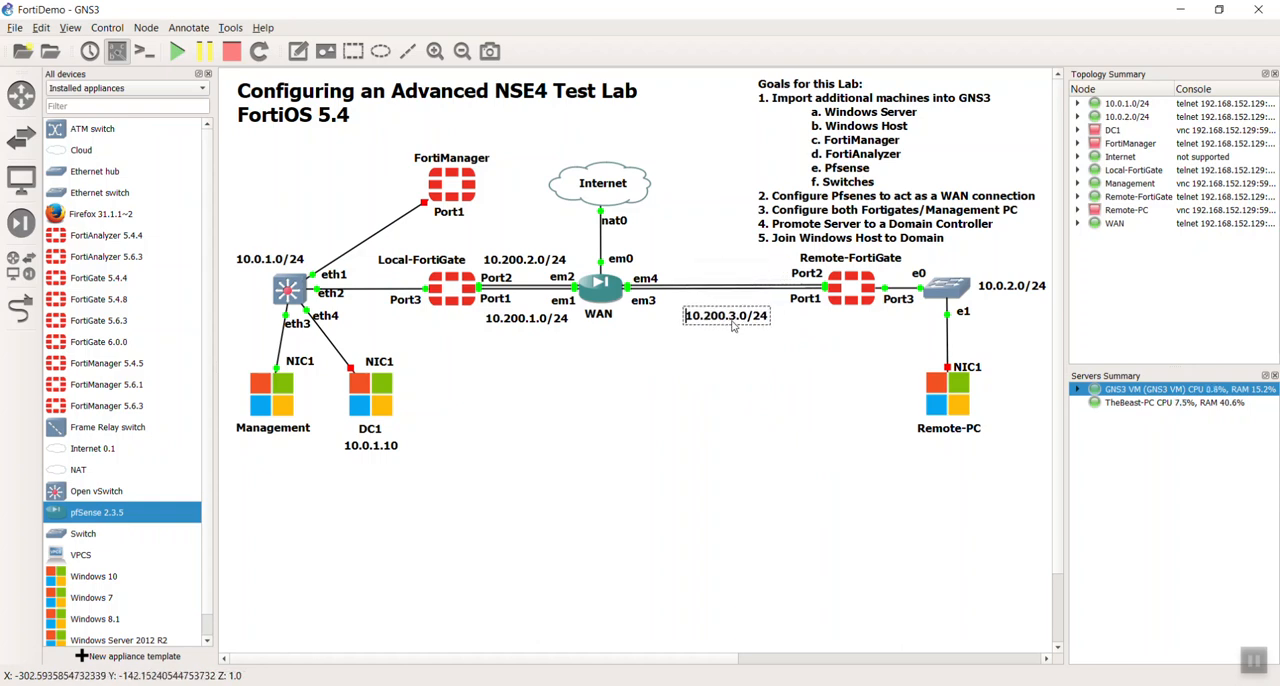
drag(545, 328, 543, 333)
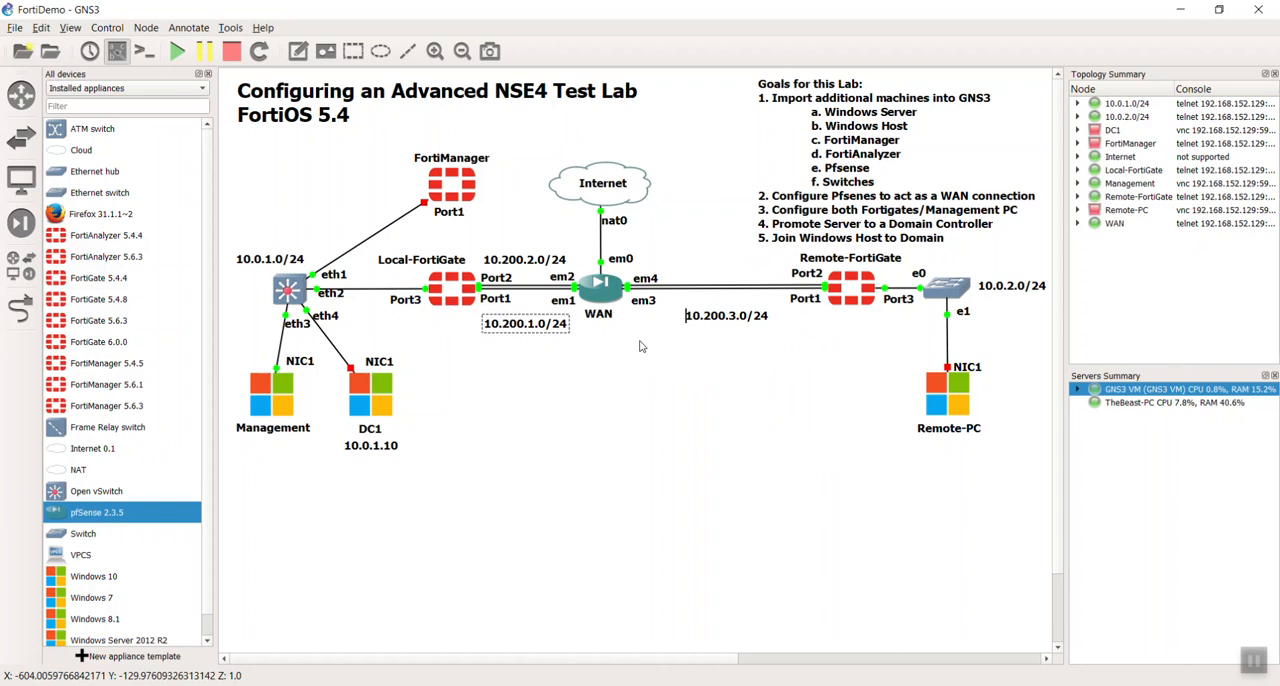
- Duplicate the 10.200.3.0/24 note, place the copy above the WAN–Remote-FortiGate link and change its text to 10.200.4.0/24
right_click(734, 314)
click(771, 320)
drag(740, 328, 733, 284)
double_click(731, 278)
click(738, 276)
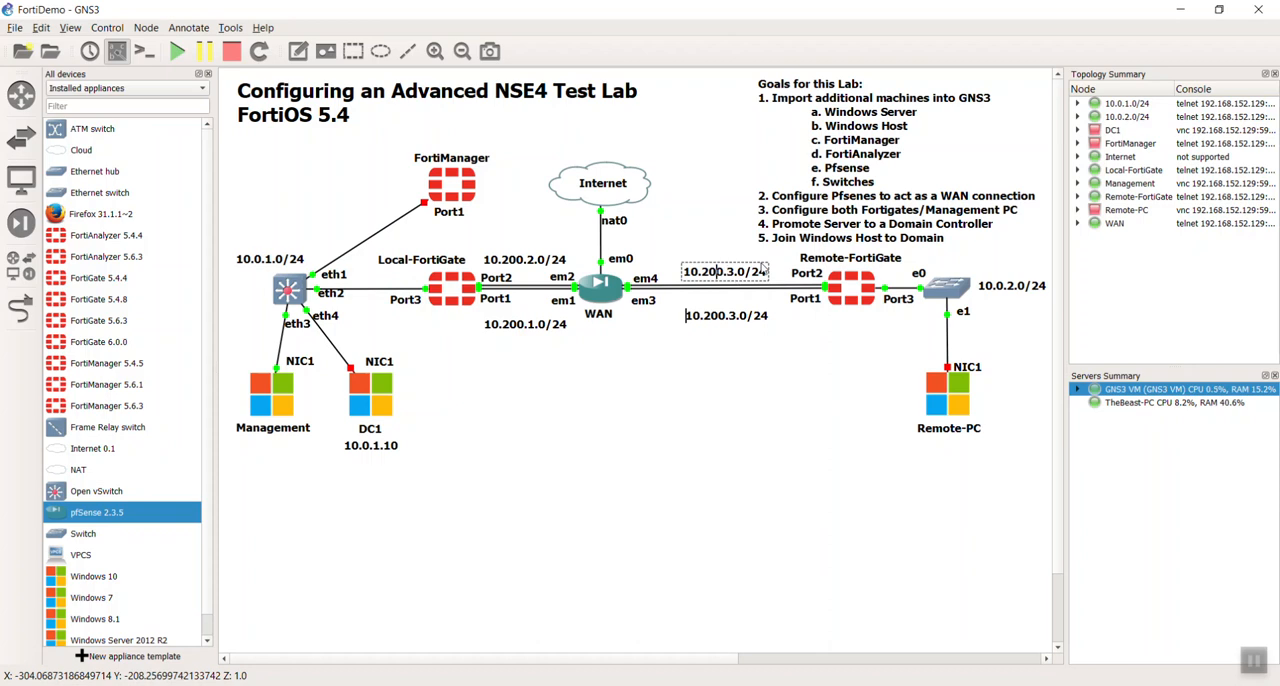
key(Right)
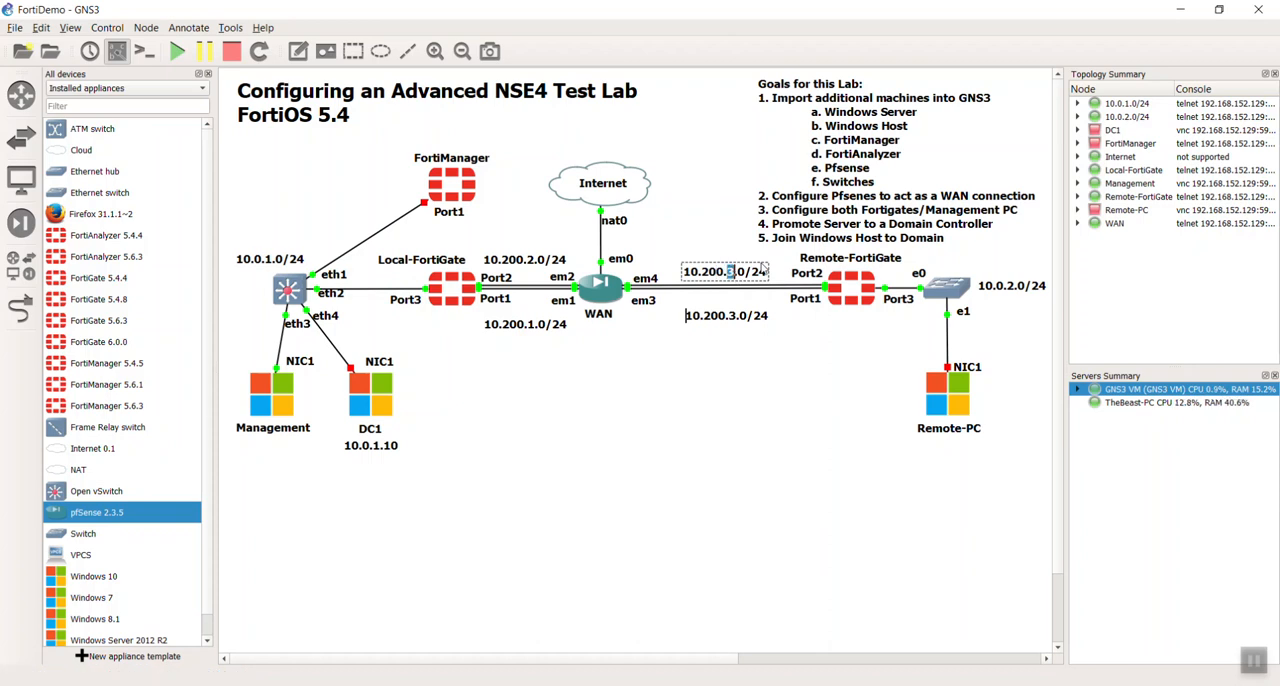
click(749, 391)
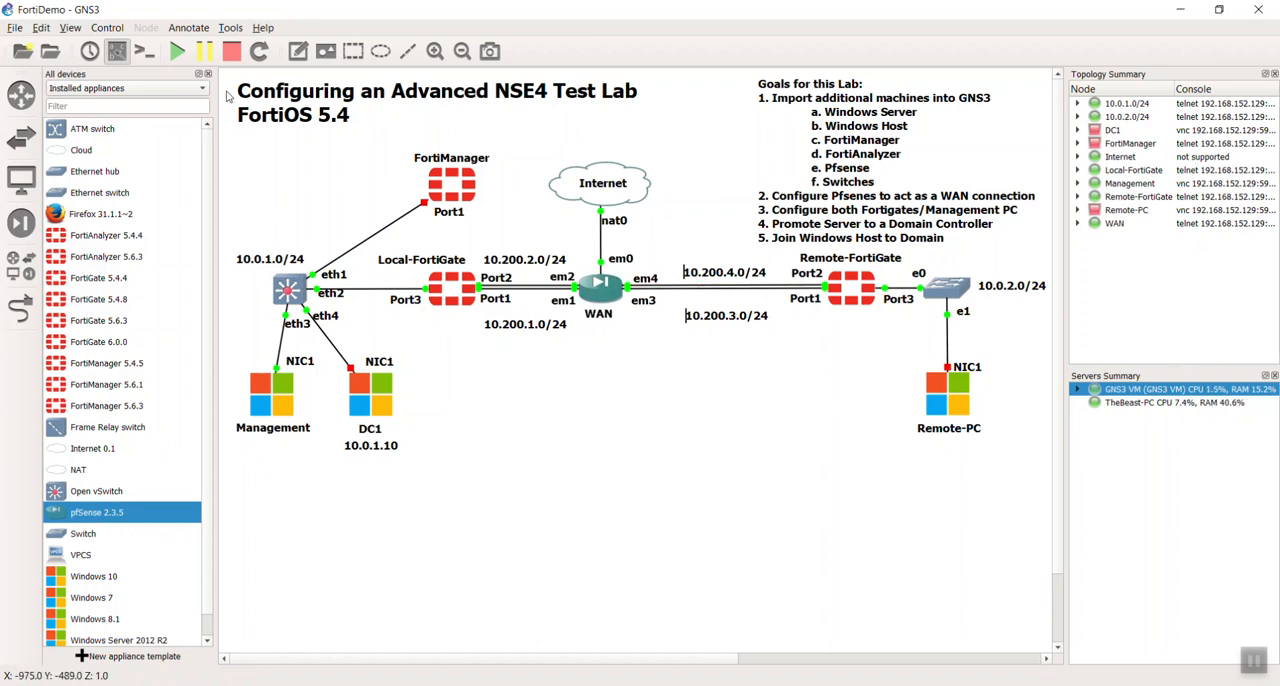
- Hide the interface labels and align the 10.200.4.0/24 and 10.200.3.0/24 notes around the WAN–Remote-FortiGate link
click(116, 54)
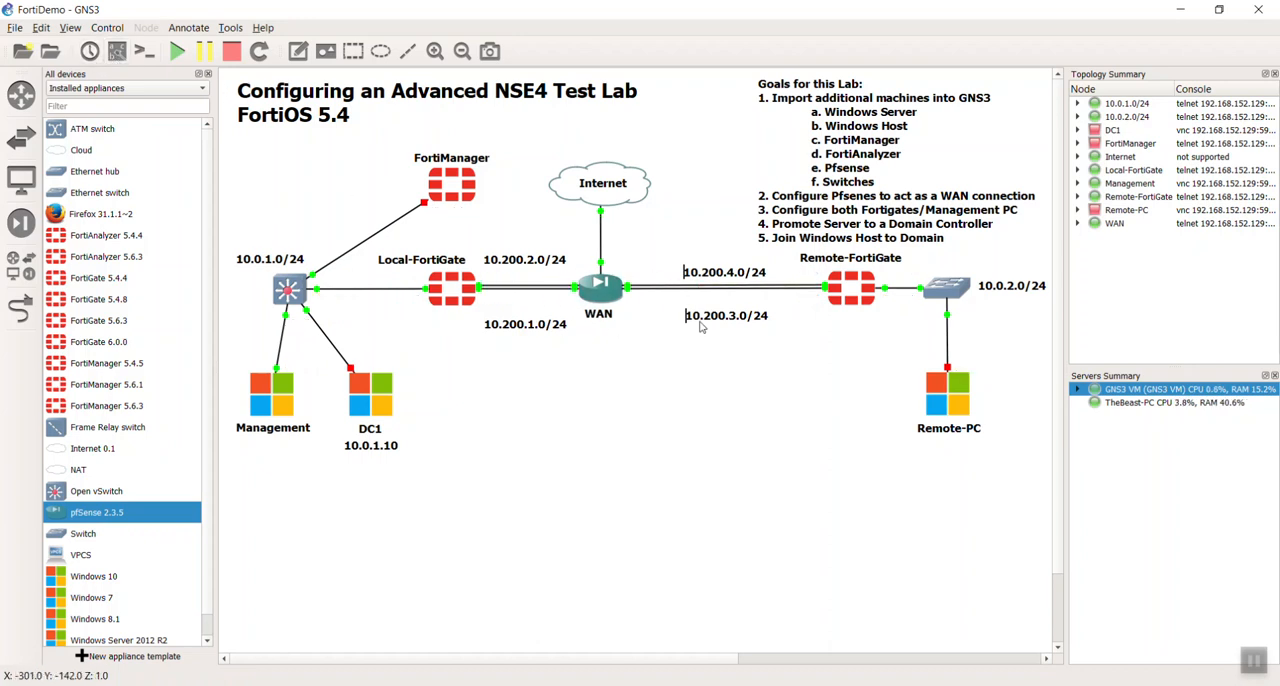
click(711, 275)
click(717, 249)
click(724, 277)
drag(727, 278, 747, 278)
click(743, 310)
- Bring the 10.200.1.0/24 and 10.200.2.0/24 notes close to their link and shift WAN and the Internet cloud slightly toward Remote-FortiGate
drag(549, 329, 557, 310)
drag(554, 267, 627, 292)
drag(612, 188, 634, 189)
click(703, 475)
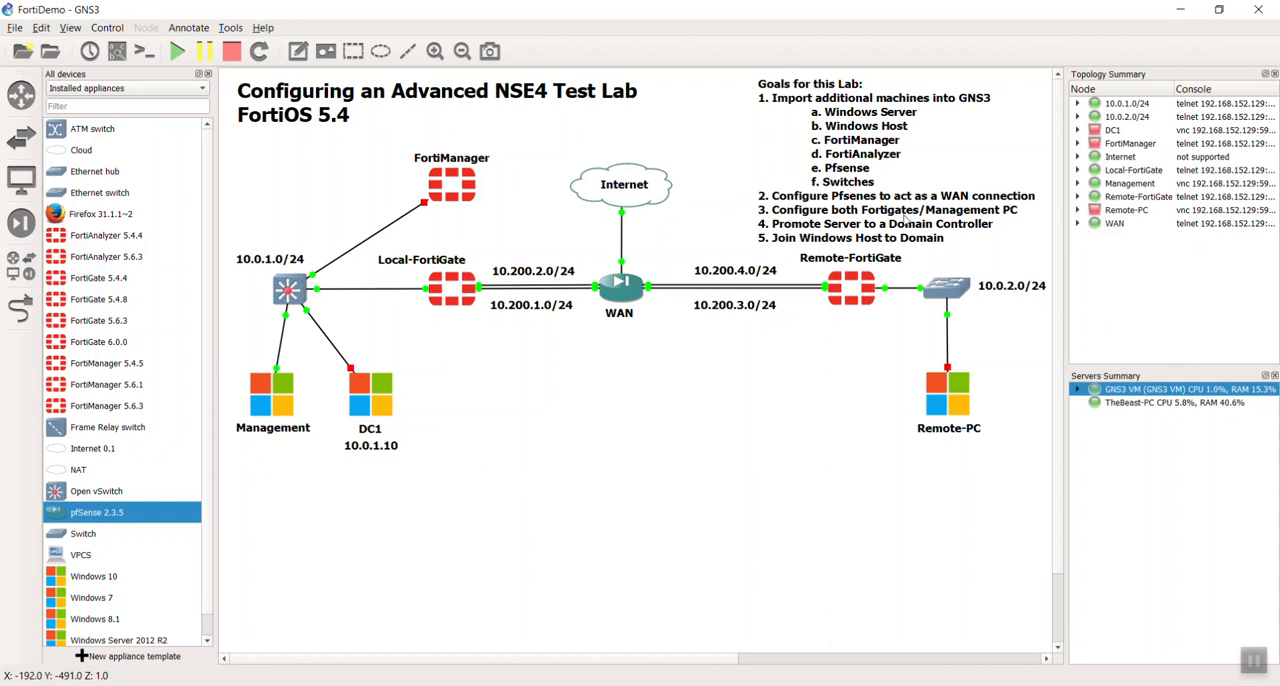
- Reposition the Management PC directly beneath the 10.0.1.0/24 switch, roughly level with DC1
drag(286, 412, 302, 421)
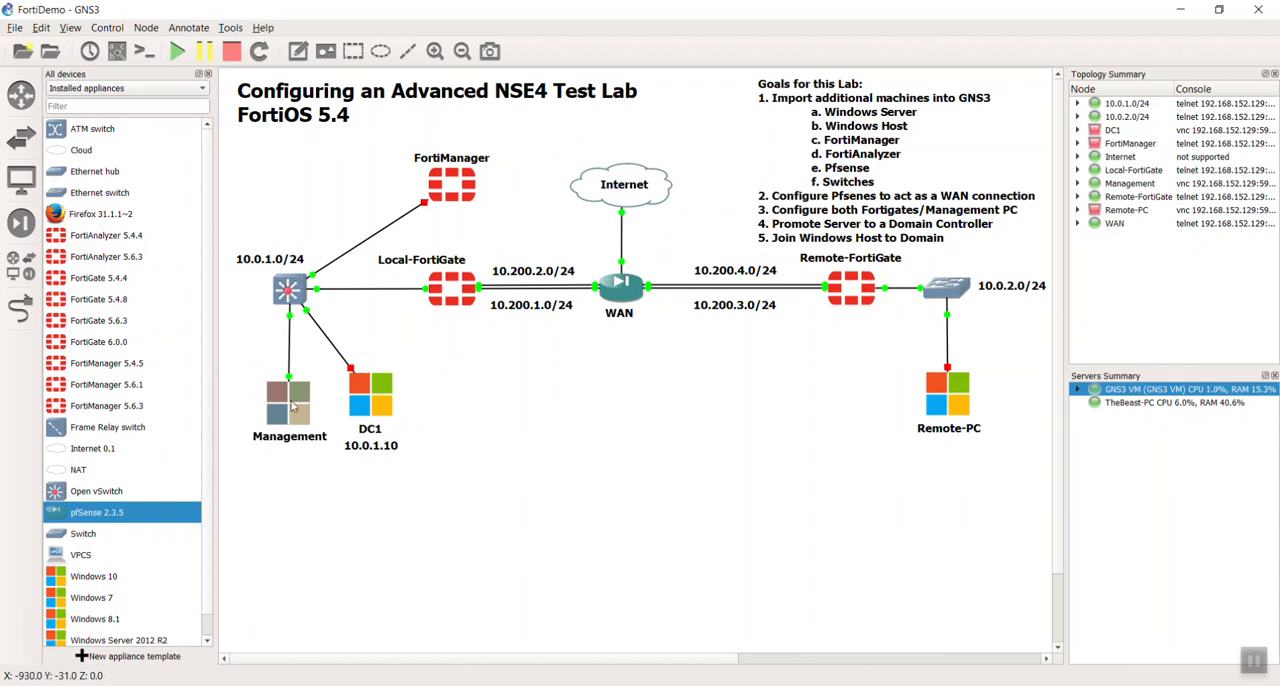
mouse_move(862, 295)
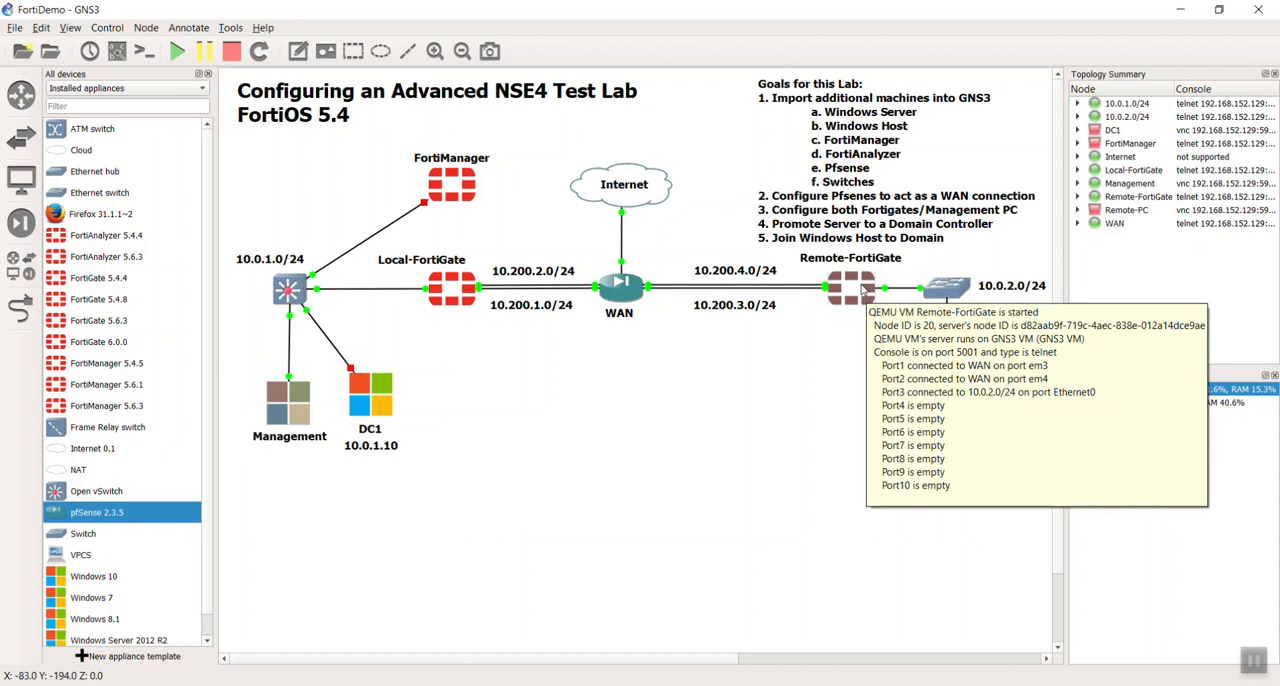
click(672, 420)
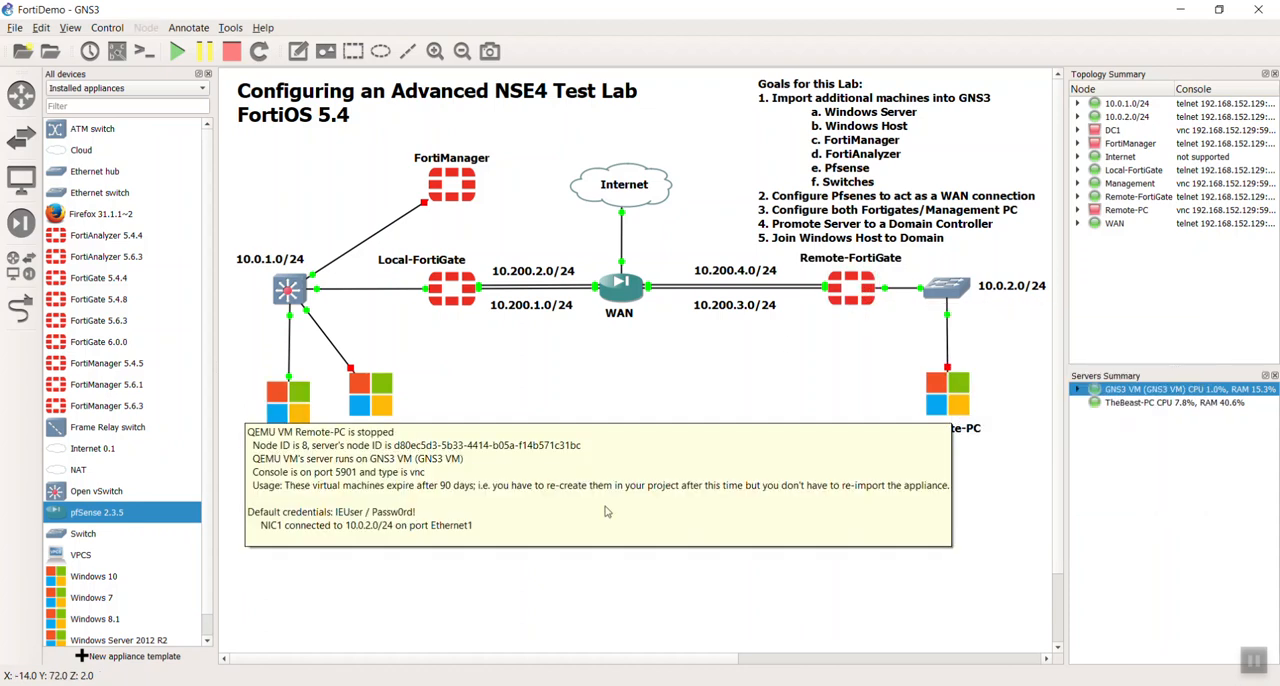
click(282, 416)
drag(281, 415, 281, 410)
click(684, 440)
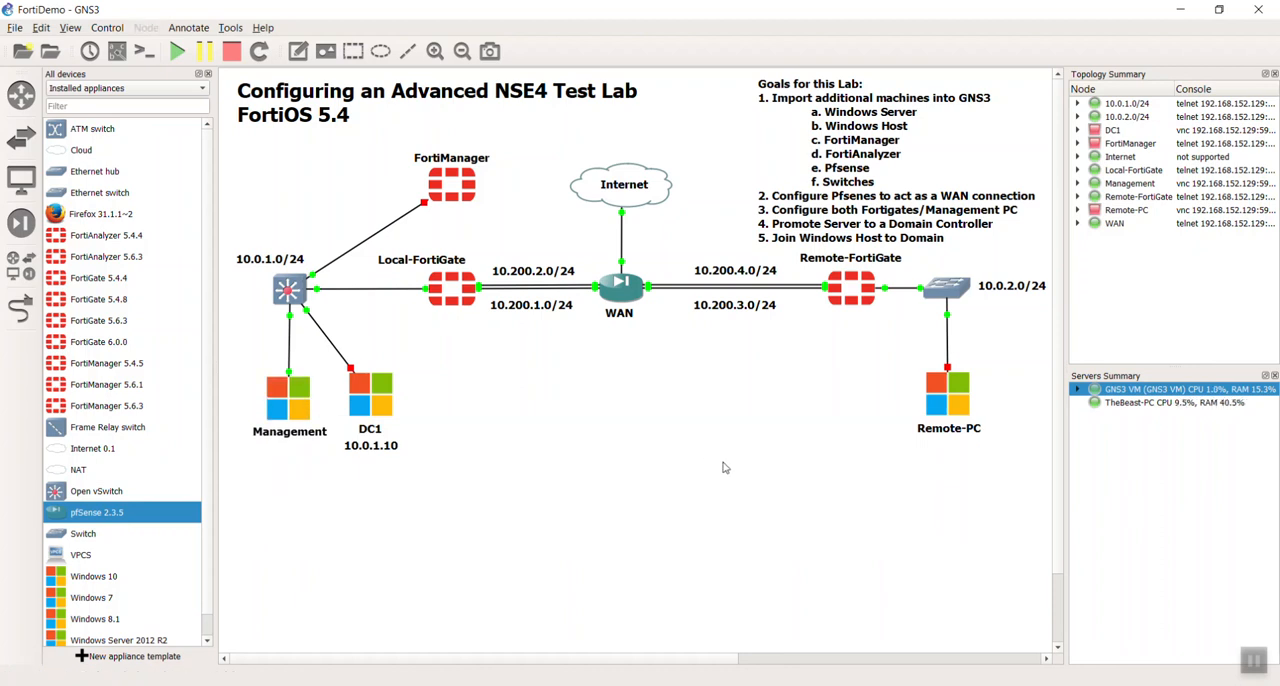
- Start the Remote-PC node and nudge the Local-FortiGate name label slightly upward and closer to its icon
right_click(937, 410)
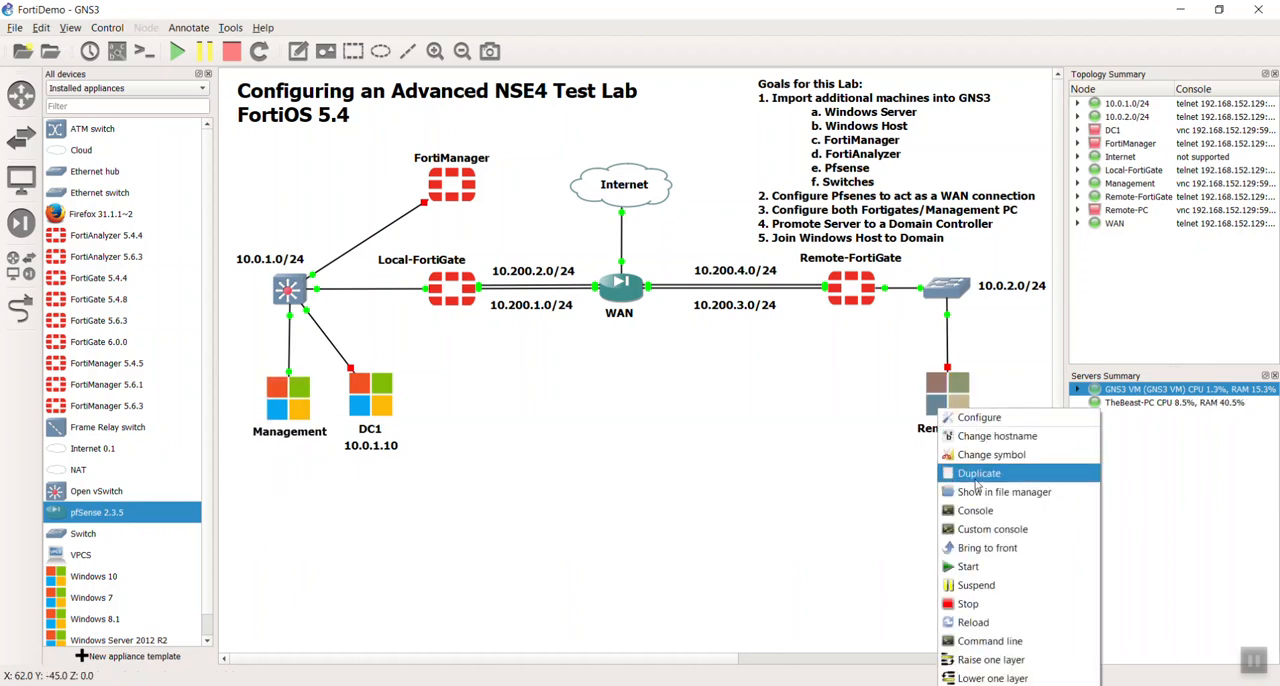
click(962, 567)
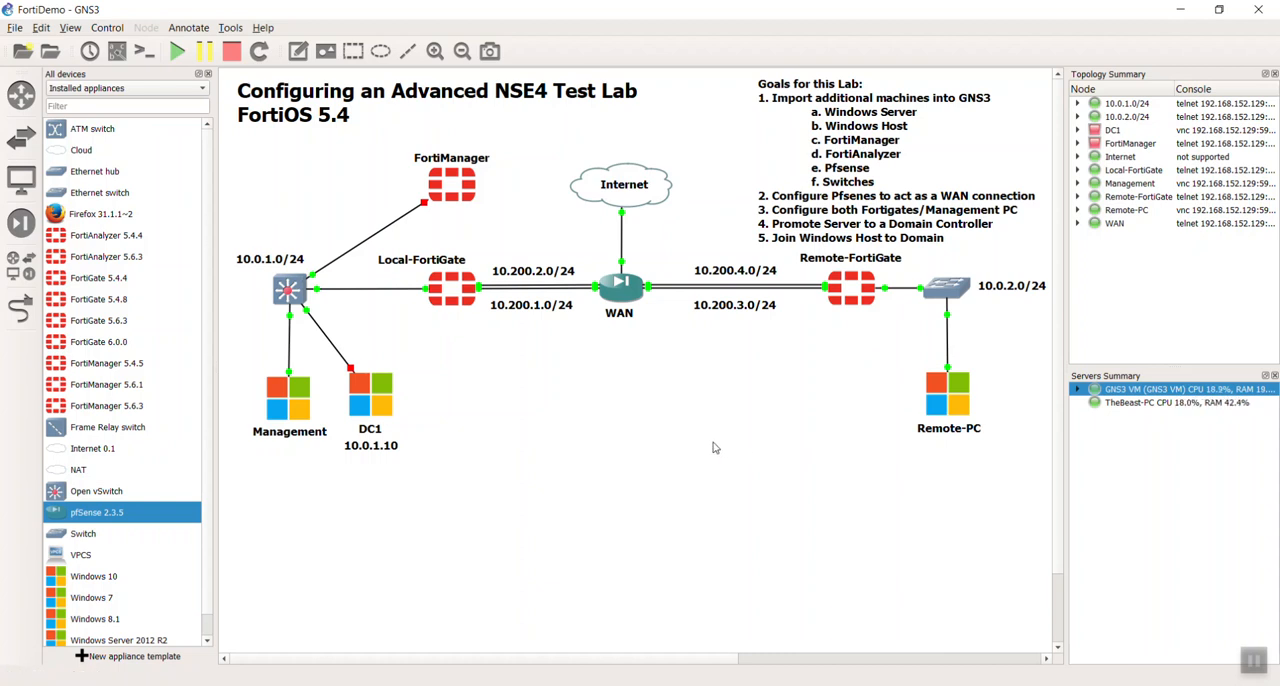
mouse_move(450, 285)
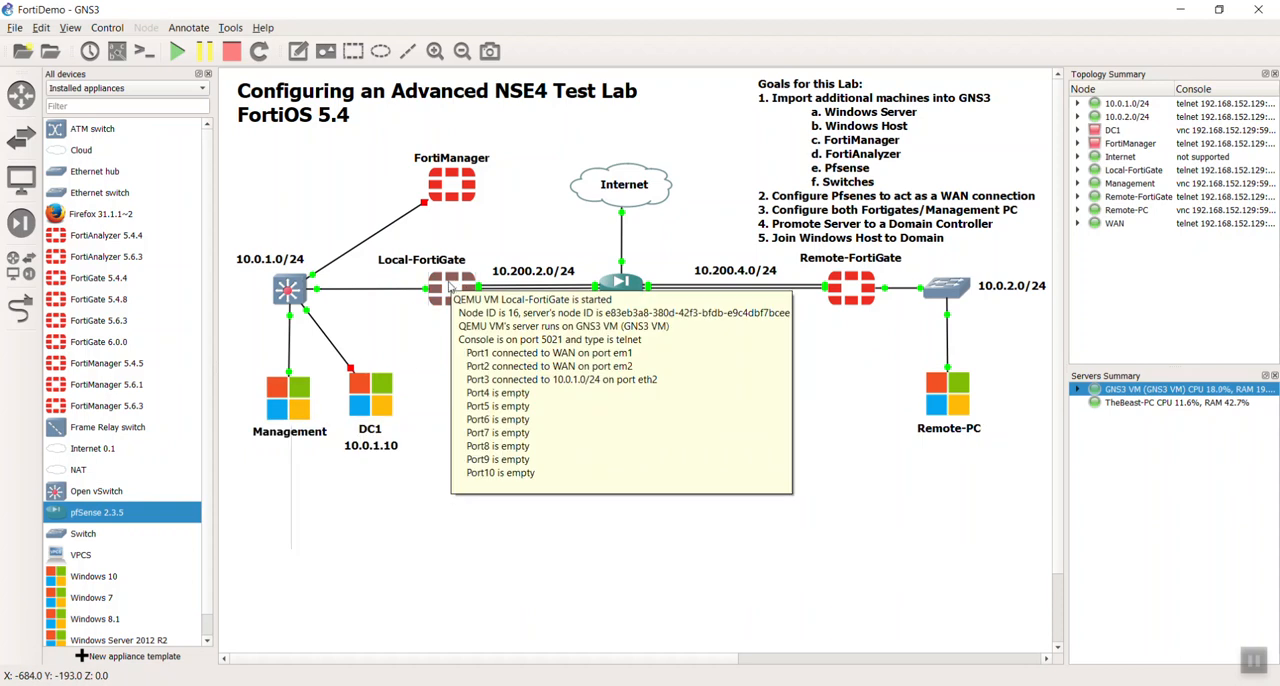
drag(458, 263, 463, 259)
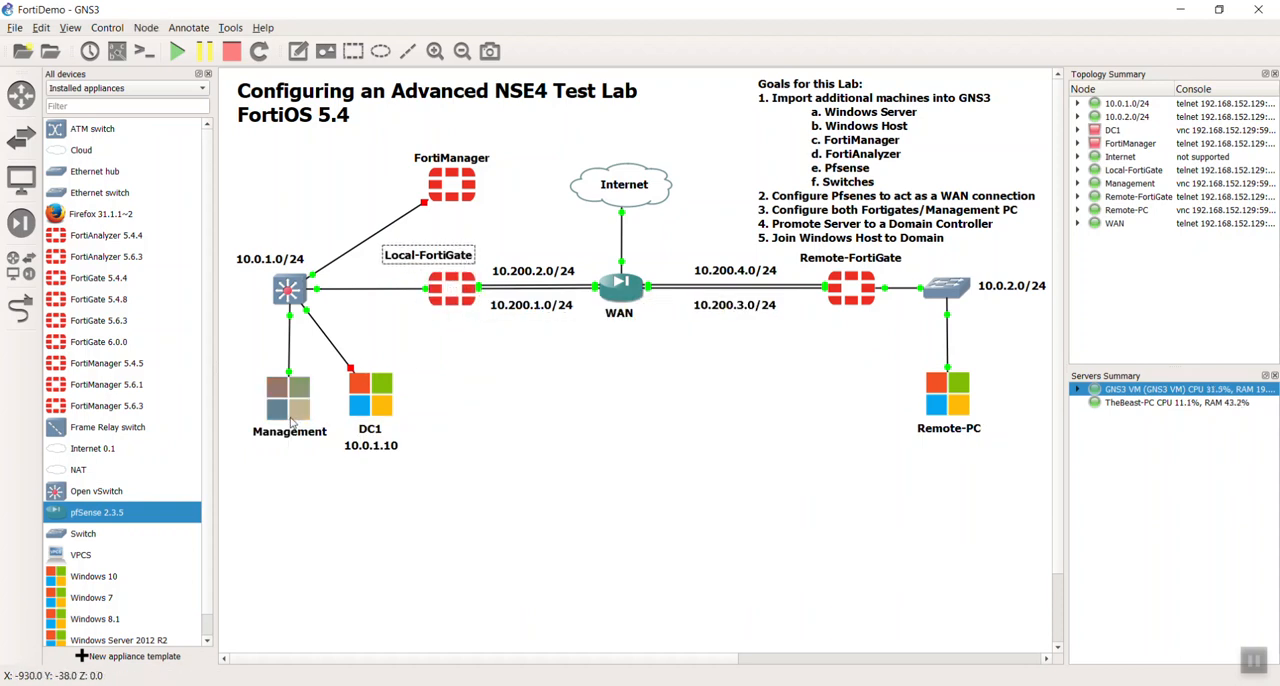
- Open the Management PC's console and log in to the Local-FortiGate web interface as admin
click(292, 420)
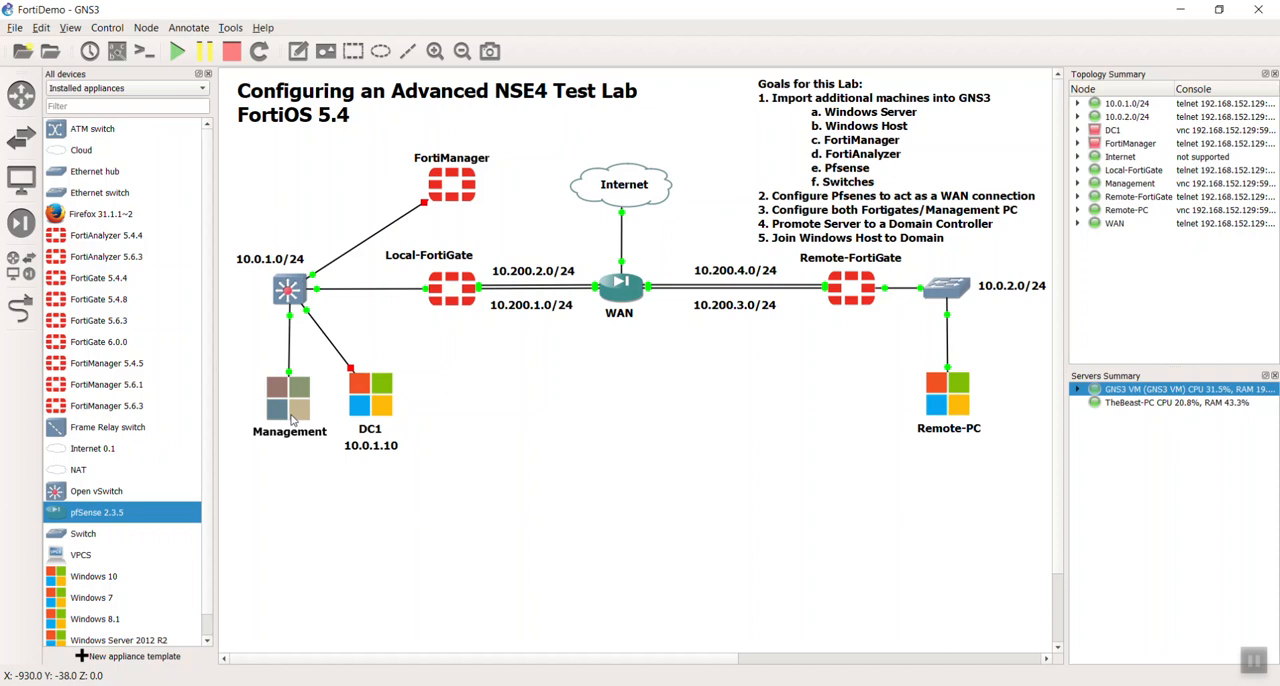
double_click(292, 420)
right_click(968, 685)
click(993, 669)
double_click(290, 408)
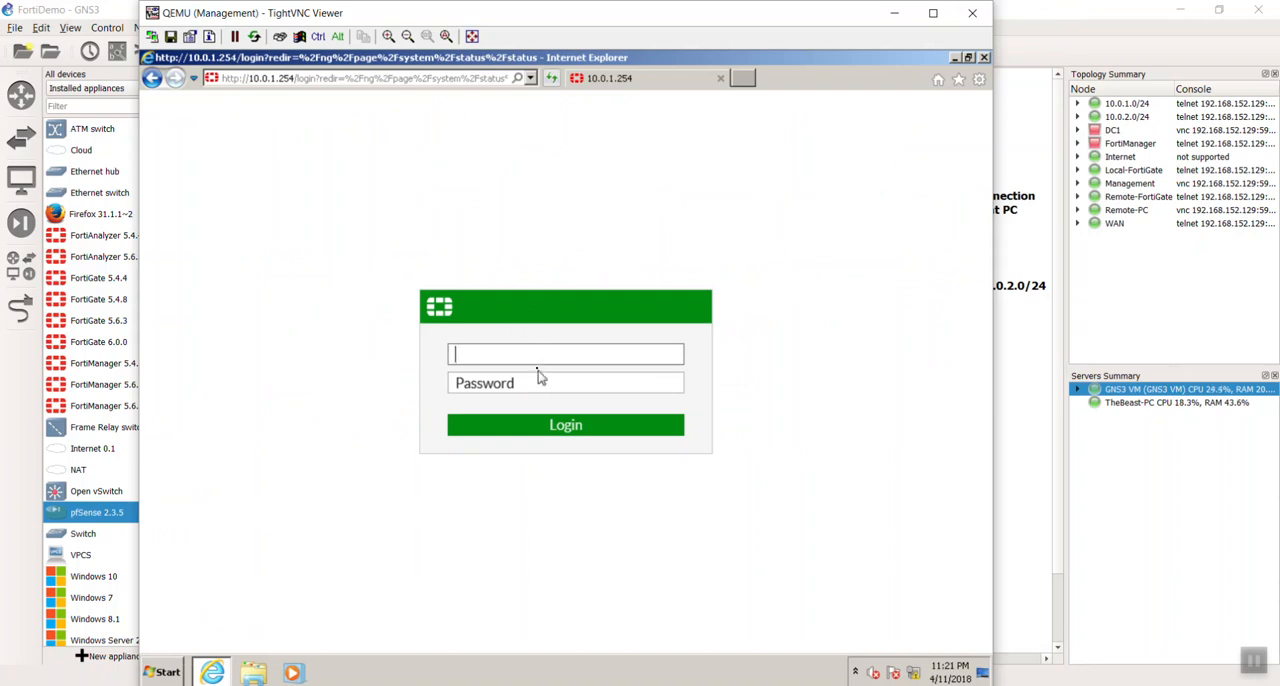
text(admin)
key(Return)
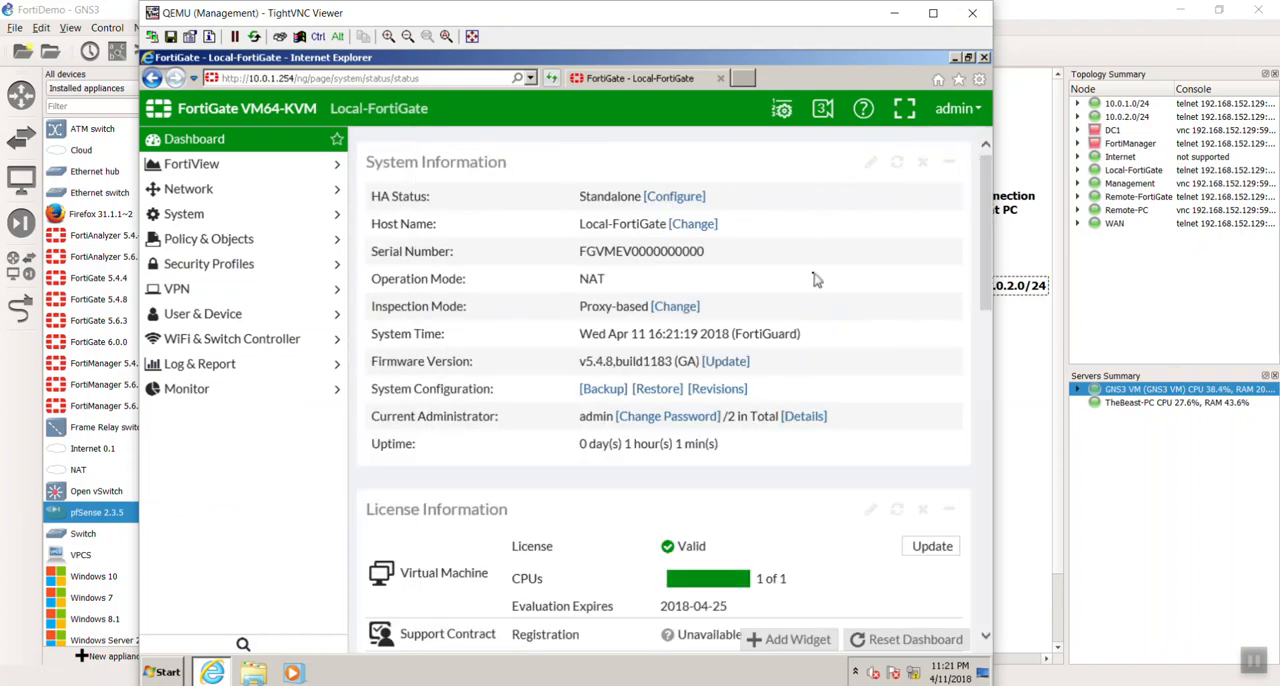
drag(805, 335, 588, 340)
click(580, 341)
drag(802, 342, 572, 334)
click(598, 333)
- Set the administrators' idle timeout to 480 minutes in the system settings and apply it
click(276, 222)
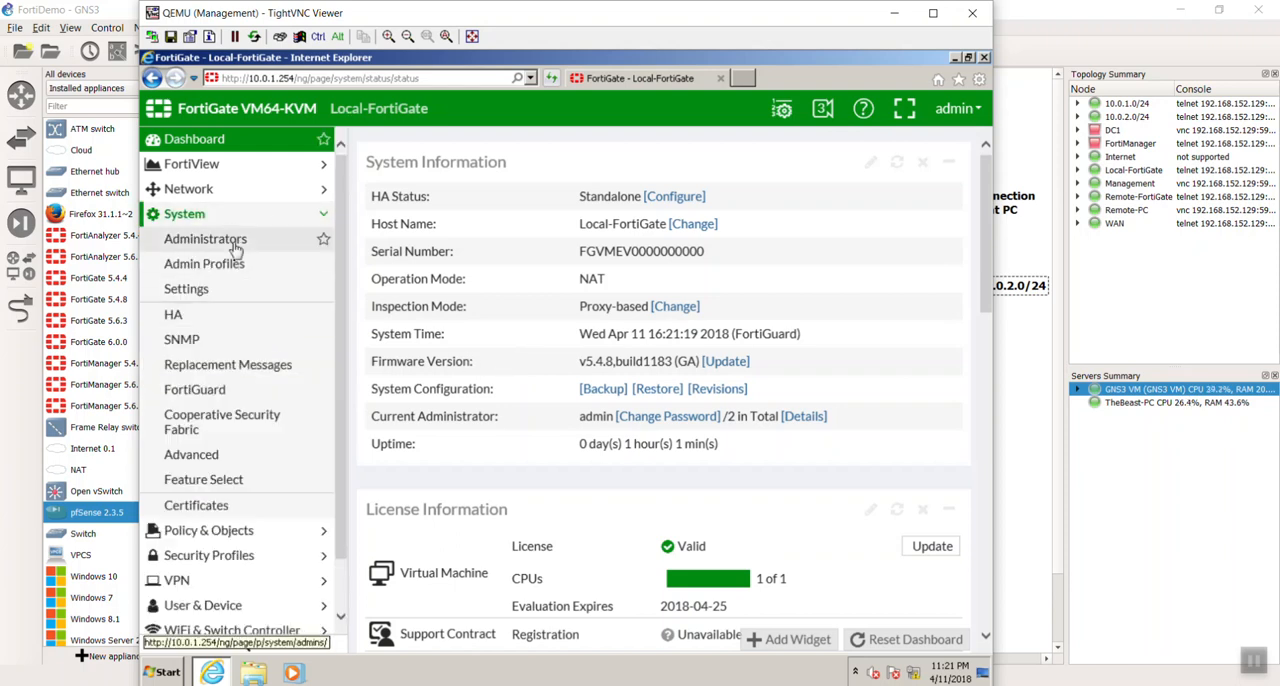
click(212, 300)
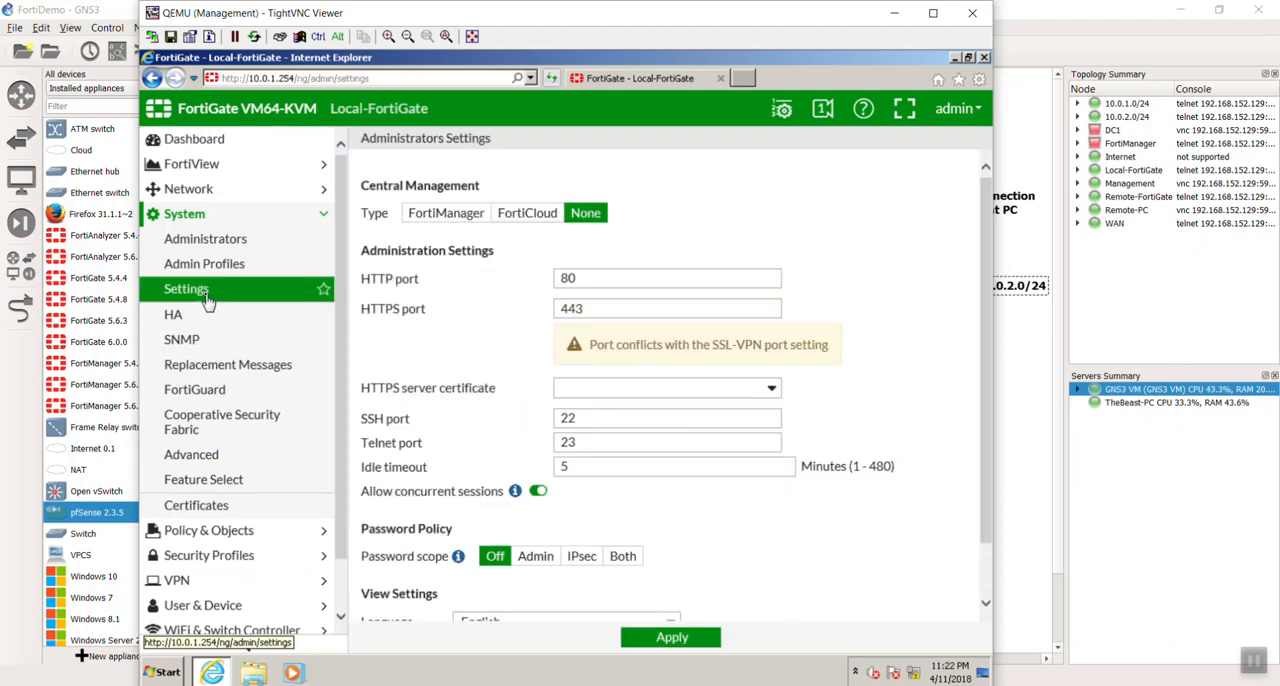
double_click(623, 470)
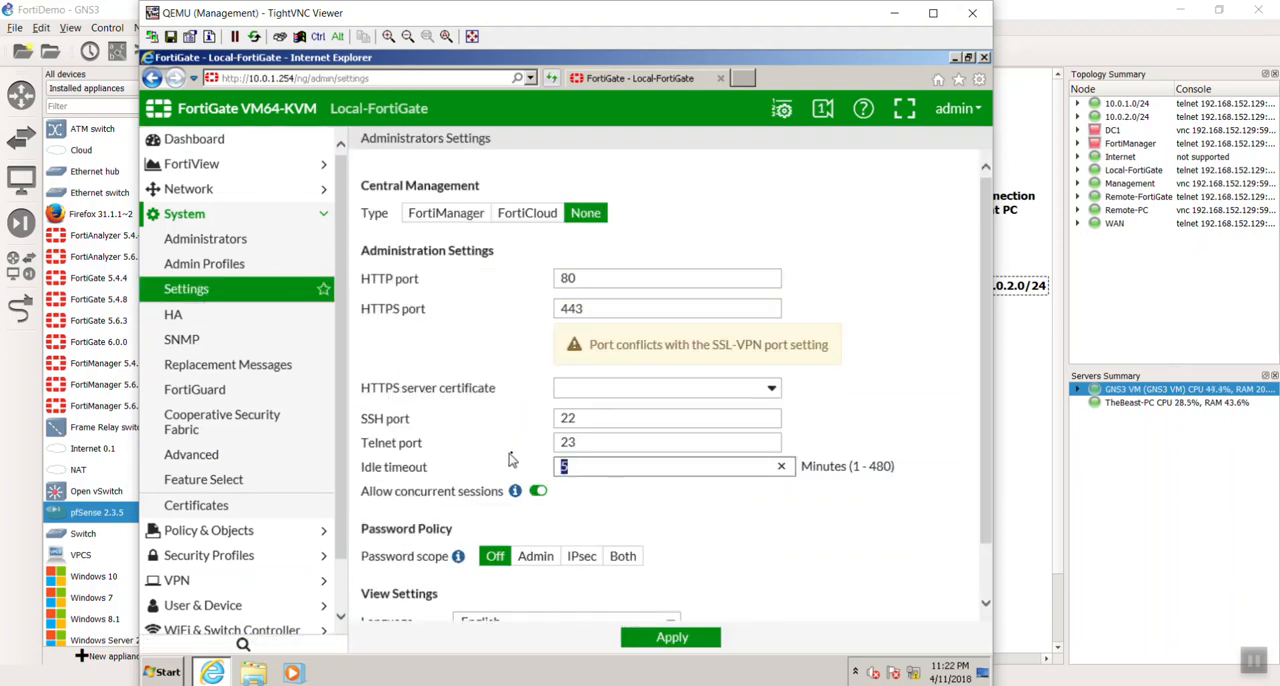
text(480)
click(650, 508)
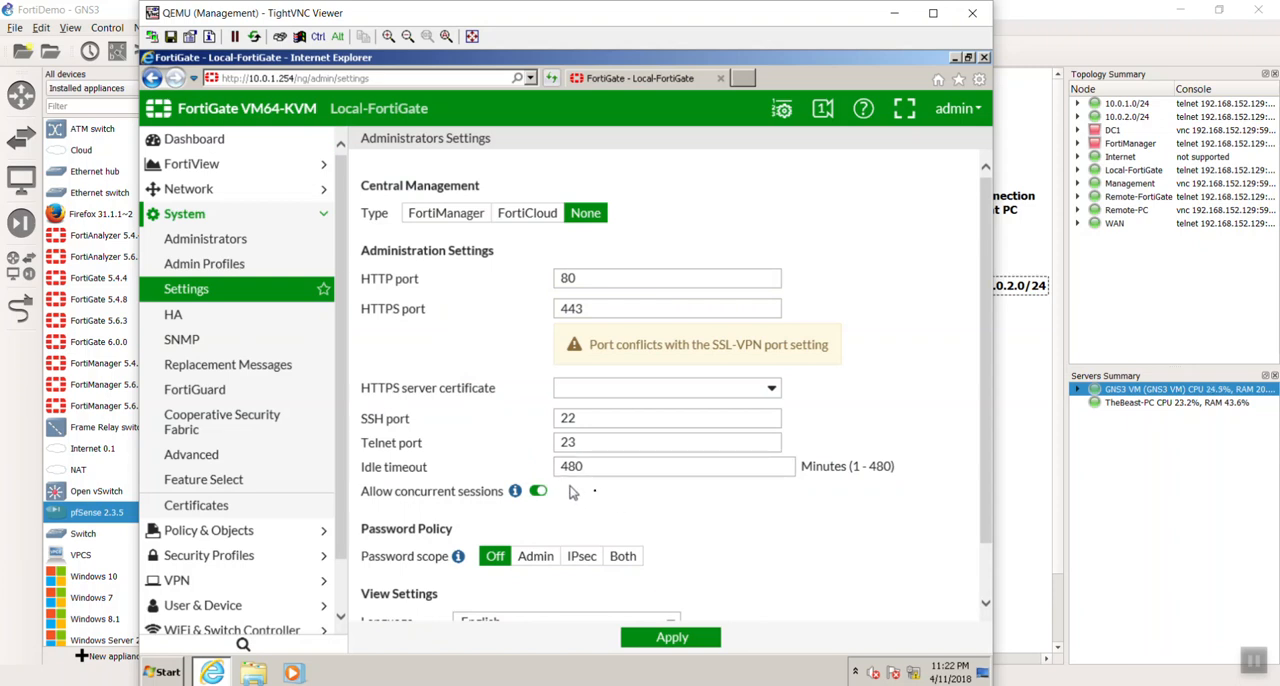
click(643, 638)
- Open the port2 interface for editing and allow PING as administrative access
click(274, 187)
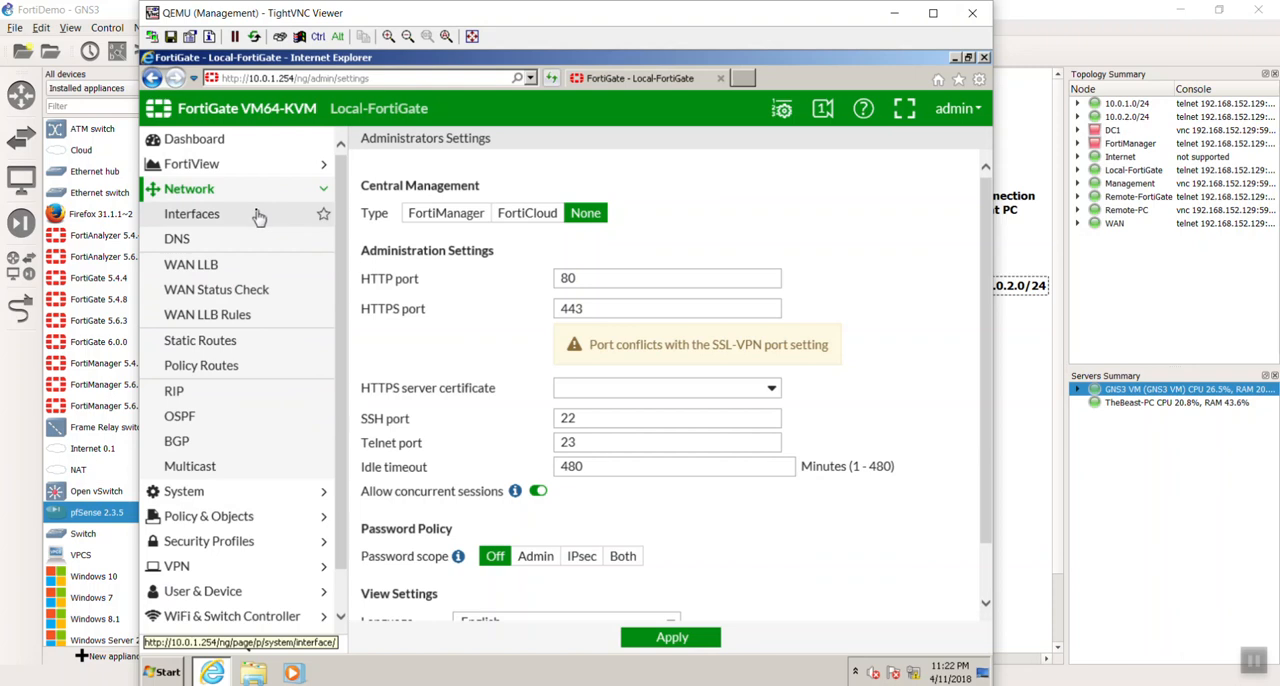
click(257, 216)
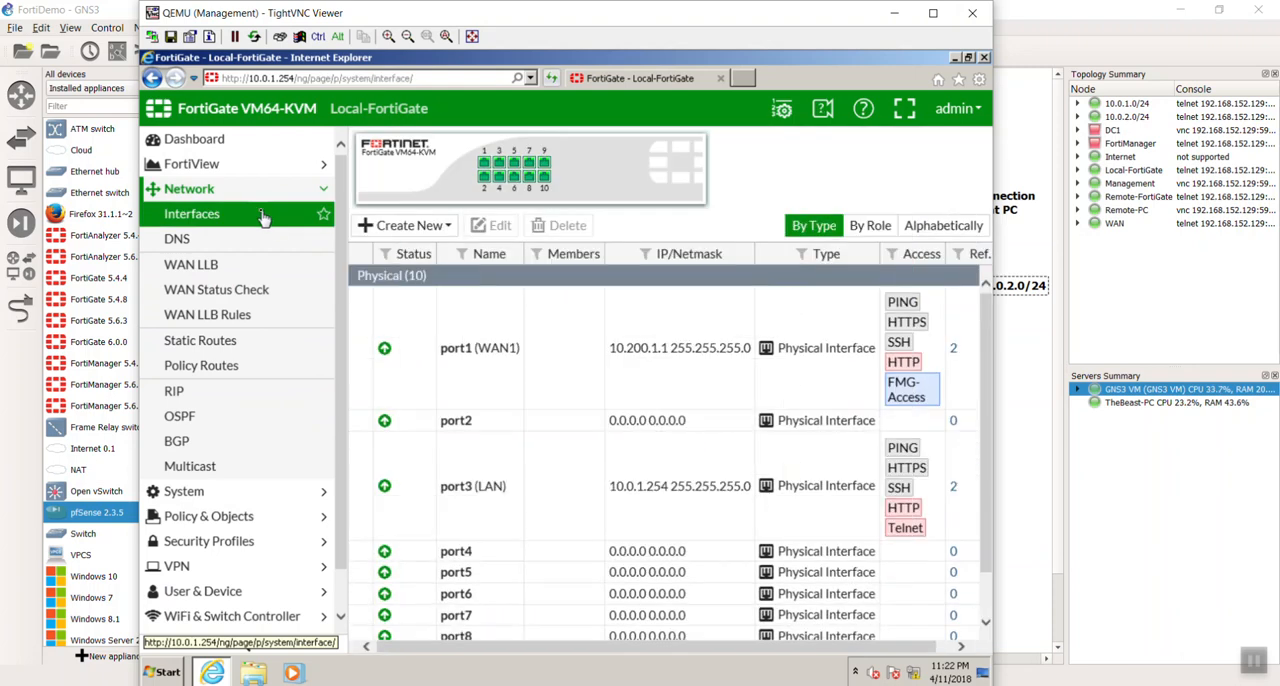
double_click(477, 424)
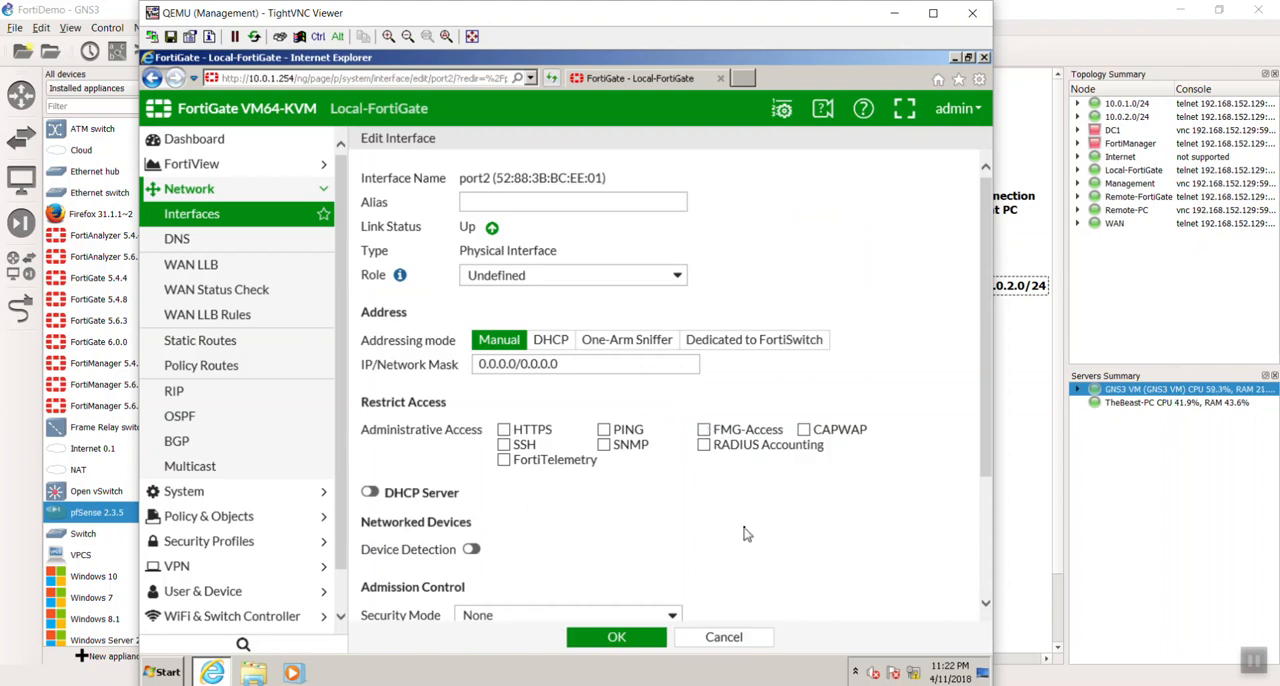
scroll(744, 535, down, 1)
scroll(555, 378, up, 1)
click(604, 430)
scroll(748, 508, down, 1)
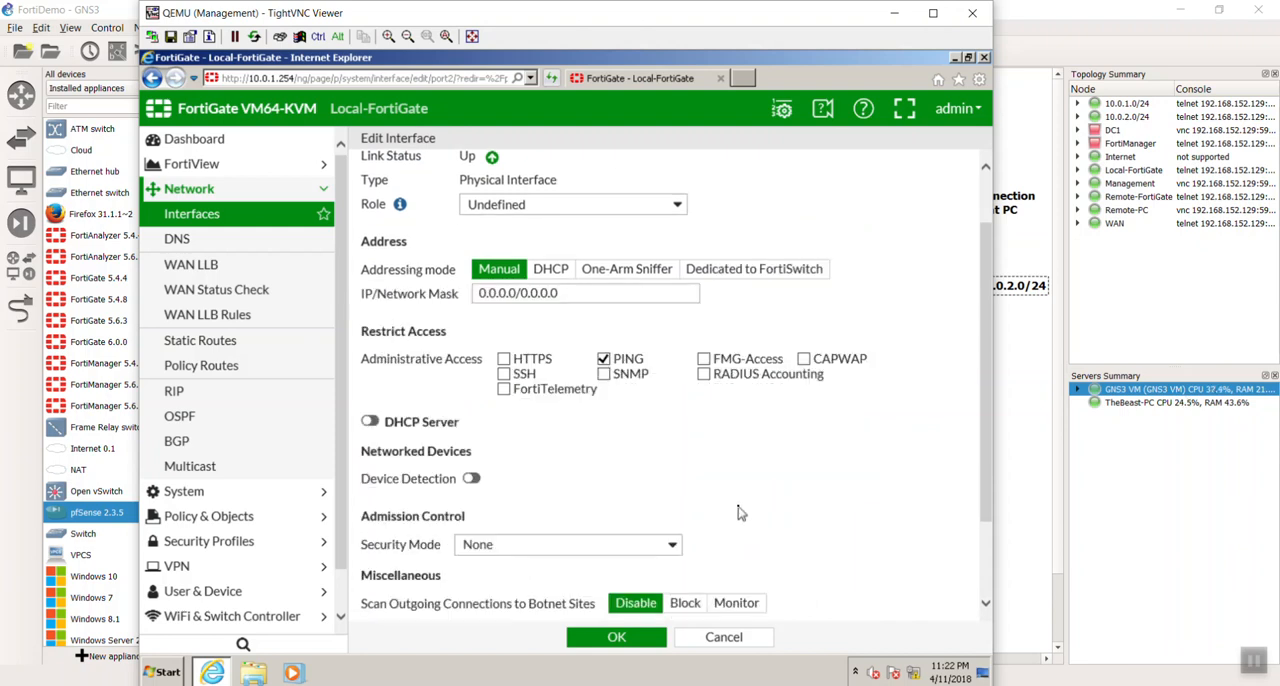
scroll(738, 512, up, 1)
- Give port2 the alias WAN2 and set its role to WAN
click(583, 205)
text(WAN2)
click(588, 287)
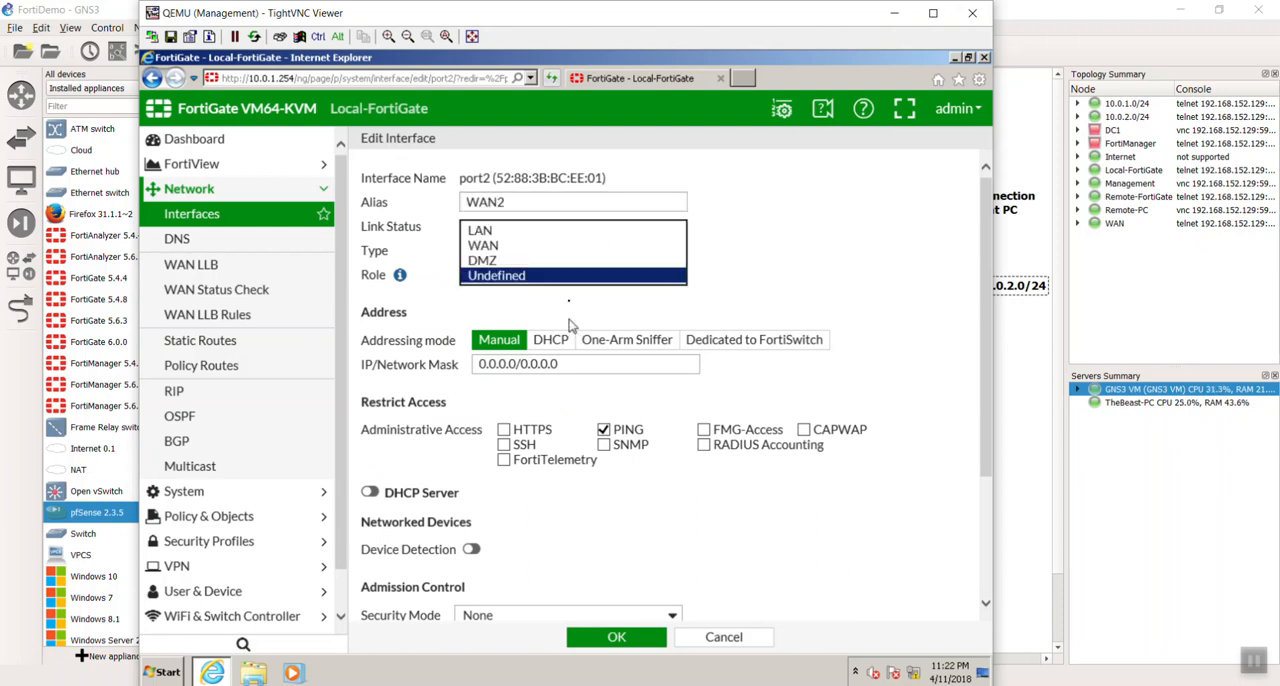
click(558, 246)
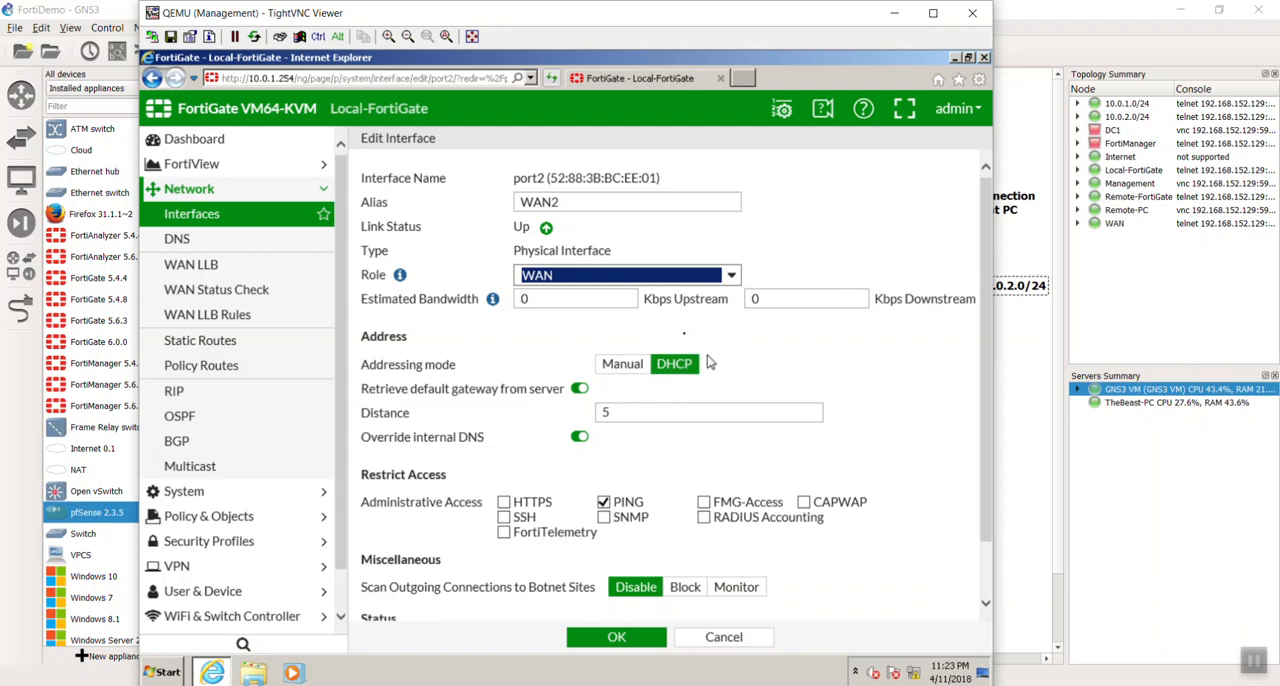
- Assign port2 the manual address 10.200.2.1/24, save the interface, and dismiss the AutoComplete offer
click(620, 366)
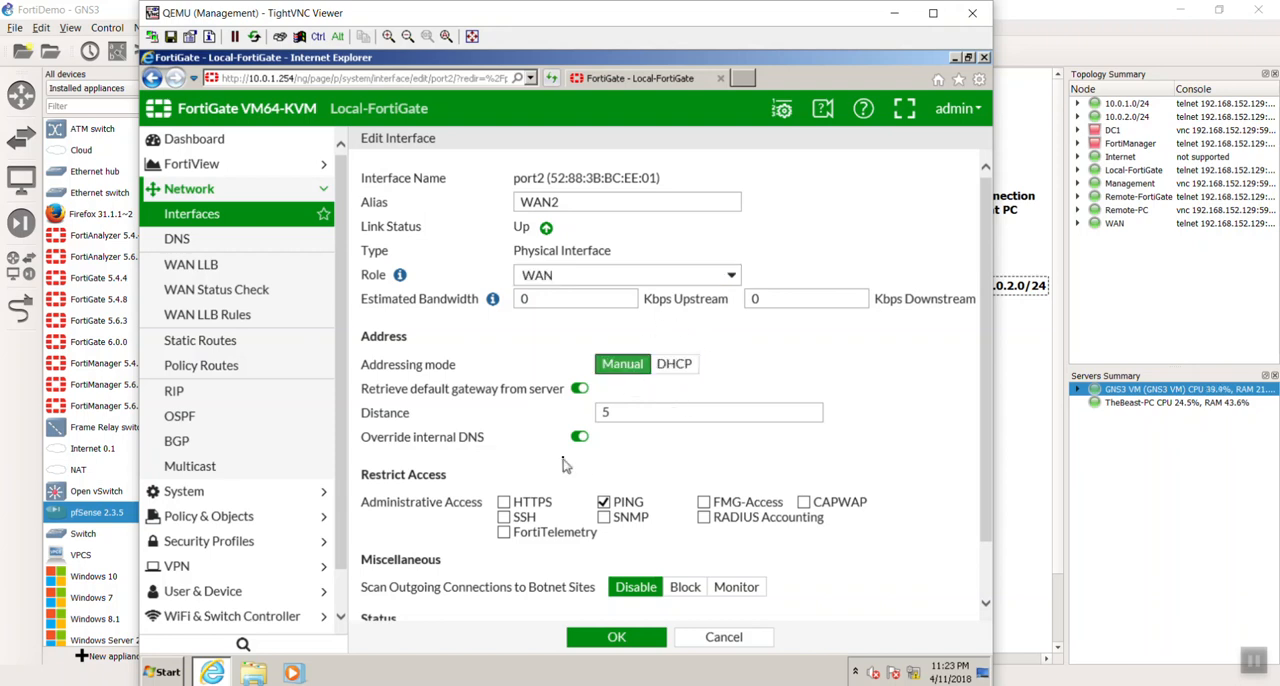
drag(570, 388, 412, 388)
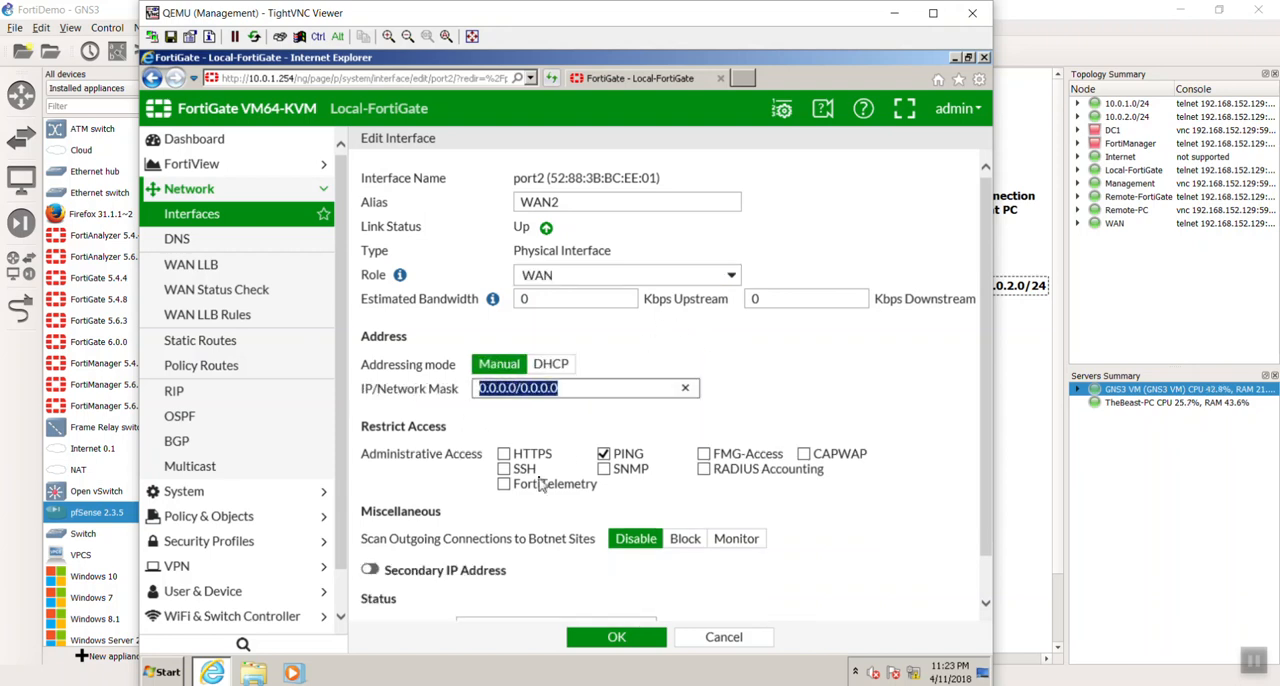
text(10.200.2.1)
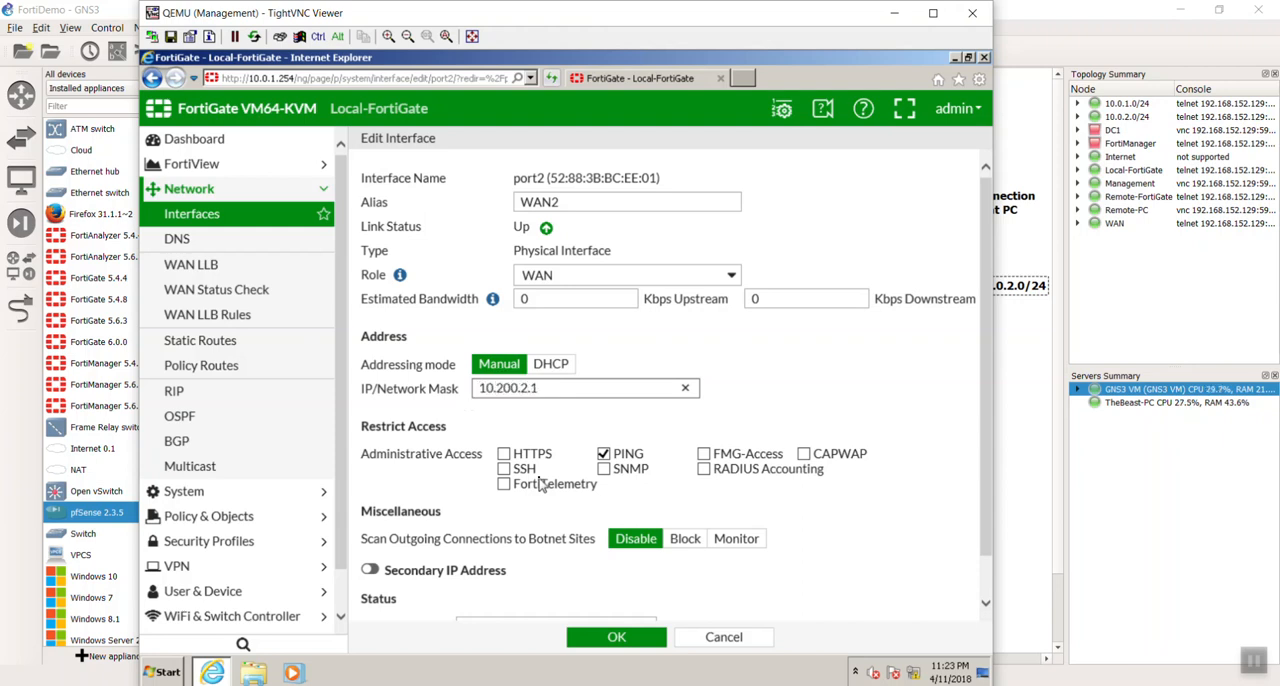
text(/24)
click(738, 402)
scroll(738, 402, down, 1)
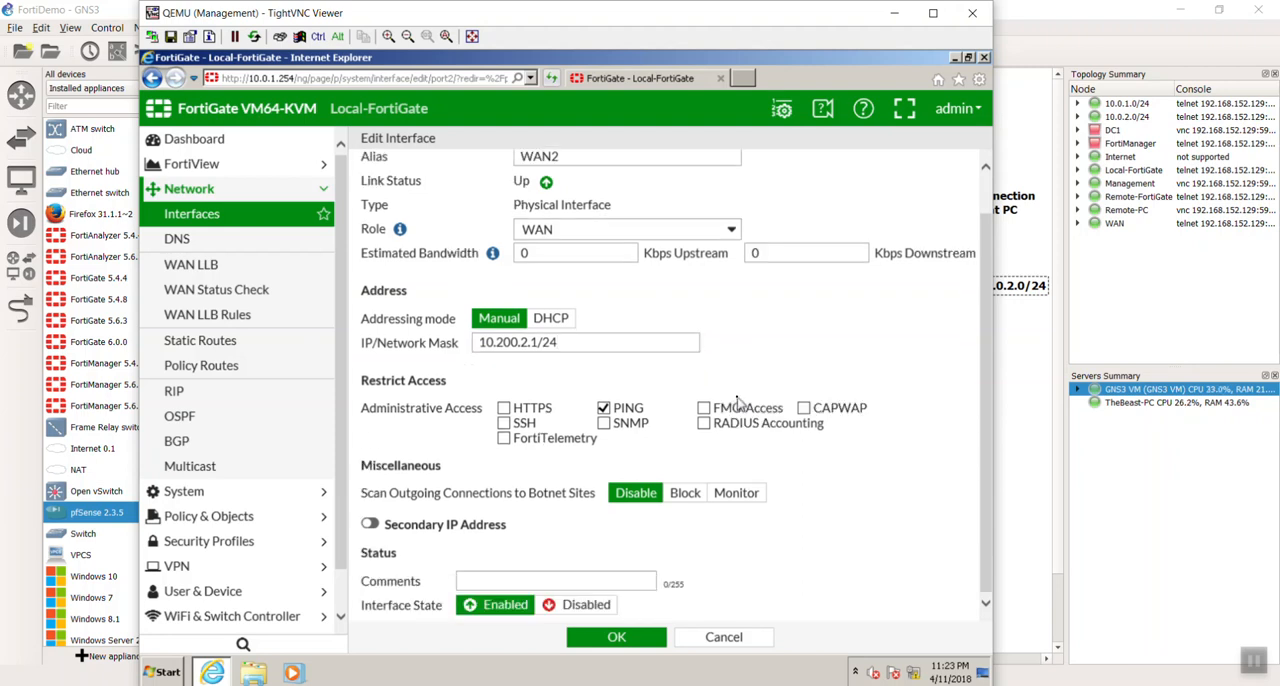
click(654, 639)
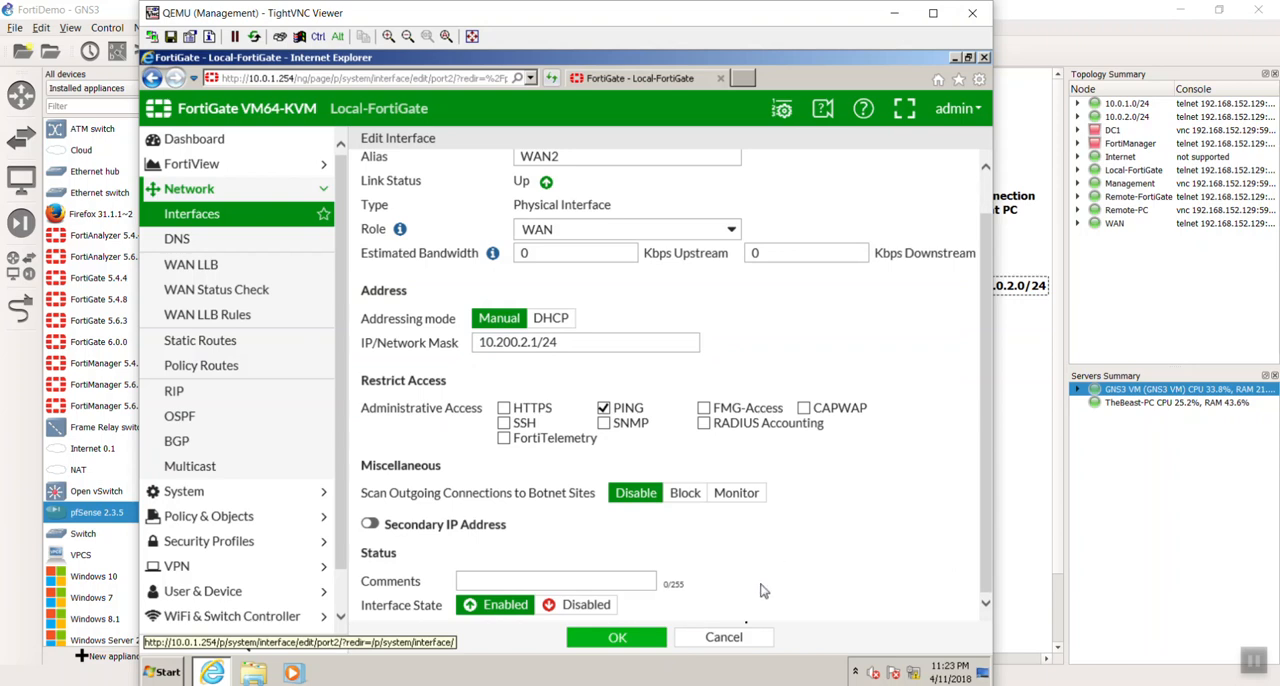
click(626, 642)
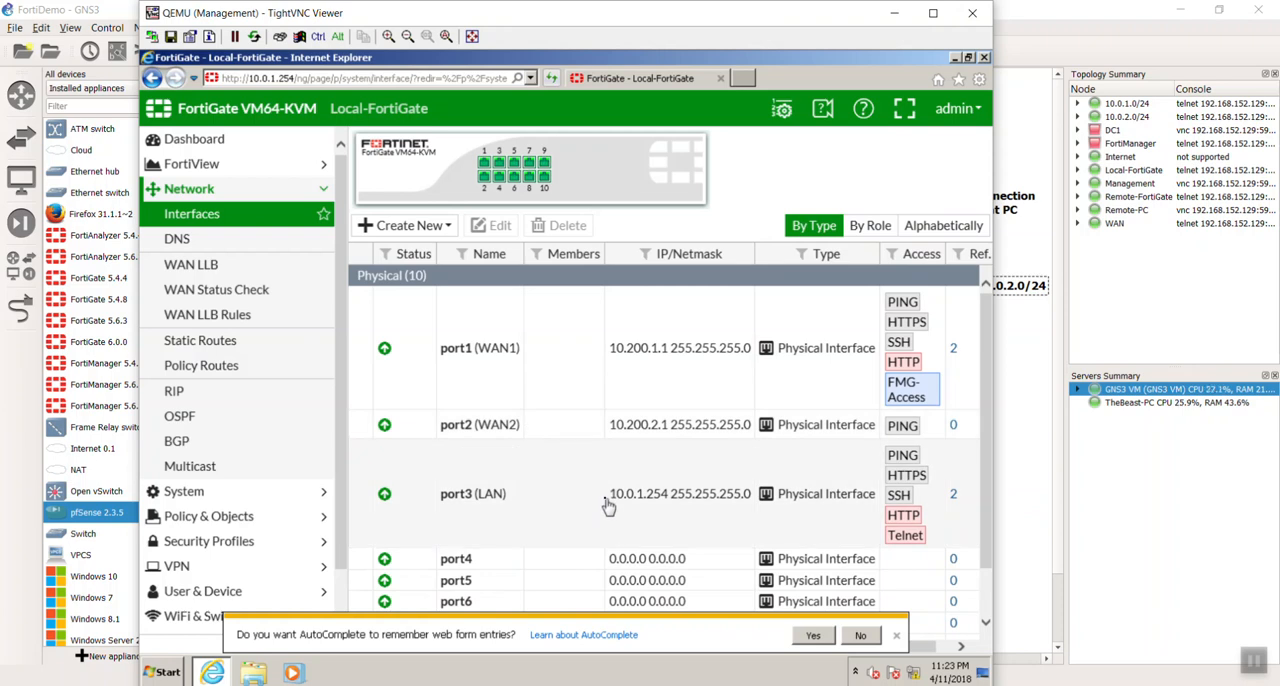
click(896, 635)
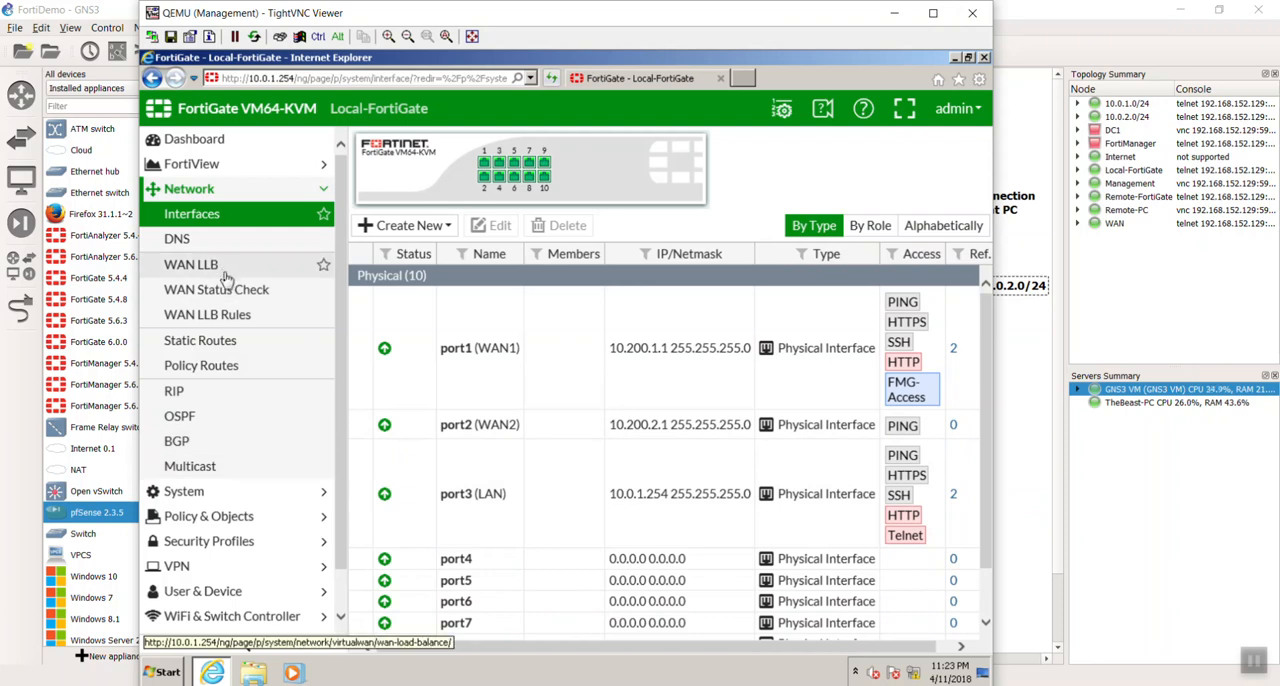
- Create a static default route 0.0.0.0/0 through WAN2 (port2) with gateway 10.200.2.254, and dismiss the AutoComplete offer
click(226, 342)
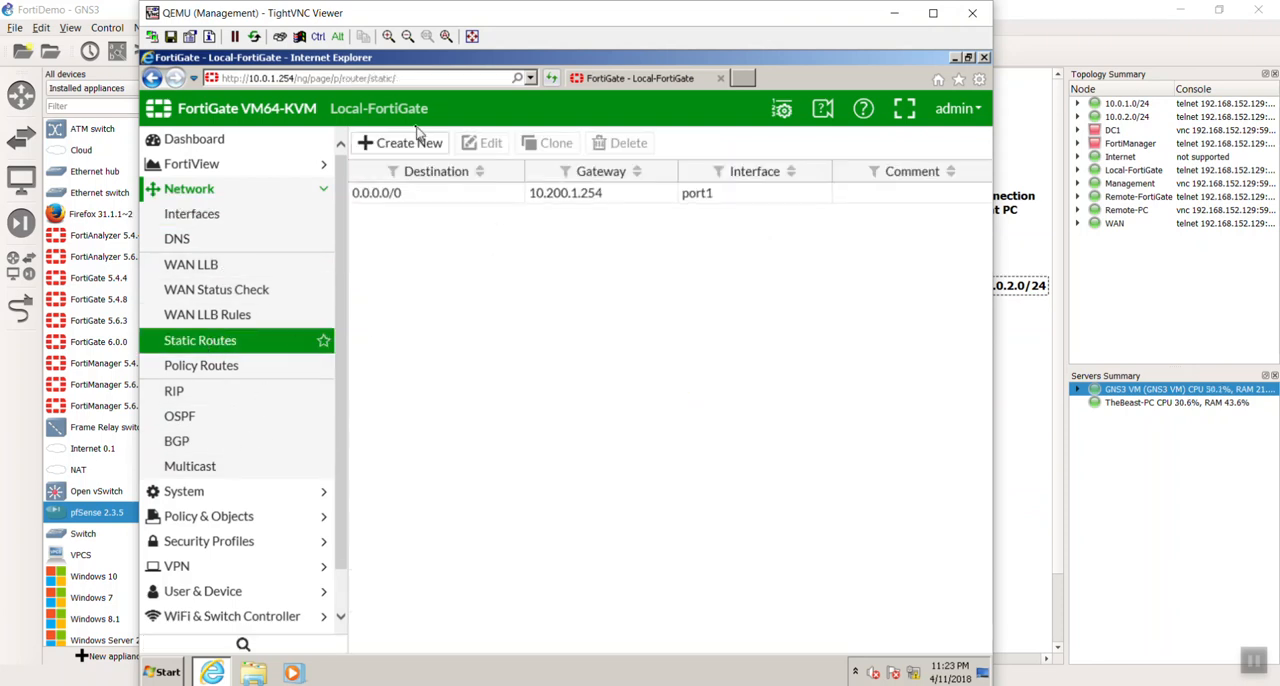
click(418, 137)
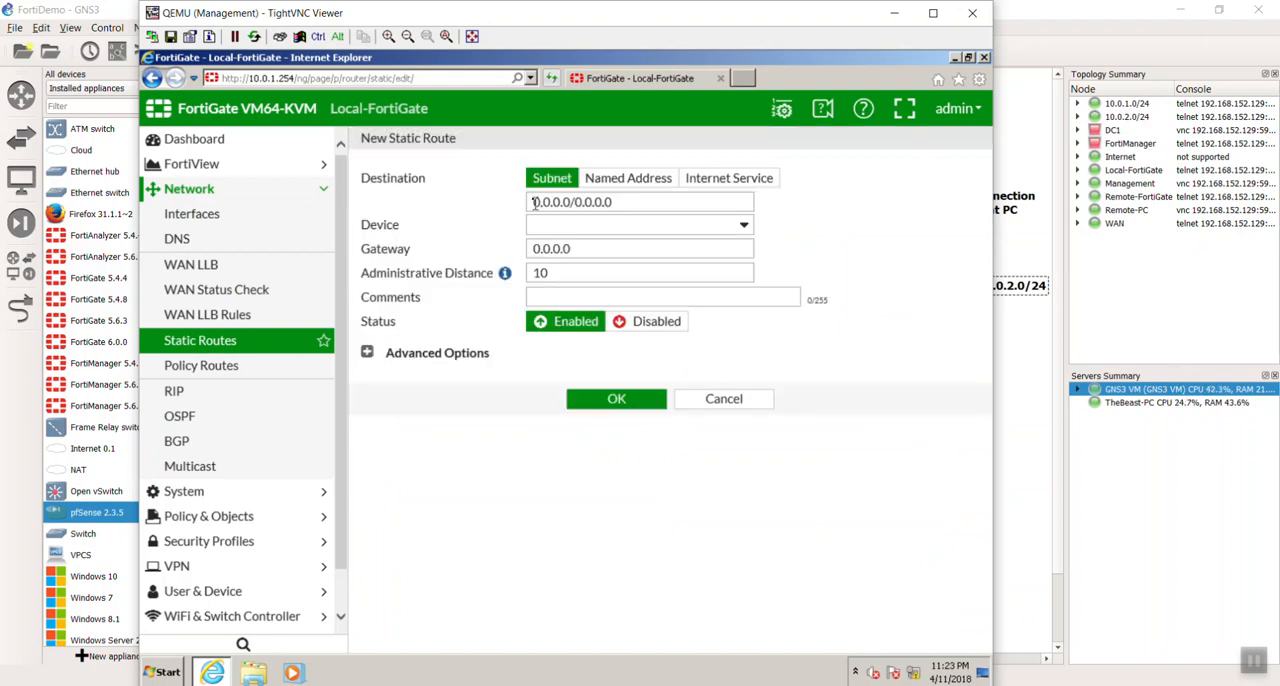
click(604, 229)
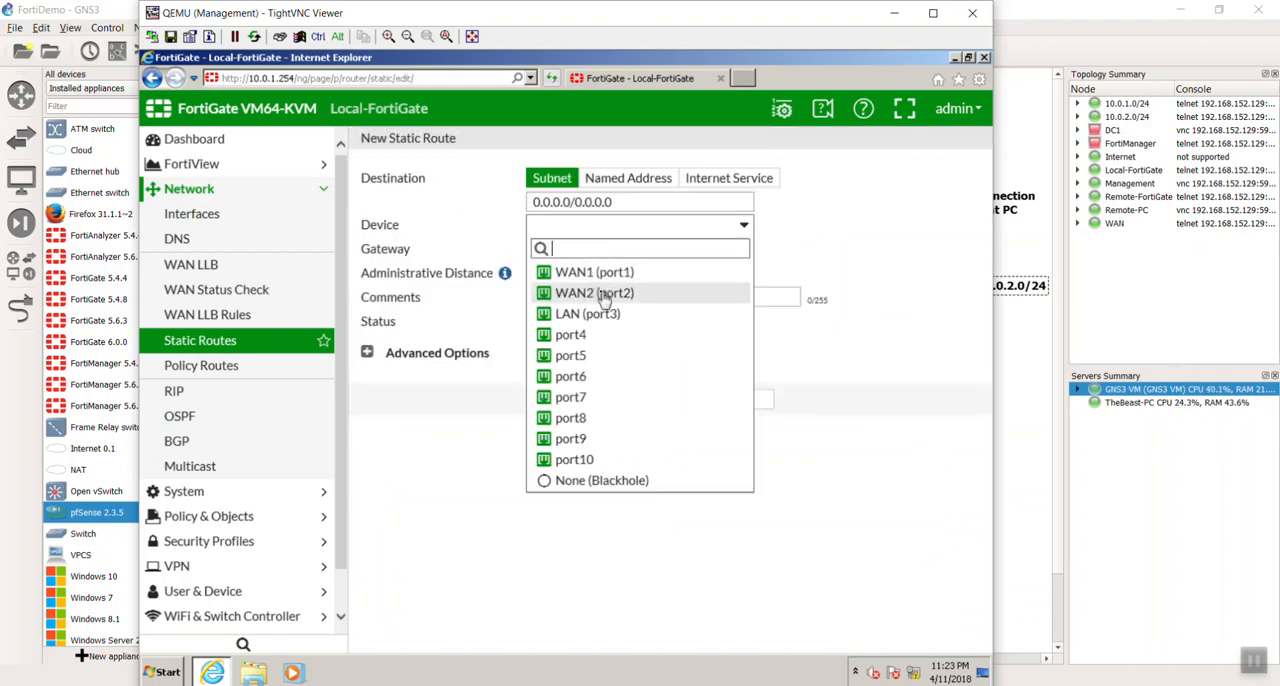
click(604, 297)
click(598, 247)
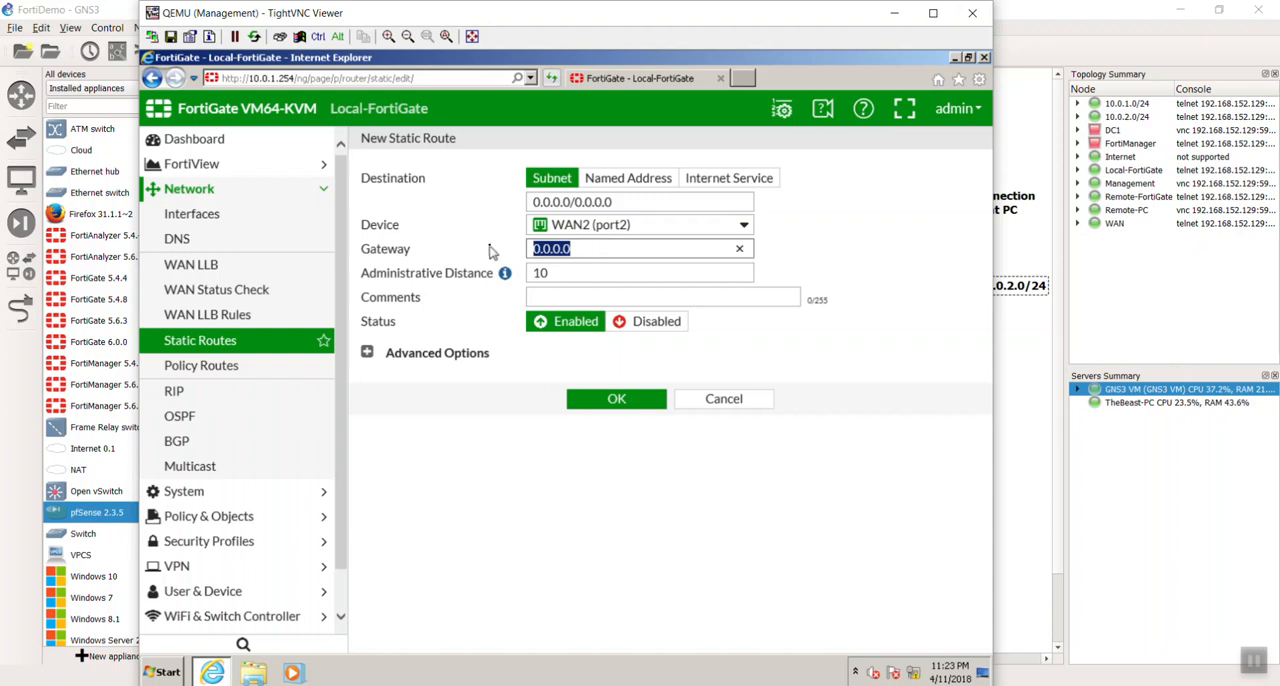
text(10.200)
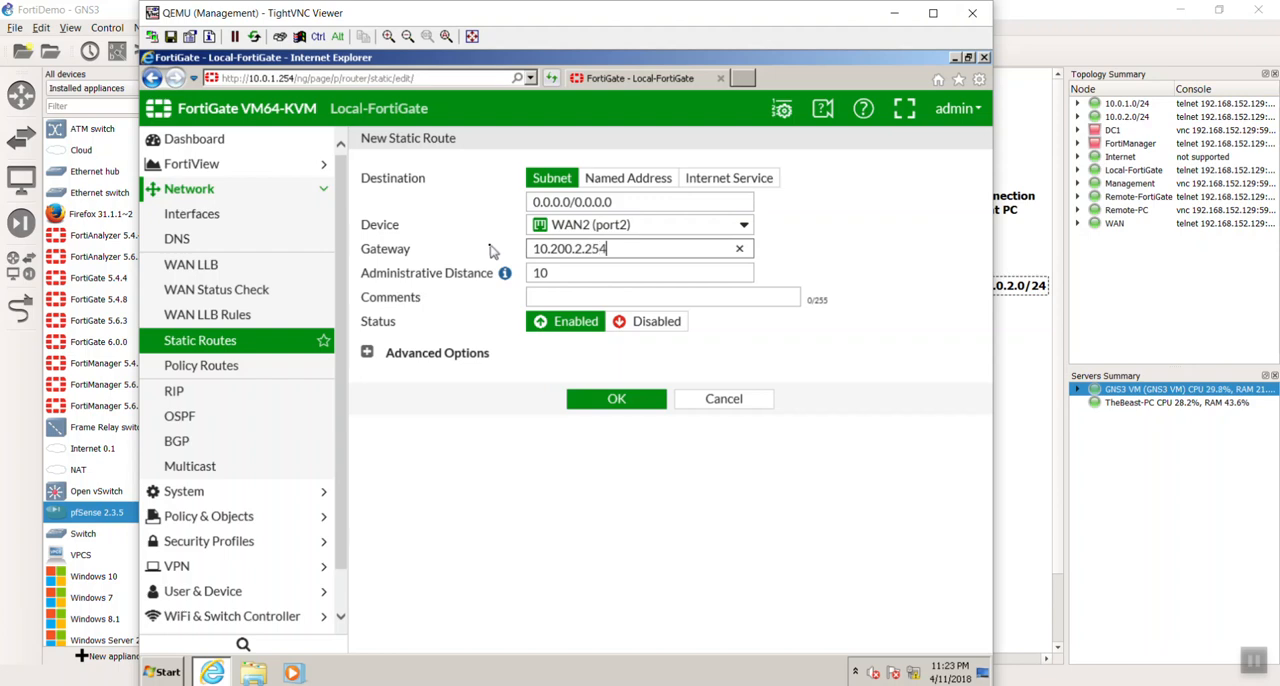
key(Tab)
key(Tab)
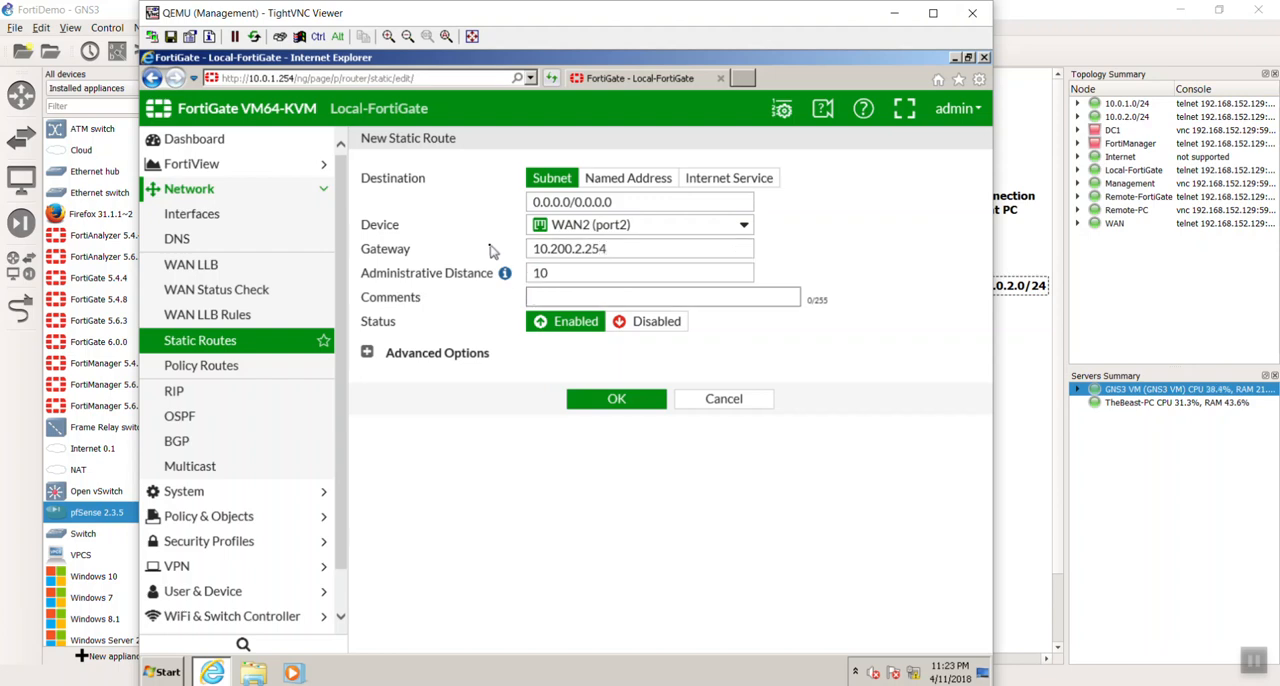
click(603, 399)
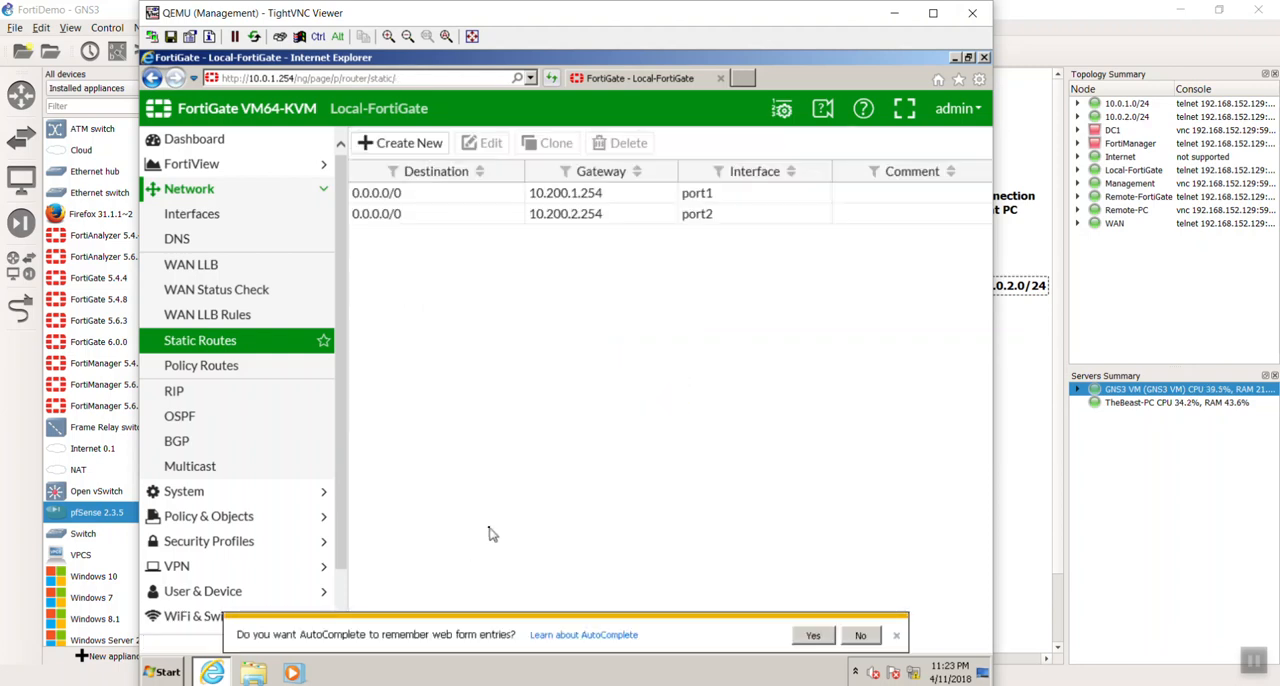
click(894, 635)
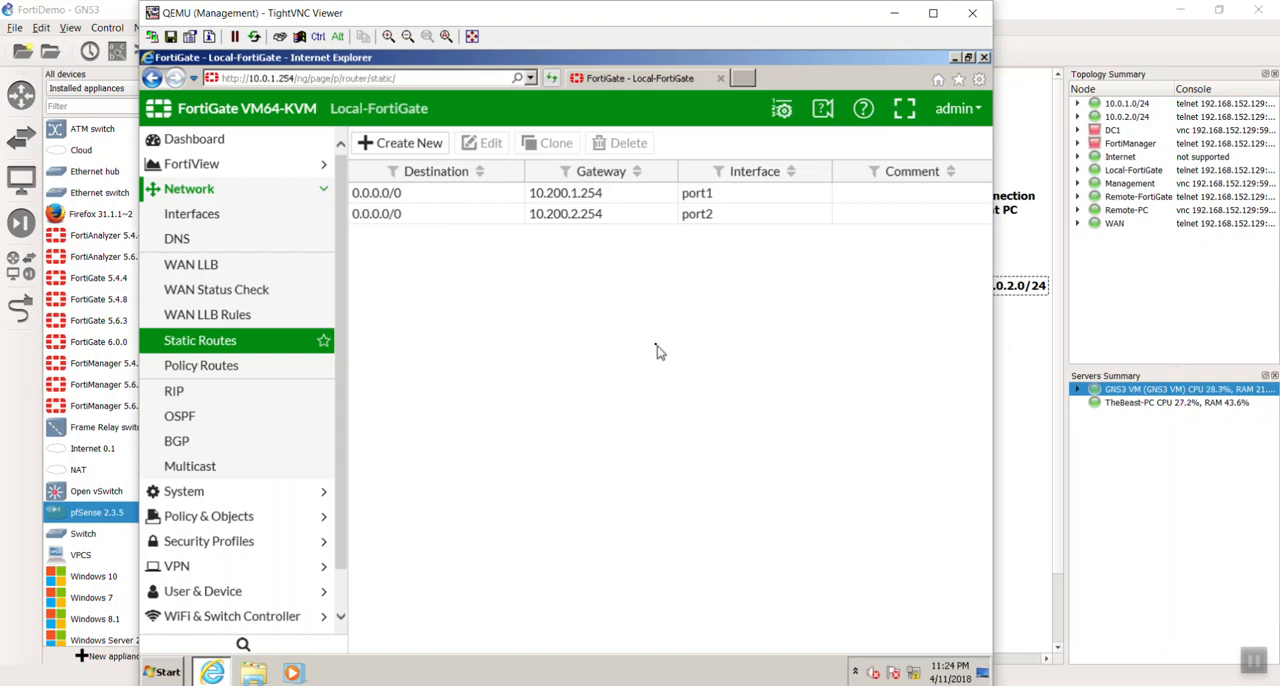
- Look over the WAN load-balancing page and return to the static routes list
click(232, 290)
click(225, 265)
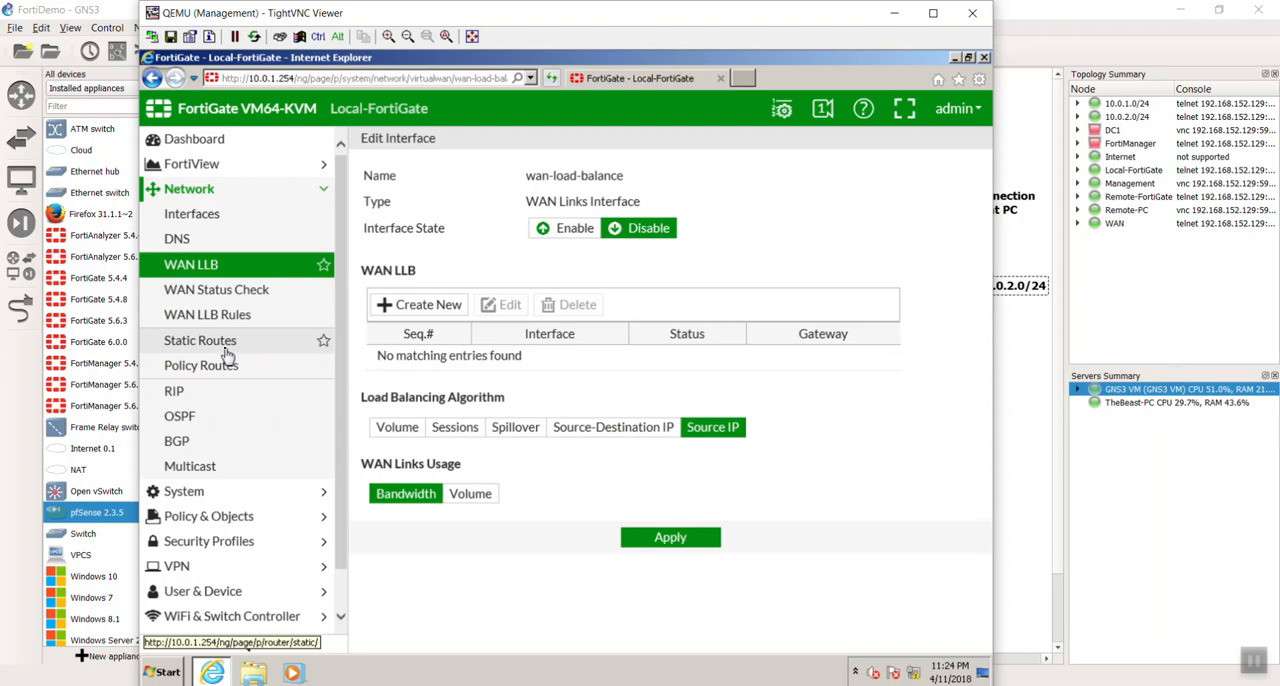
click(204, 342)
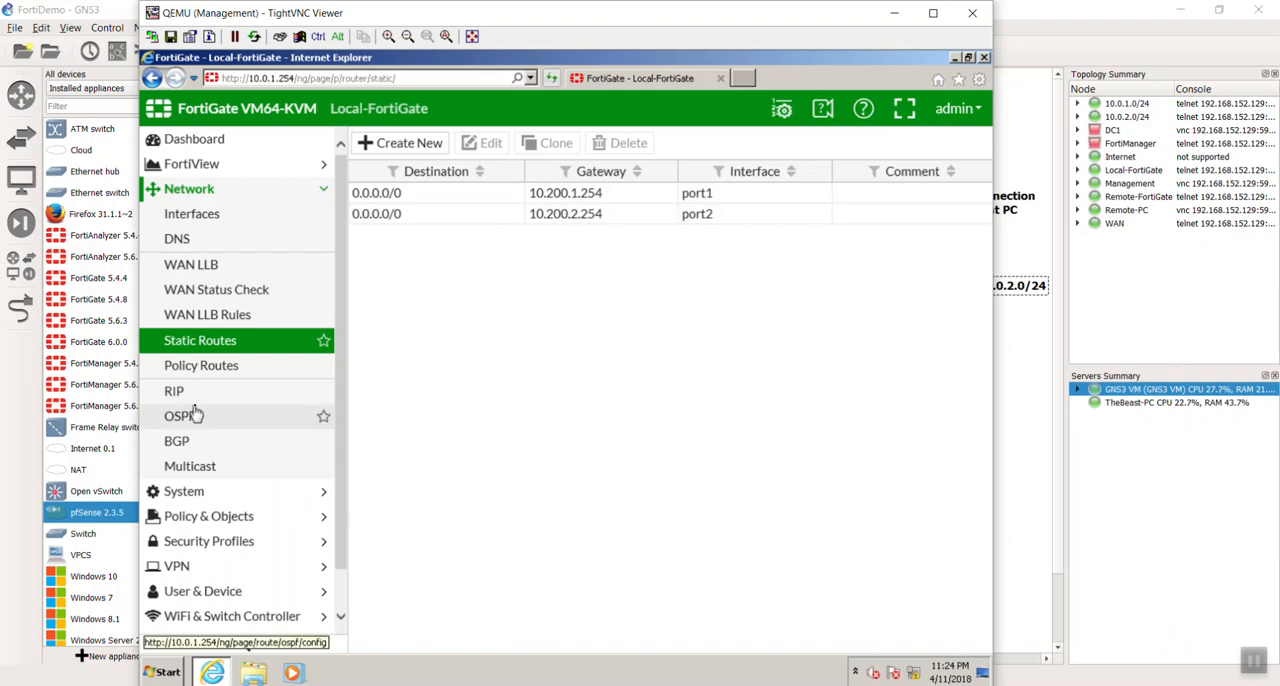
scroll(205, 415, down, 1)
scroll(205, 415, up, 1)
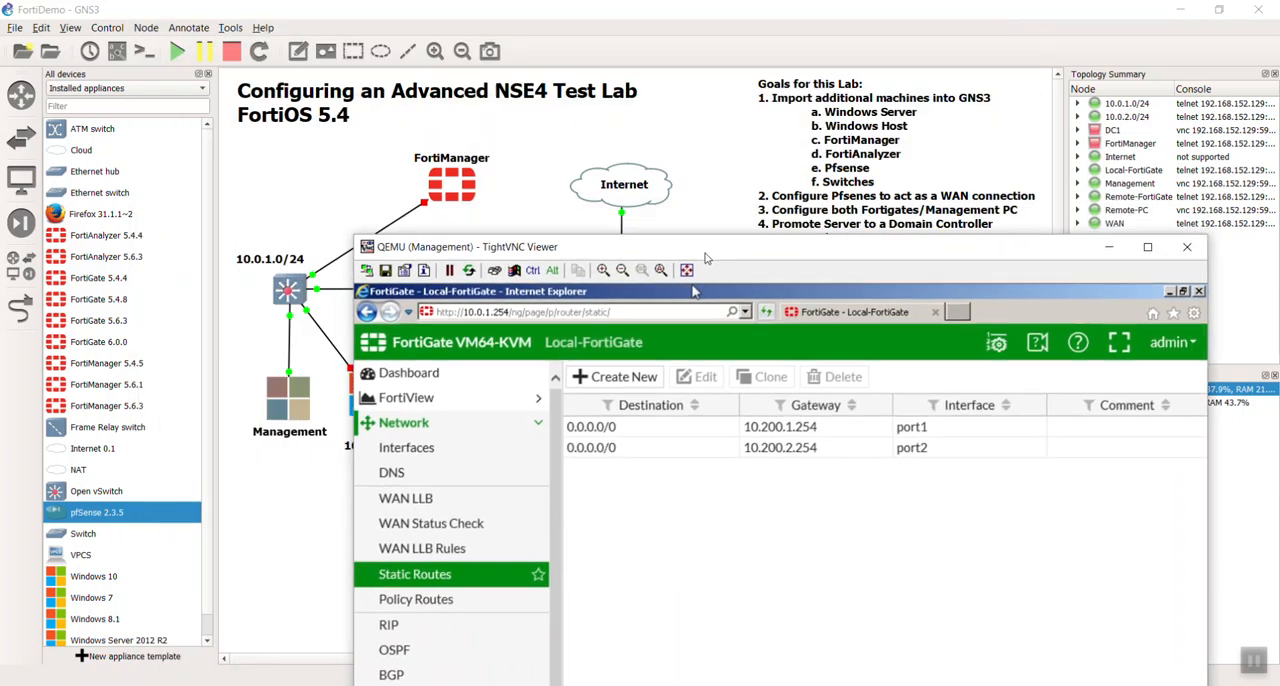
- Move the Management PC's viewer aside in GNS3, open the Local-FortiGate console, and log in as admin
drag(487, 18, 845, 175)
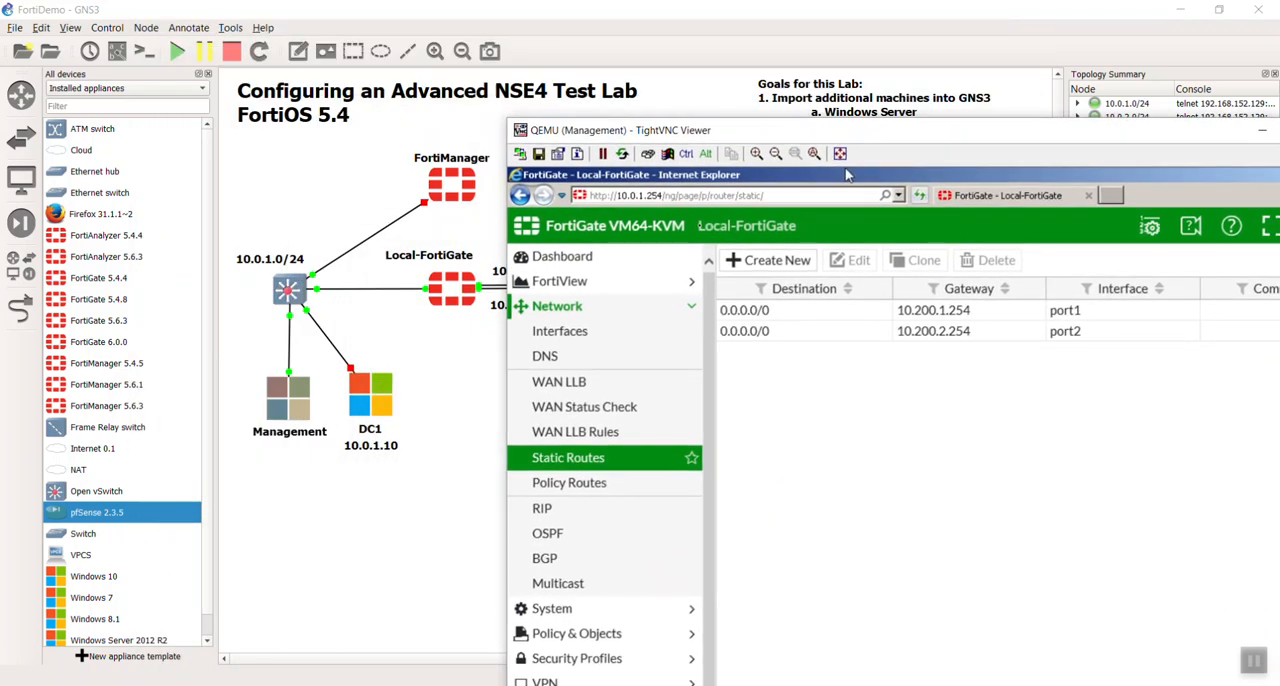
click(453, 297)
double_click(453, 297)
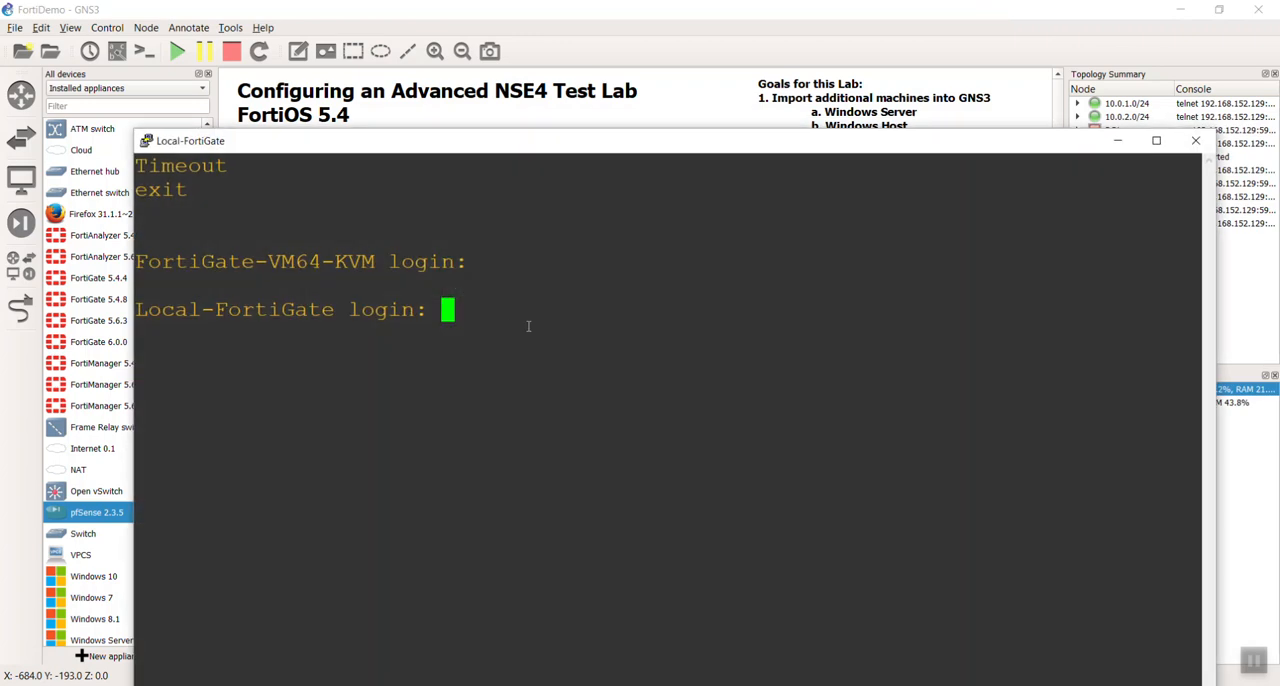
text(admin)
key(Return)
key(Return)
- Ping the WAN2 gateway 10.200.2.254 from the Local-FortiGate console
text(exe piong)
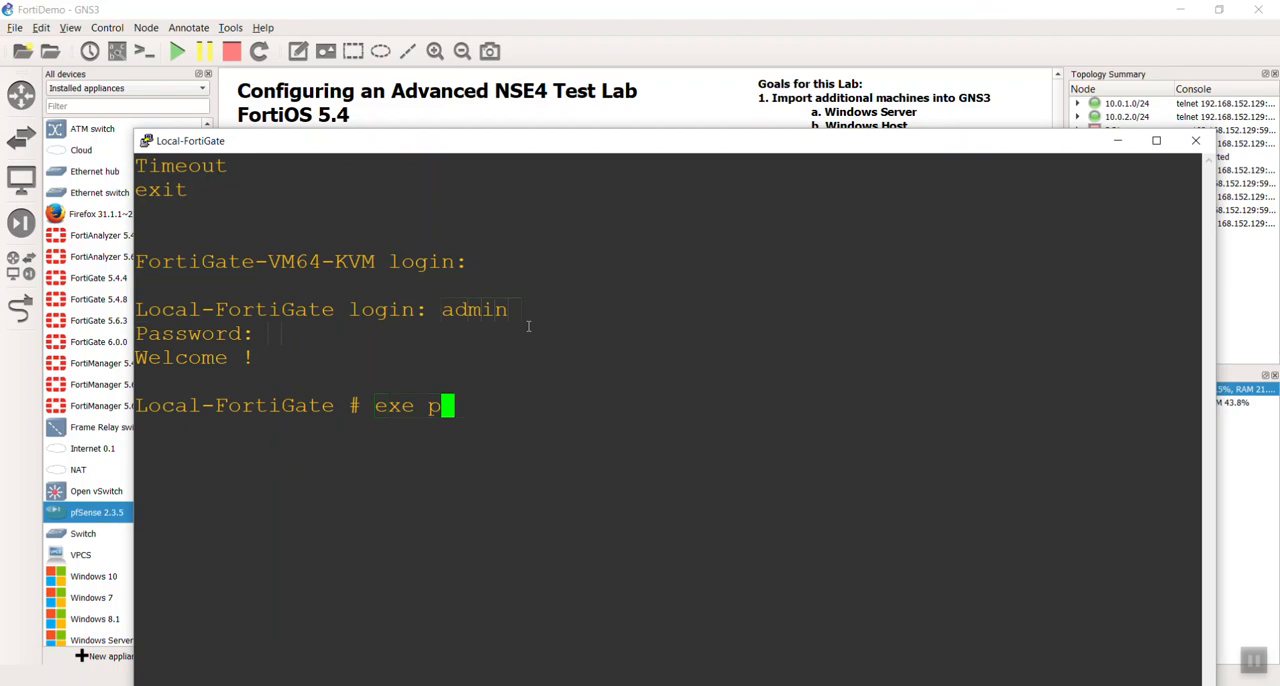
key(BackSpace)
key(BackSpace)
key(BackSpace)
text(ng )
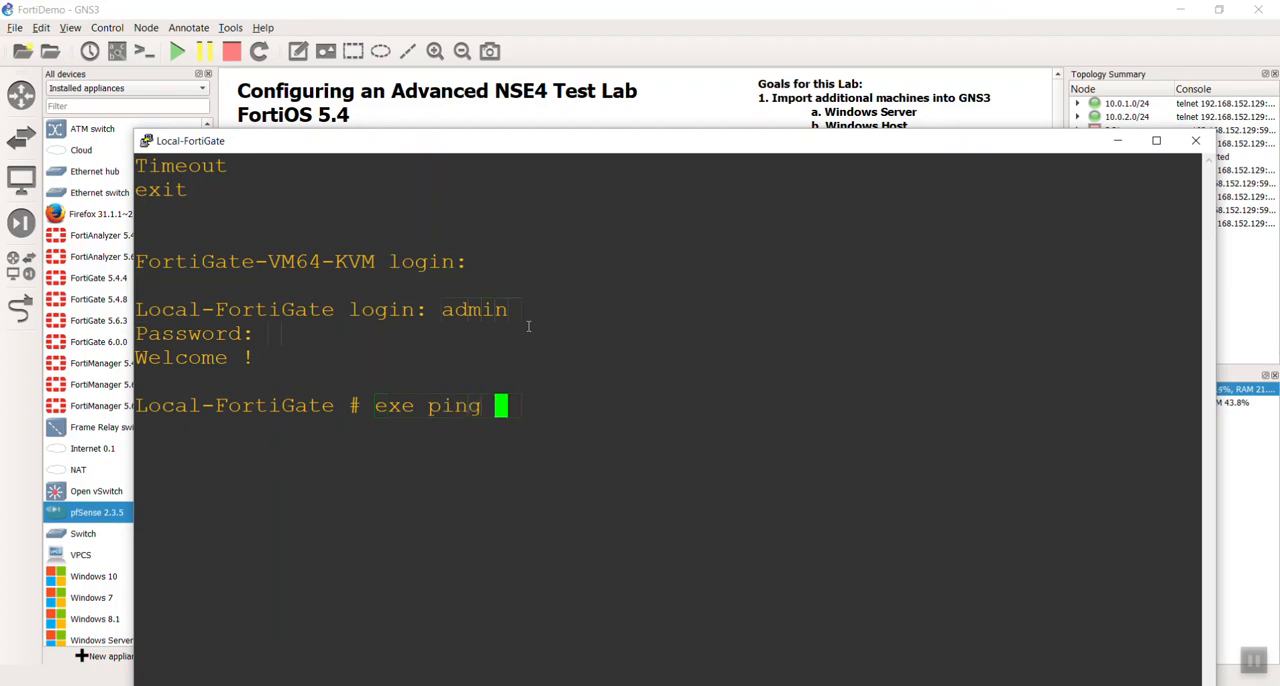
text(10.200.2.254)
key(Return)
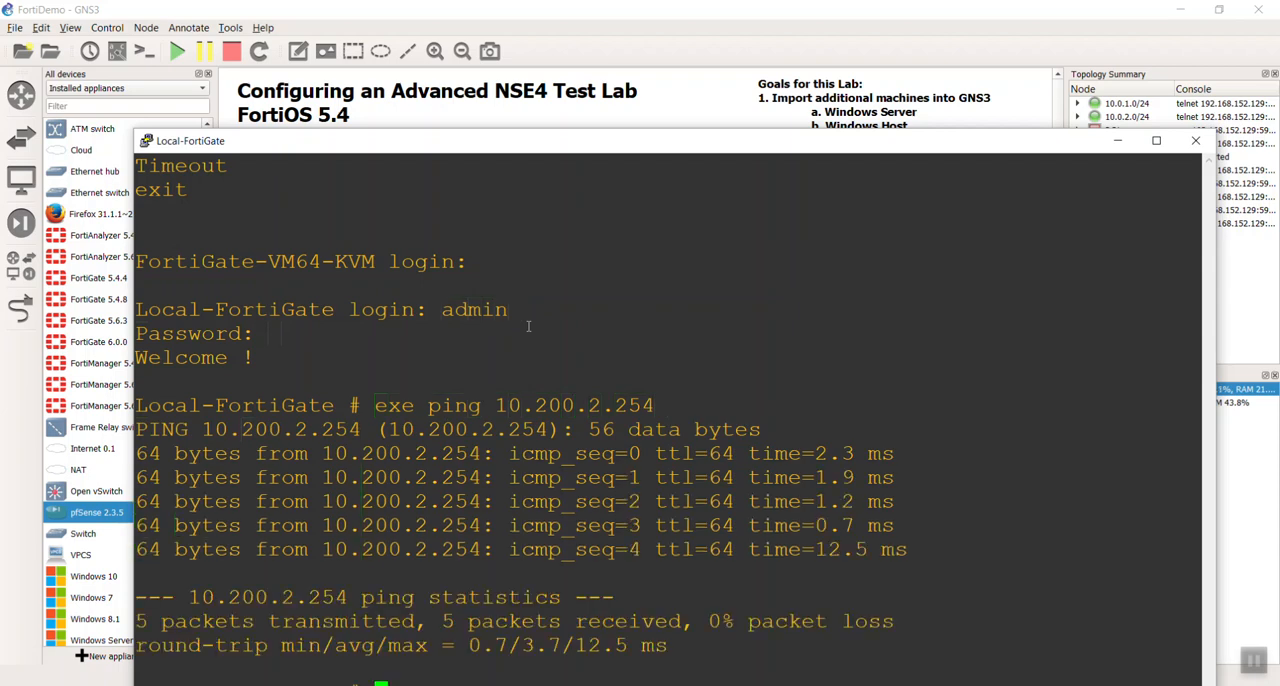
text(exe ping)
key(BackSpace)
key(BackSpace)
key(BackSpace)
key(BackSpace)
key(BackSpace)
key(BackSpace)
key(BackSpace)
key(BackSpace)
- Run a traceroute to the WAN2 gateway 10.200.2.254 from the Local-FortiGate console
drag(566, 145, 554, 54)
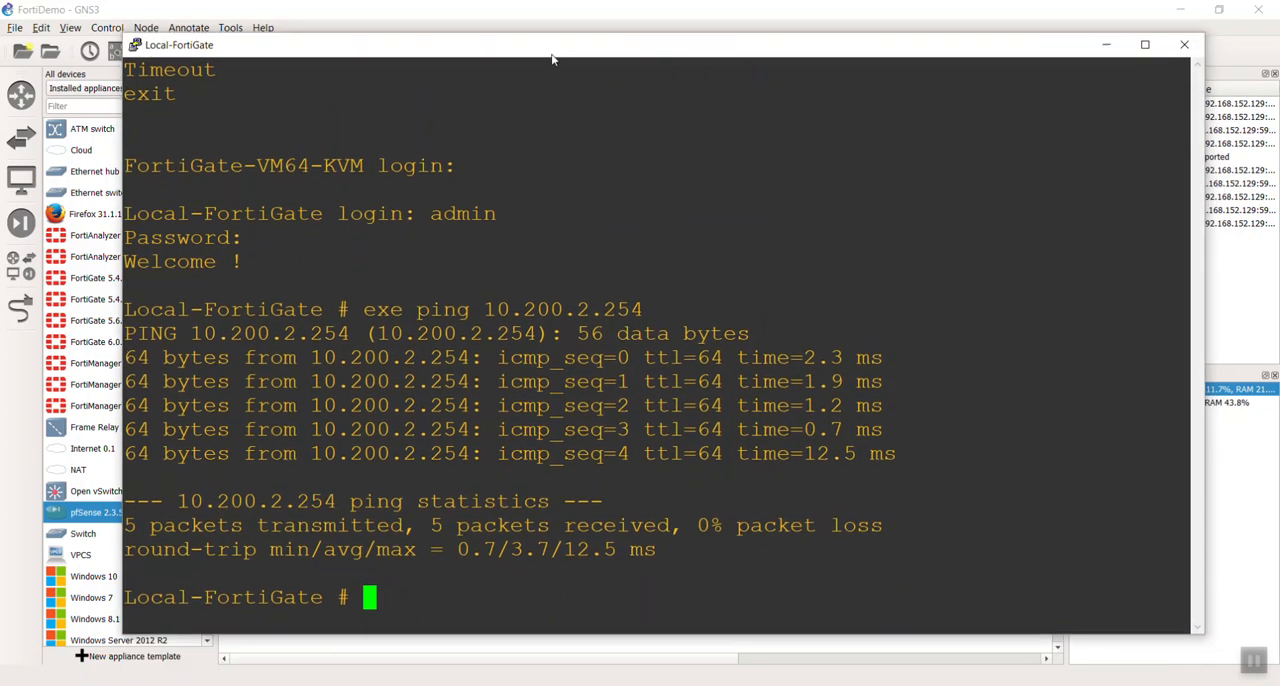
text(tracer)
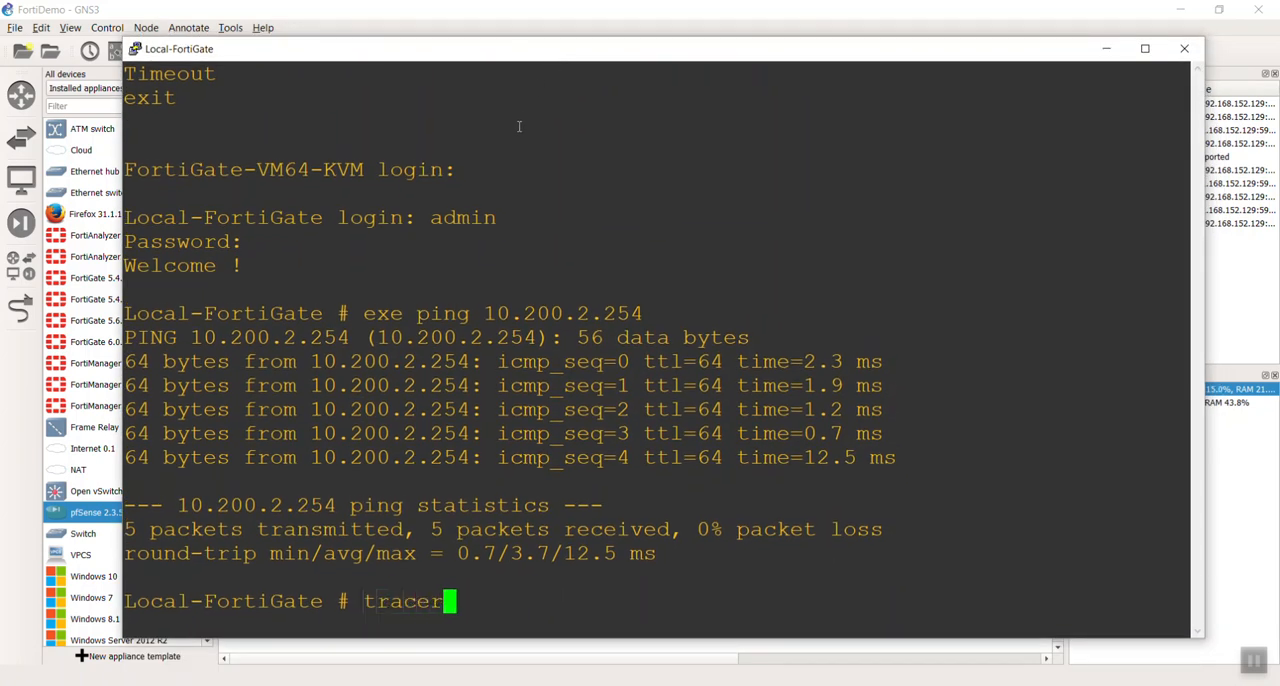
key(BackSpace)
key(BackSpace)
key(BackSpace)
key(BackSpace)
key(BackSpace)
key(BackSpace)
text(exe aut)
key(Tab)
key(Tab)
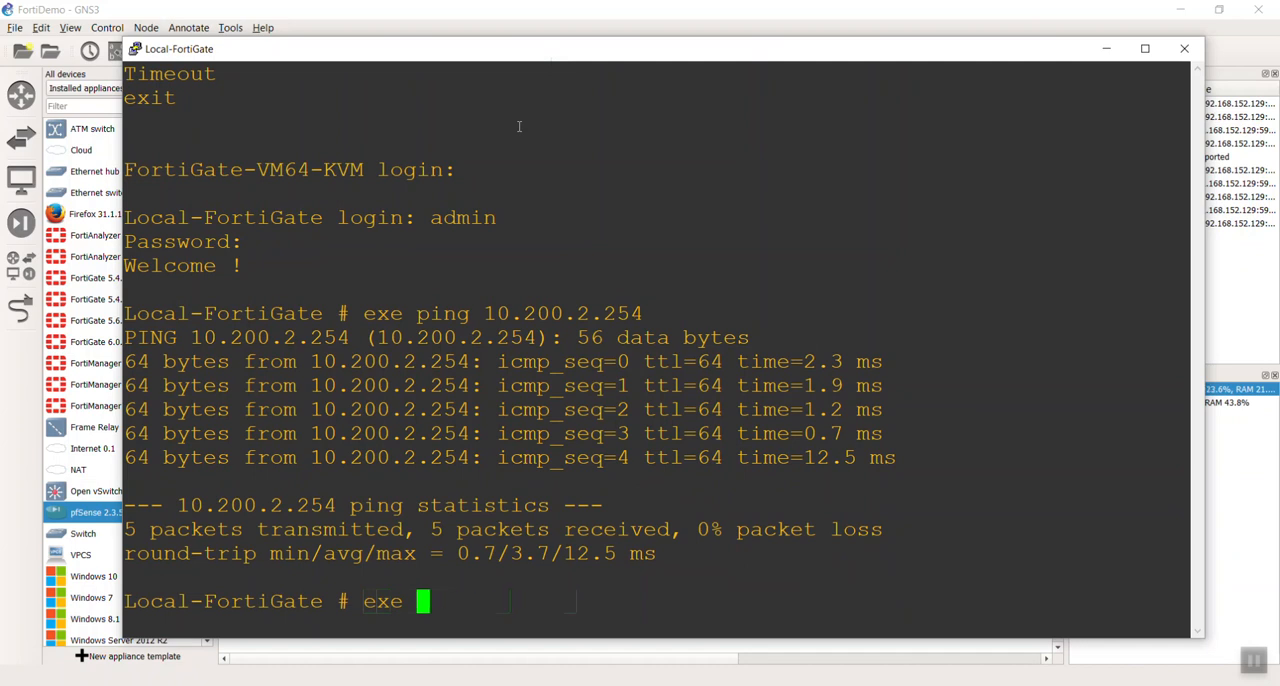
text(t)
key(Tab)
key(Tab)
key(Tab)
key(Tab)
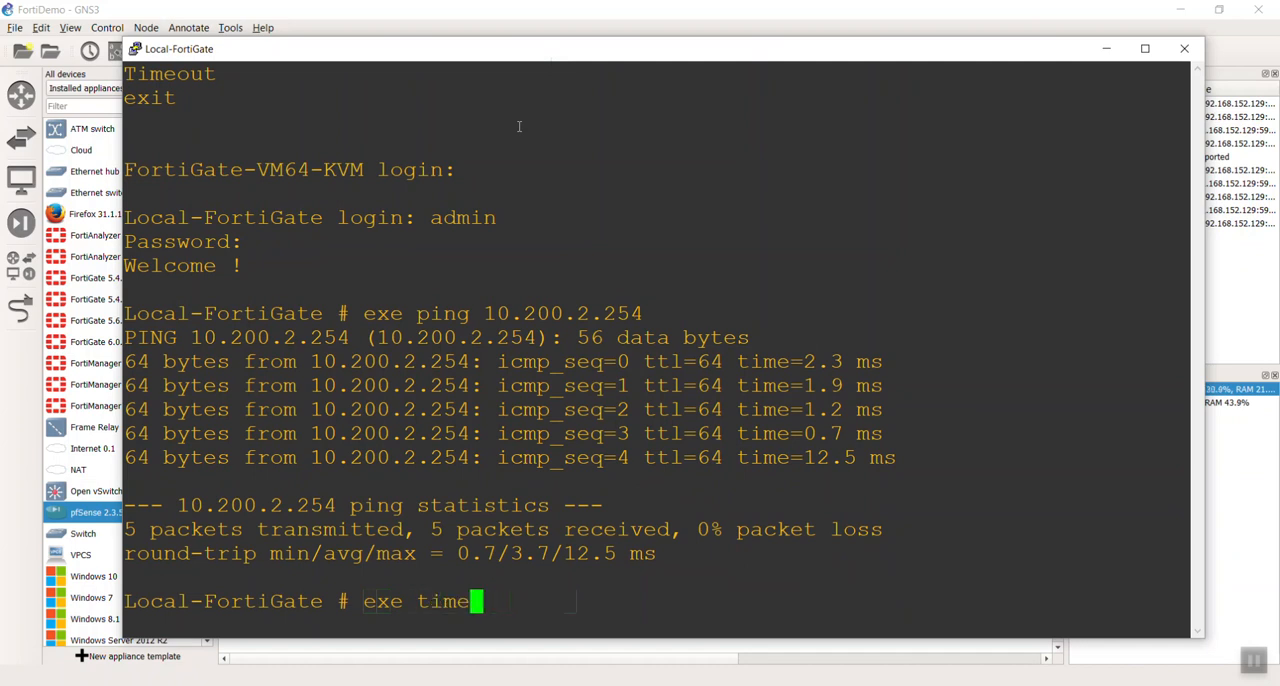
text(1)
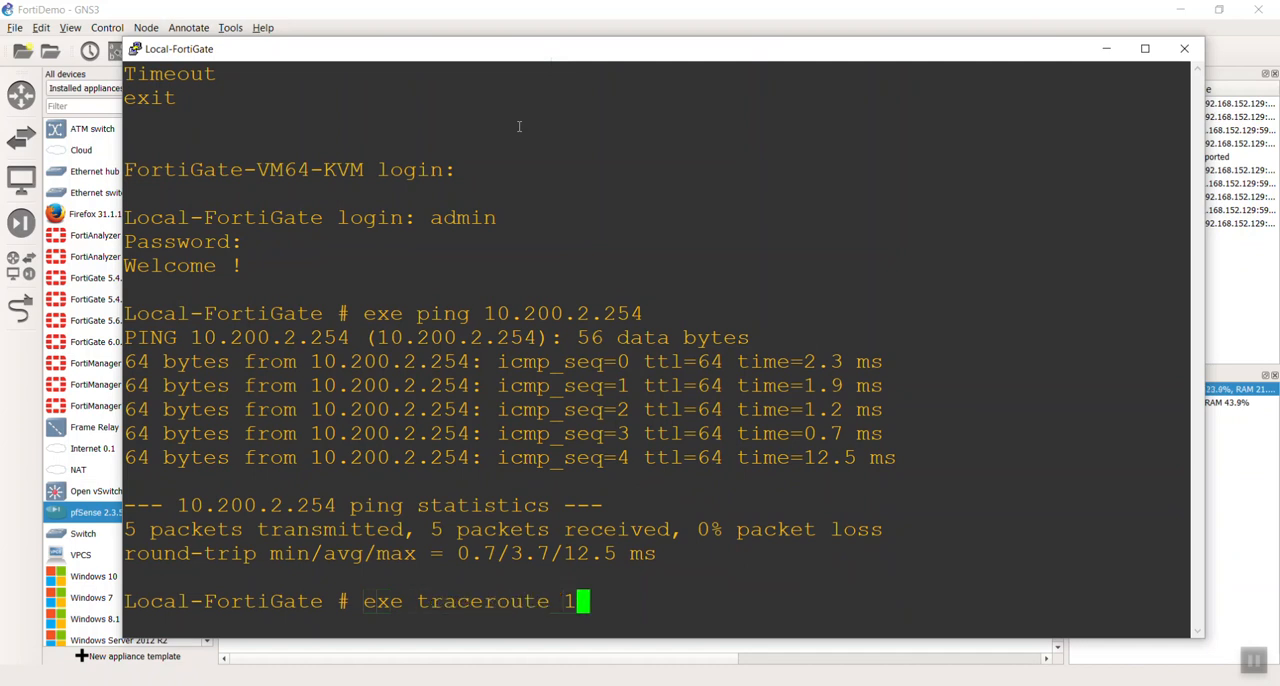
text(0.200.2.254)
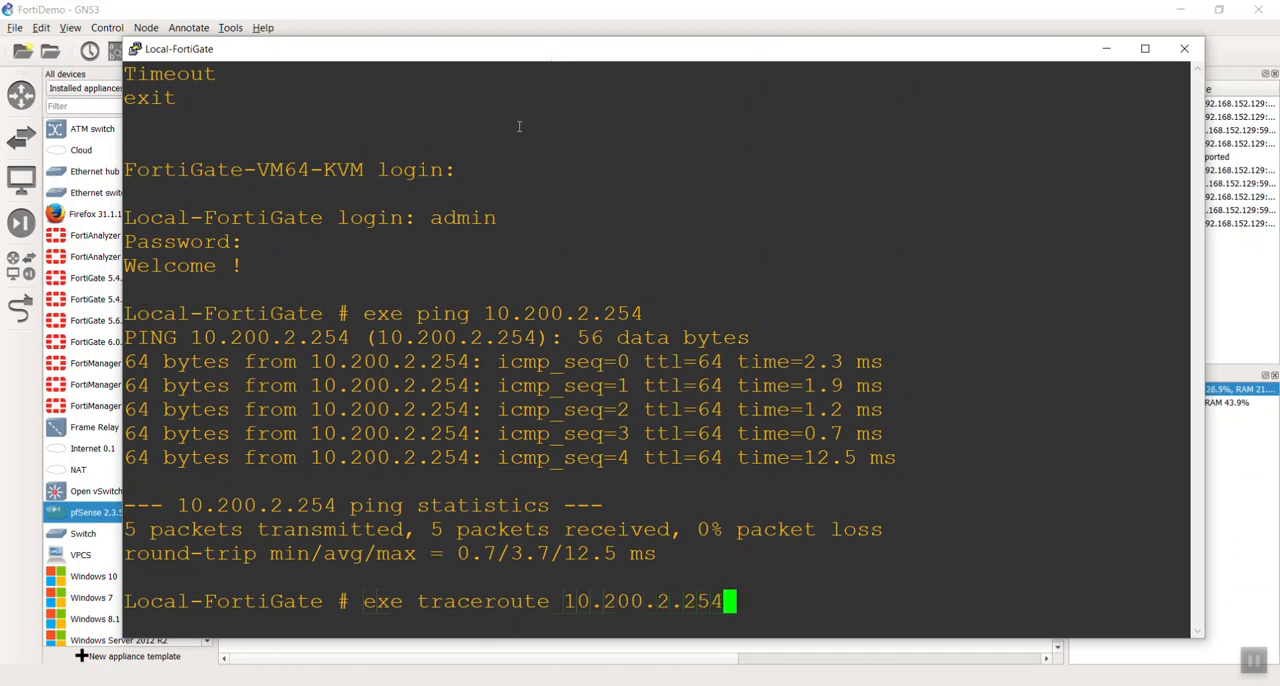
key(Return)
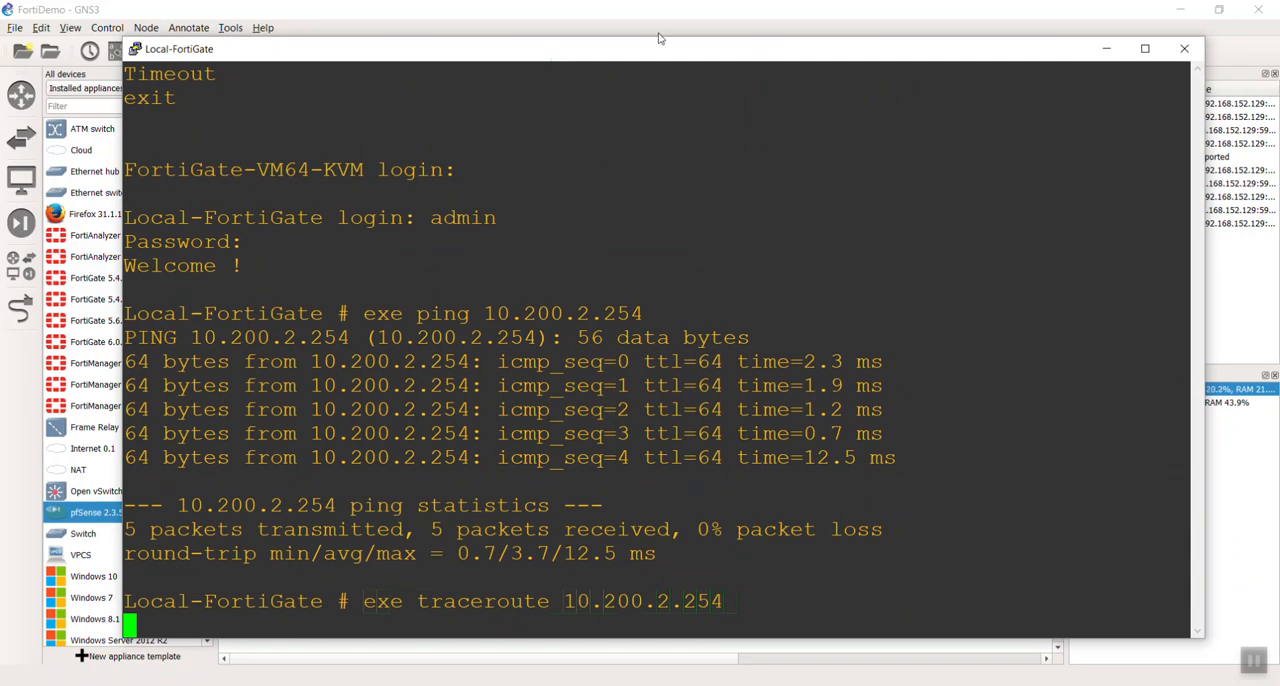
drag(654, 53, 651, 24)
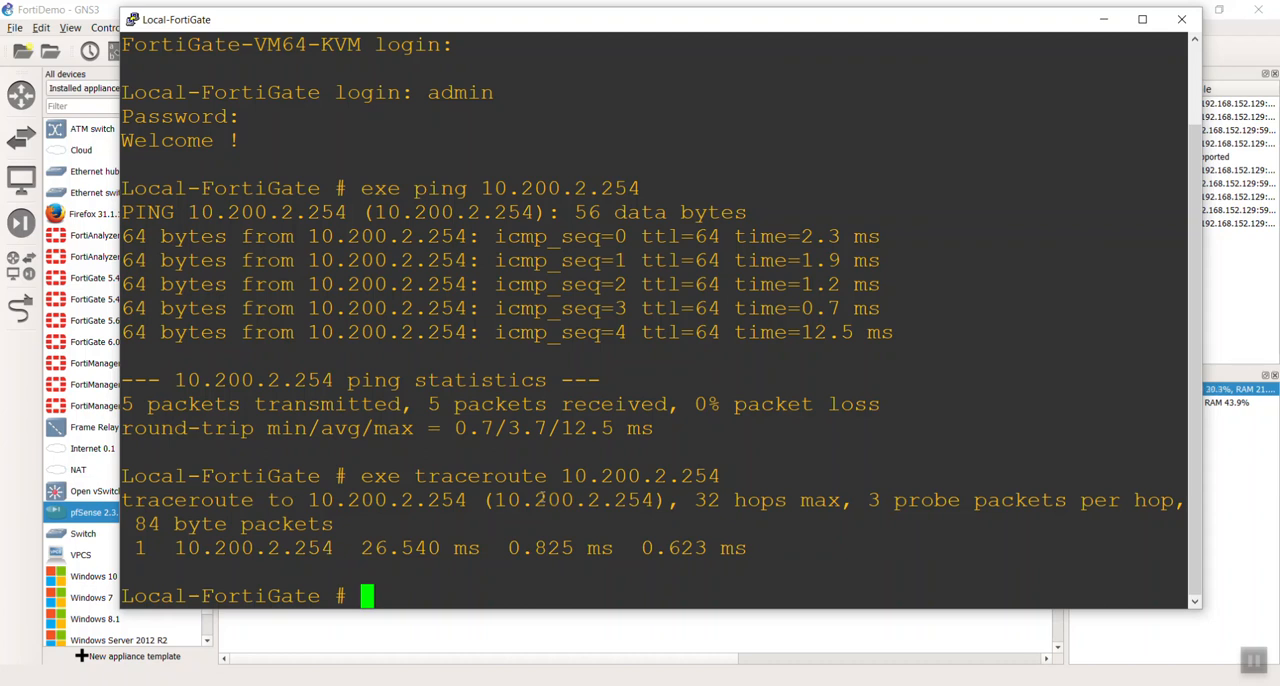
text(dia debug )
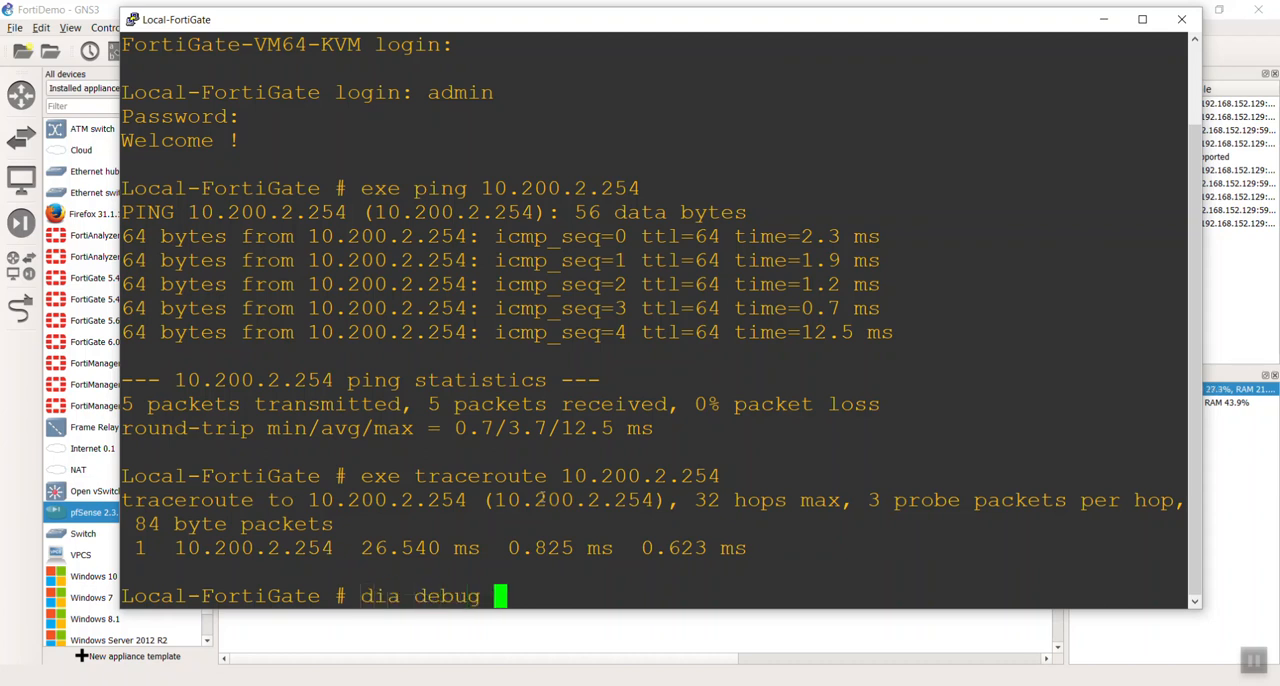
text(s)
key(Tab)
key(Tab)
key(Tab)
key(BackSpace)
key(BackSpace)
key(BackSpace)
key(BackSpace)
key(BackSpace)
key(BackSpace)
key(BackSpace)
key(BackSpace)
key(BackSpace)
key(BackSpace)
key(BackSpace)
key(BackSpace)
key(BackSpace)
key(BackSpace)
key(BackSpace)
key(BackSpace)
key(BackSpace)
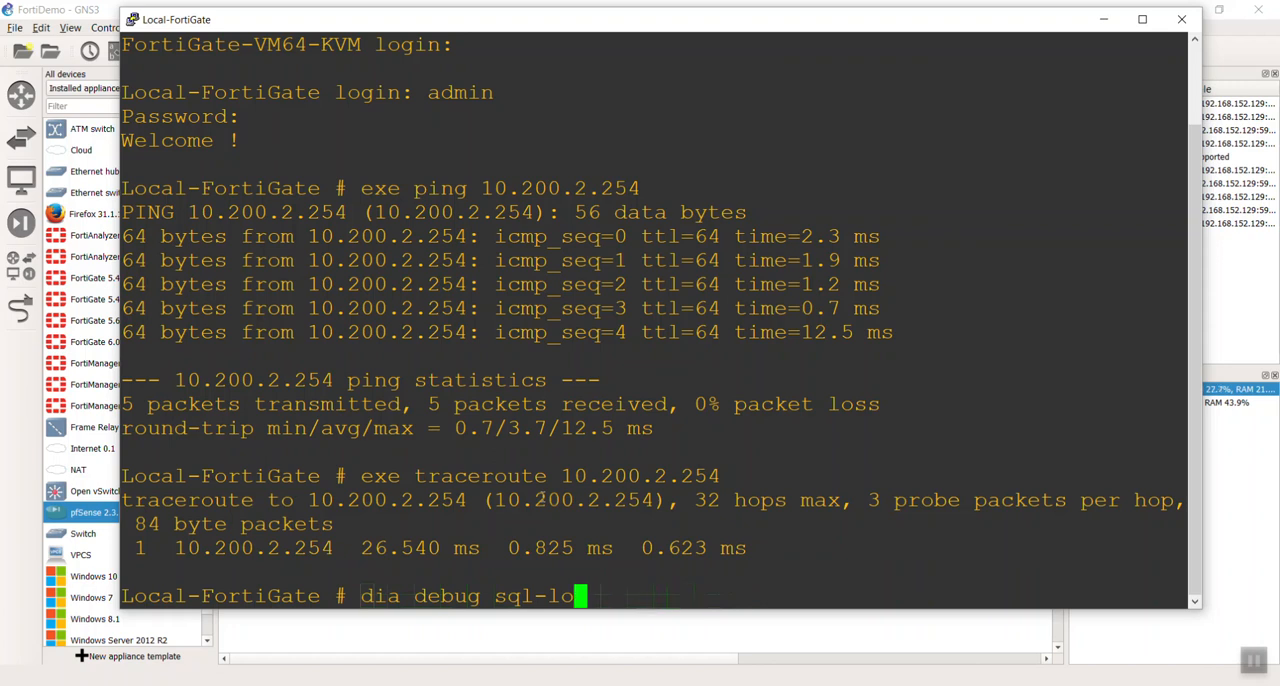
text(n)
key(Tab)
key(BackSpace)
key(BackSpace)
key(BackSpace)
key(BackSpace)
key(BackSpace)
key(BackSpace)
key(BackSpace)
key(BackSpace)
key(BackSpace)
key(BackSpace)
key(BackSpace)
key(BackSpace)
key(BackSpace)
key(BackSpace)
key(BackSpace)
key(BackSpace)
key(BackSpace)
key(BackSpace)
key(BackSpace)
key(BackSpace)
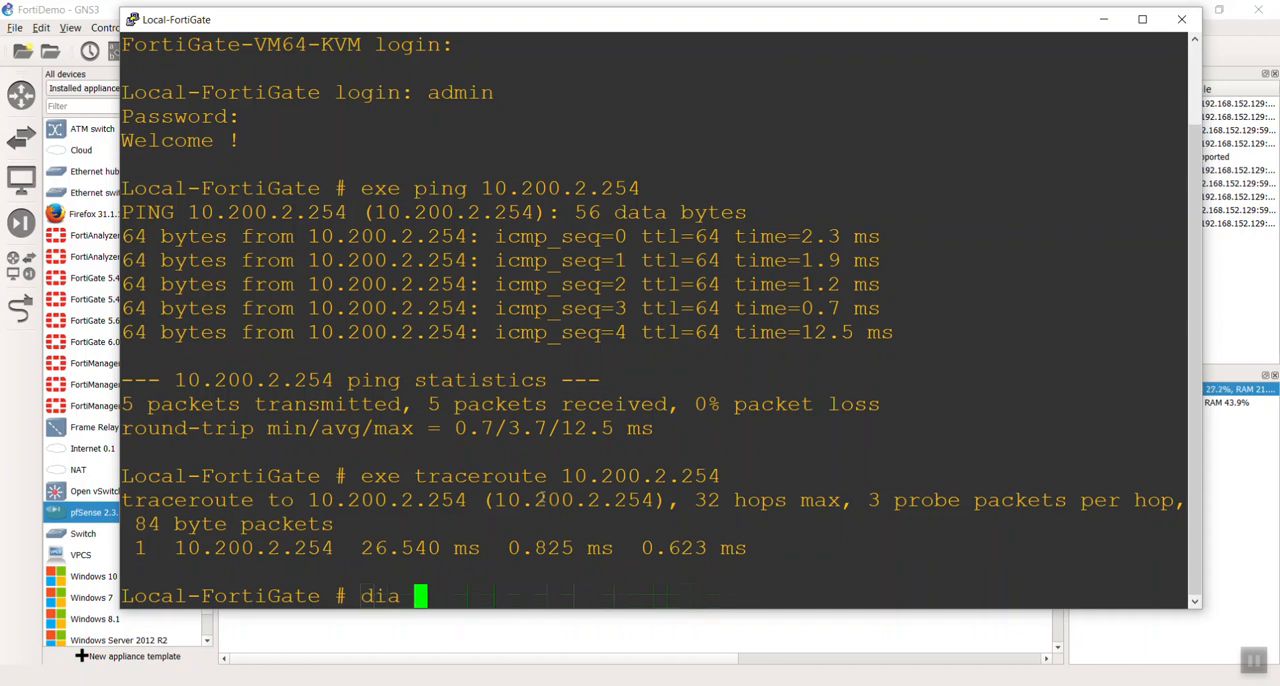
- Start a packet sniffer on any interface with the filter 'icmp' at verbosity 4, after checking the filter syntax help
text(sniffer)
key(Tab)
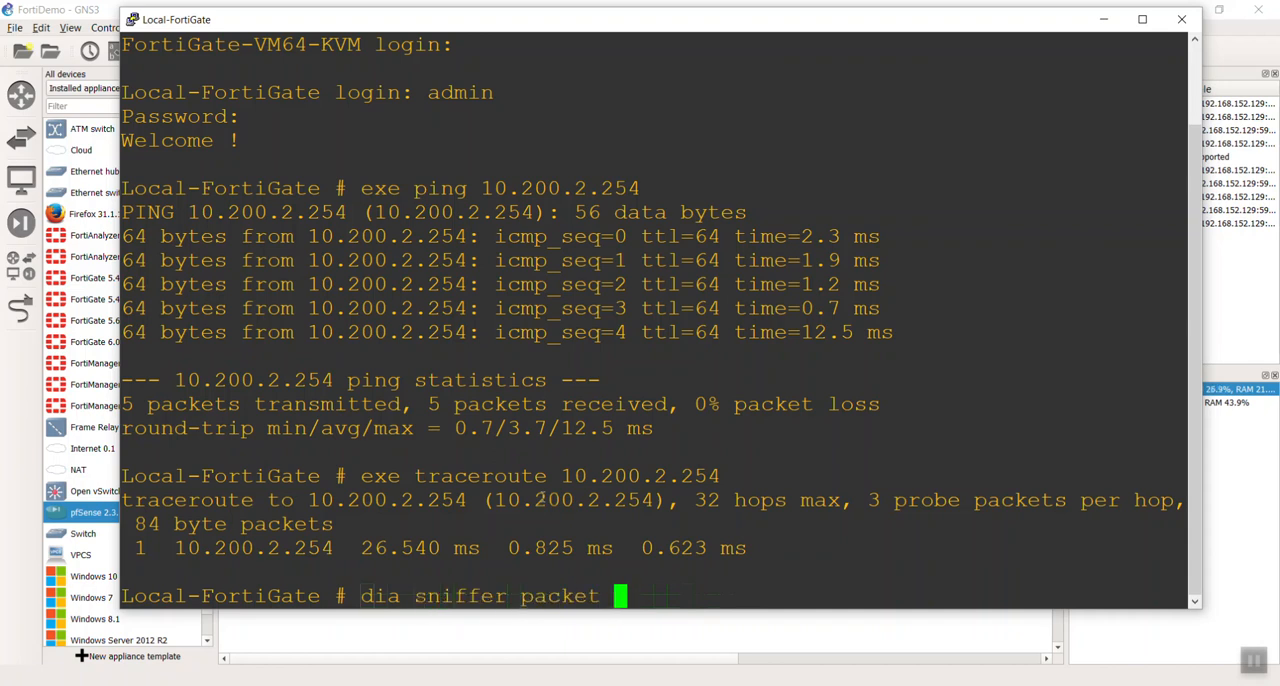
text(any)
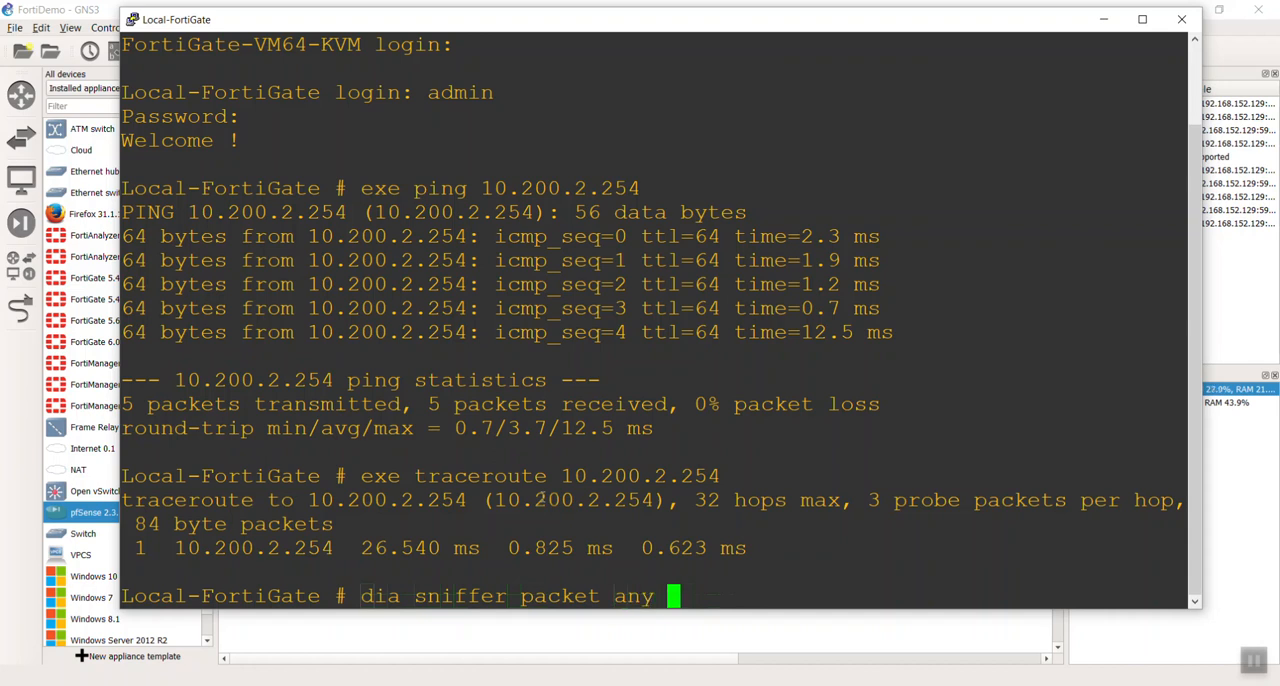
key(question)
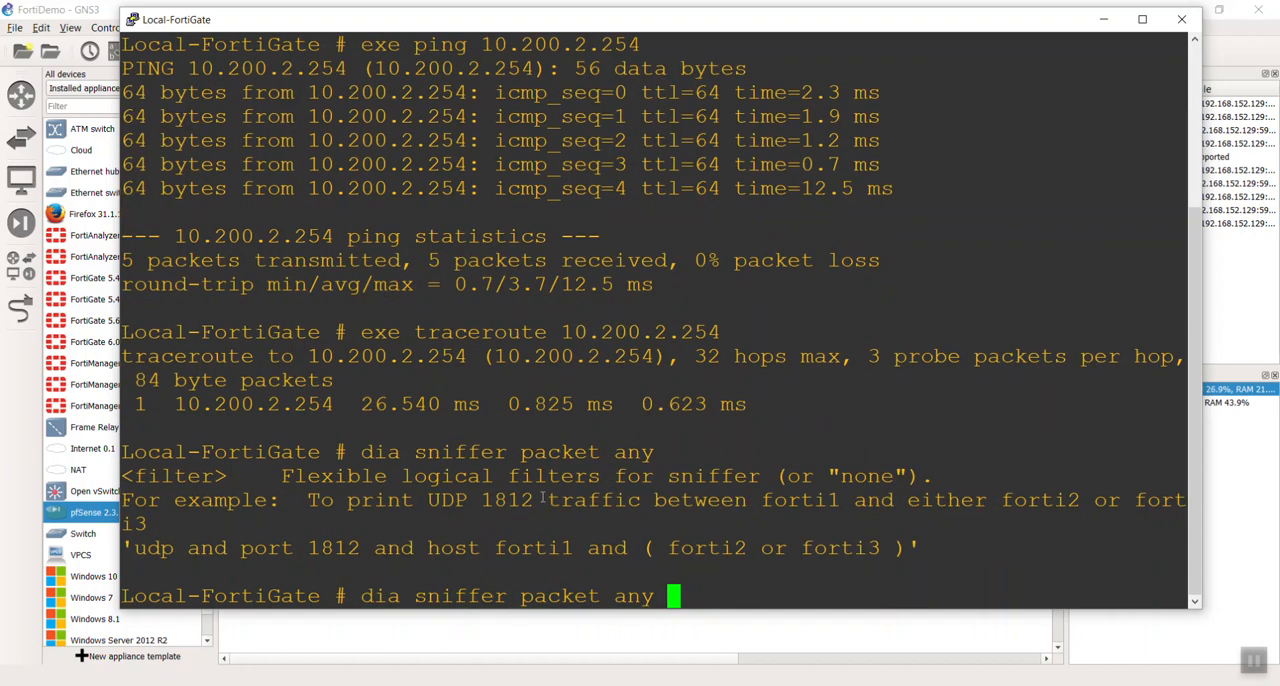
text(;)
key(BackSpace)
text('icmp' 4)
key(Return)
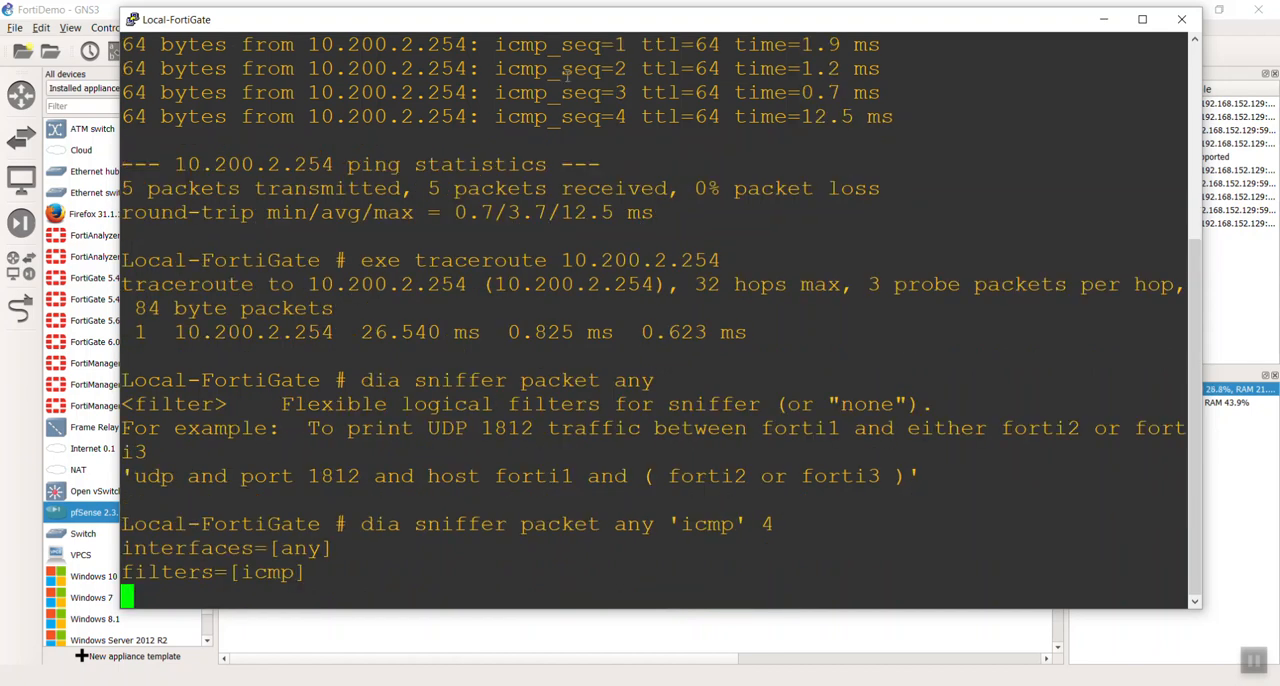
- Switch to the Management PC's viewer, open the FortiGate dashboard, close its overlay panel and find the CLI Console widget
drag(563, 32, 588, 70)
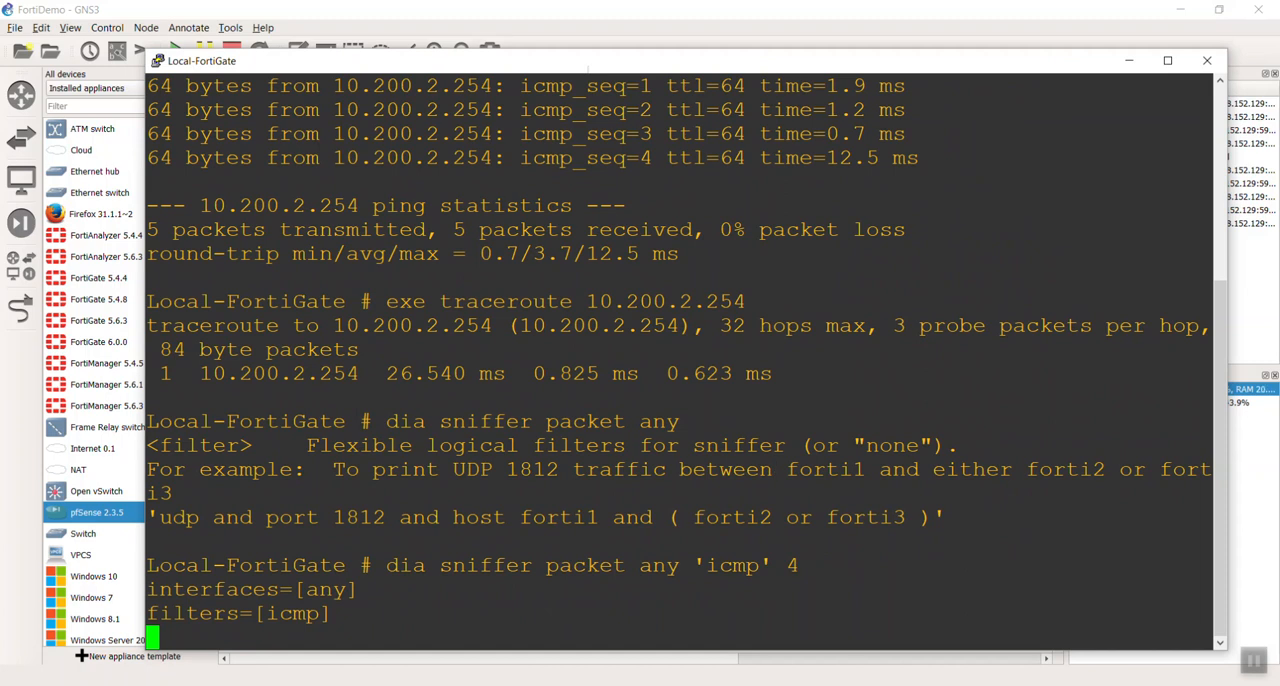
key(alt+Tab)
key(alt+Tab)
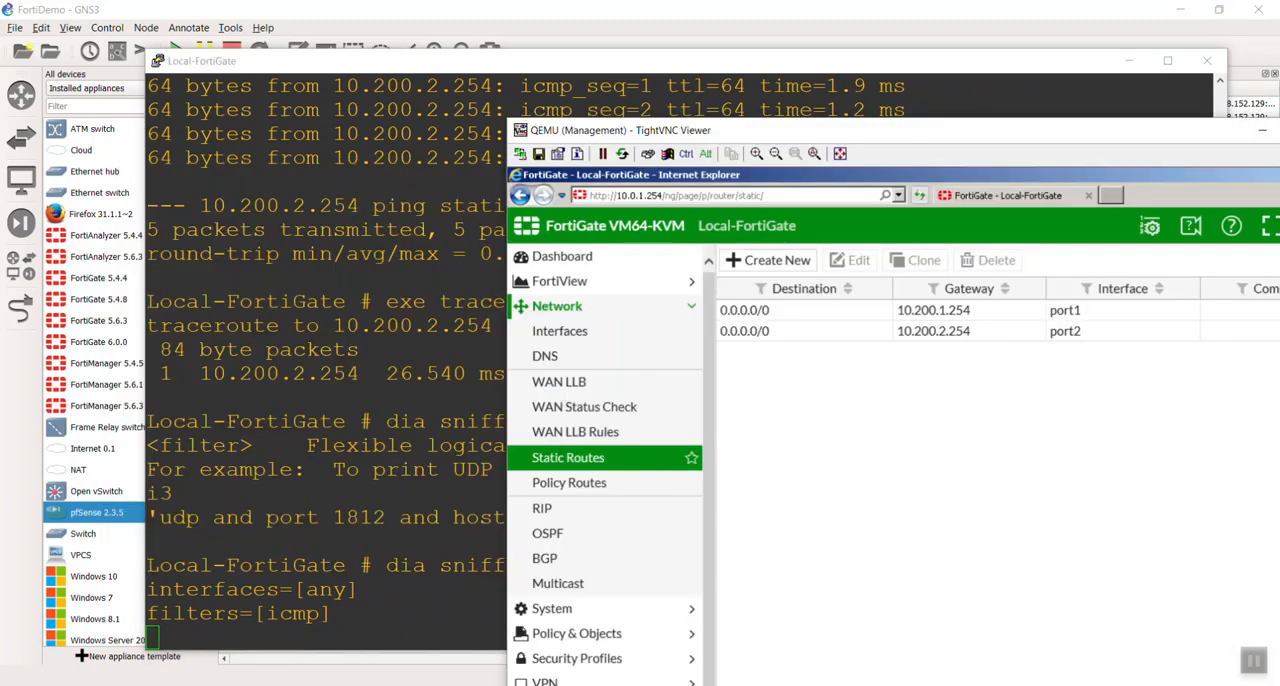
click(690, 256)
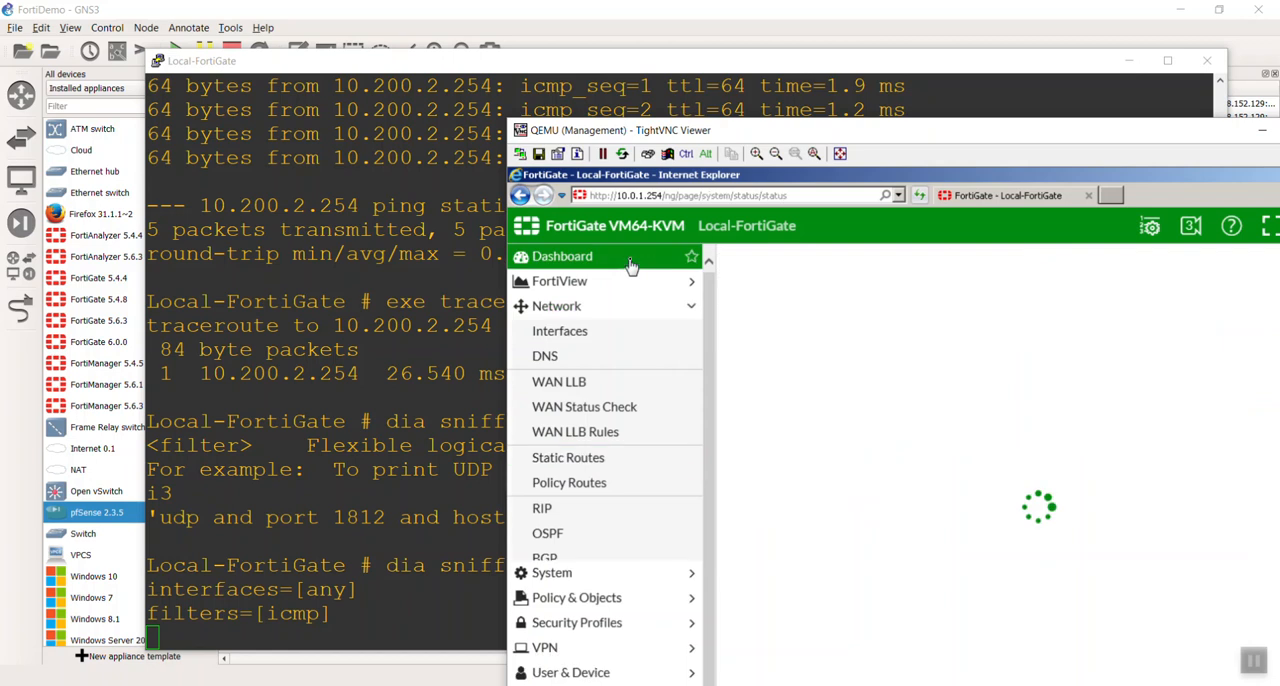
drag(822, 130, 695, 58)
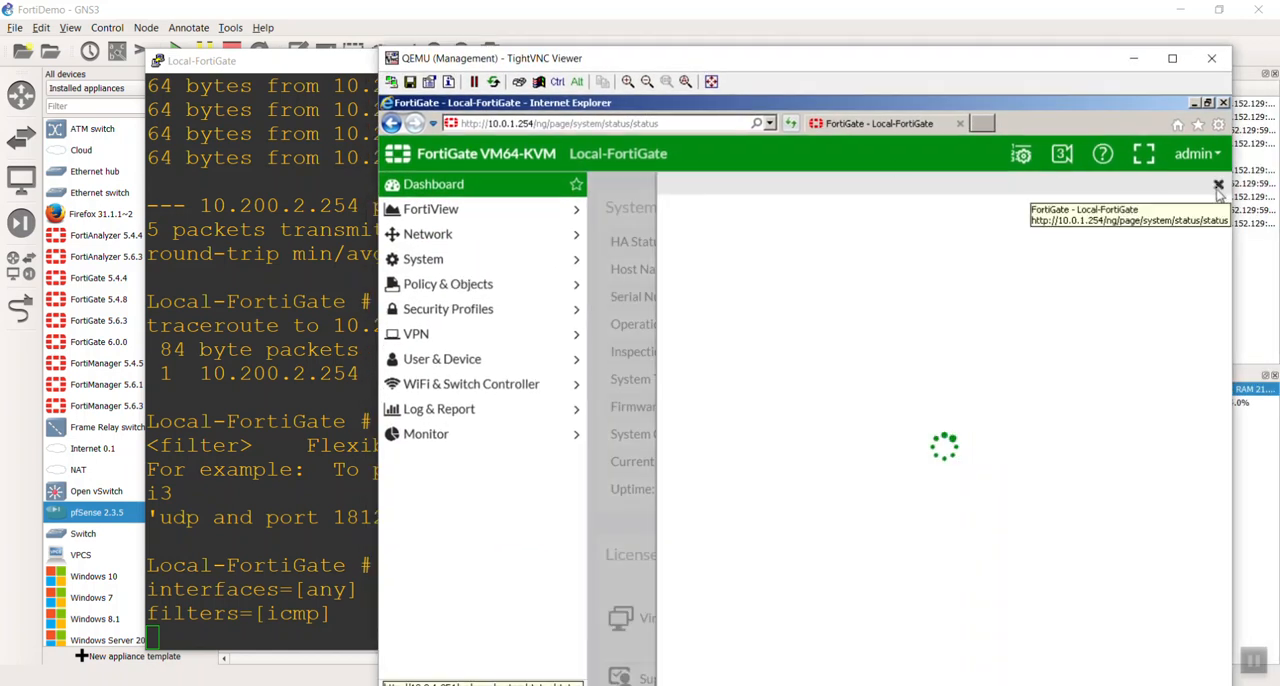
click(1218, 188)
scroll(944, 490, down, 5)
scroll(930, 495, down, 4)
scroll(929, 480, up, 2)
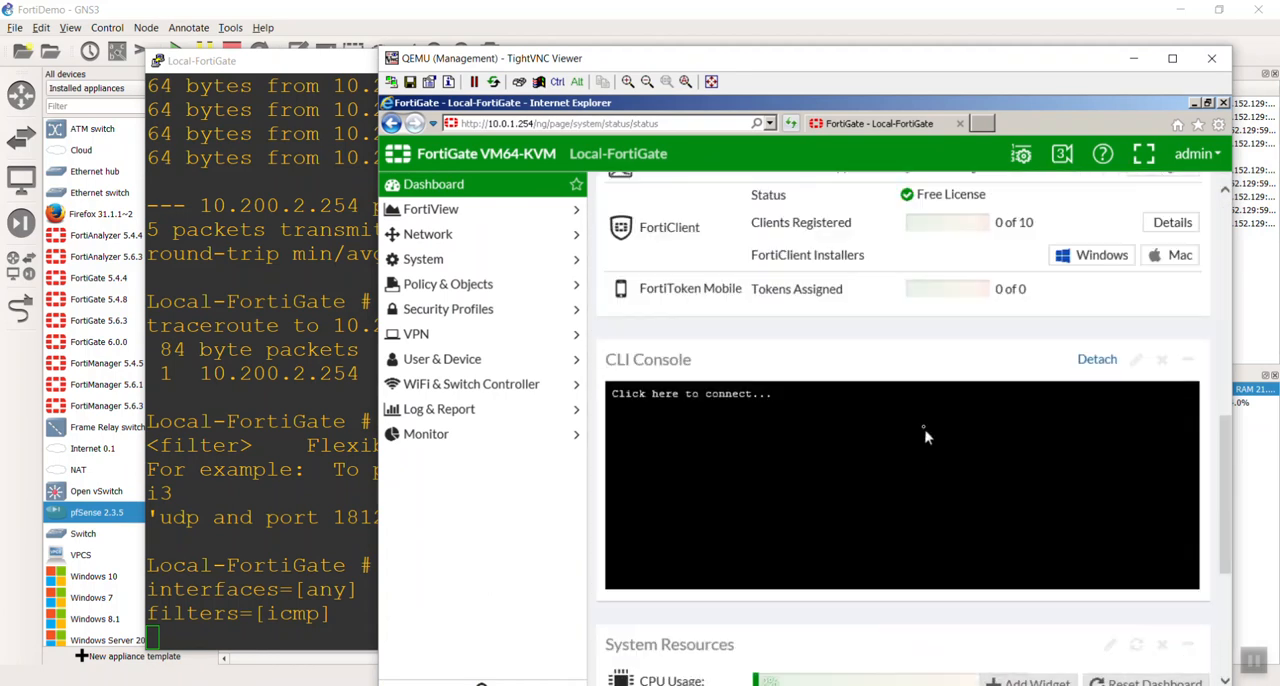
- Connect the dashboard's CLI Console and ping 10.200.2.254 from it
click(909, 455)
text(exe ping 10)
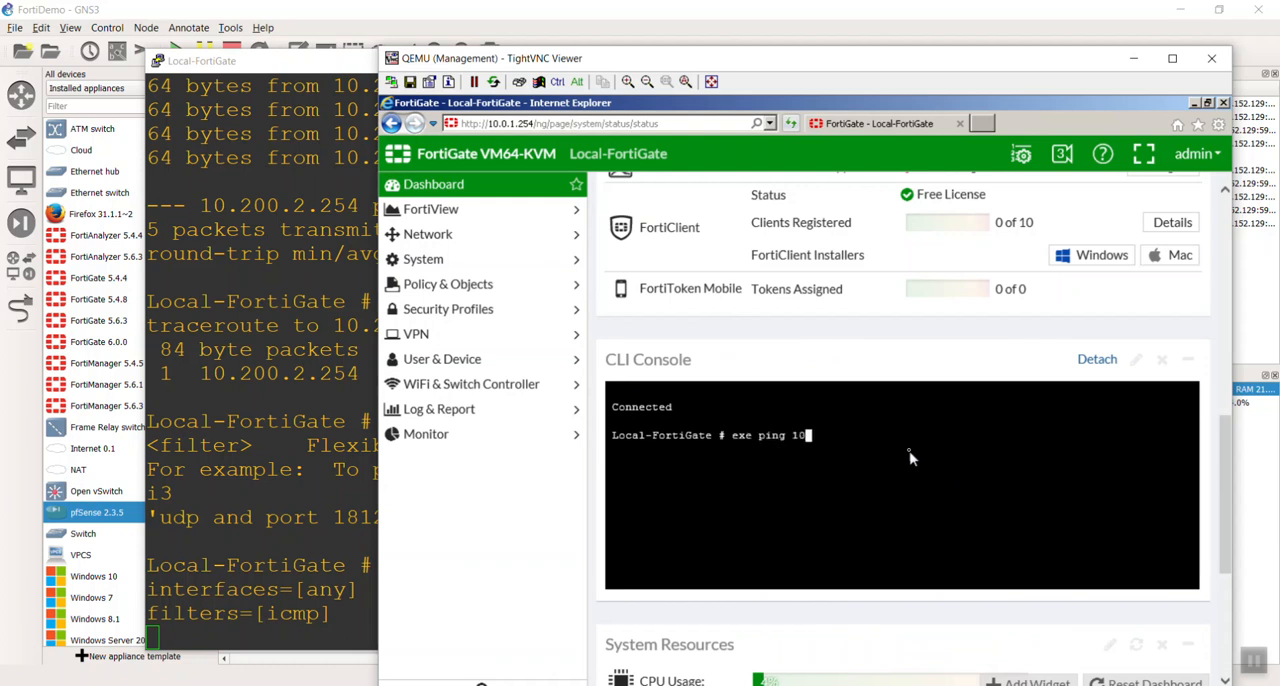
text(.200.2.254)
key(Return)
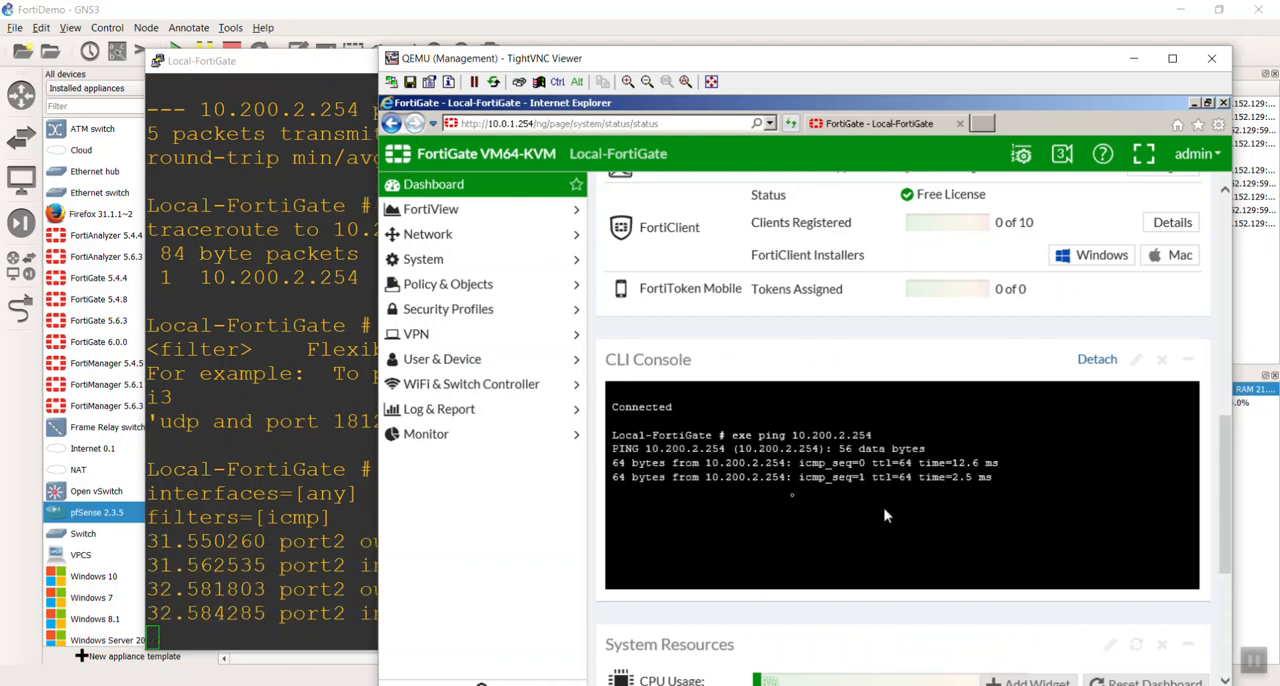
- Examine the ports, directions and source and destination addresses in the ICMP sniffer output on the Local-FortiGate console
click(320, 462)
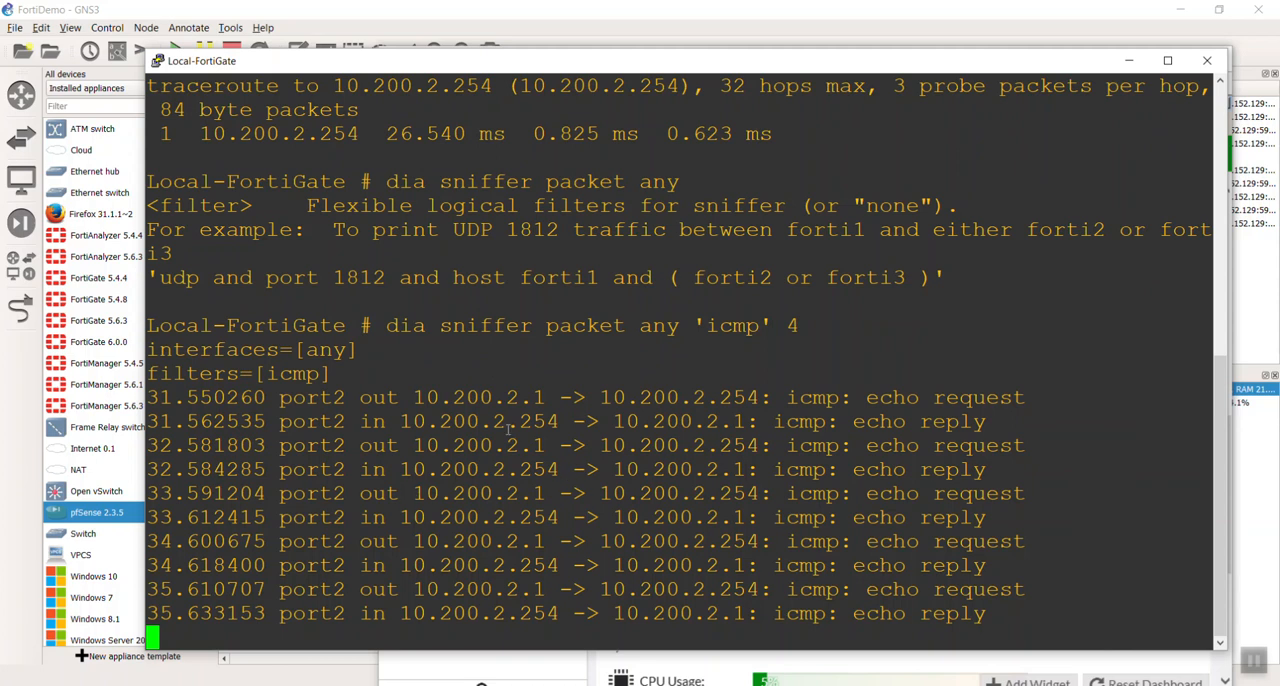
drag(284, 398, 368, 400)
drag(302, 427, 354, 424)
drag(287, 449, 342, 449)
triple_click(342, 511)
click(486, 523)
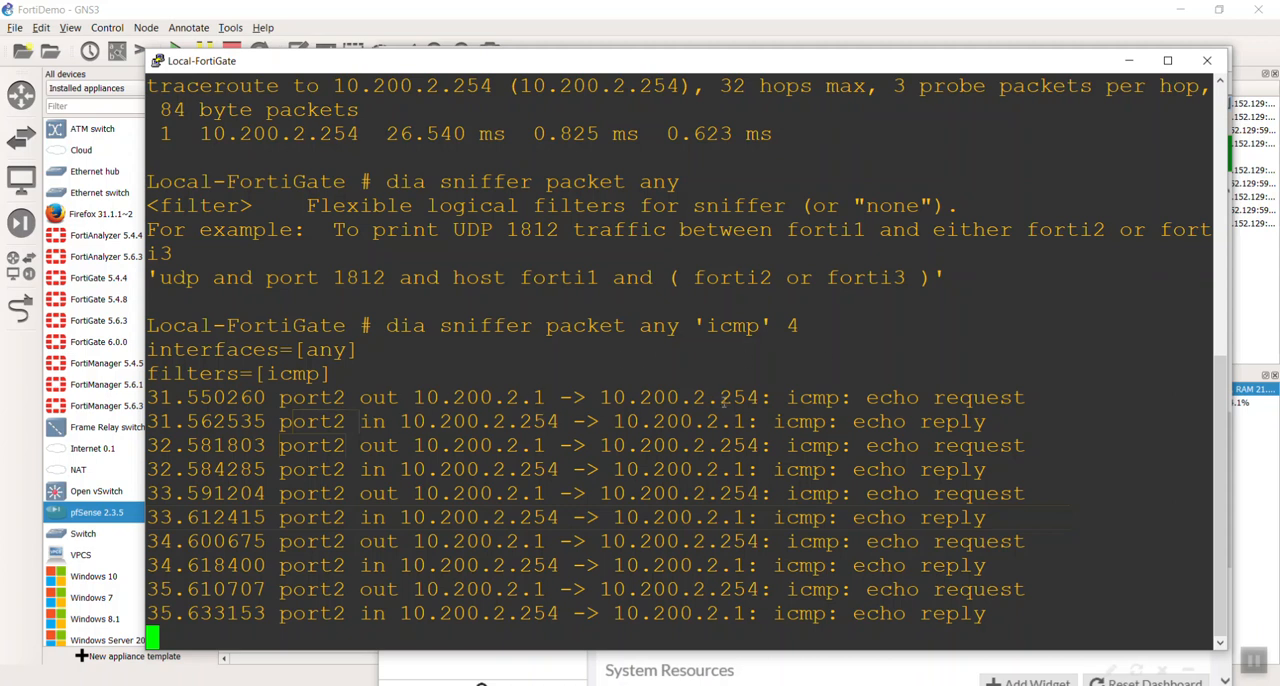
drag(401, 396, 768, 394)
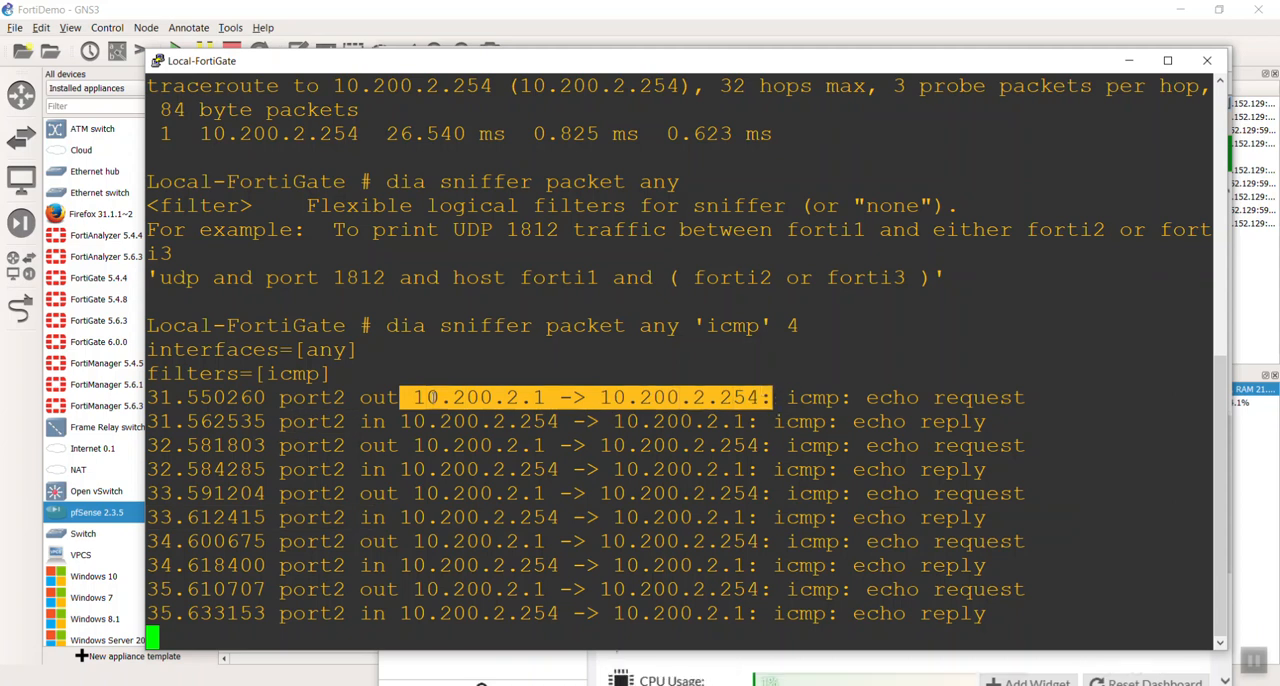
click(575, 468)
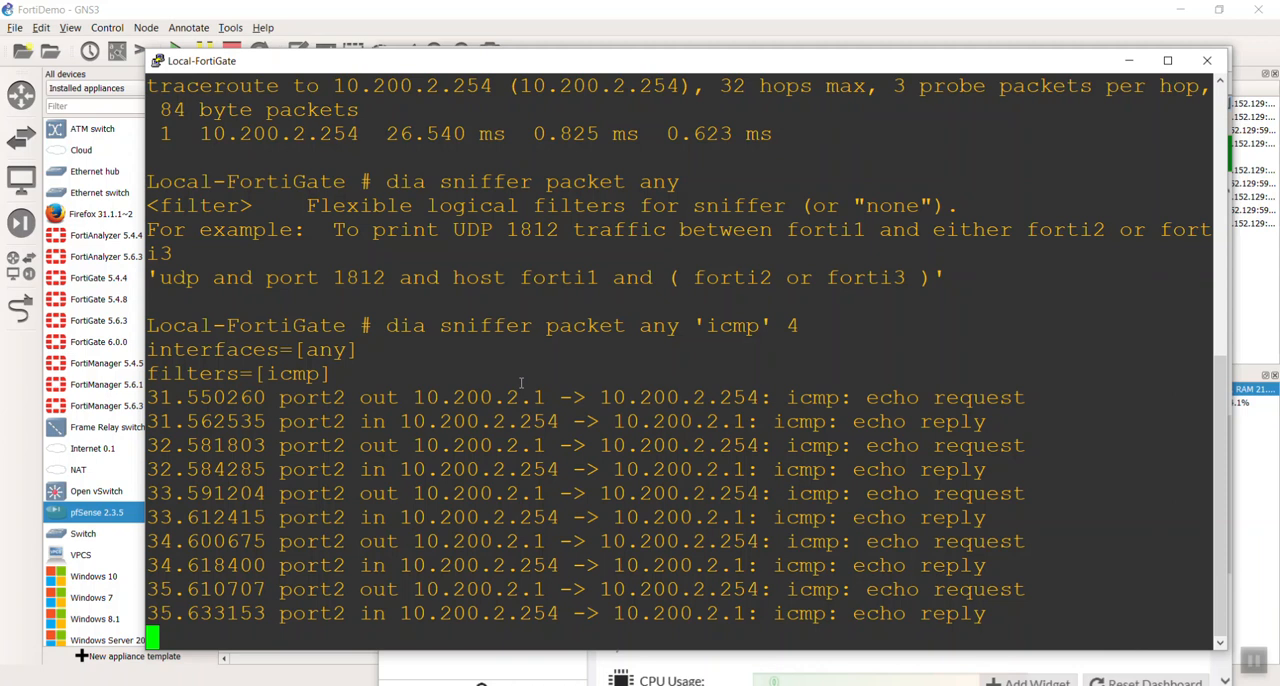
- Close the Local-FortiGate console and look over the dashboard's license and system information
drag(837, 64, 681, 80)
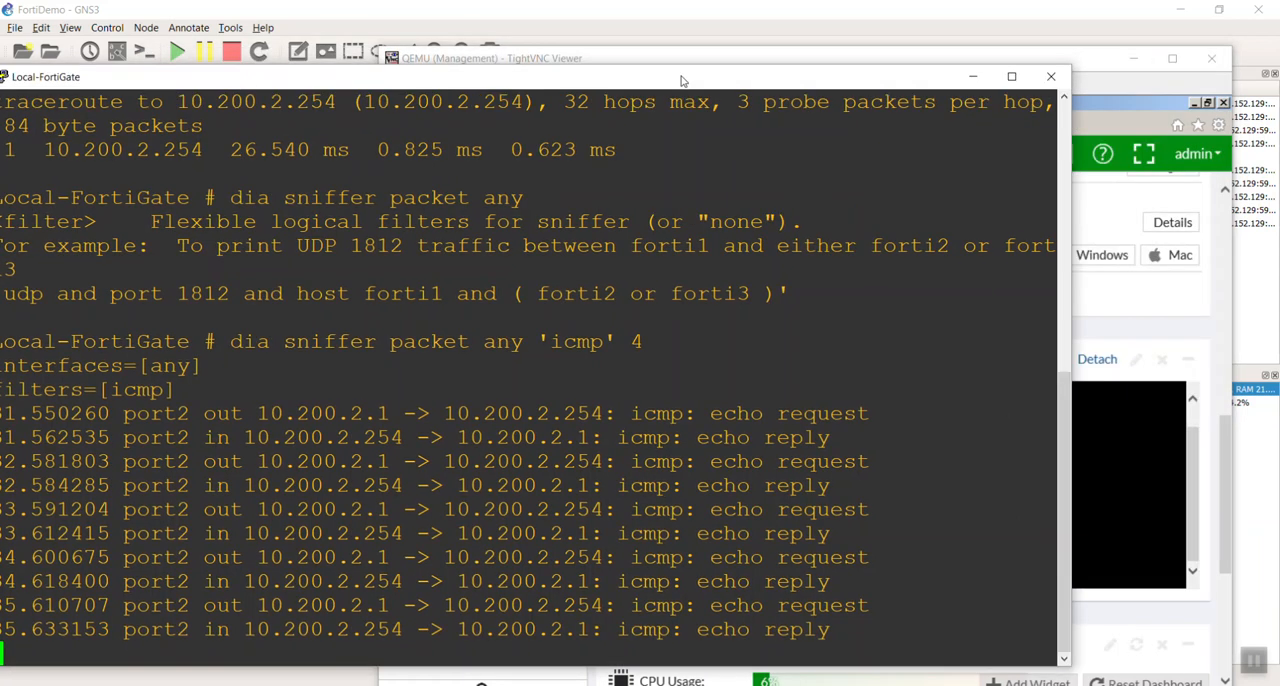
click(1051, 76)
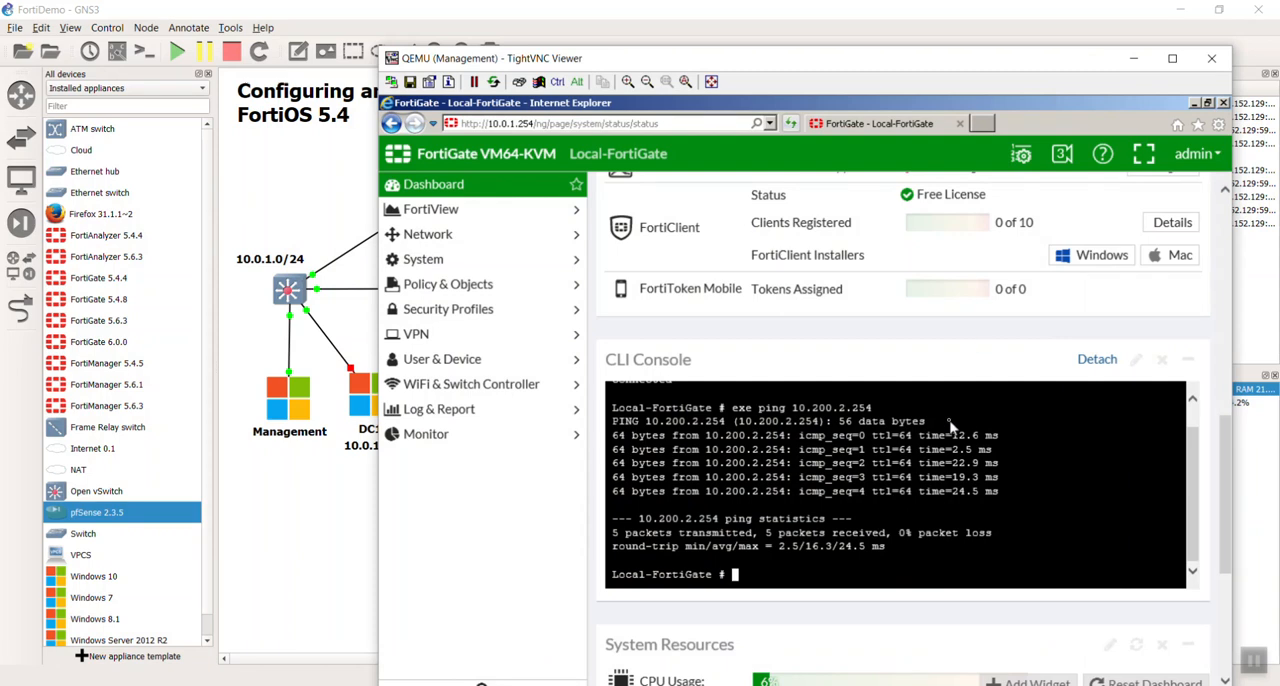
scroll(903, 500, up, 6)
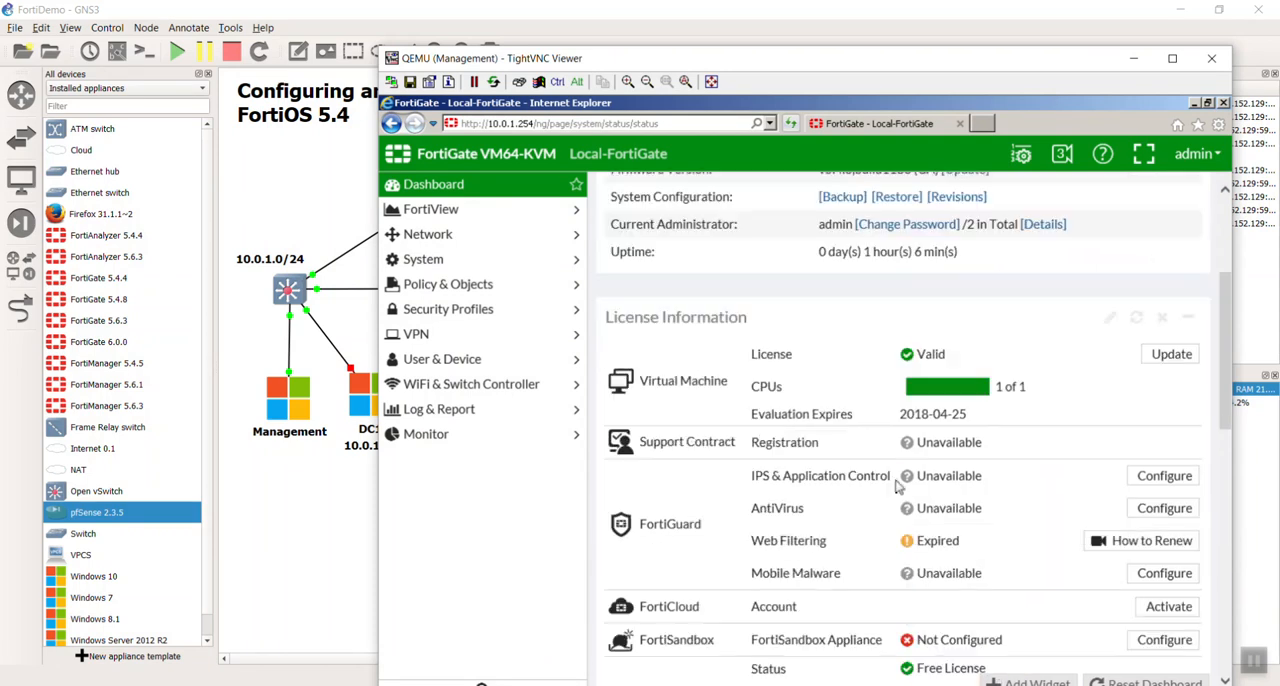
scroll(903, 506, down, 6)
scroll(906, 506, up, 3)
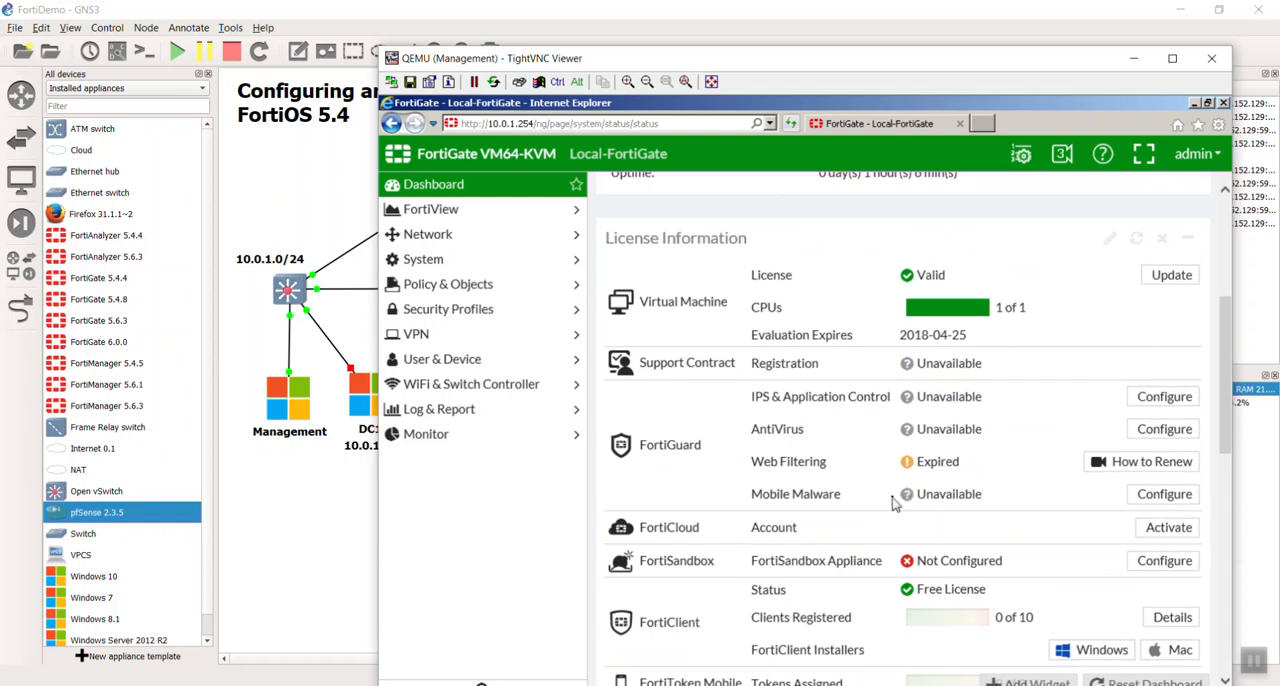
scroll(894, 504, up, 3)
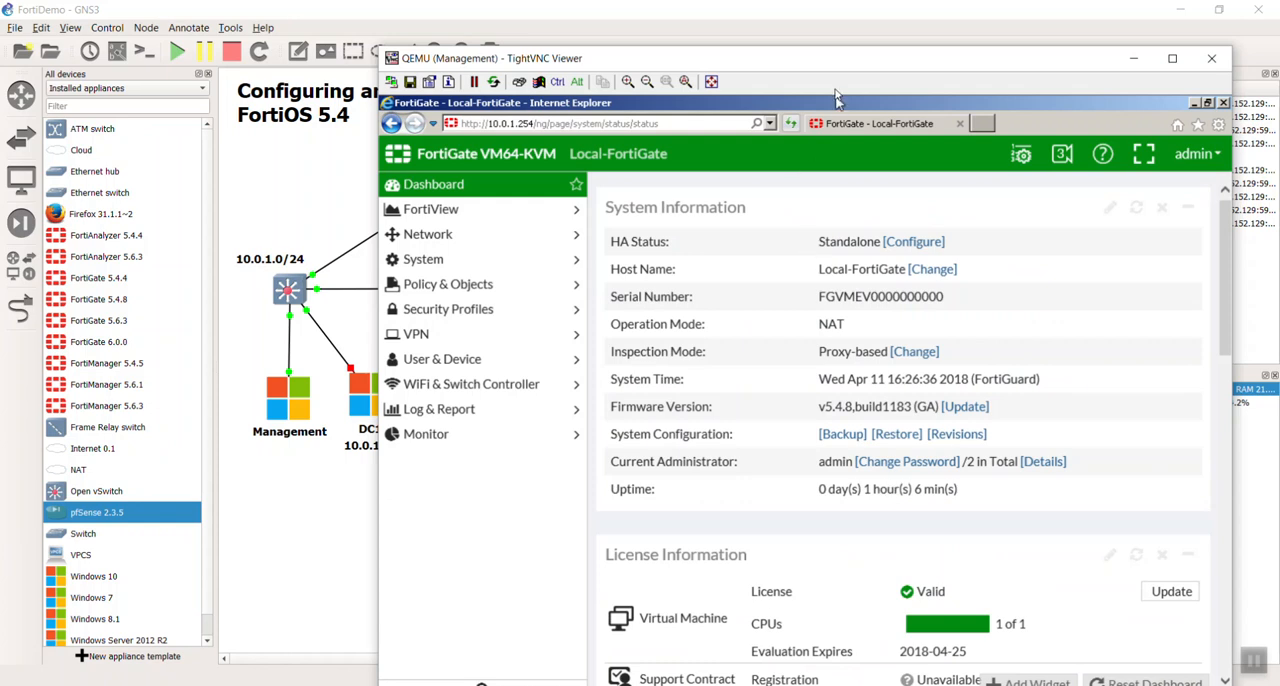
- Reposition the Management PC's viewer and browse to 10.200.3.1 in a new browser tab
drag(838, 64, 639, 21)
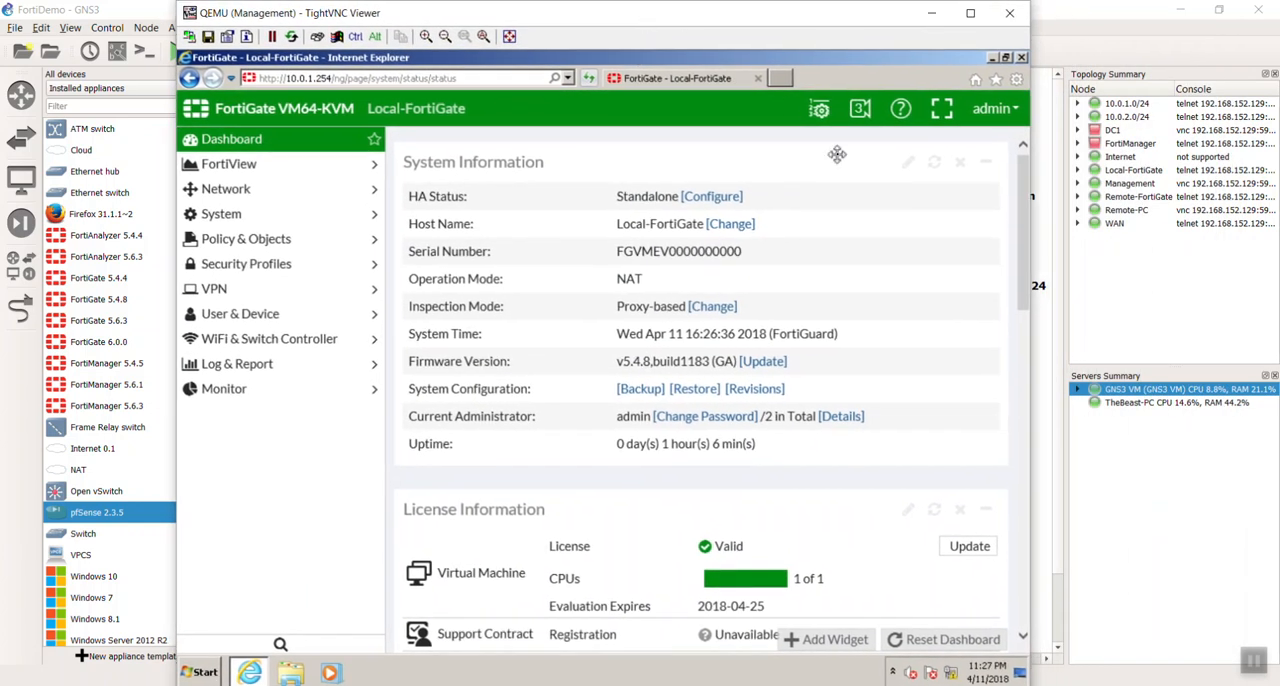
click(787, 77)
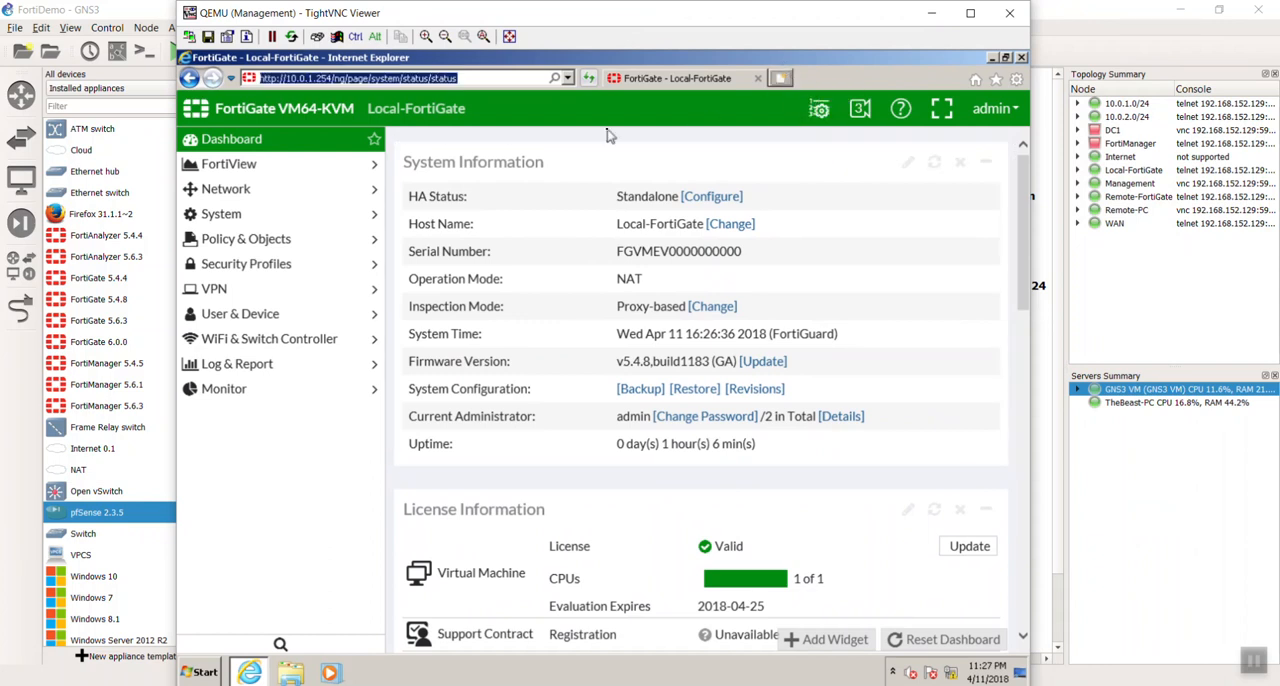
click(513, 78)
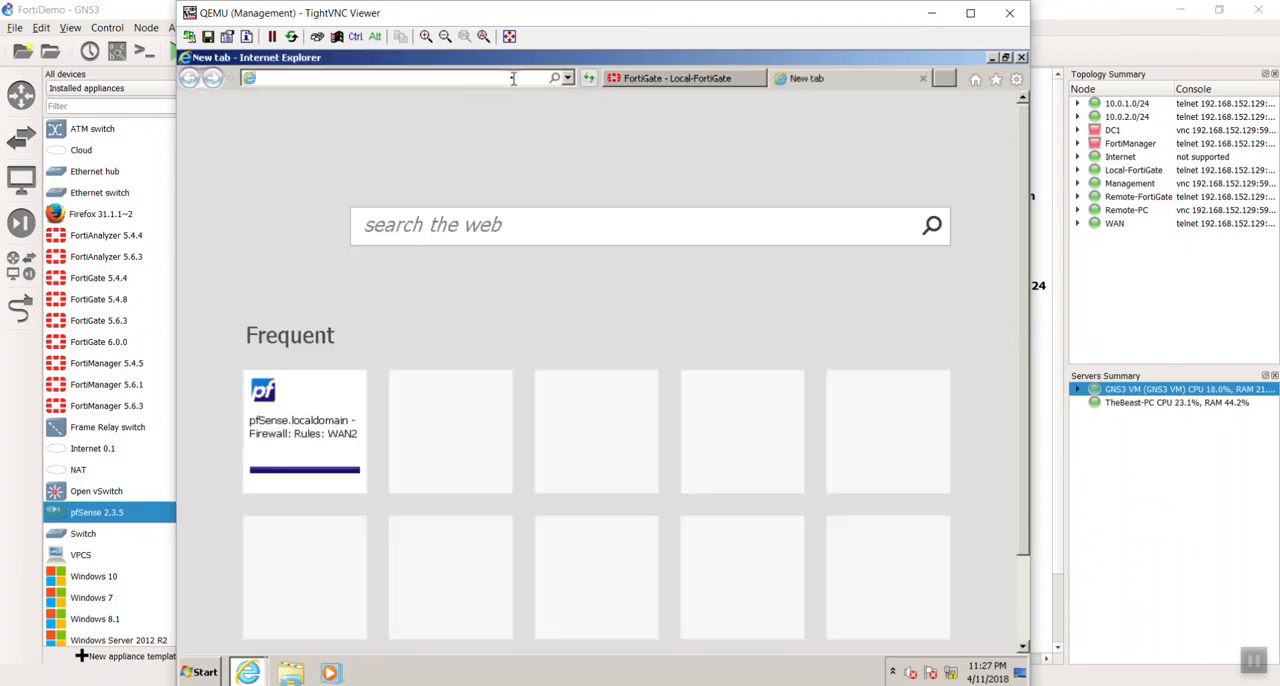
text(10.200.3.1)
key(Return)
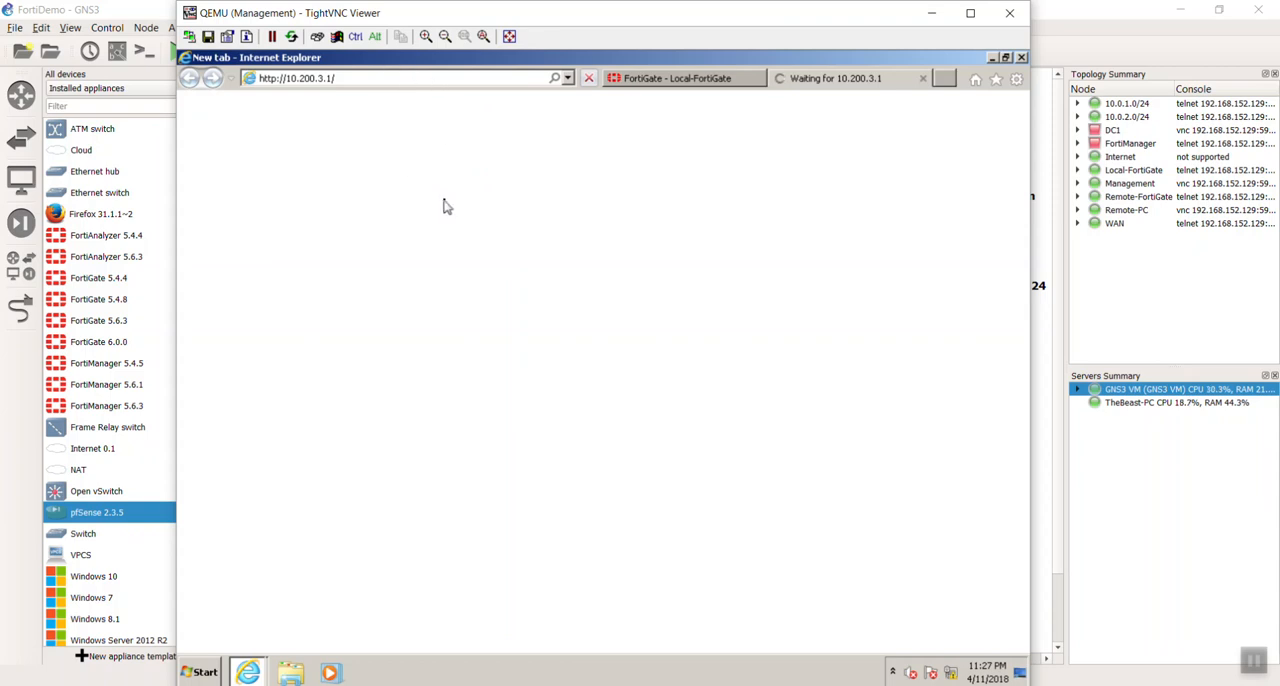
- Open the Remote-FortiGate console from the topology and log in as admin with a blank password
drag(529, 17, 593, 417)
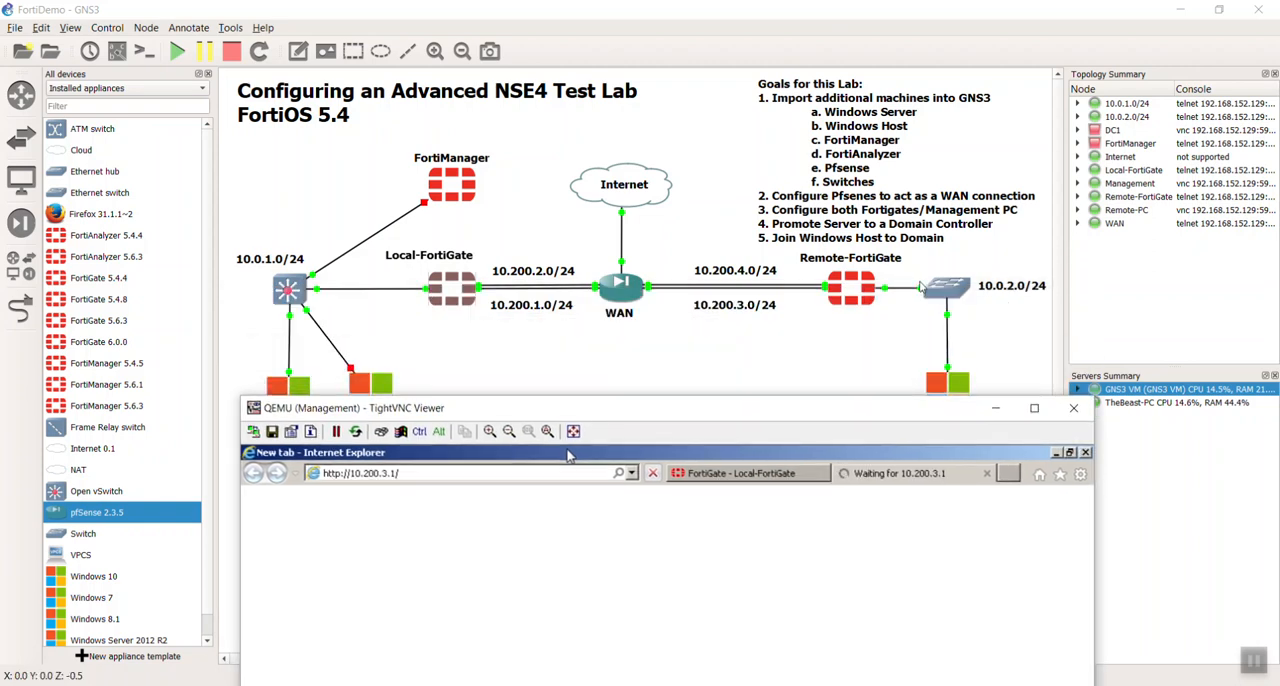
click(851, 297)
double_click(851, 297)
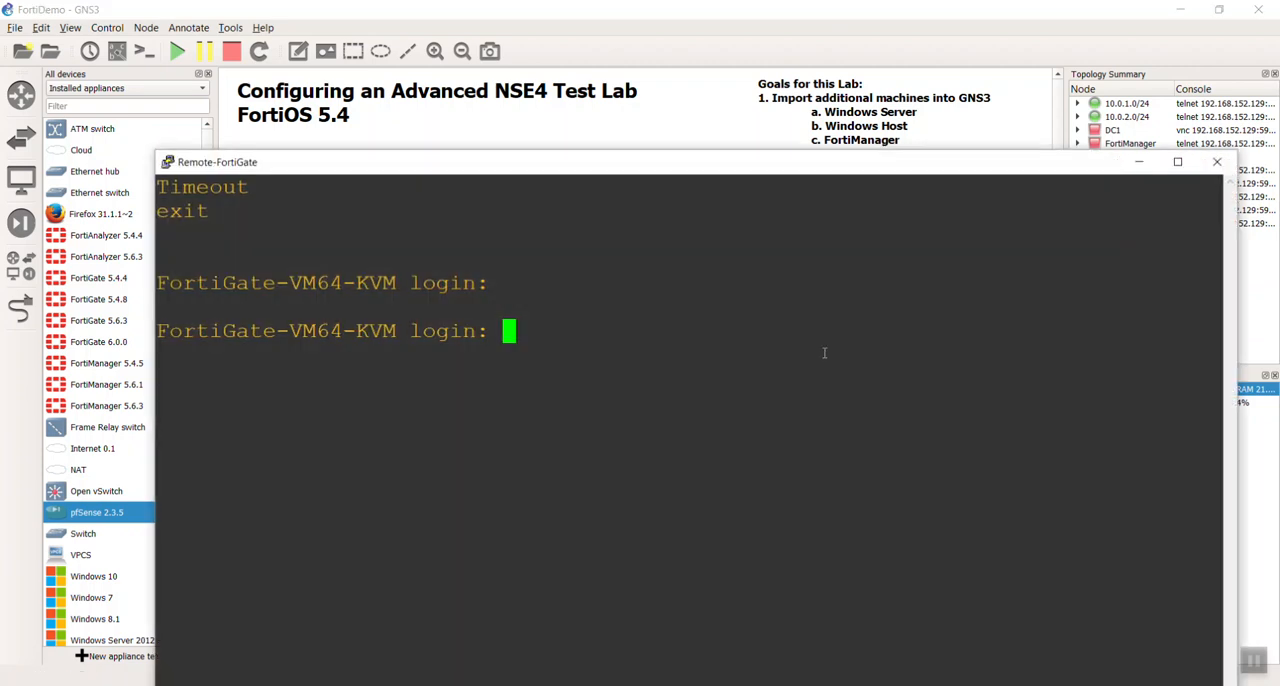
text(admin)
key(Return)
key(Return)
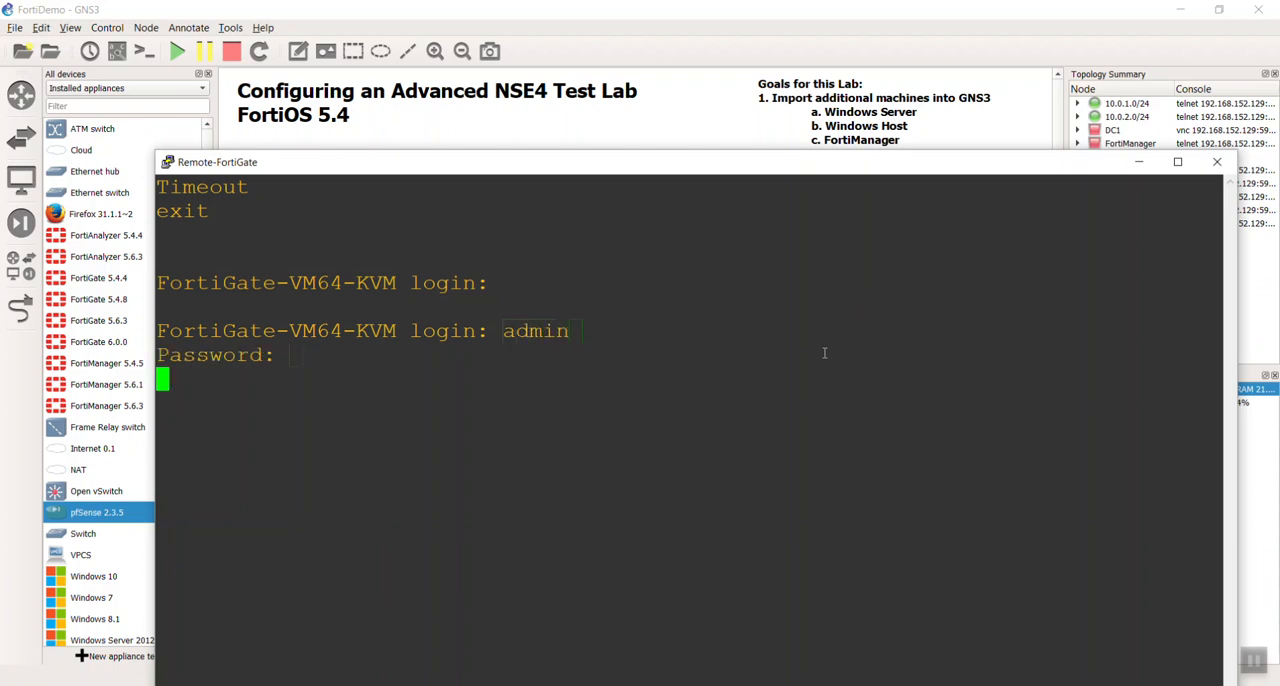
- Show the system interface configuration on the Remote-FortiGate, check the port addresses and allowed access, and close its console
text(config sys int)
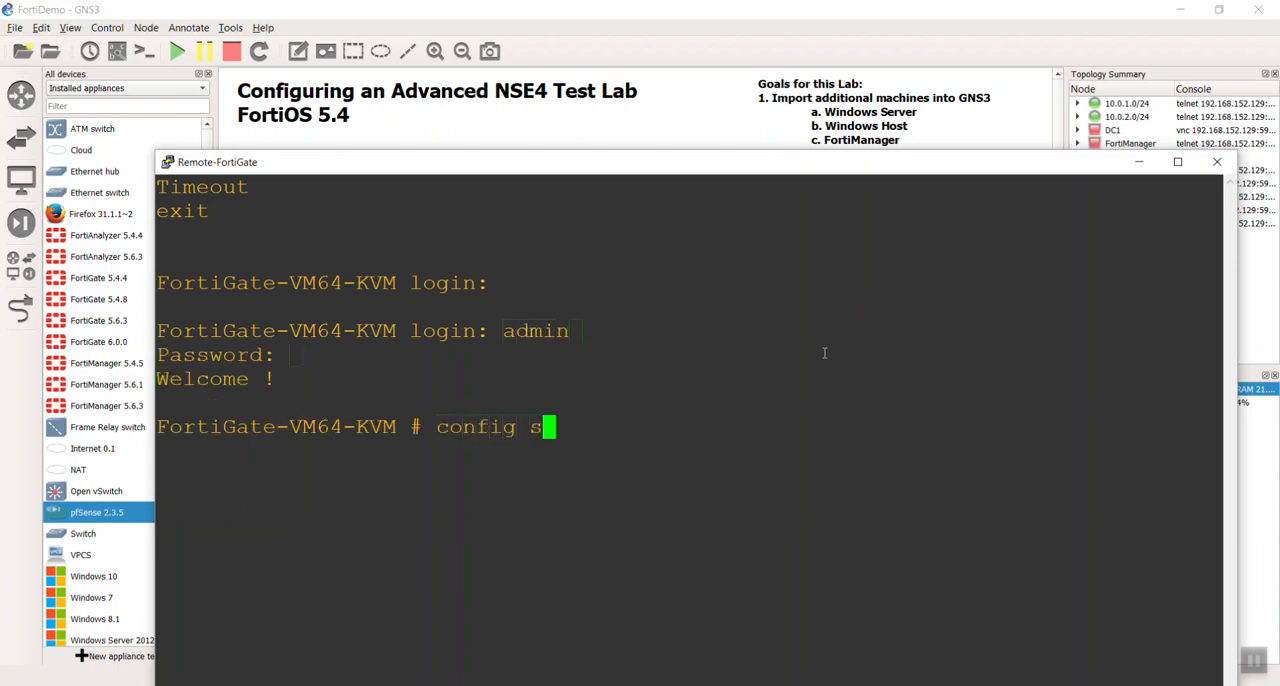
key(Return)
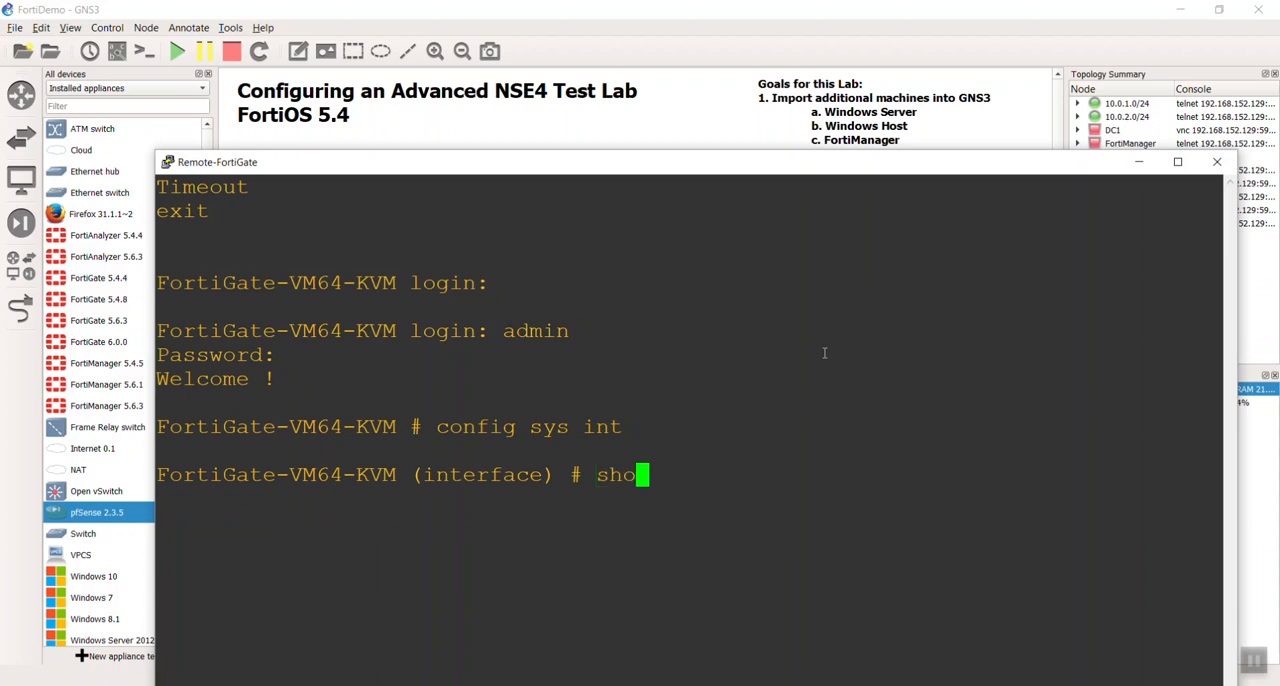
text(show)
key(Return)
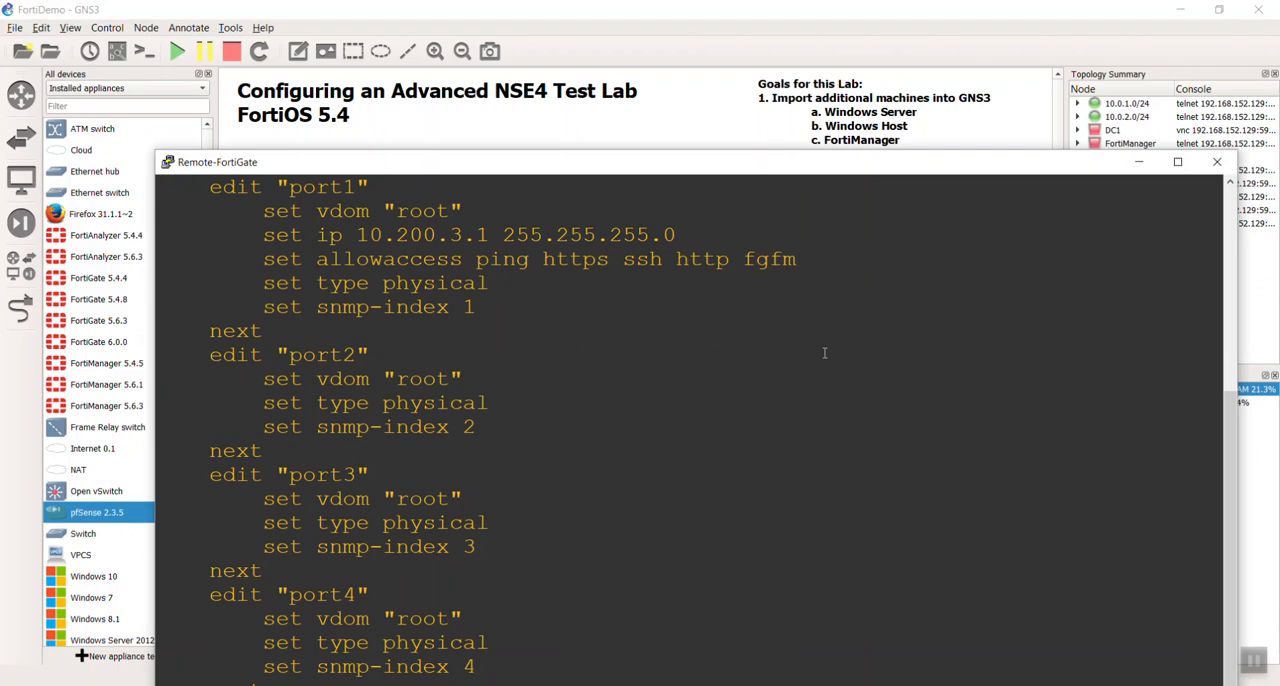
scroll(824, 352, down, 12)
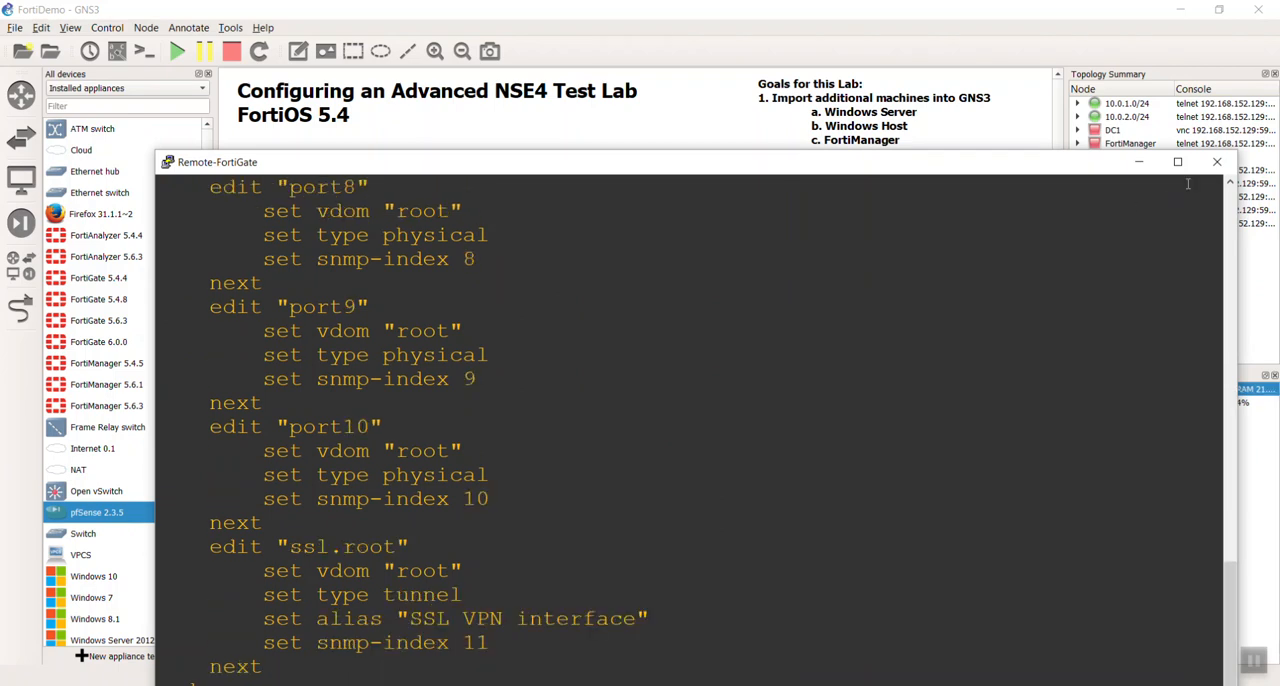
click(1217, 161)
- Return to the Management PC's browser and load 10.200.3.1 again in the new tab
click(745, 684)
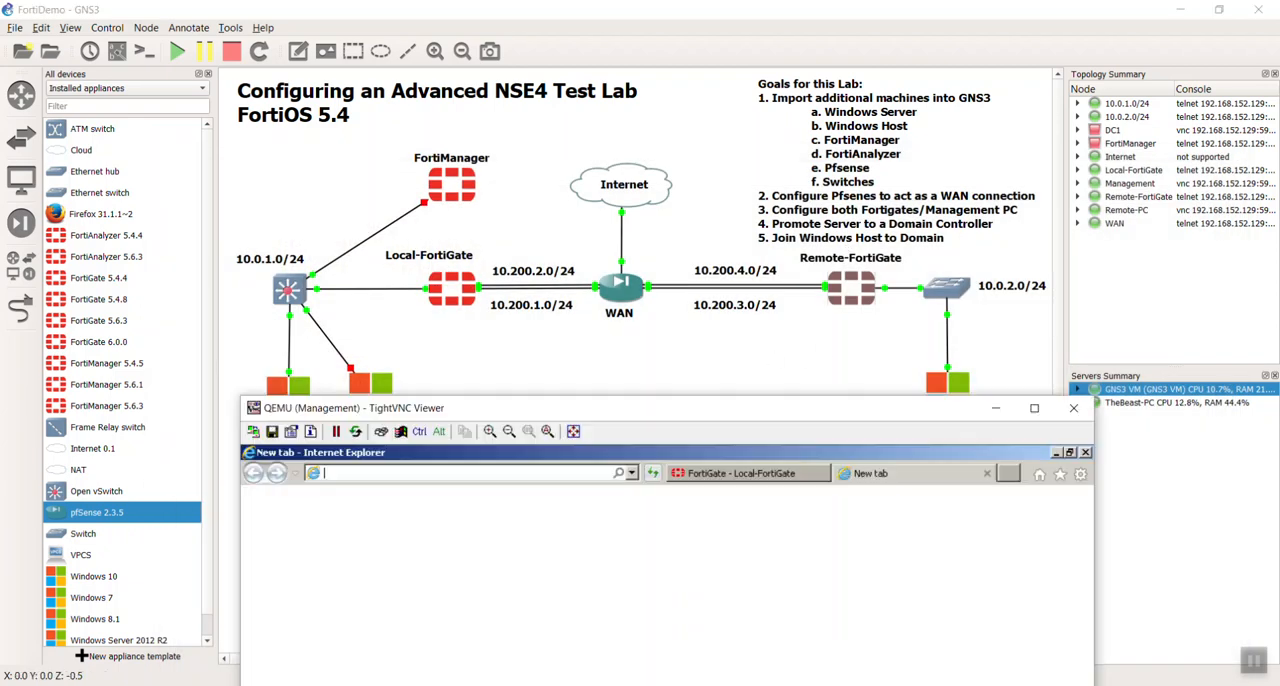
click(553, 474)
text(10)
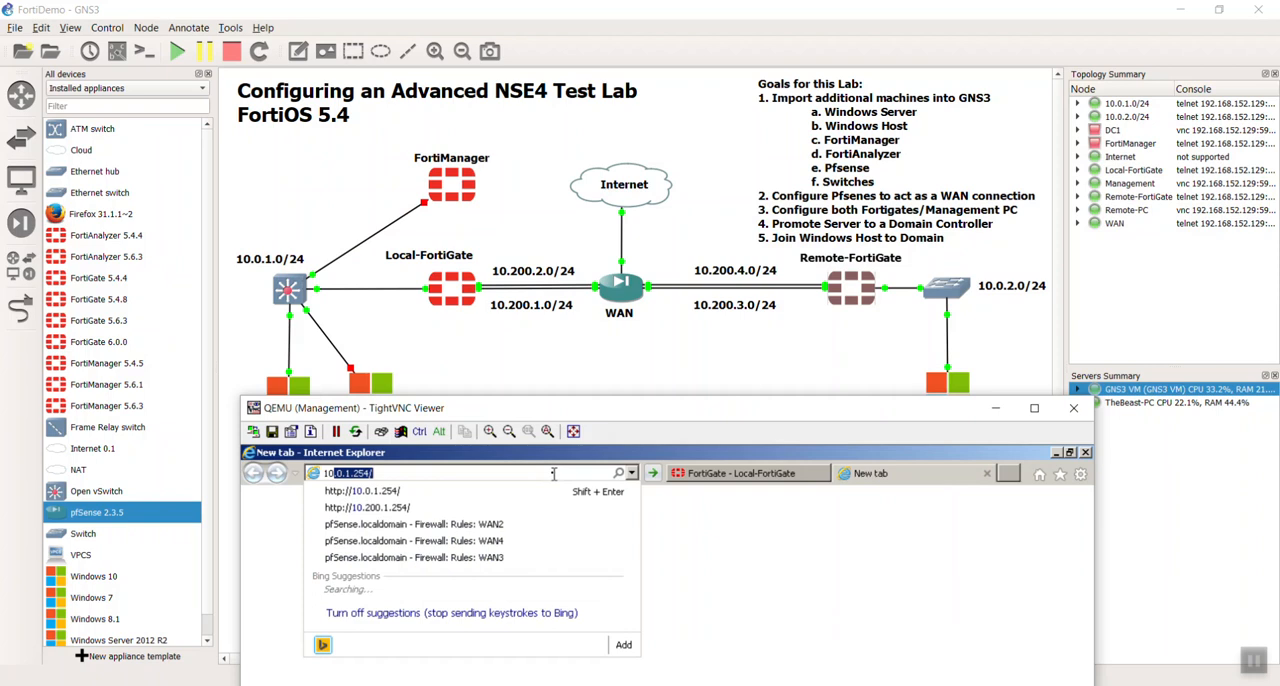
text(.200.)
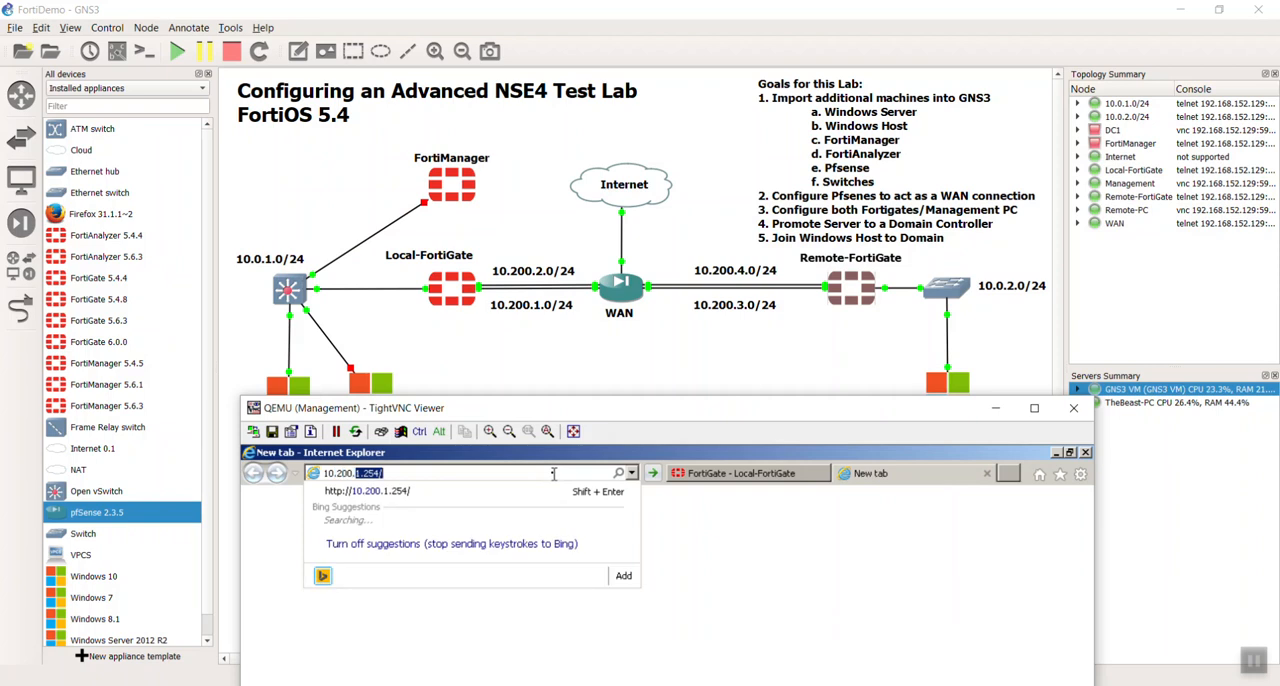
text(3.1)
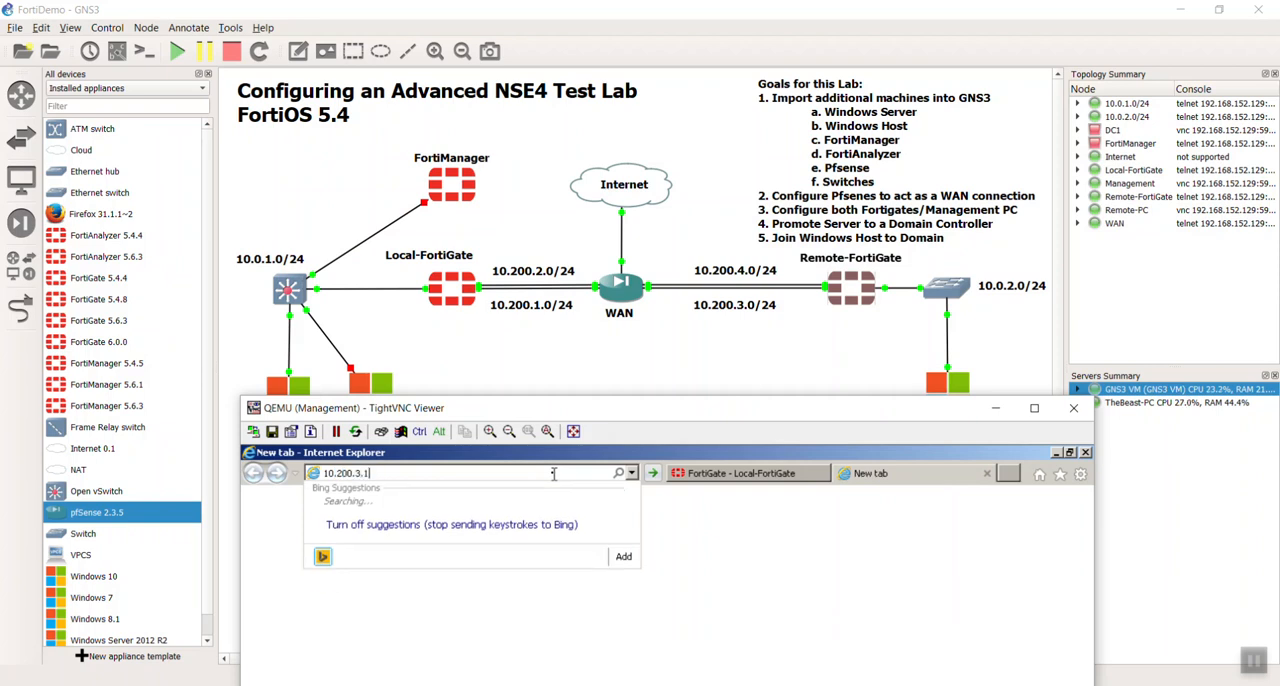
key(Return)
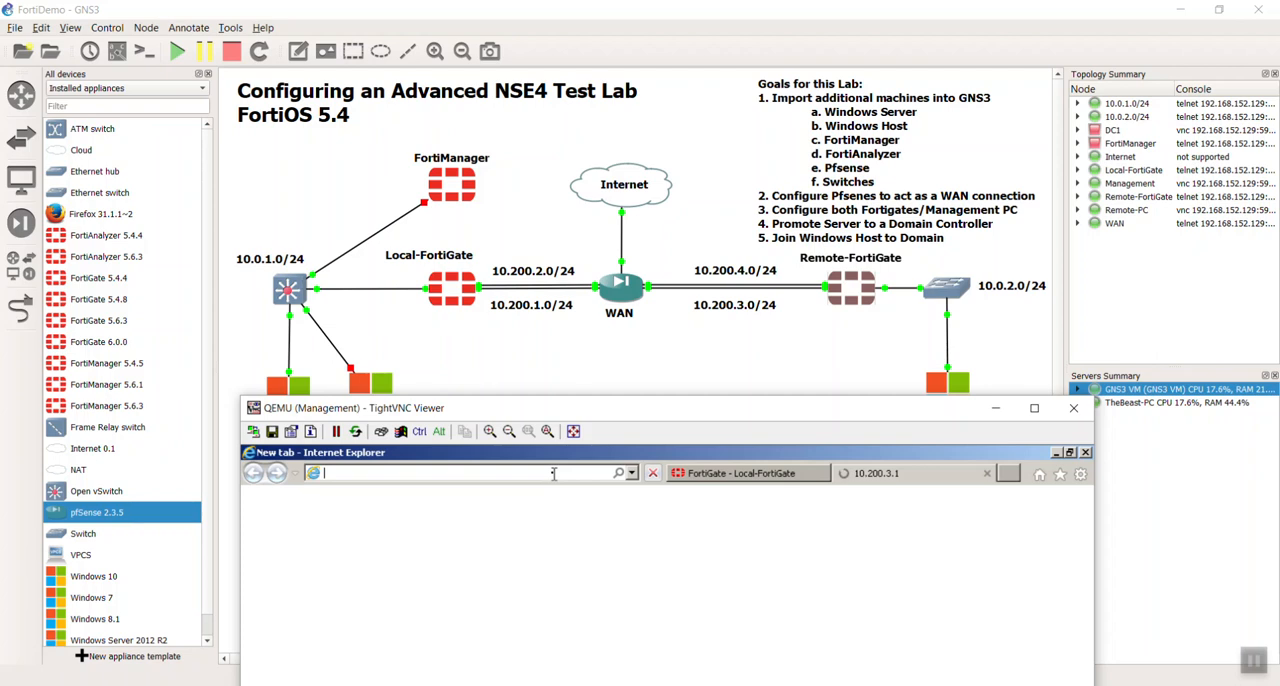
- Open a Command Prompt on the Management PC, change to the root directory, and ping 10.200.3.1, interrupting the ping early
drag(677, 412, 715, 20)
click(320, 675)
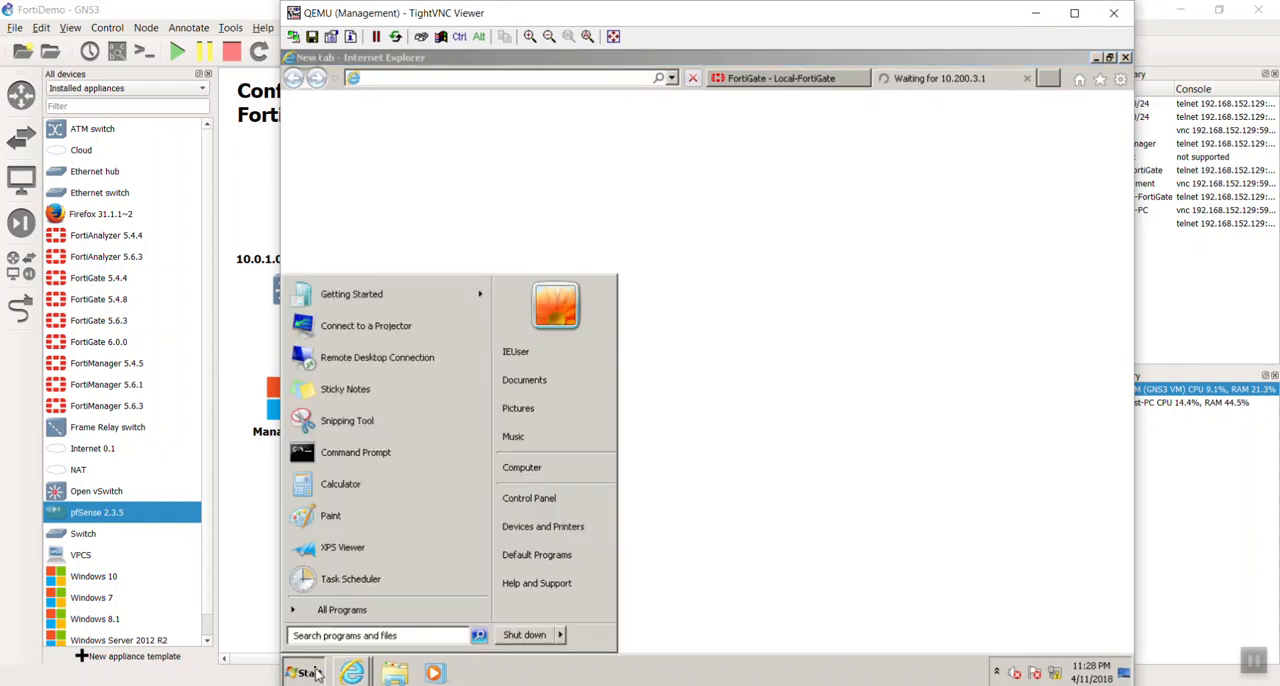
click(340, 453)
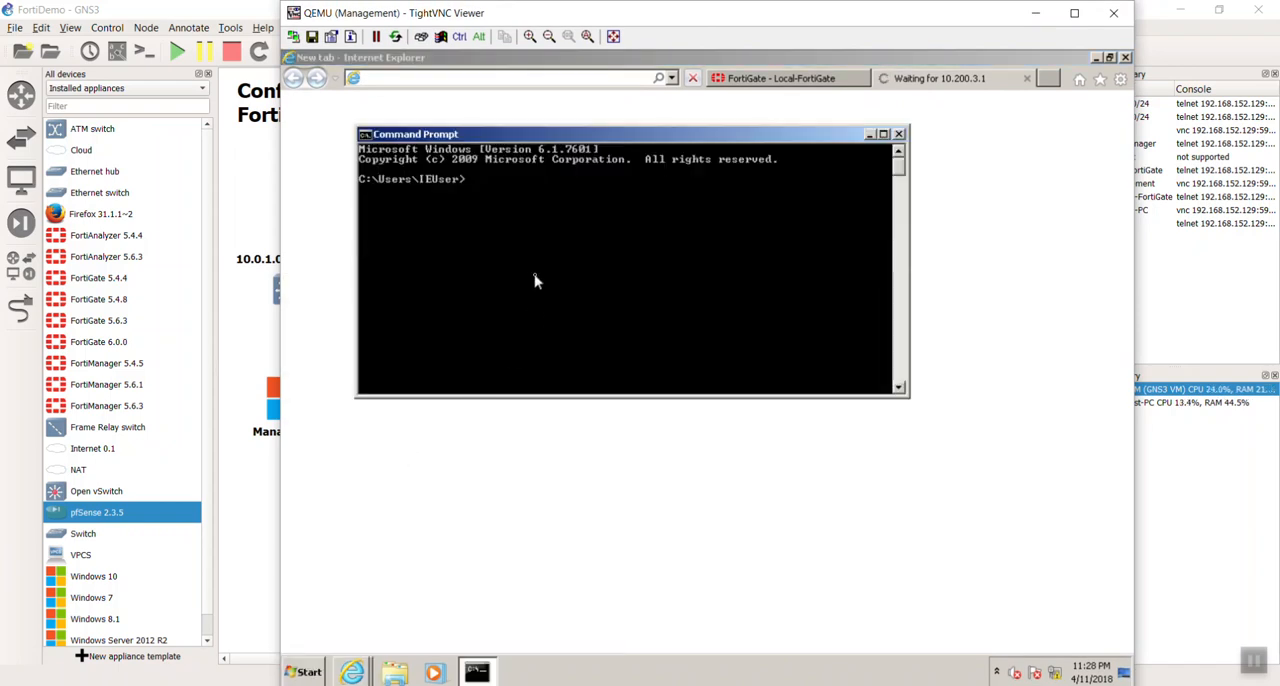
text(cd\)
key(Return)
text(ping 10.)
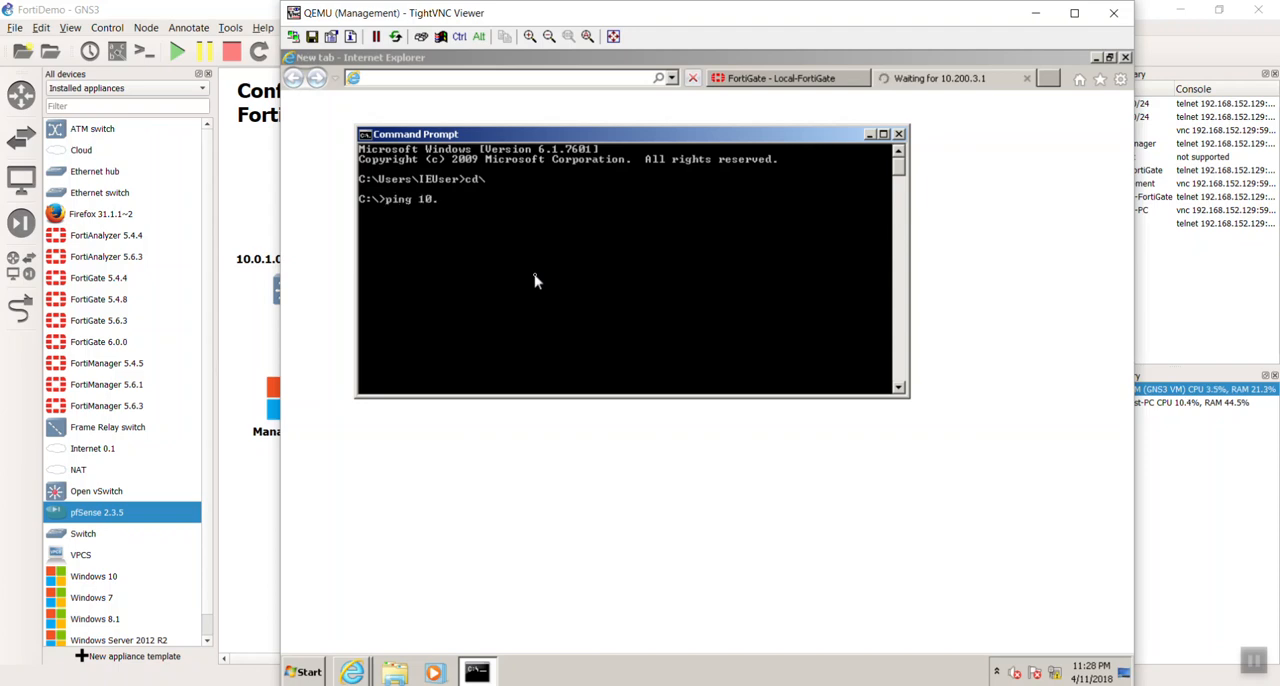
text(200.3.1)
key(Return)
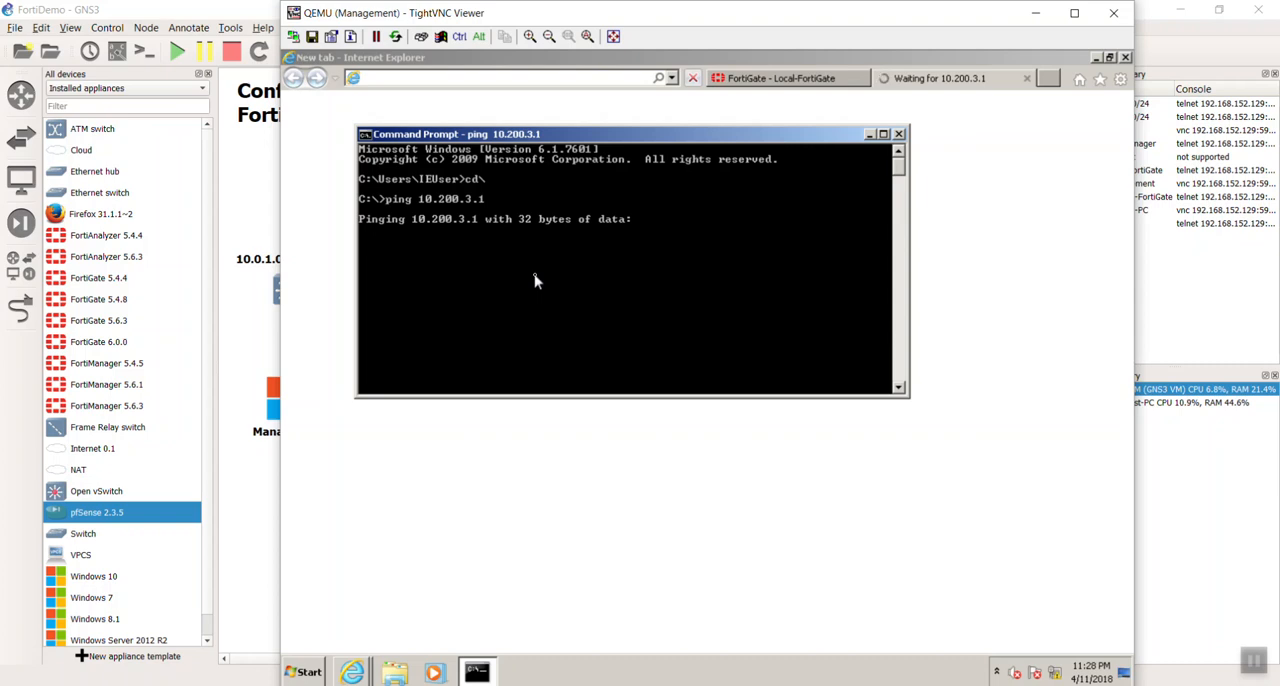
key(ctrl+c)
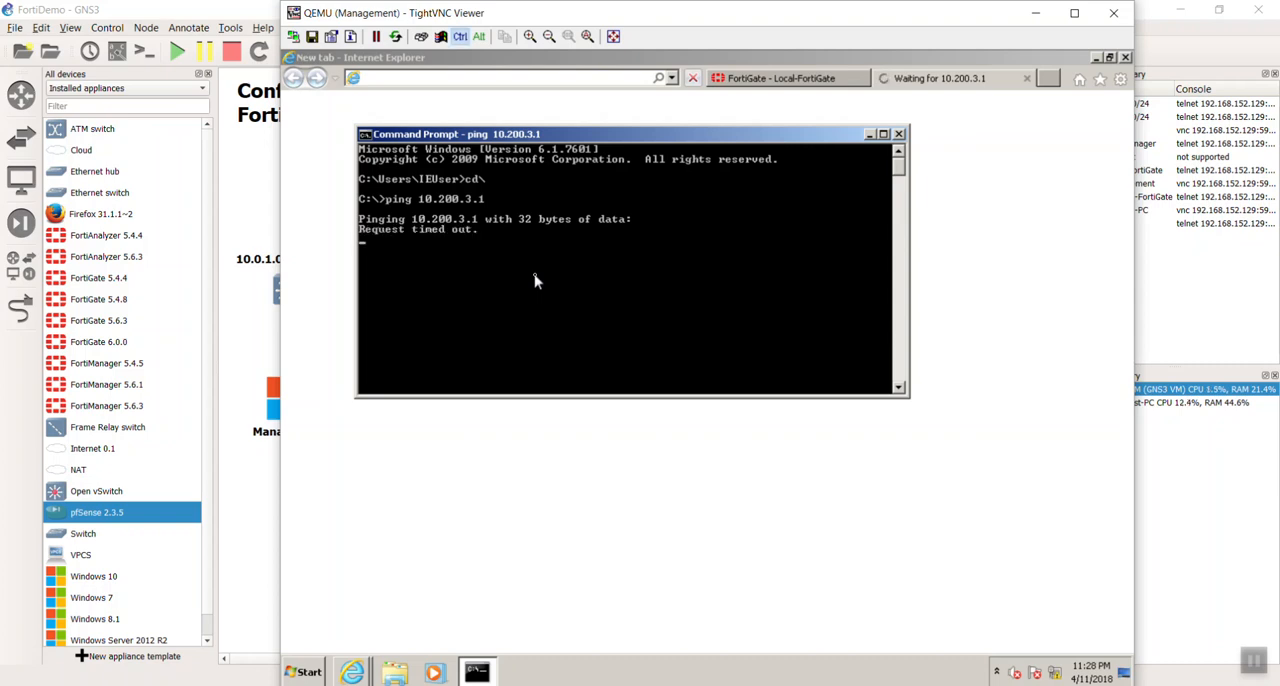
key(ctrl+c)
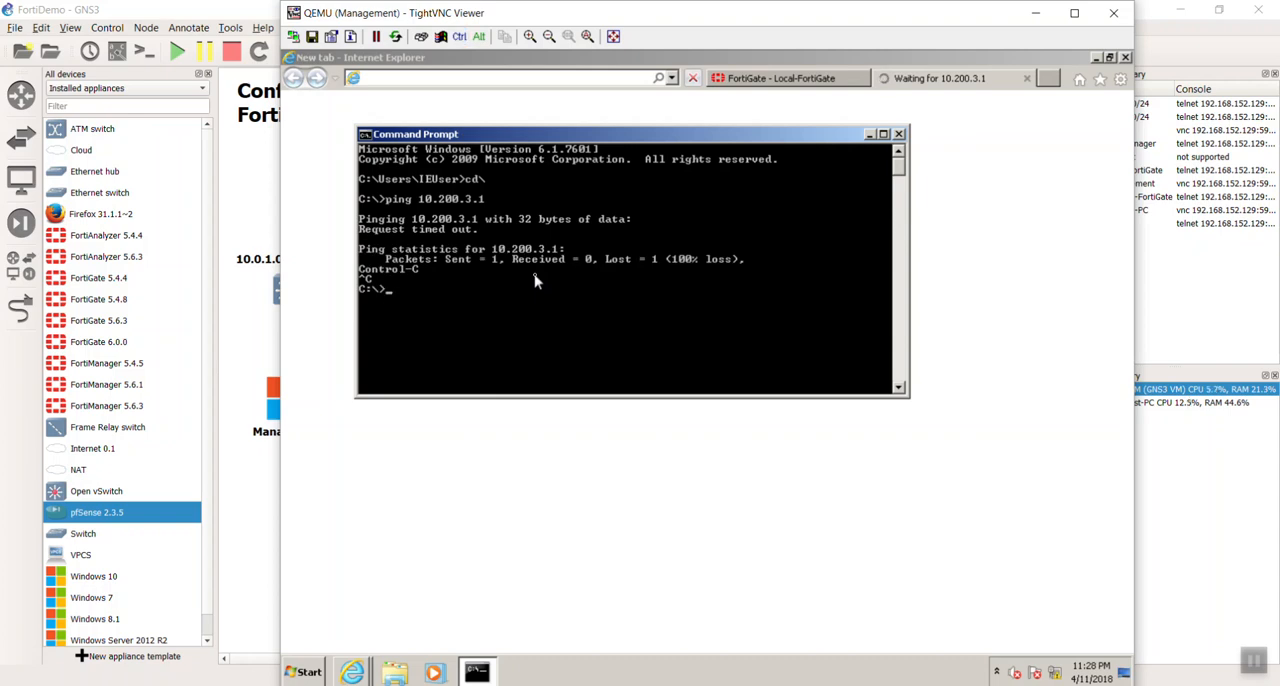
- Trace the route to 10.200.3.1 with tracert, then interrupt it and return to an empty prompt
text(tracert 10.2)
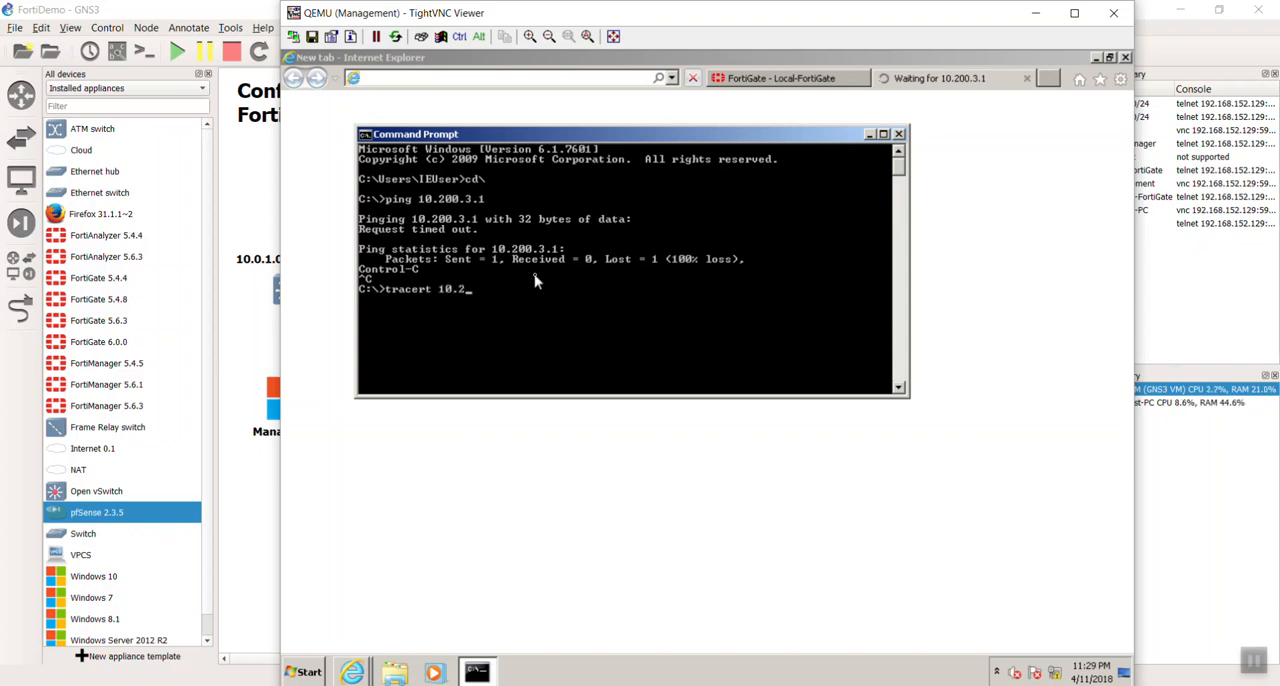
text(00.3.1)
key(Return)
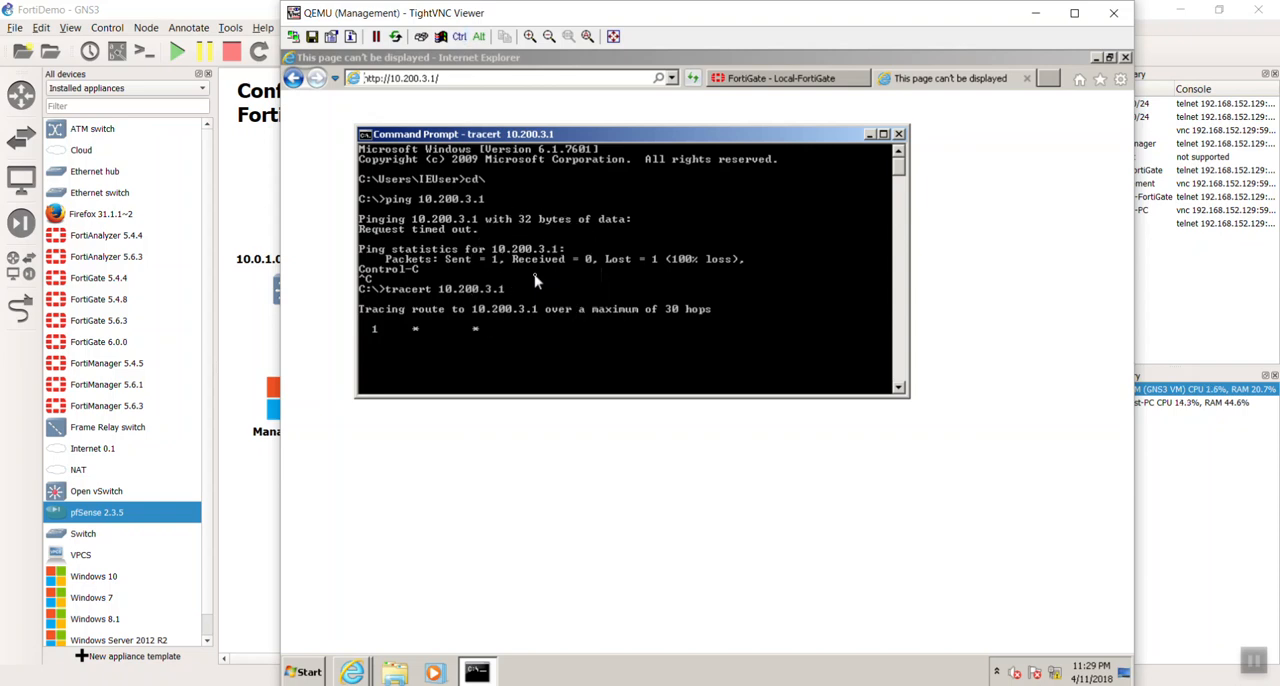
key(ctrl+c)
key(ctrl+x)
key(ctrl+x)
key(ctrl+v)
click(535, 281)
key(Return)
key(Return)
key(Return)
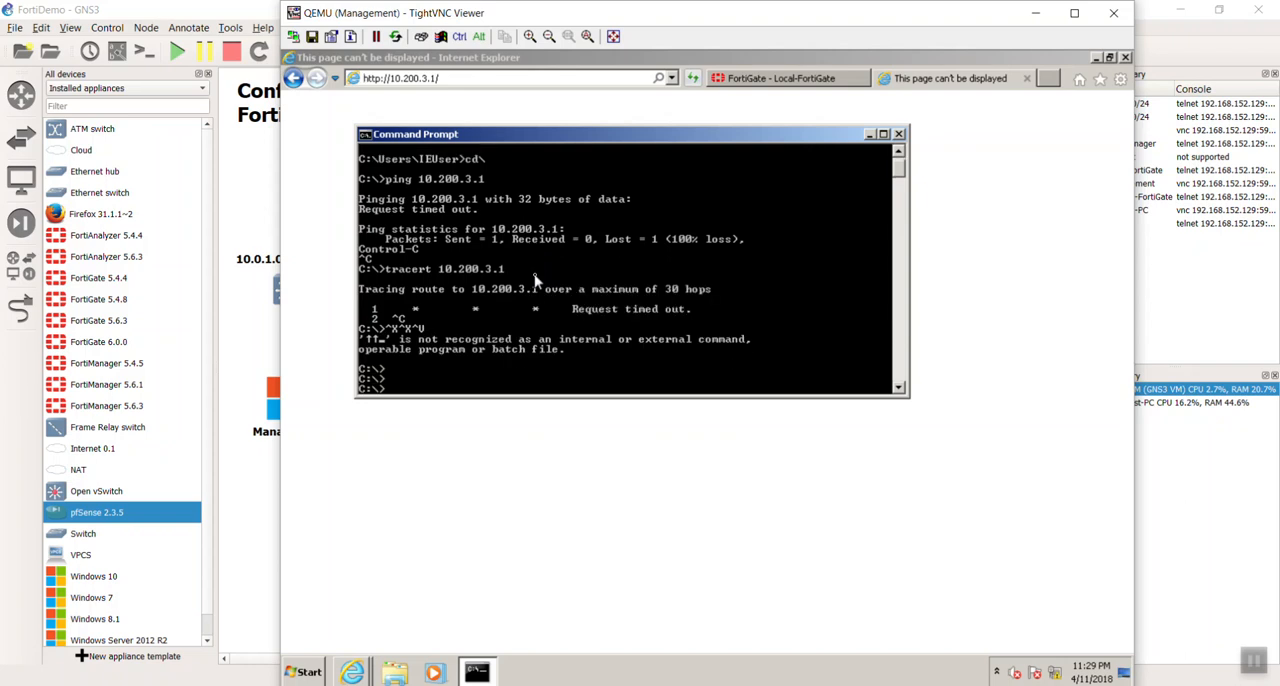
- Display the Management PC's IP configuration and ping its default gateway, 10.0.1.254
text(ipconfig)
key(Return)
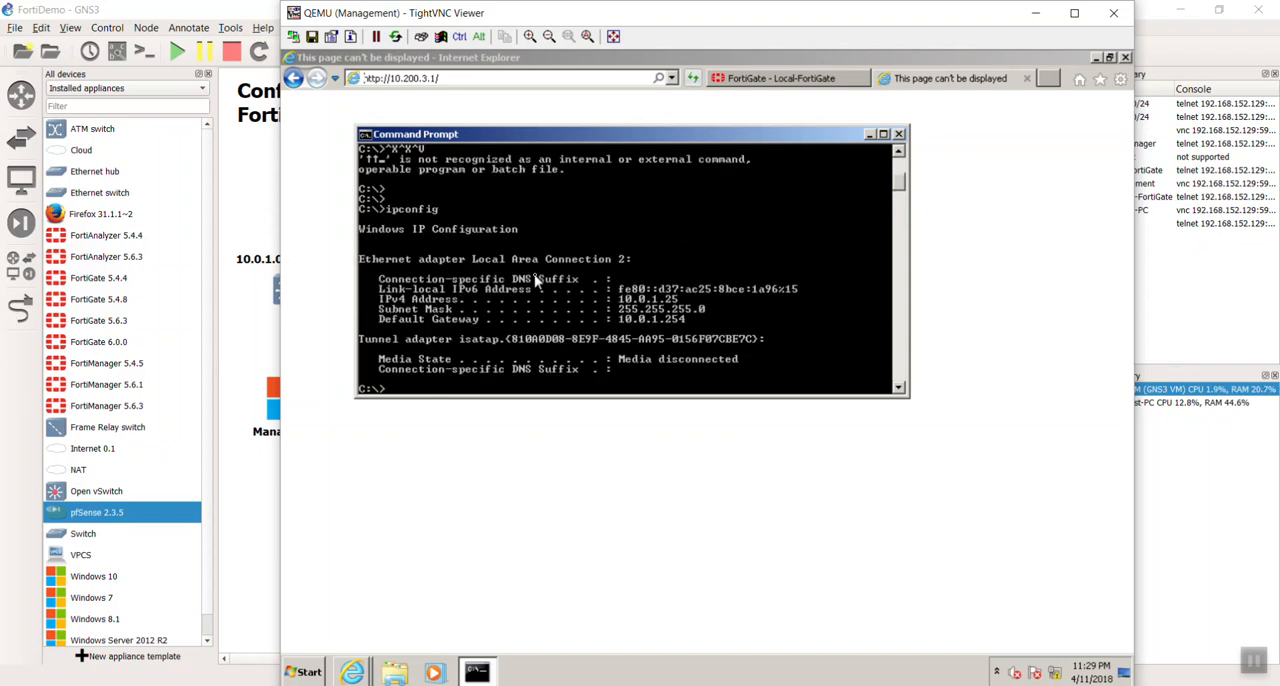
text(ping 10.0.1.254)
key(Return)
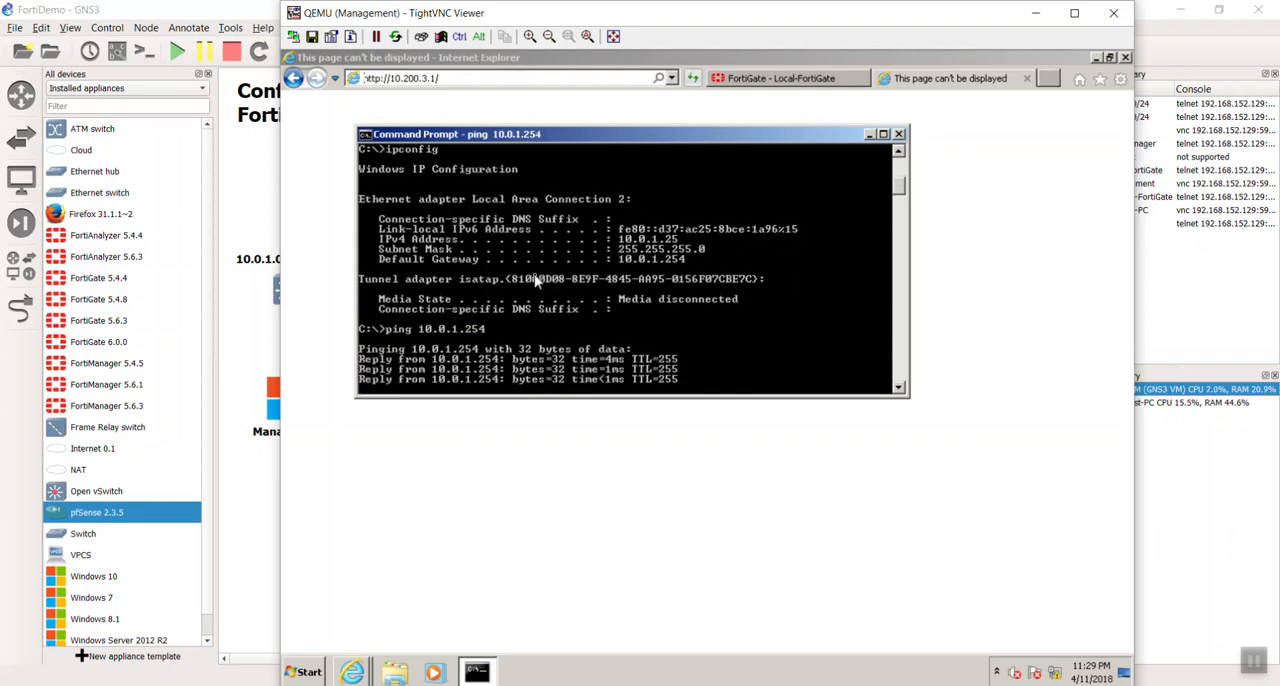
- Ping the WAN1 gateway, 10.200.1.254, by editing the previous ping command
key(Up)
key(BackSpace)
key(BackSpace)
key(BackSpace)
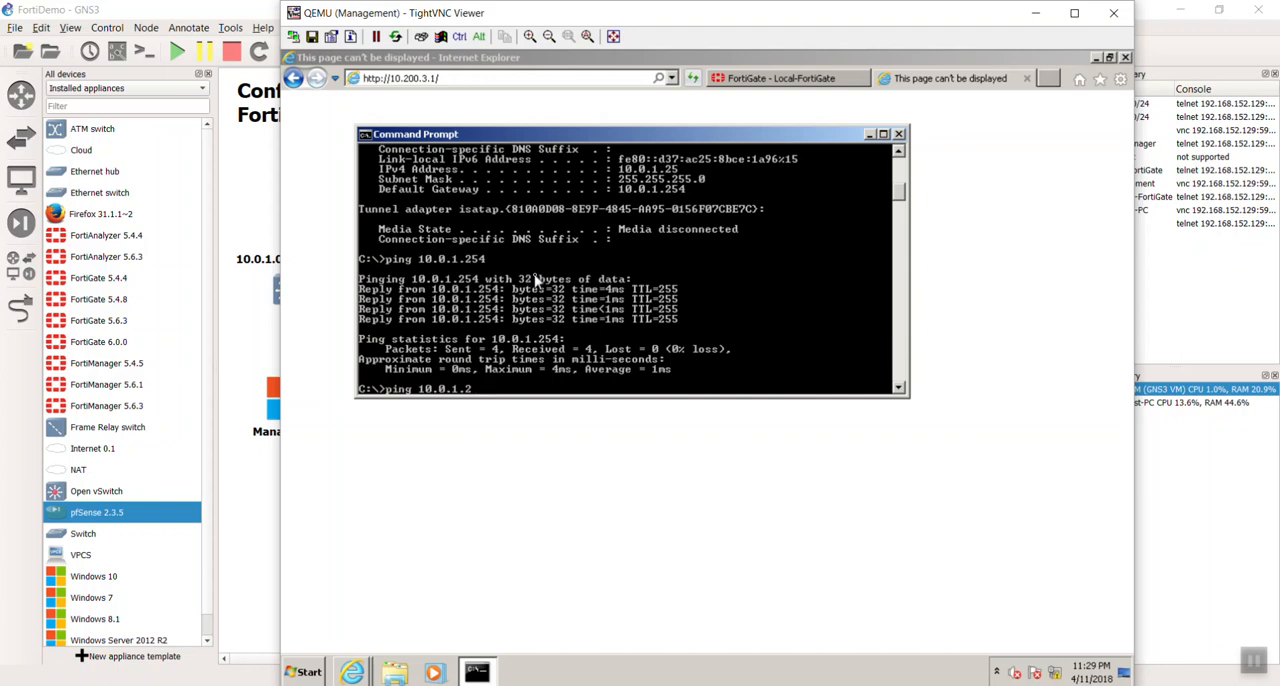
key(BackSpace)
key(BackSpace)
key(BackSpace)
text(200.1.254)
key(Return)
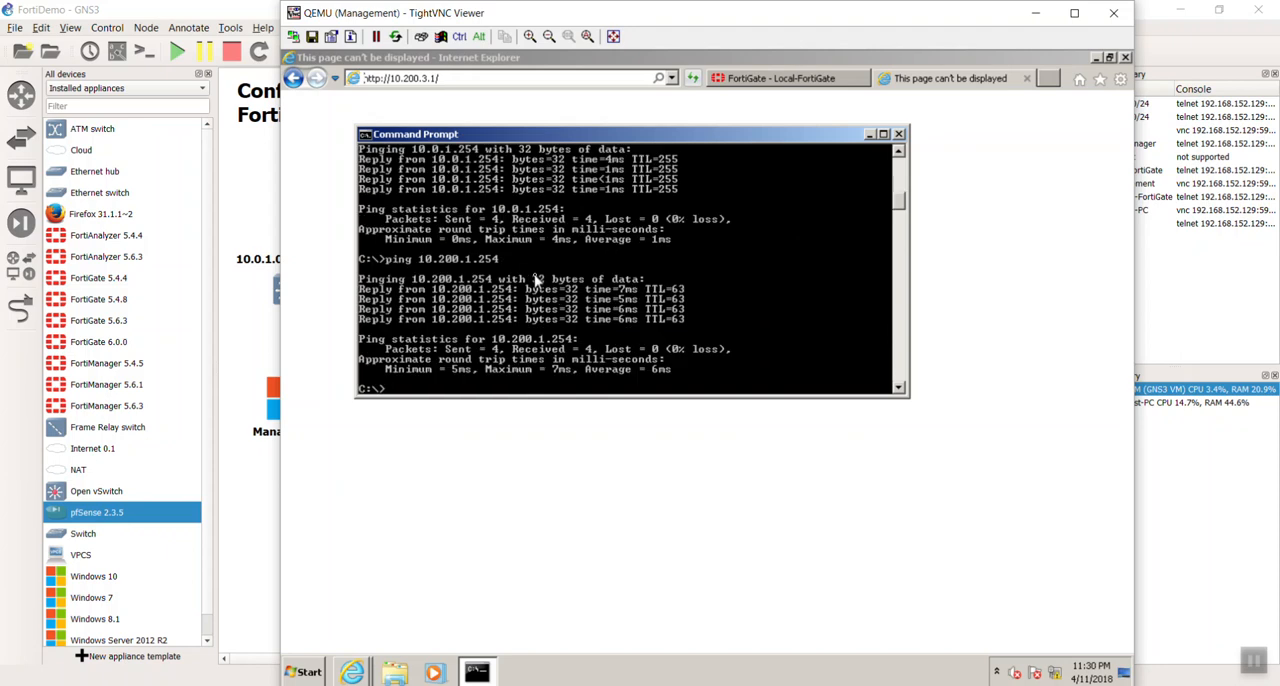
- Ping 10.200.3.254, the WAN router's address on the Remote-FortiGate side, from the Command Prompt
key(Up)
key(BackSpace)
key(BackSpace)
key(BackSpace)
key(BackSpace)
key(BackSpace)
text(3.254)
key(Return)
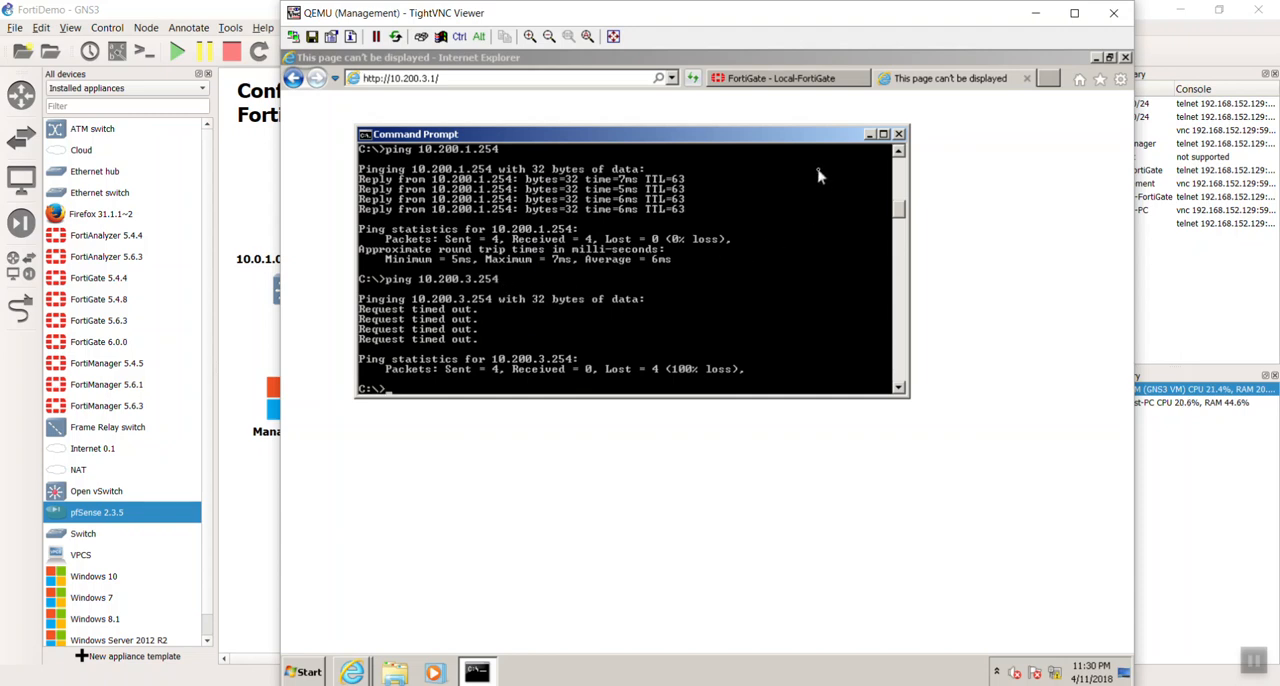
- In the Local-FortiGate's static routes, set the priority of the WAN2 (port2) default route to 5 and save it
click(778, 80)
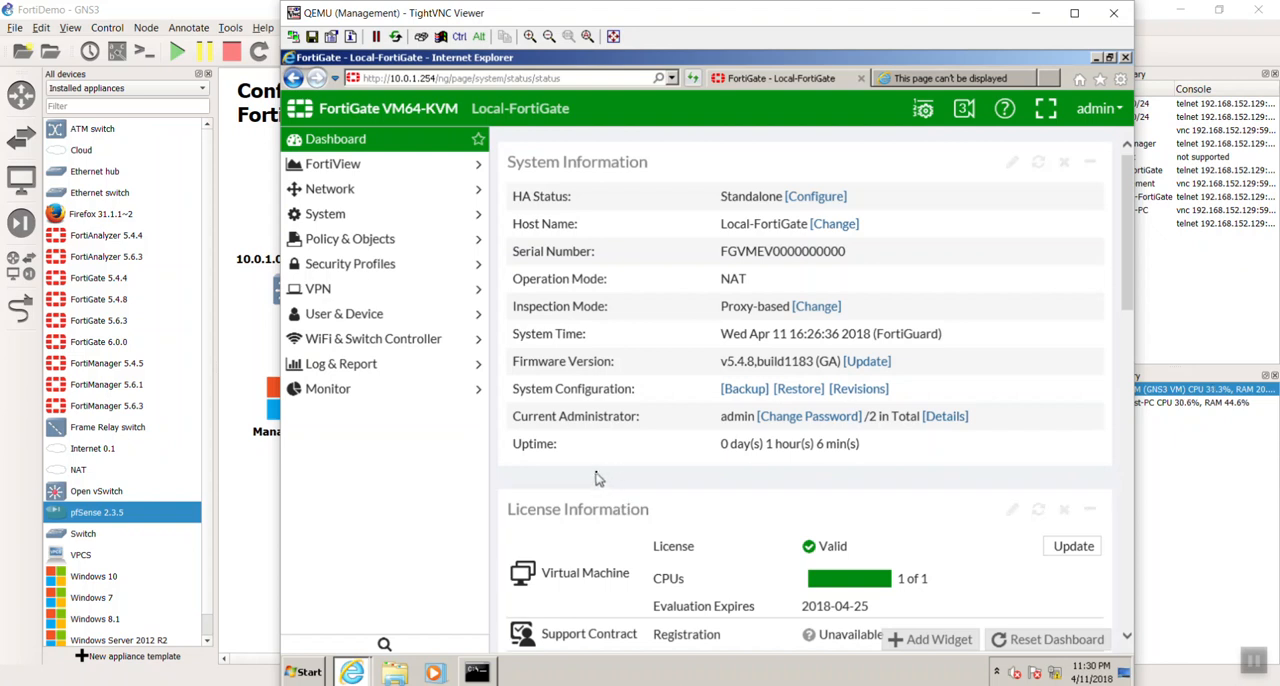
click(380, 189)
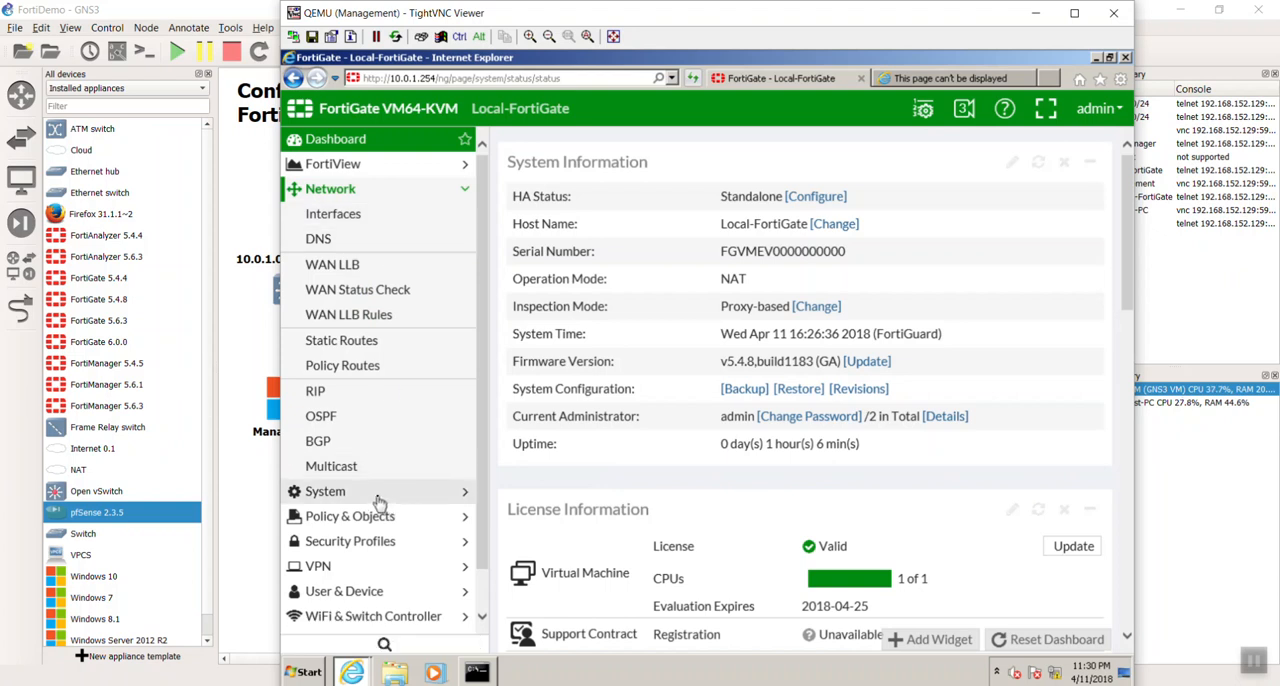
scroll(378, 498, down, 1)
scroll(376, 503, up, 1)
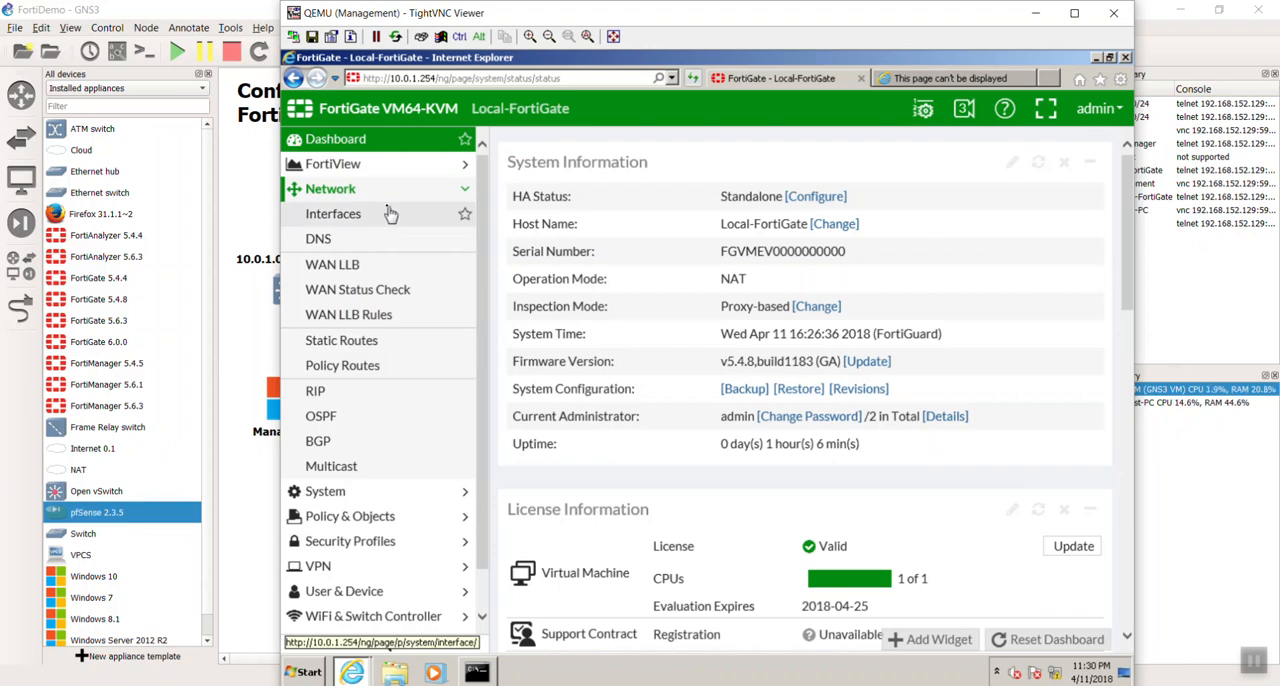
click(372, 343)
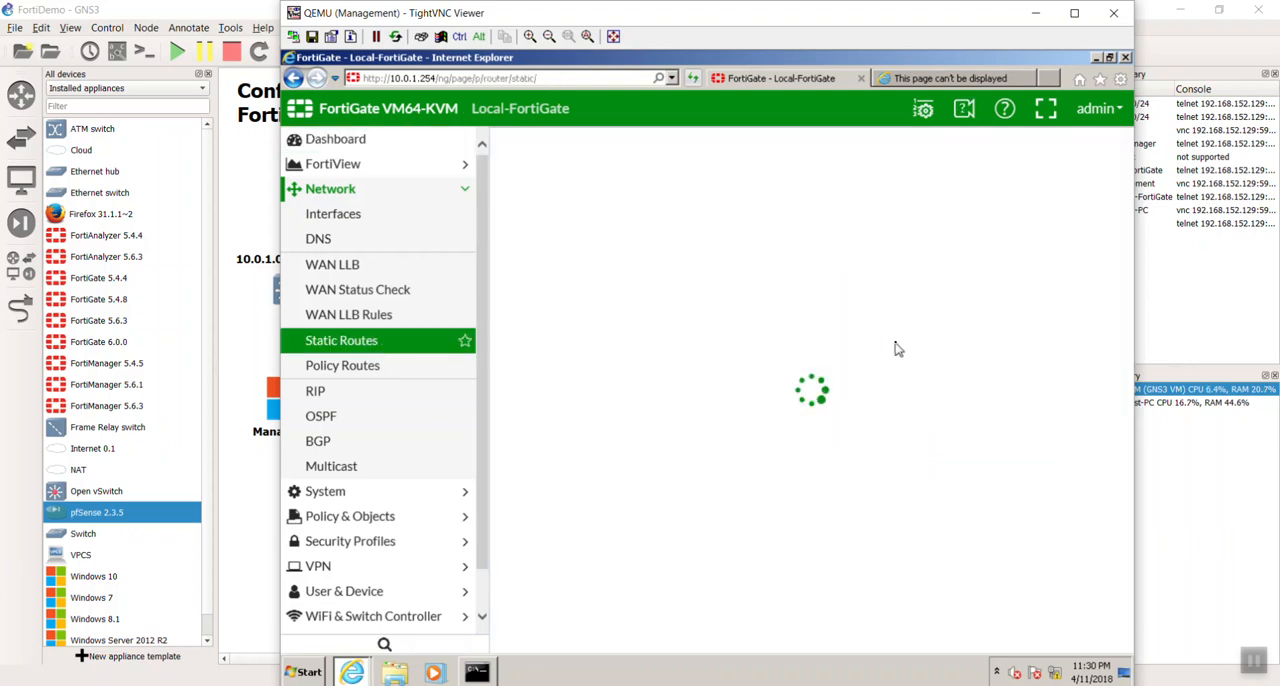
double_click(785, 222)
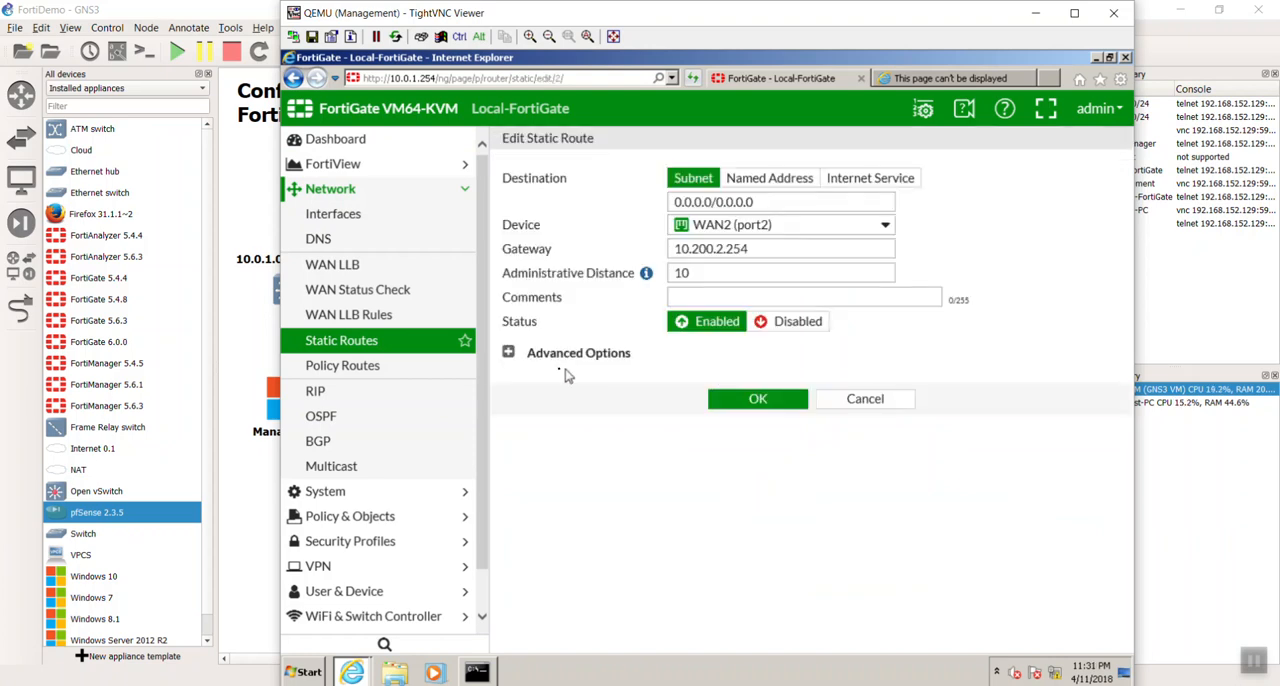
click(508, 352)
double_click(589, 381)
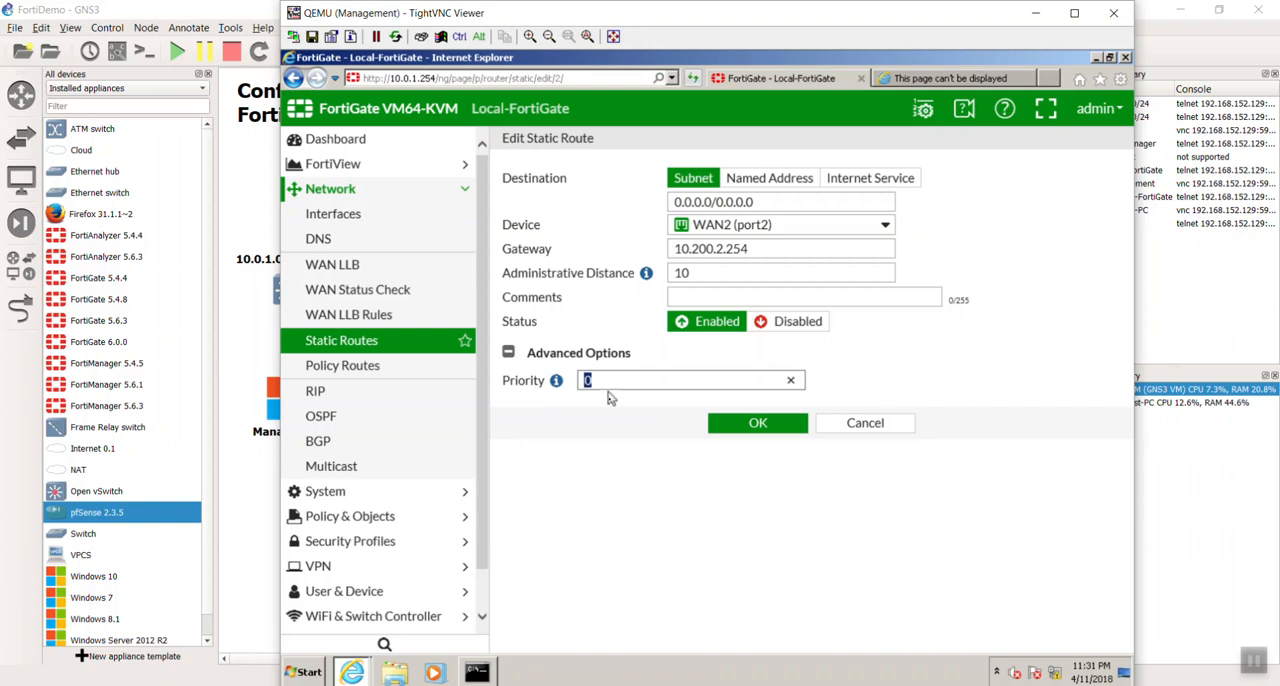
text(5)
click(757, 424)
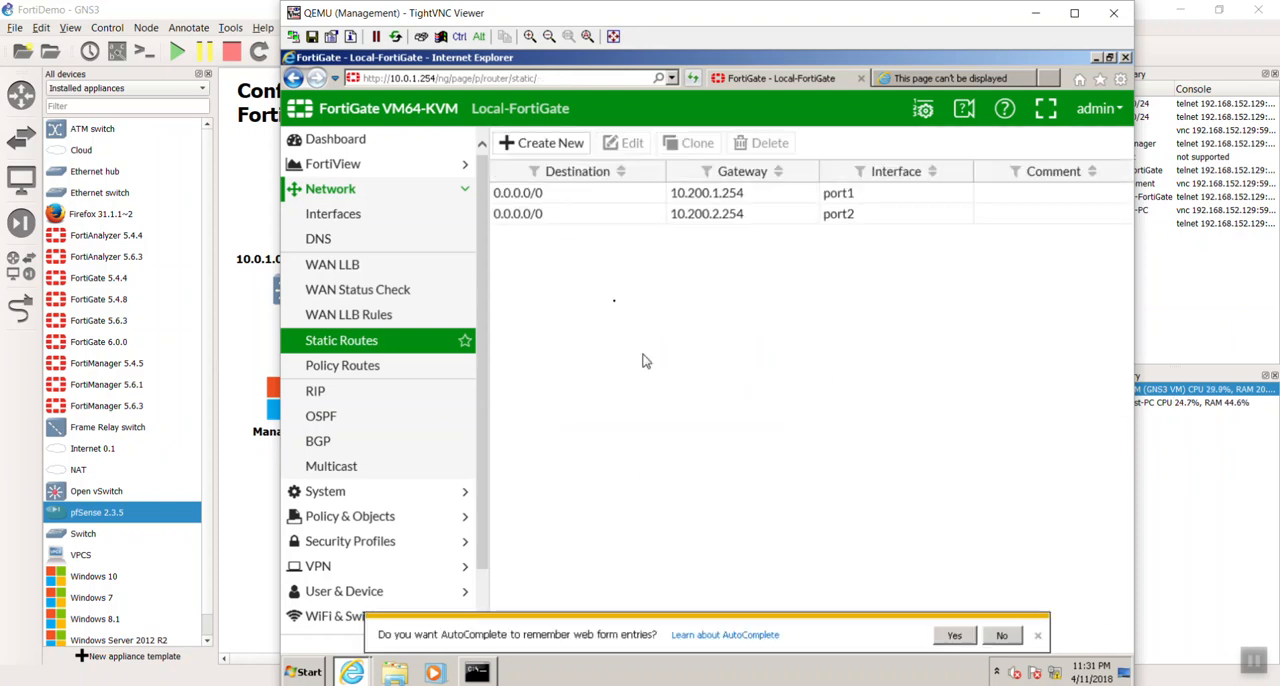
- Set the administrative distance of the WAN2 (port2) default route to 20, save it, and decline the browser's AutoComplete offer
double_click(622, 216)
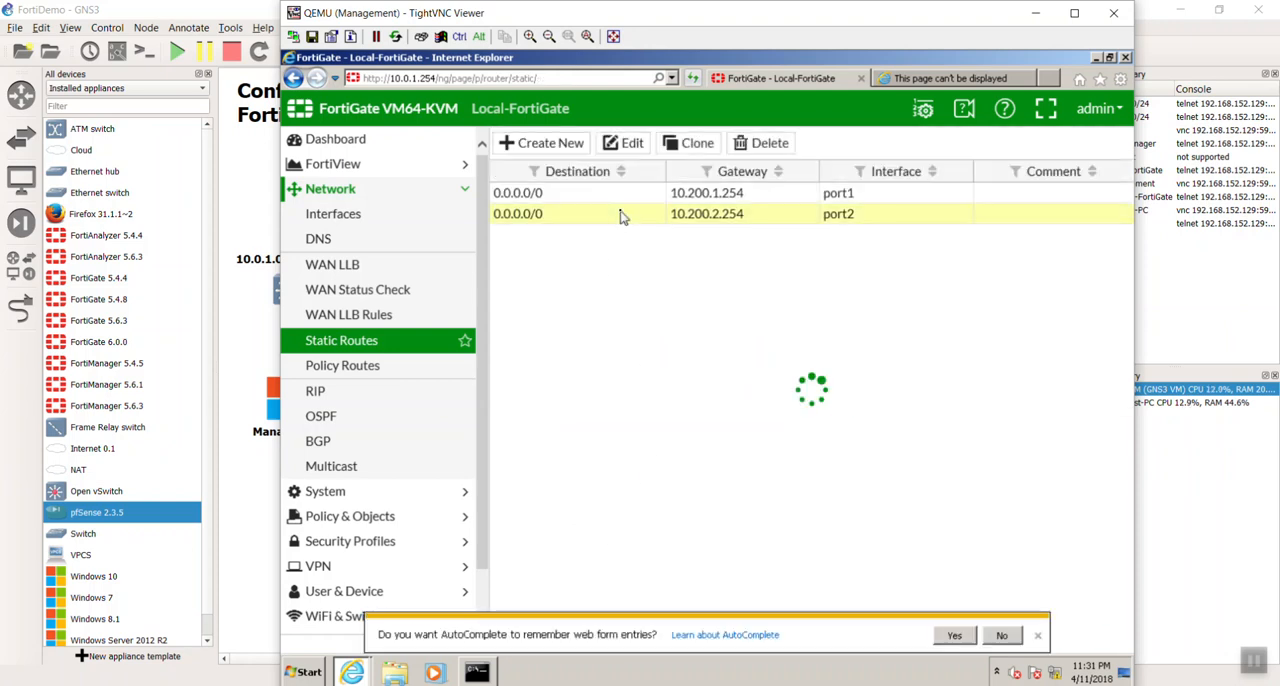
double_click(683, 274)
text(20)
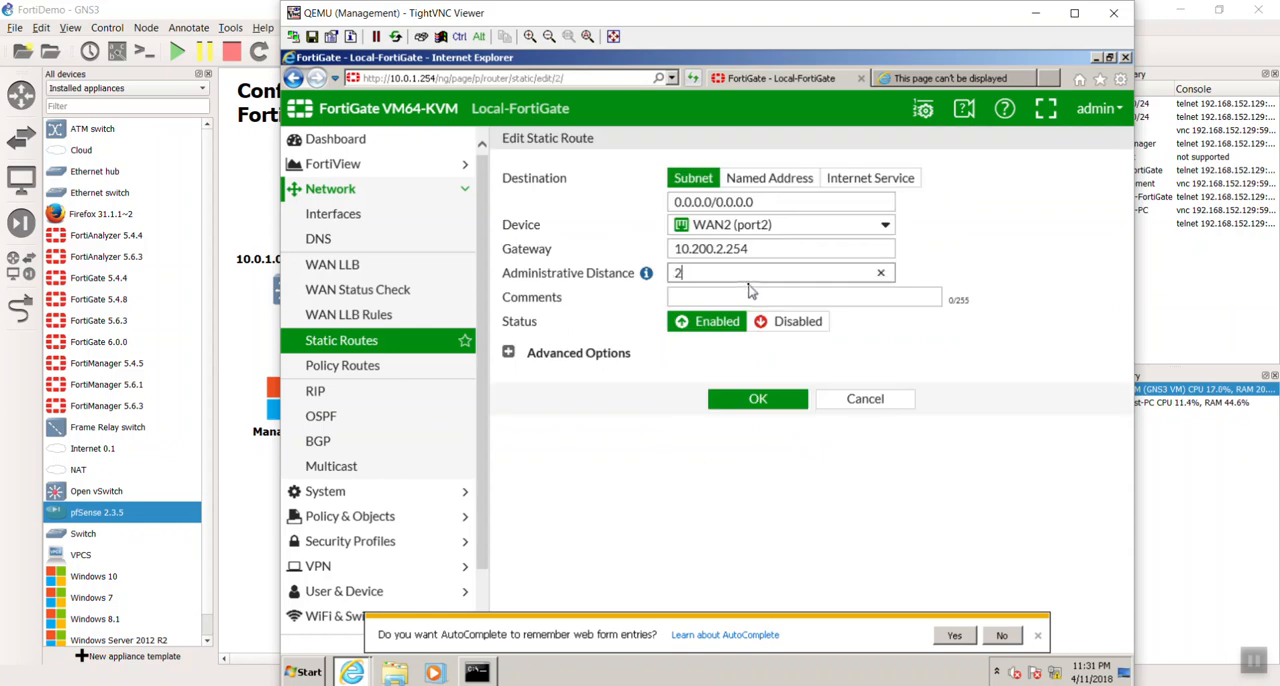
click(779, 400)
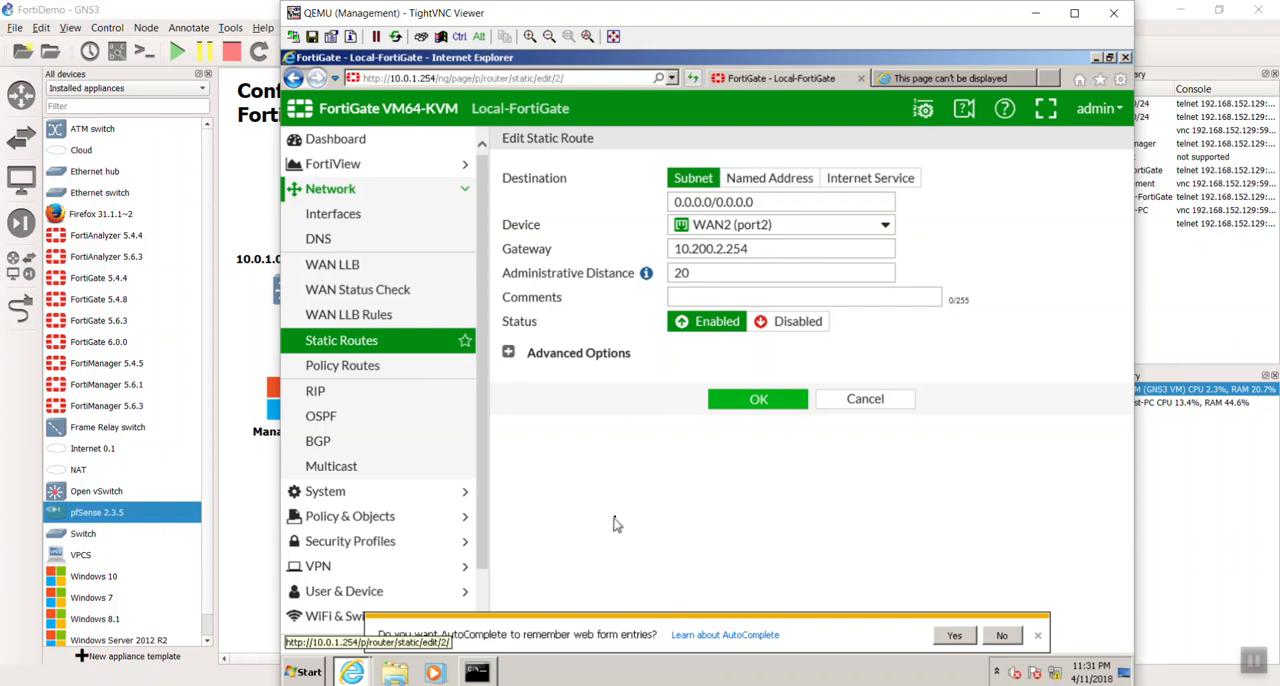
click(1037, 635)
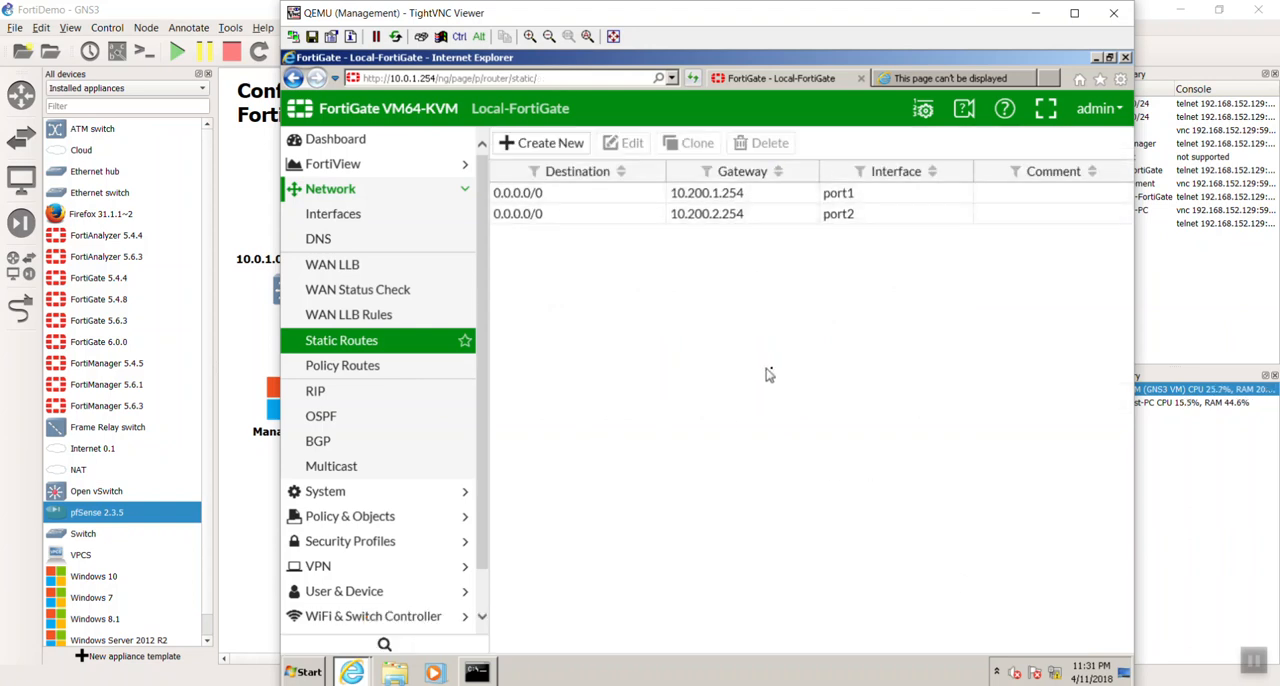
click(910, 80)
click(580, 82)
click(580, 82)
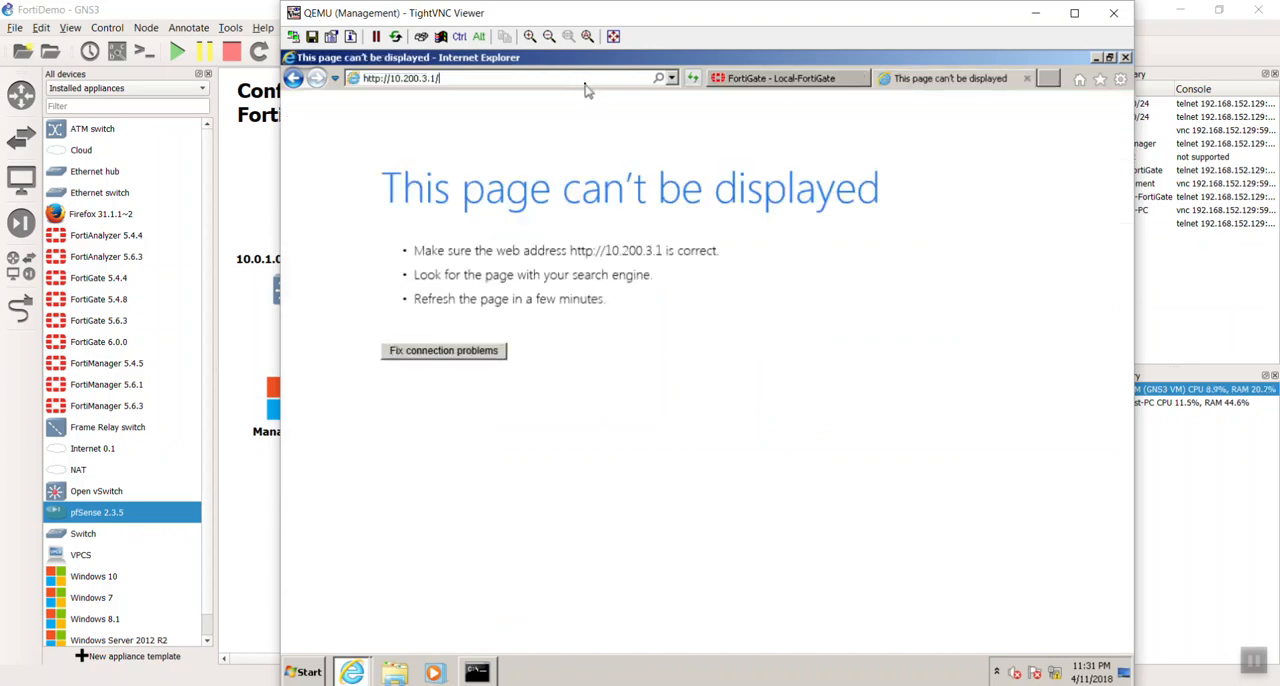
key(Return)
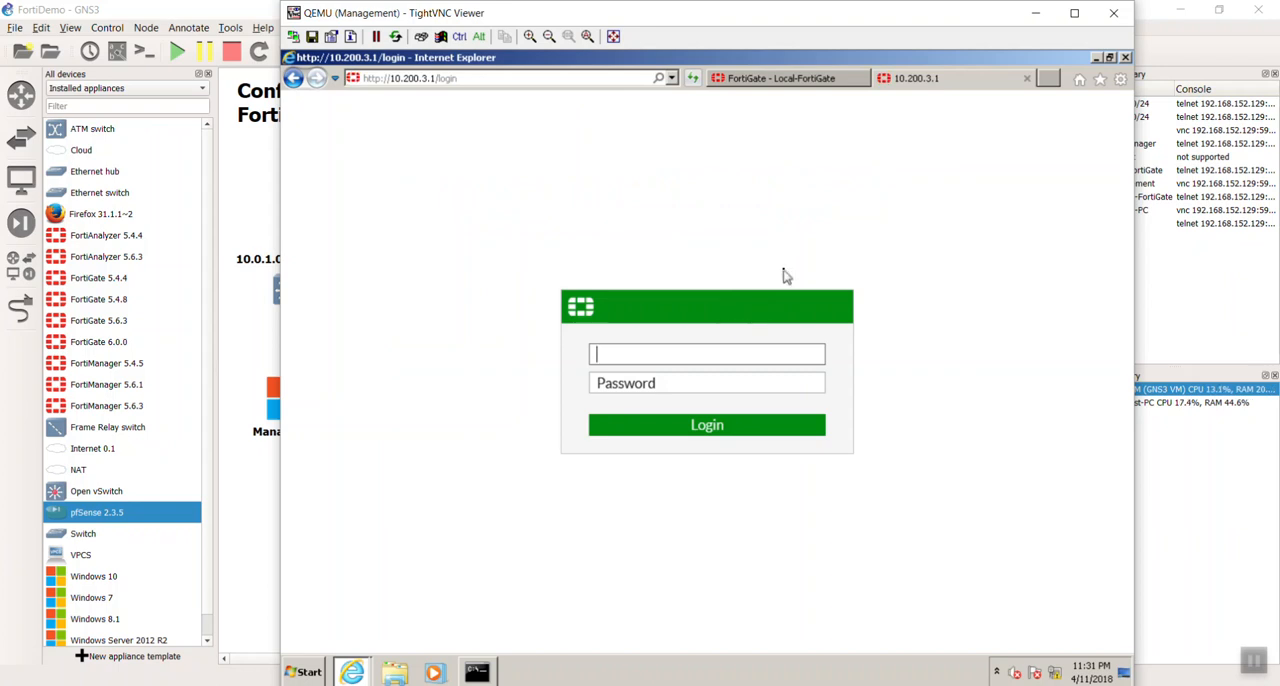
- Log in to the FortiGate at 10.200.3.1 with the username admin
click(745, 78)
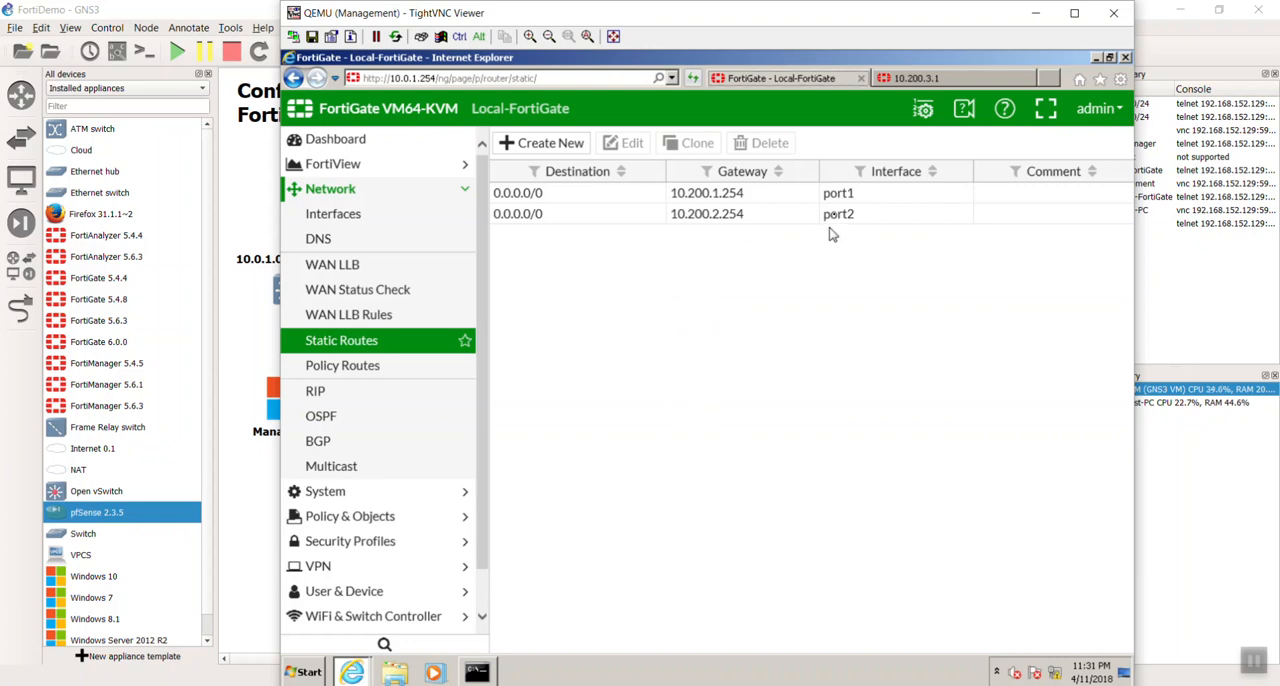
click(910, 80)
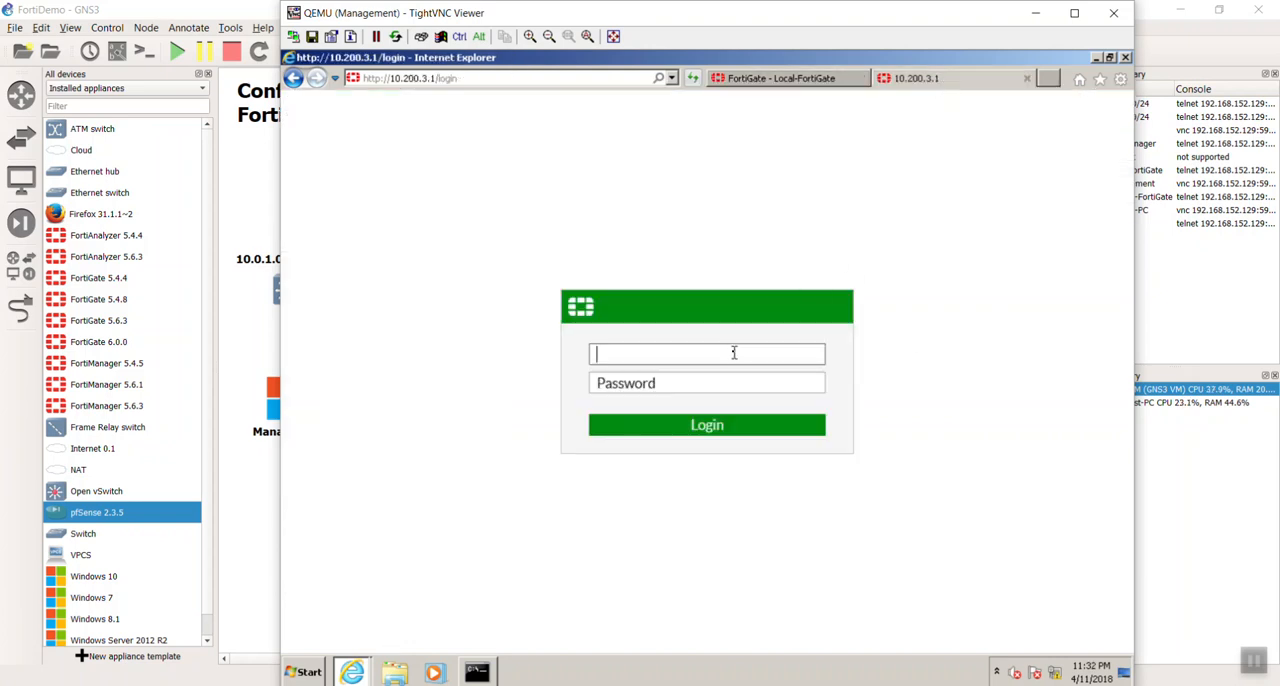
text(admin)
key(Return)
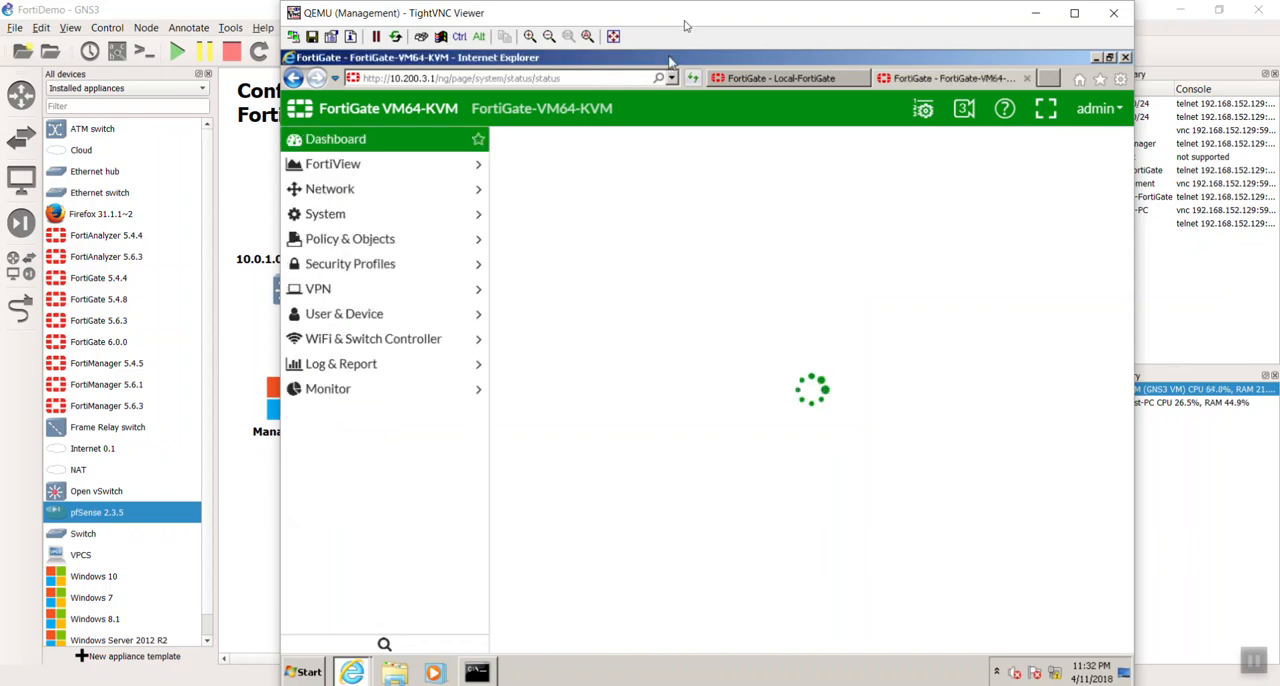
- Close the Command Prompt and dismiss the FortiGate-VM evaluation license notice
click(477, 671)
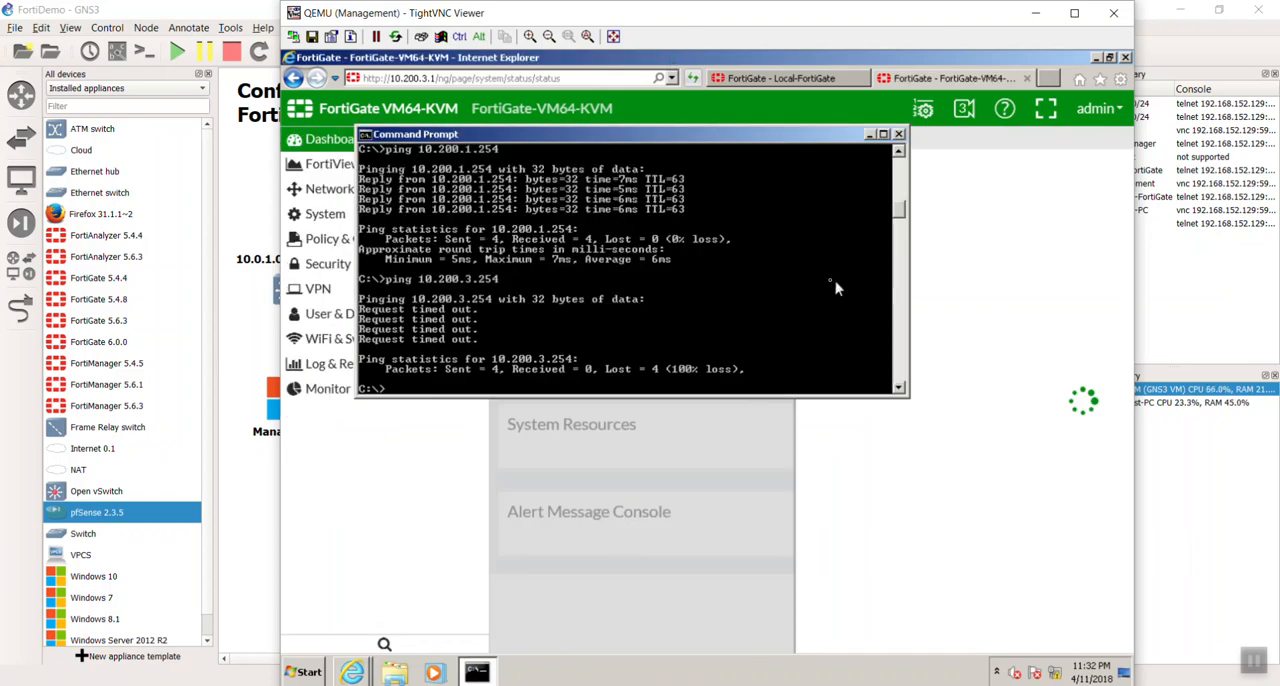
click(898, 134)
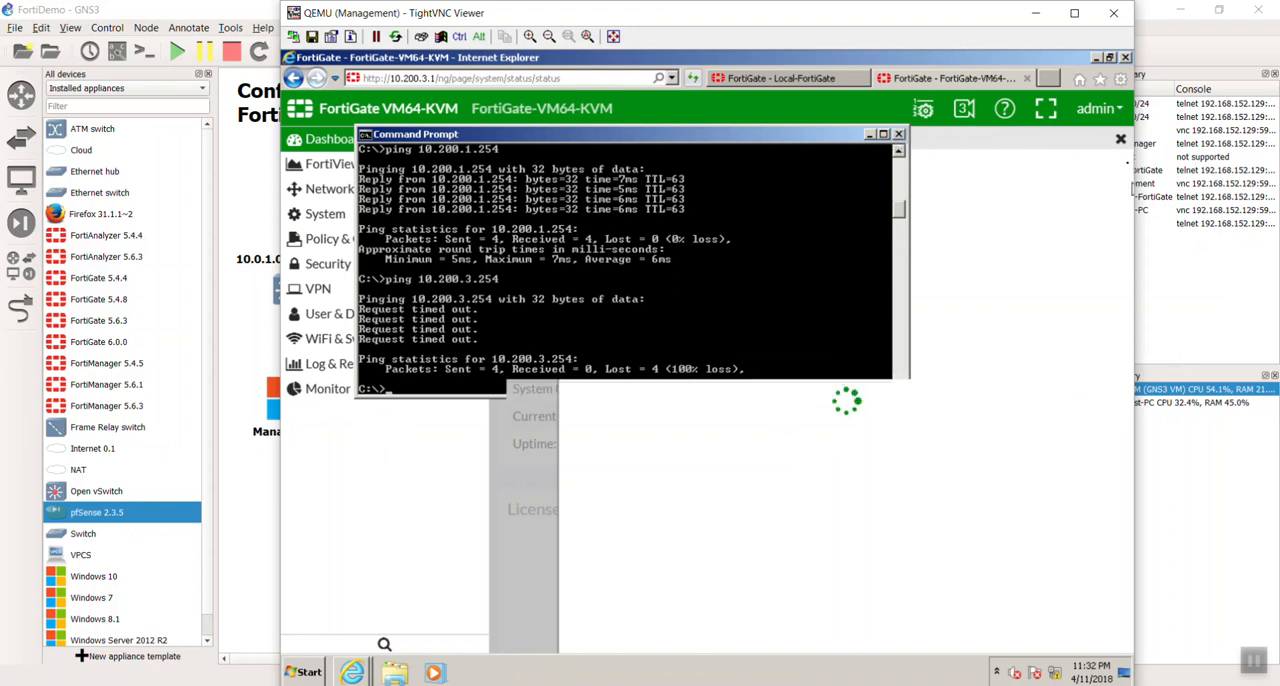
click(1120, 141)
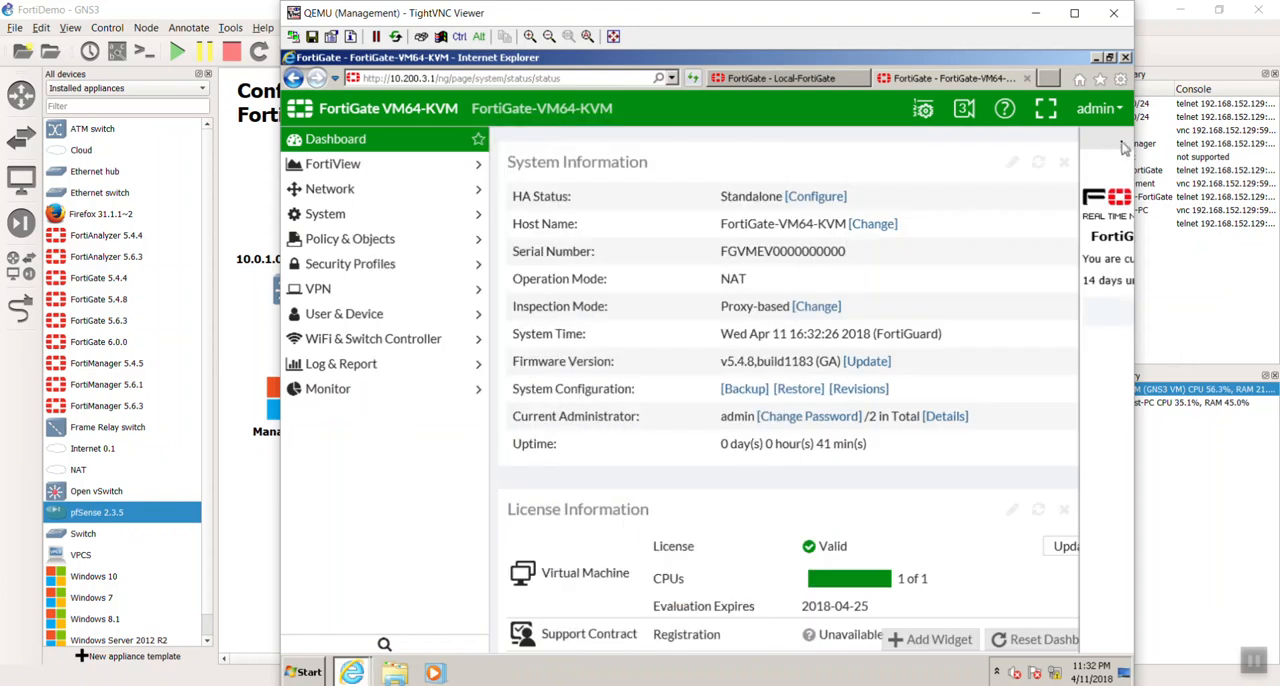
- Examine the System Information and License Information widgets on the dashboard of the FortiGate at 10.200.3.1
scroll(975, 358, down, 3)
scroll(975, 358, down, 3)
scroll(970, 364, up, 6)
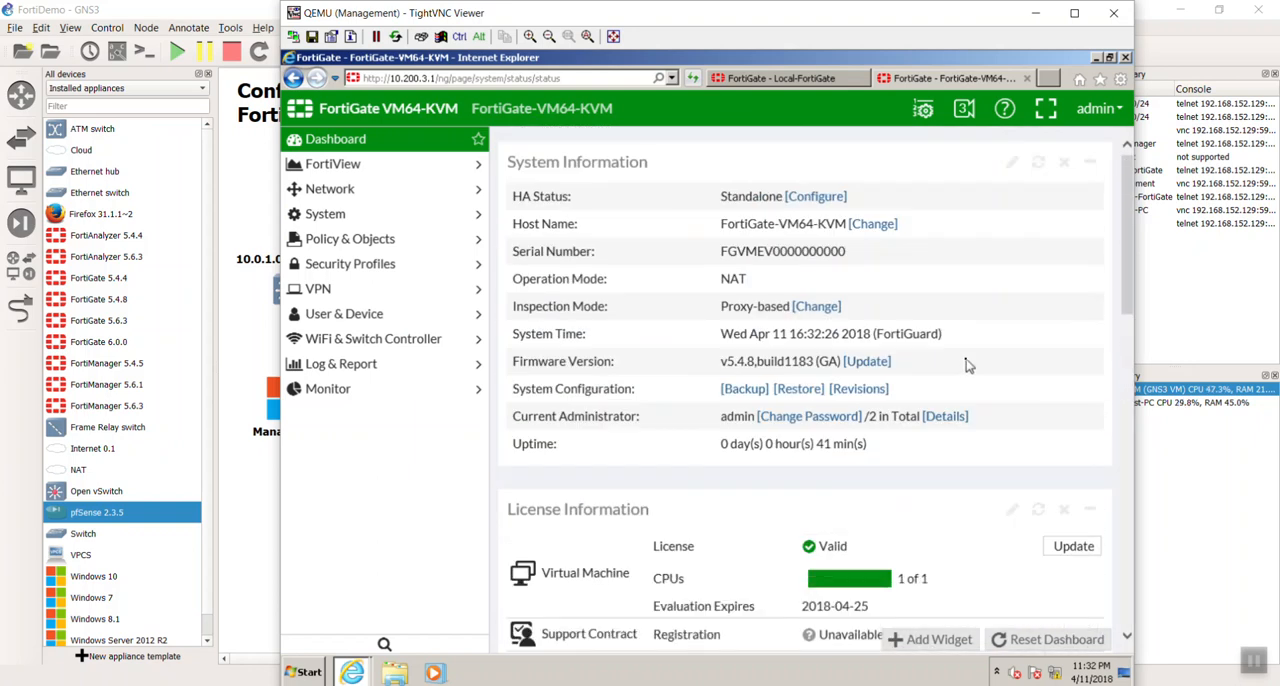
scroll(967, 366, down, 3)
scroll(967, 366, up, 3)
scroll(1040, 310, down, 1)
scroll(1040, 310, down, 2)
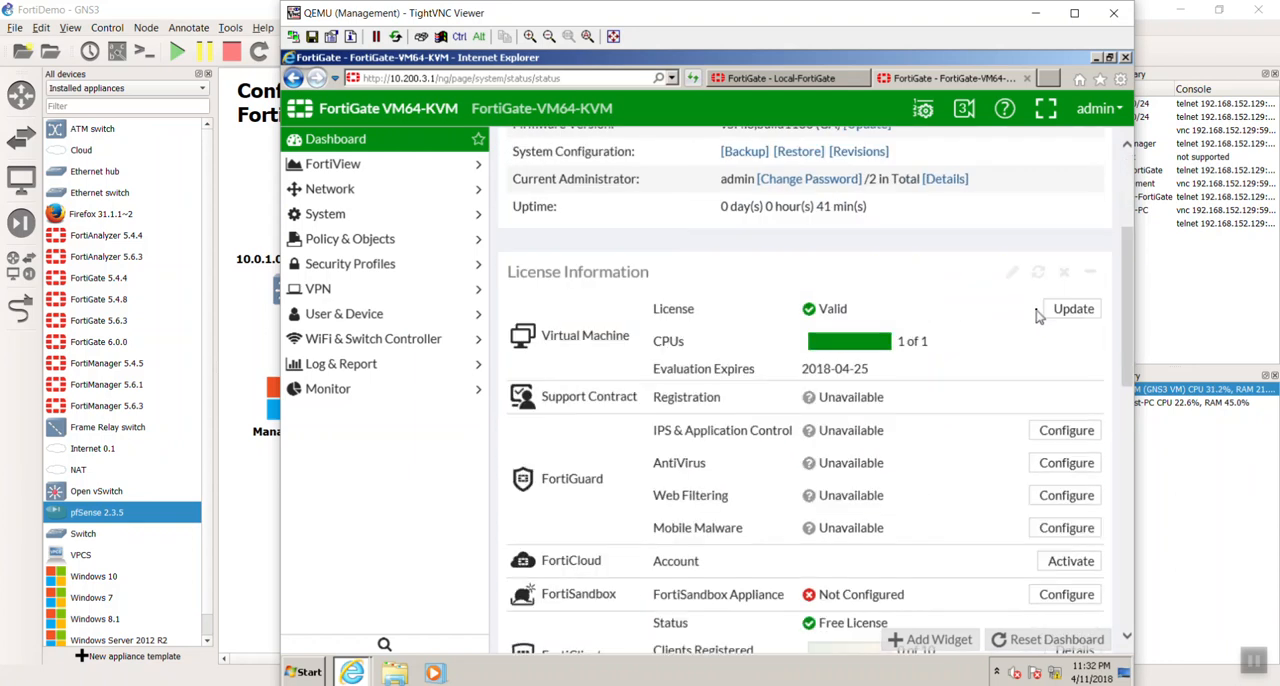
scroll(1038, 316, down, 6)
scroll(1038, 316, up, 10)
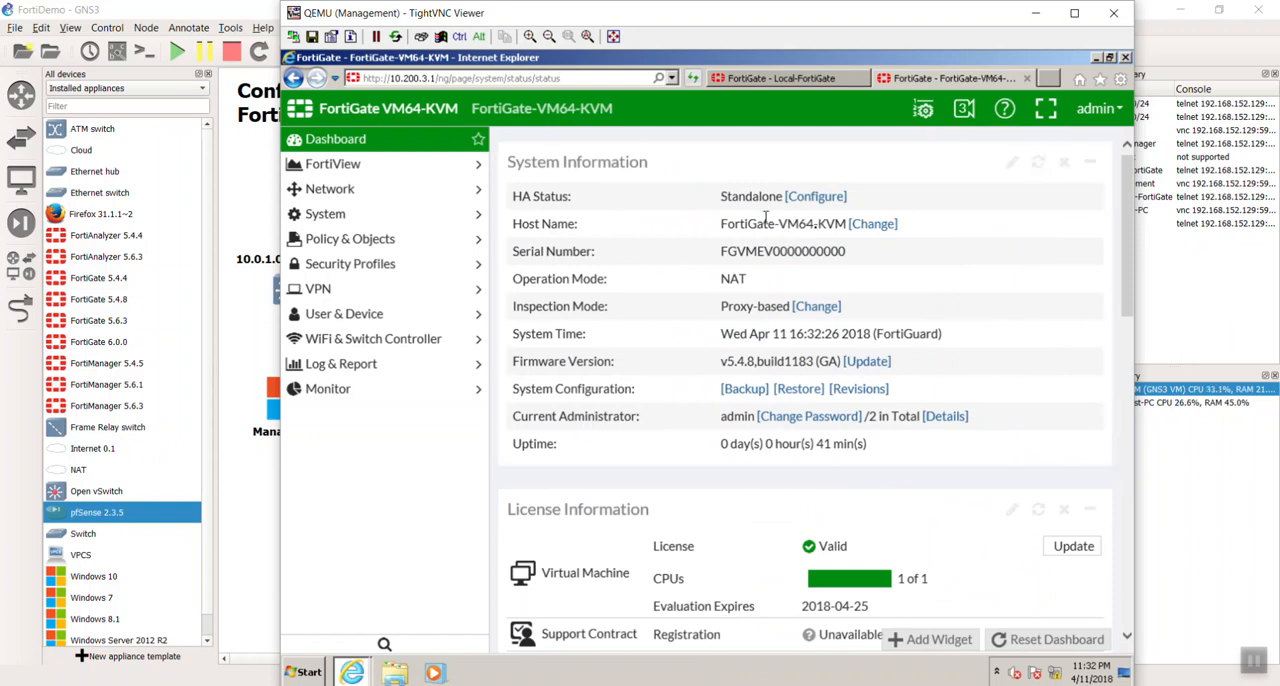
- Change the FortiGate's host name to Remote-FortiGate, save it, and dismiss the evaluation license notice
click(875, 224)
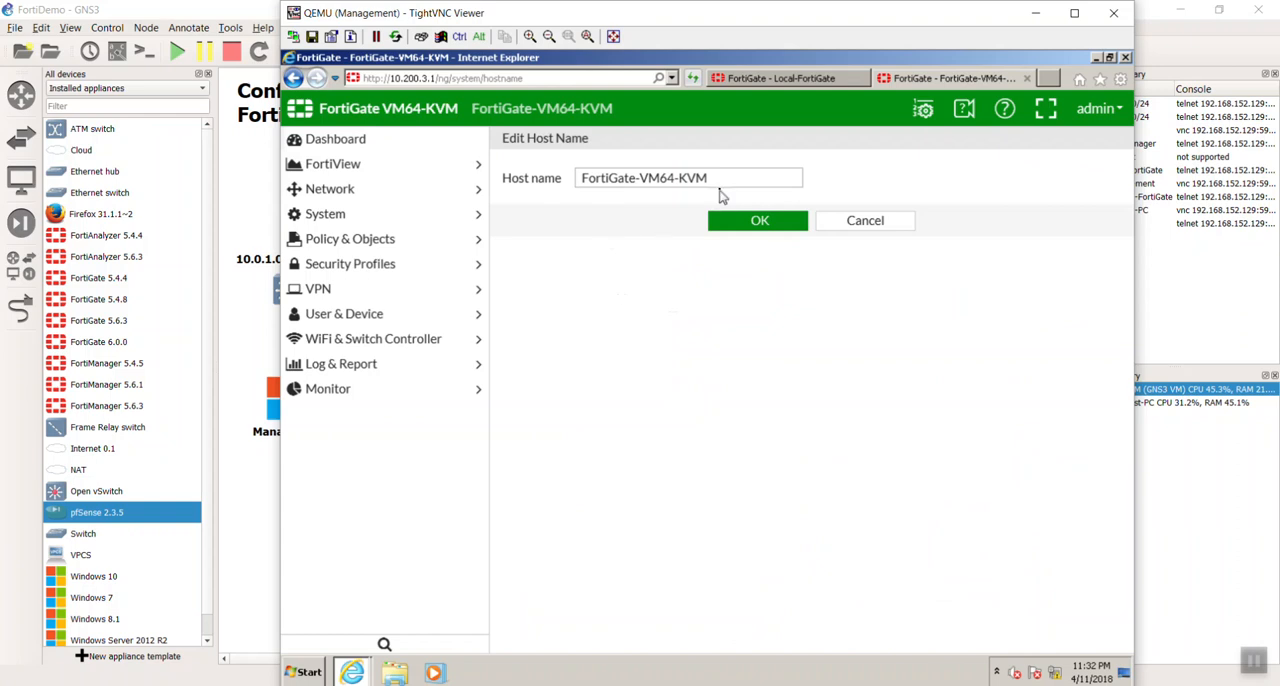
drag(733, 184, 578, 190)
text(rre)
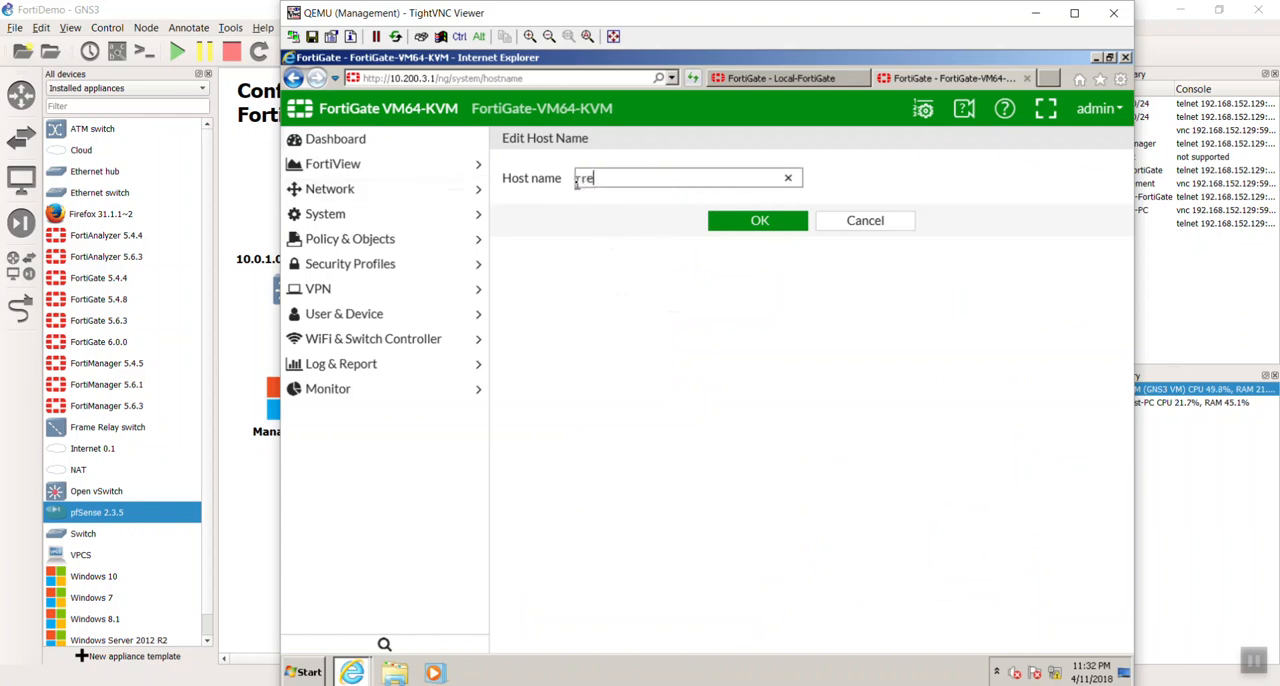
key(BackSpace)
key(BackSpace)
key(BackSpace)
text(Remote-FortiGate)
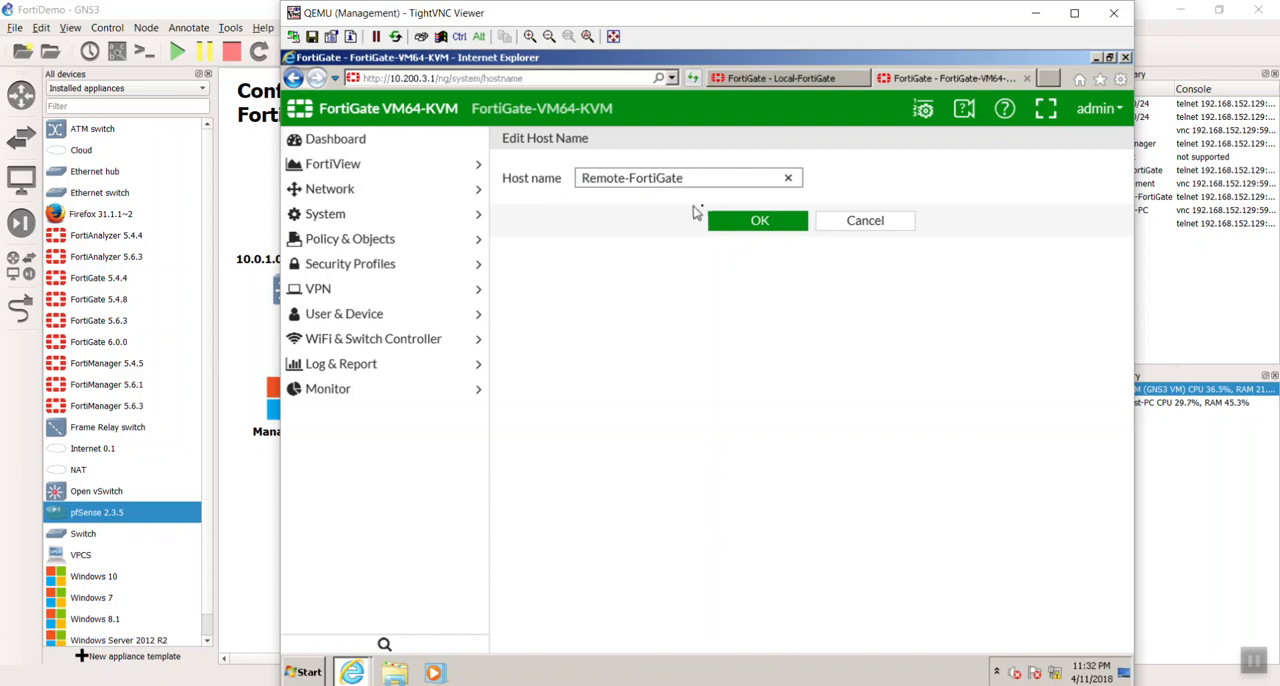
click(731, 218)
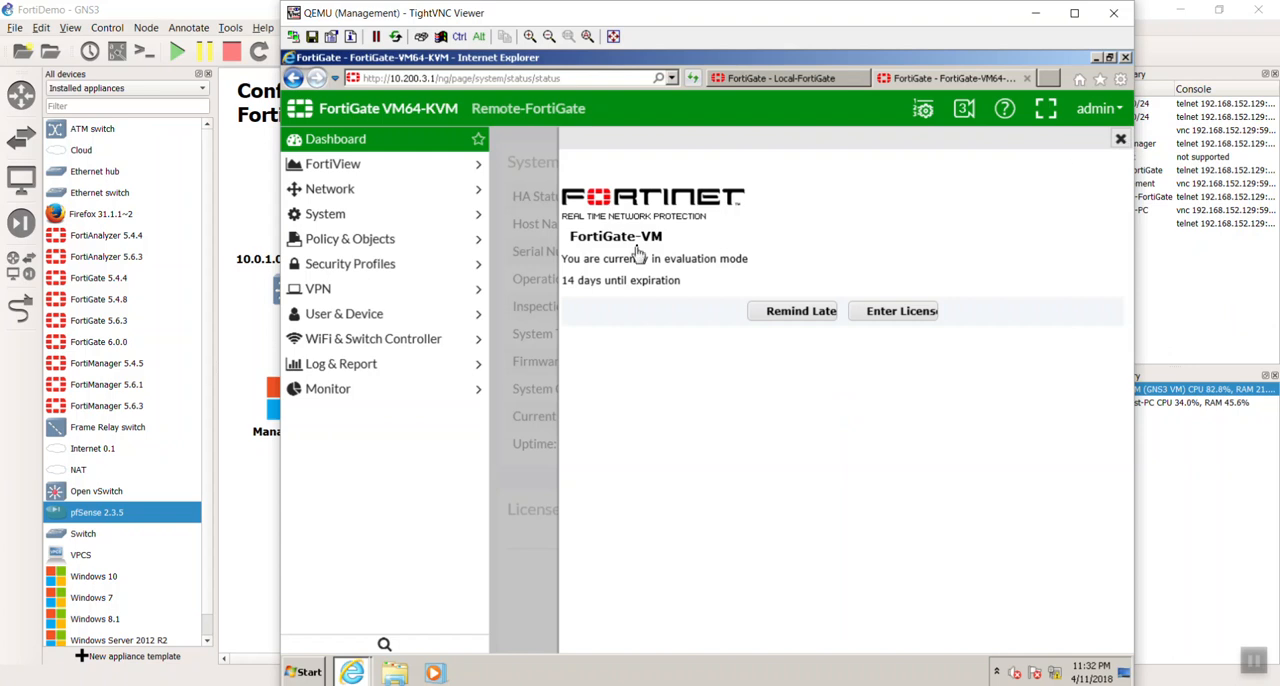
click(1119, 140)
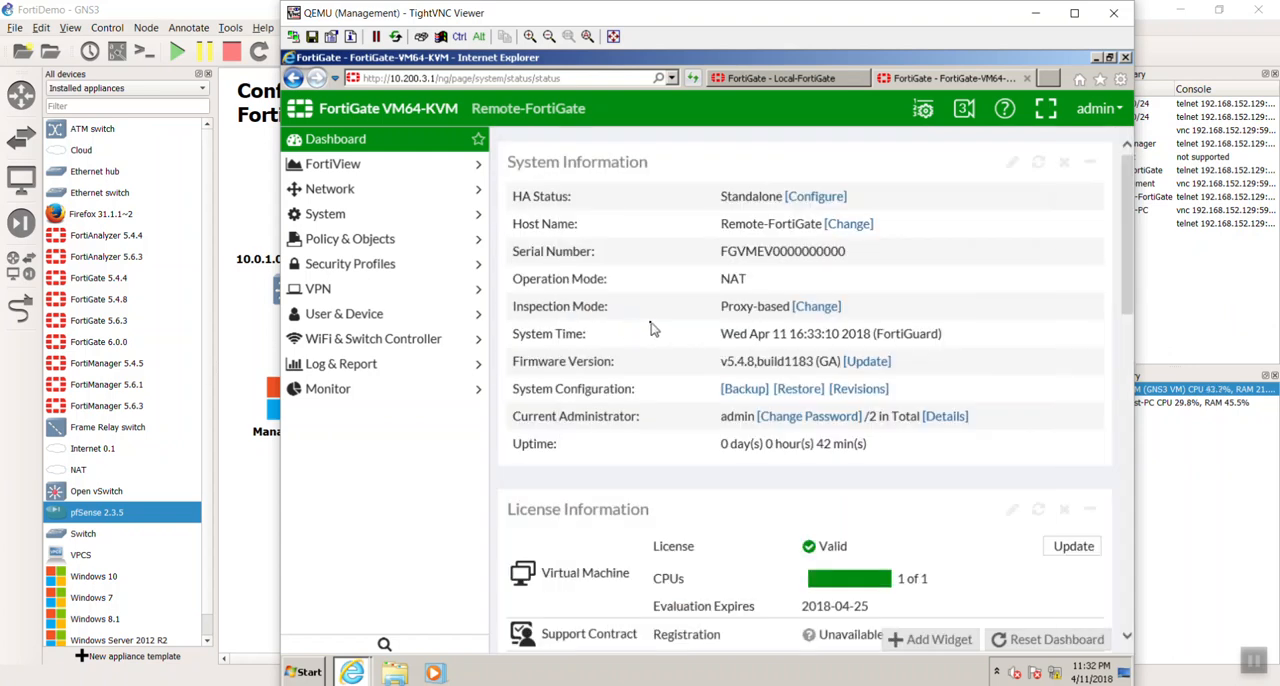
- In the Remote-FortiGate's system administration settings, set the idle timeout to 480 minutes
click(355, 220)
click(343, 289)
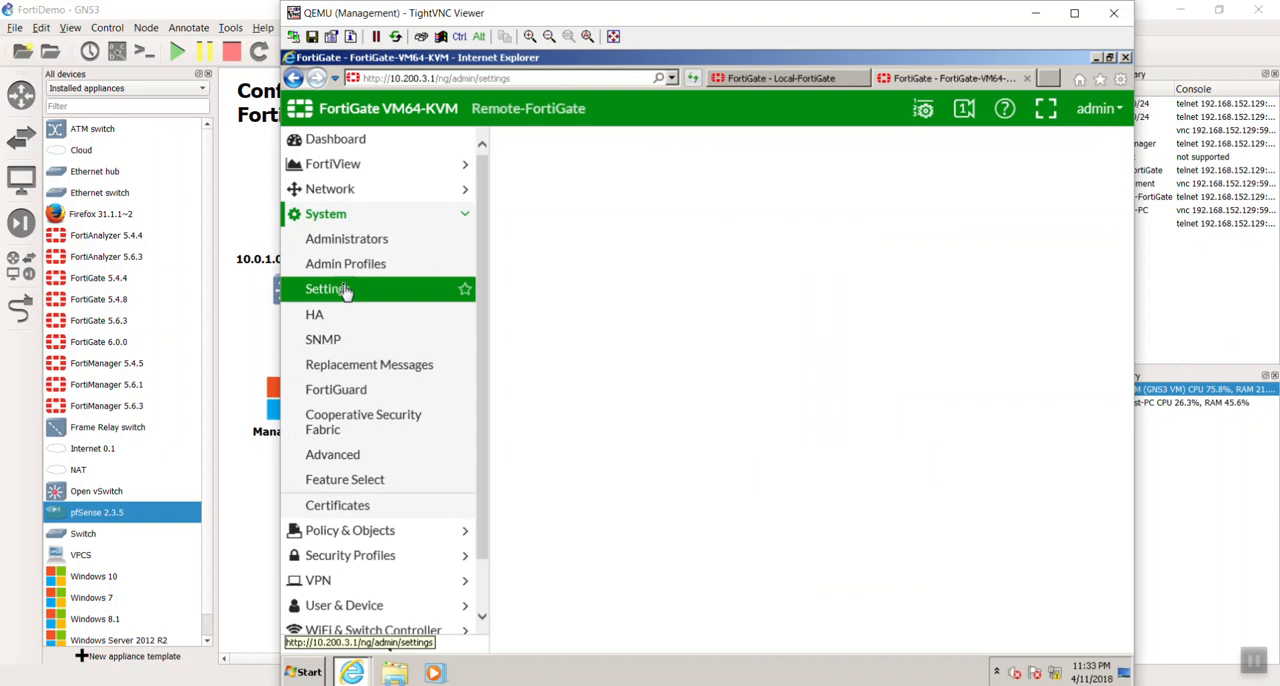
click(693, 466)
double_click(693, 466)
text(480)
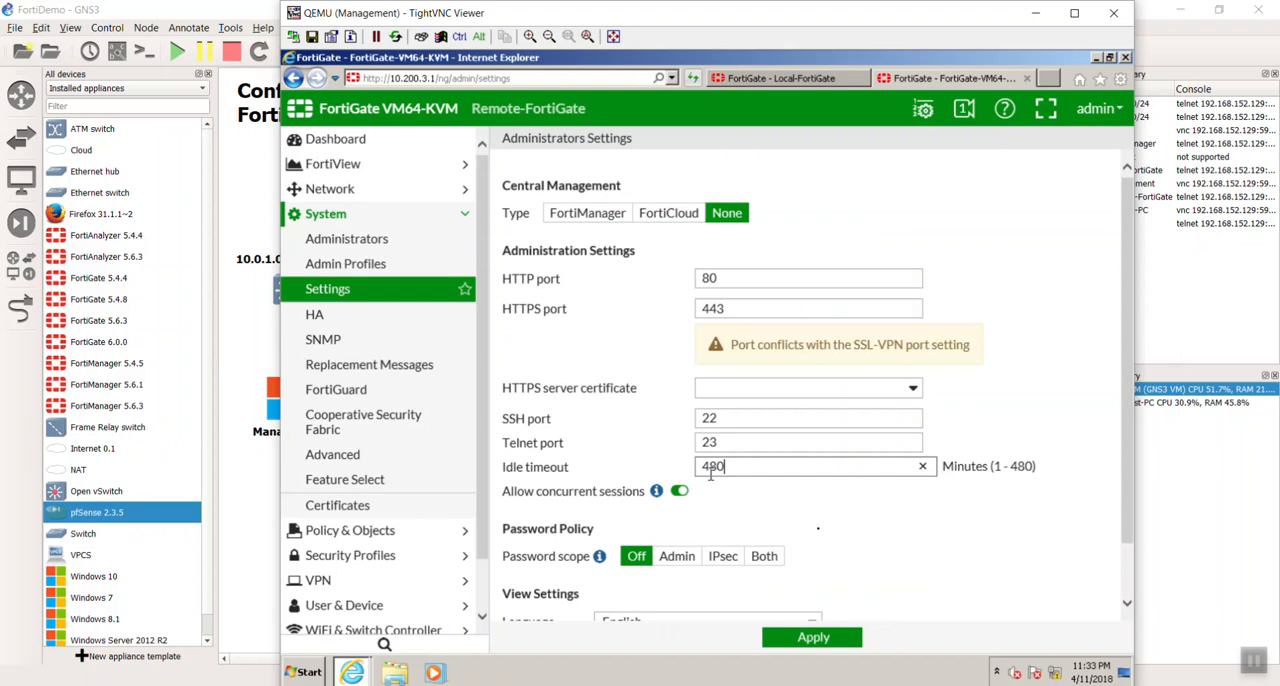
- Set the Remote-FortiGate's view theme to Red and apply the administration settings
scroll(820, 535, down, 2)
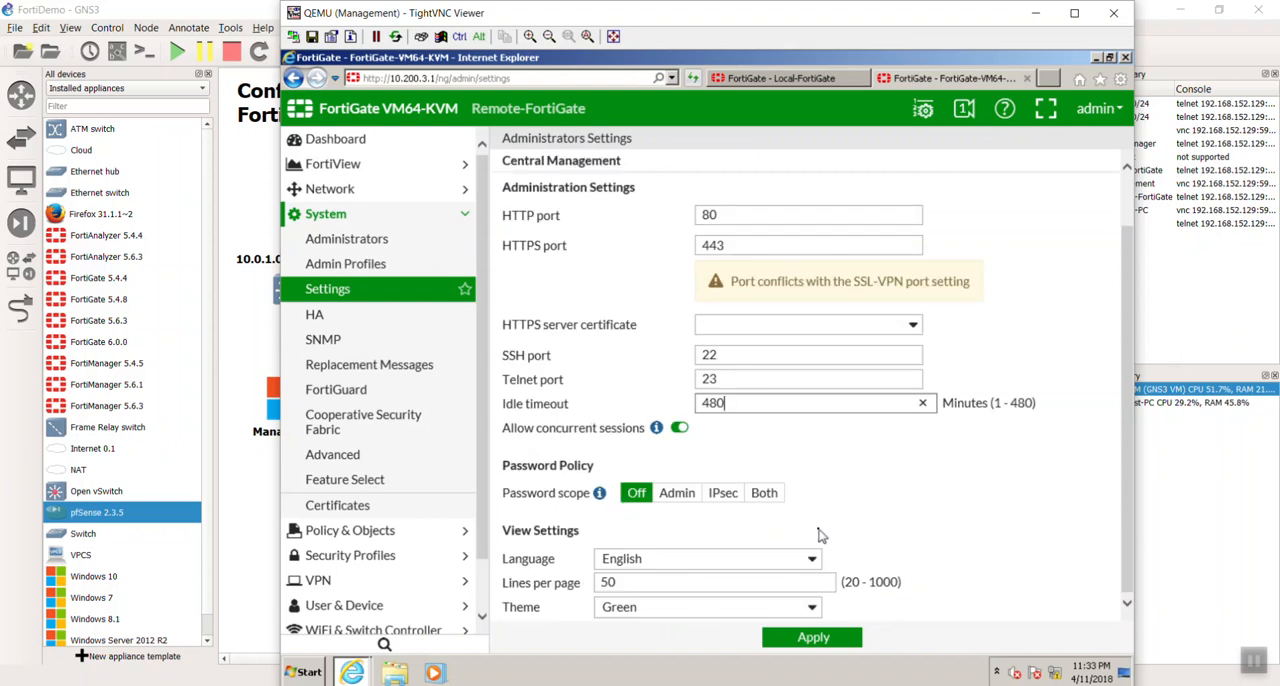
click(698, 607)
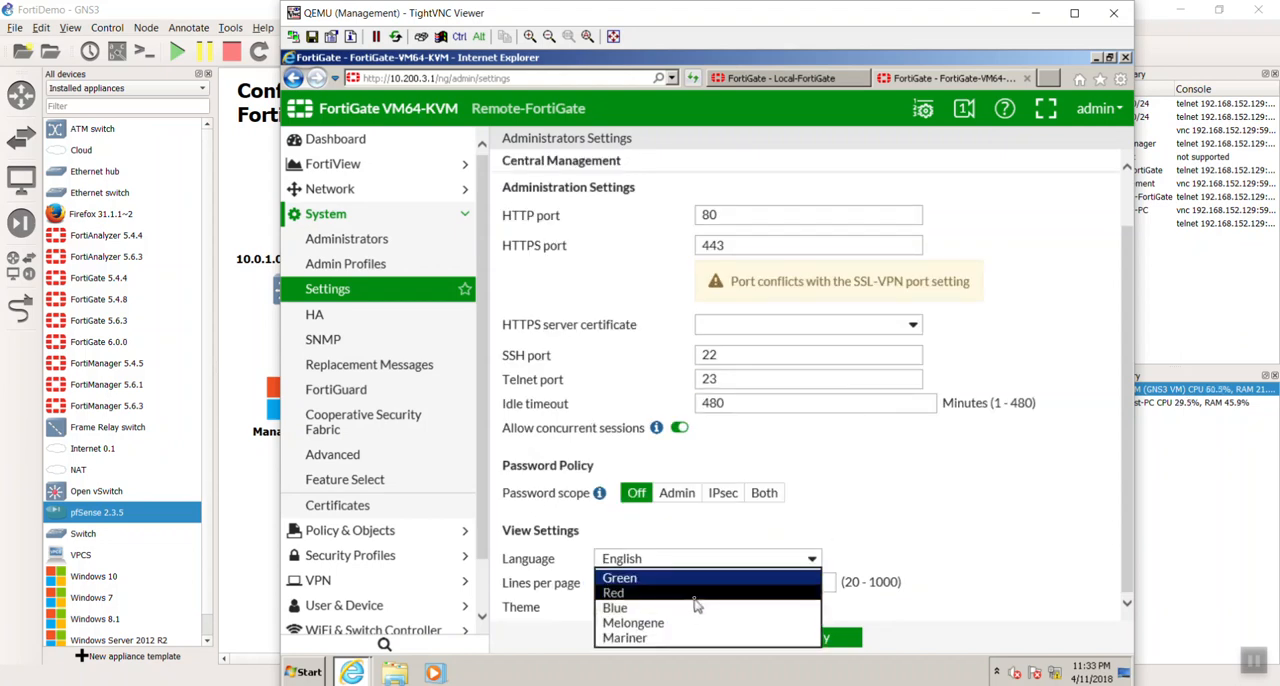
click(694, 594)
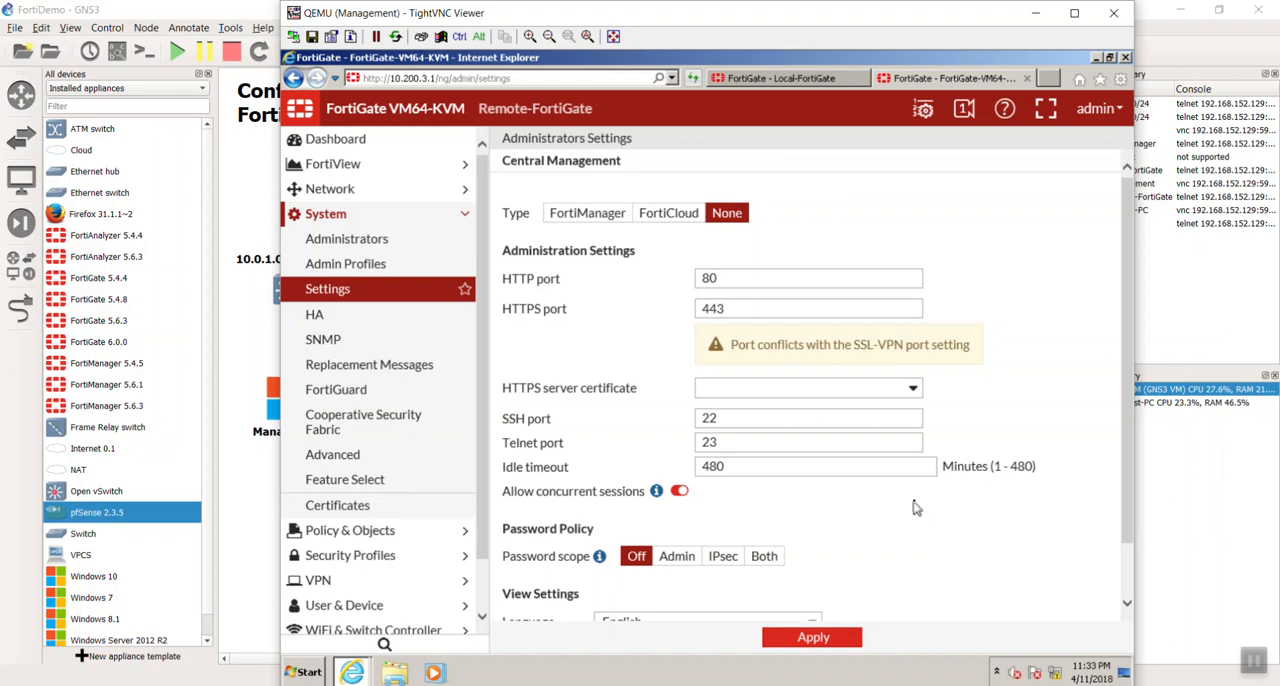
scroll(912, 500, down, 1)
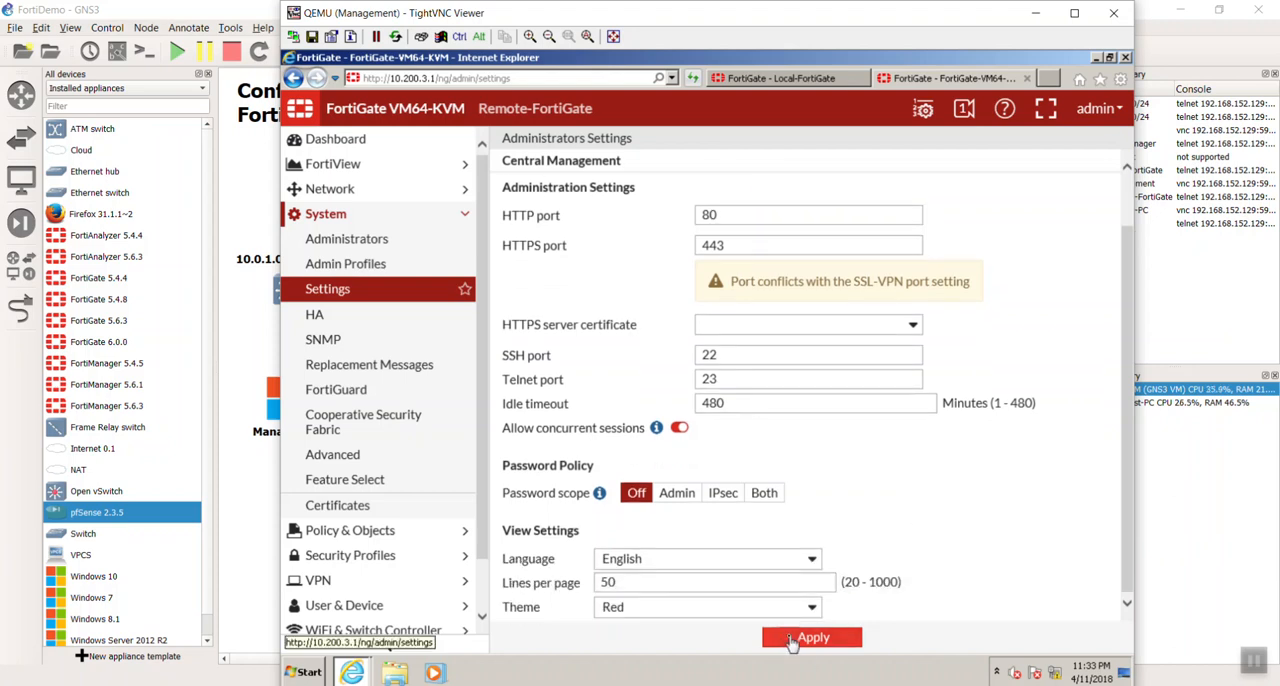
click(790, 639)
click(1101, 621)
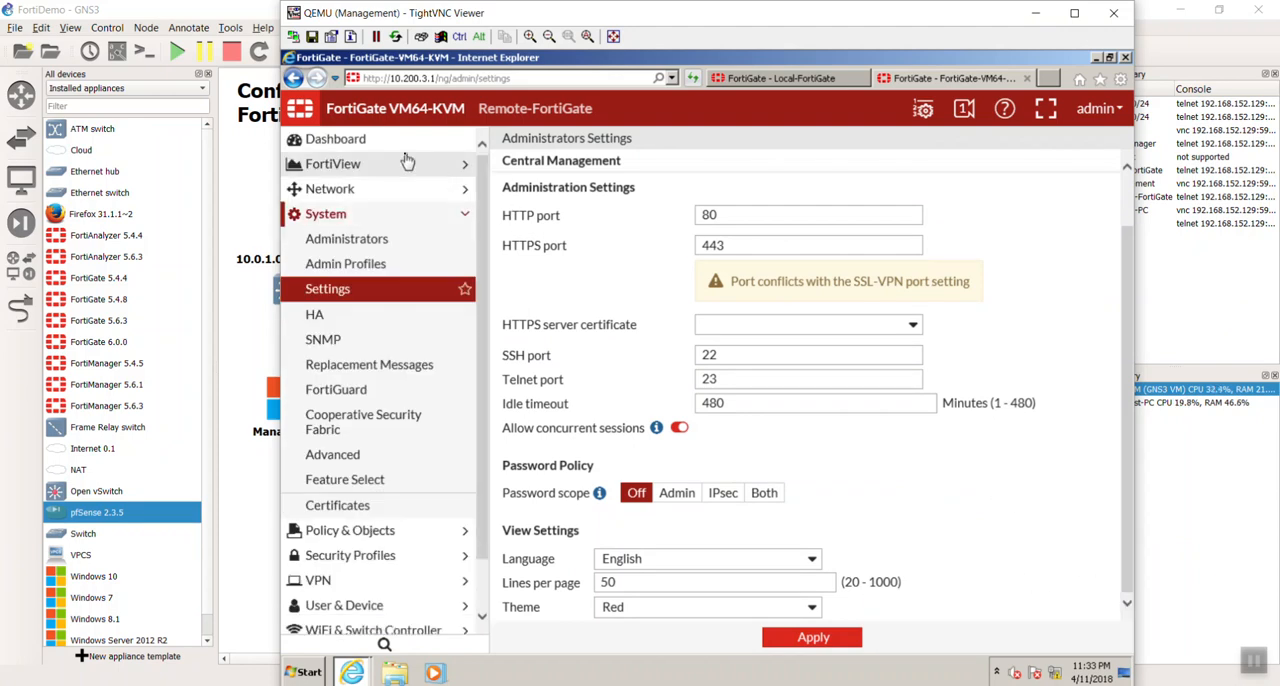
- Edit the Remote-FortiGate's port2 interface, giving it the alias WAN2 and the role WAN
click(404, 190)
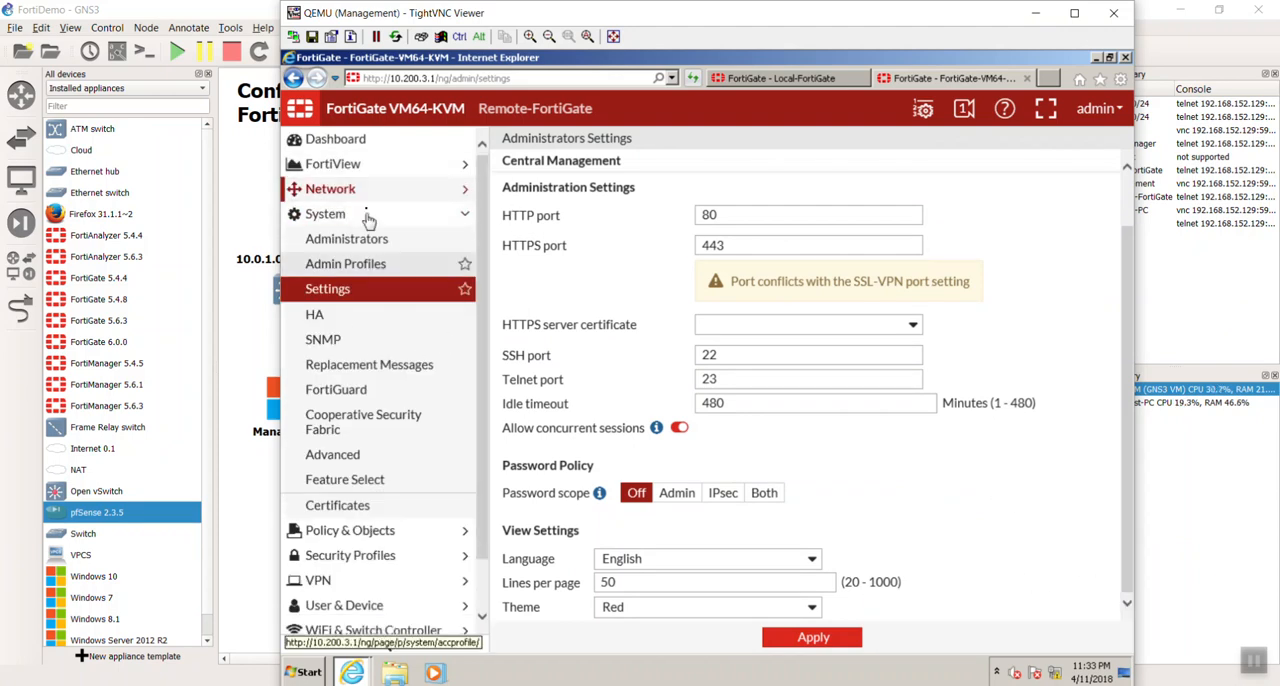
click(373, 226)
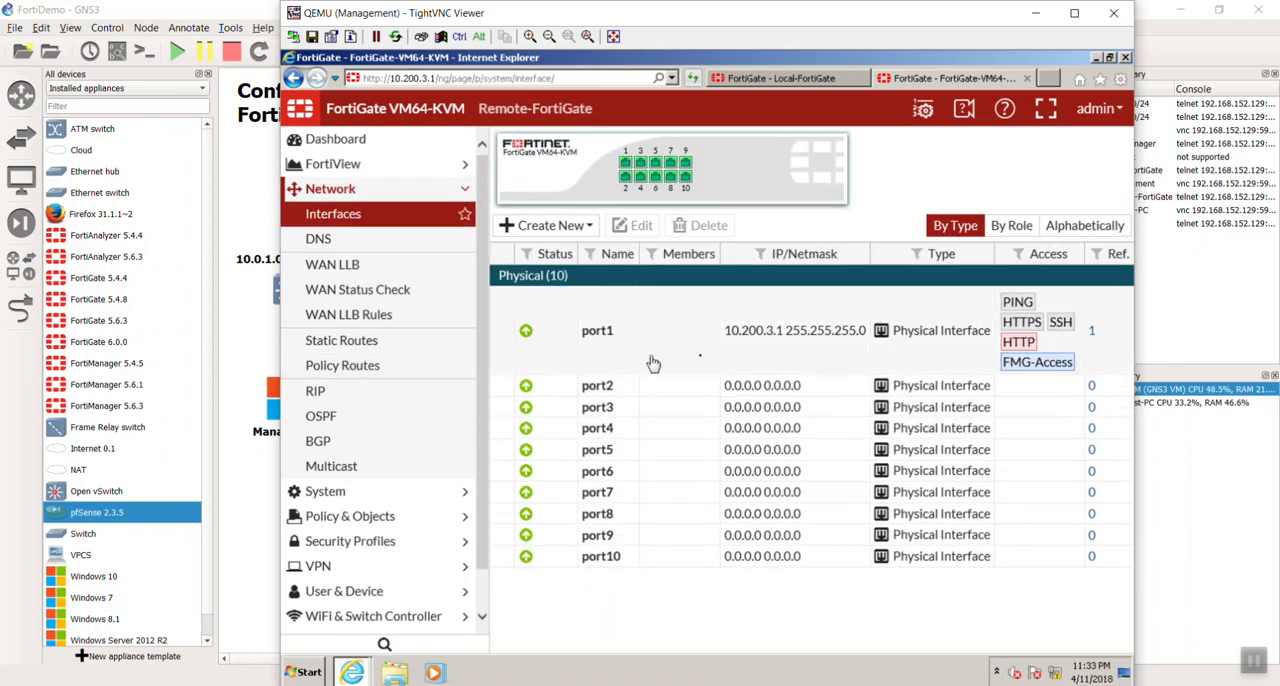
double_click(705, 397)
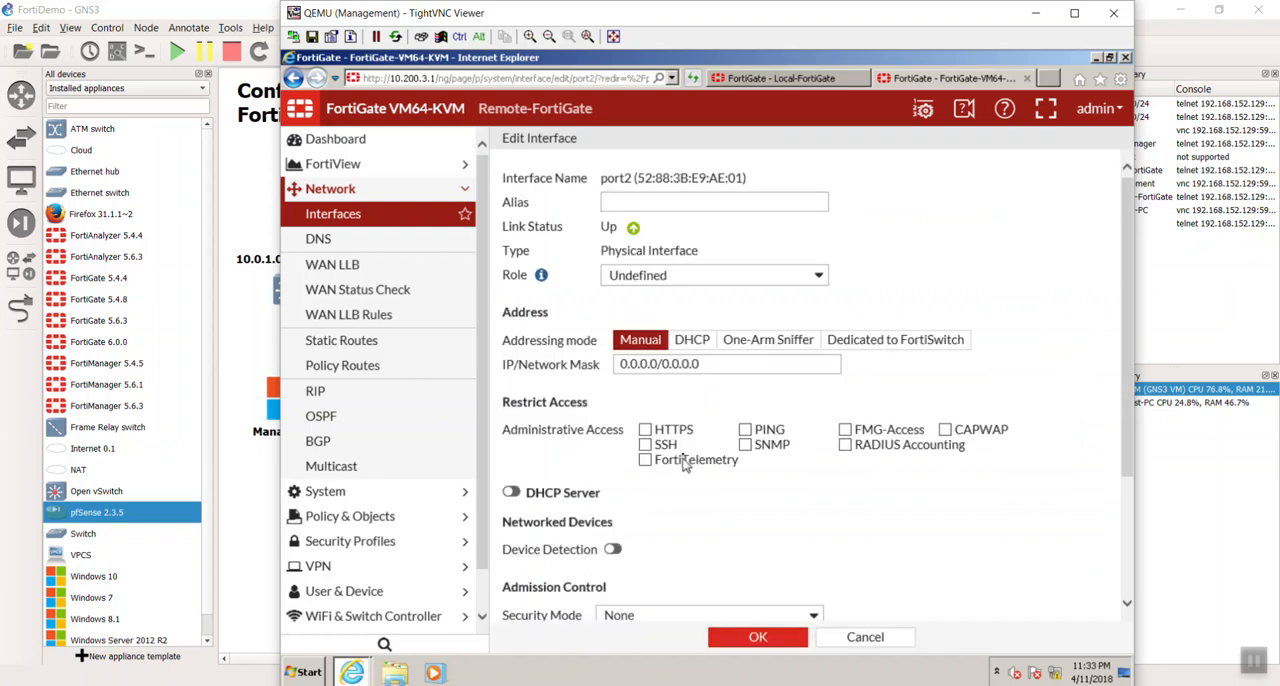
click(673, 203)
text(WAN2)
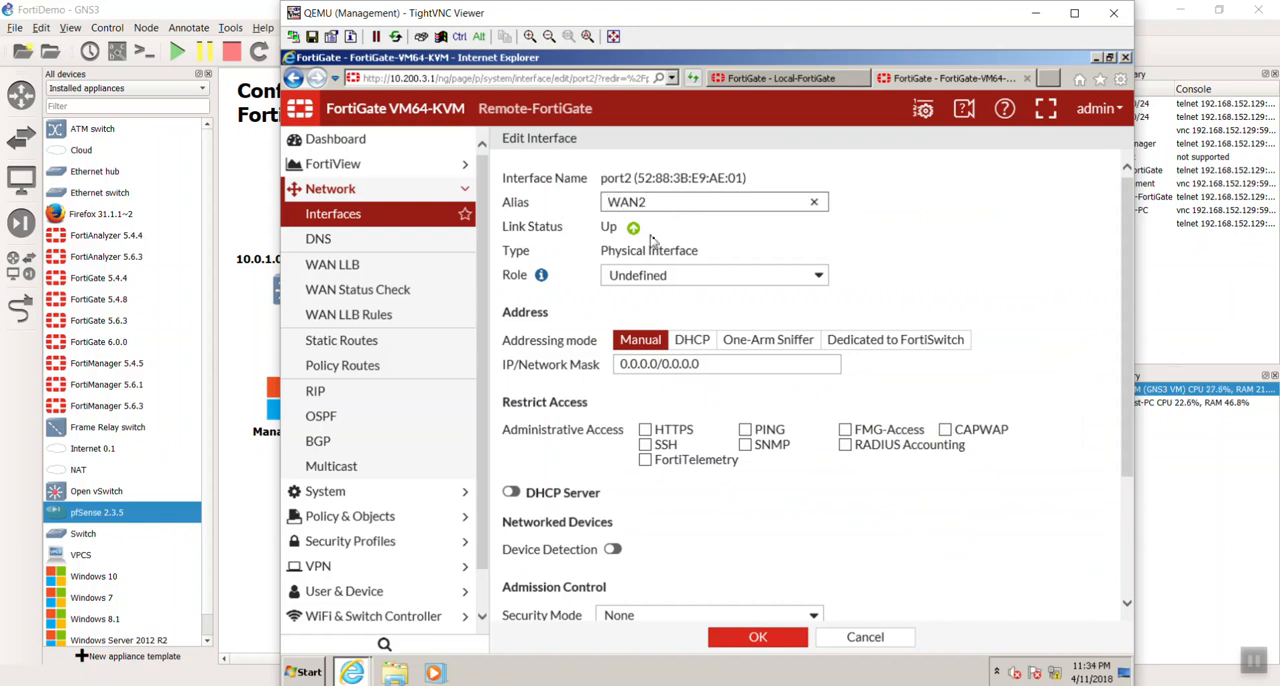
click(684, 276)
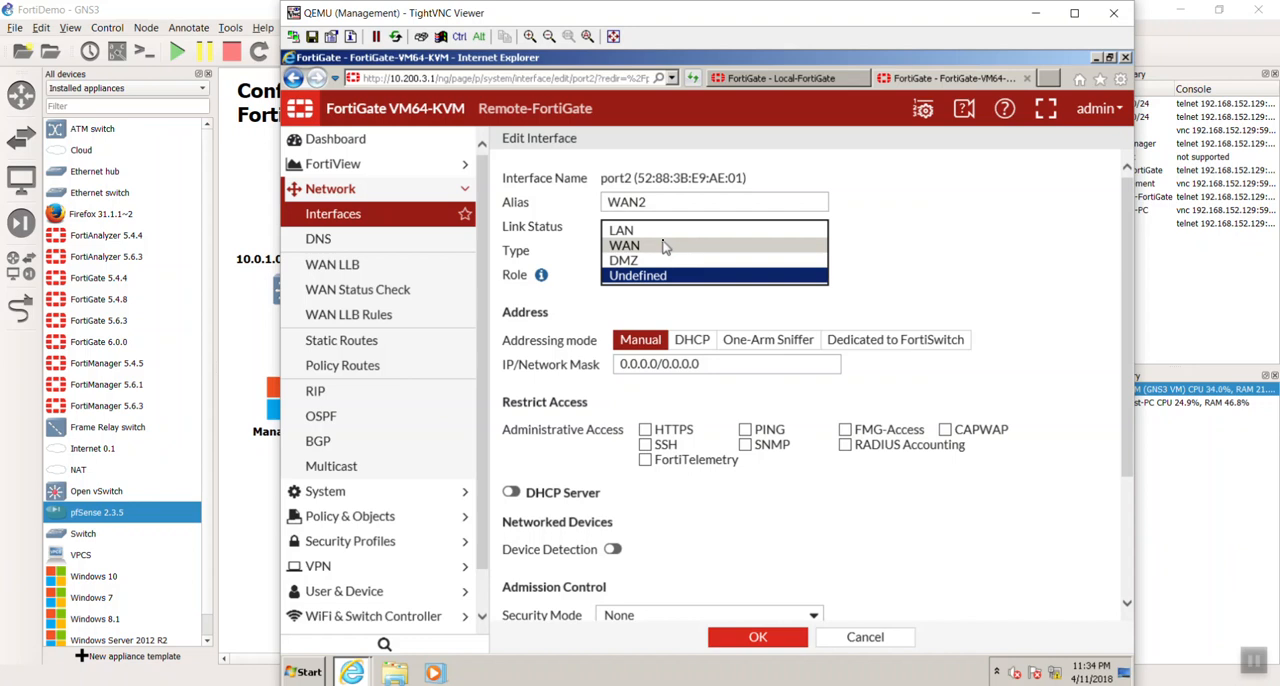
click(666, 246)
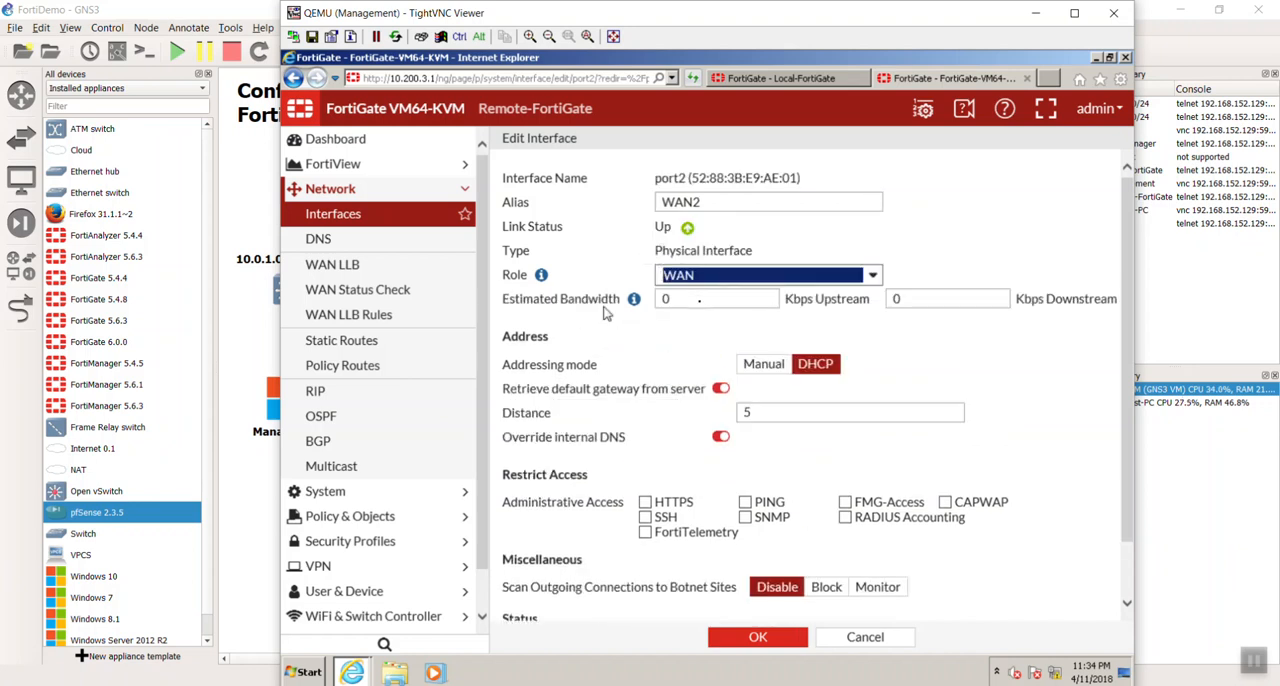
- Give port2 the manual address 10.200.4.1/24, allow PING access, save the interface and dismiss the AutoComplete prompt
click(754, 366)
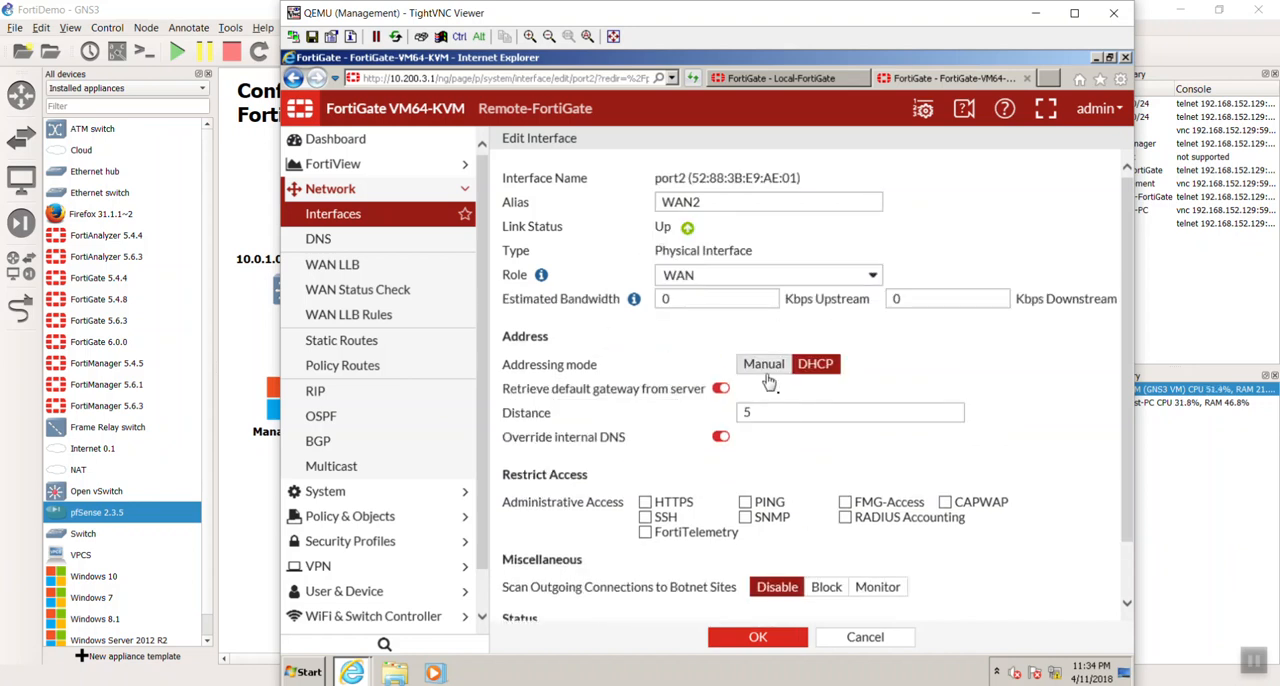
drag(735, 386, 600, 386)
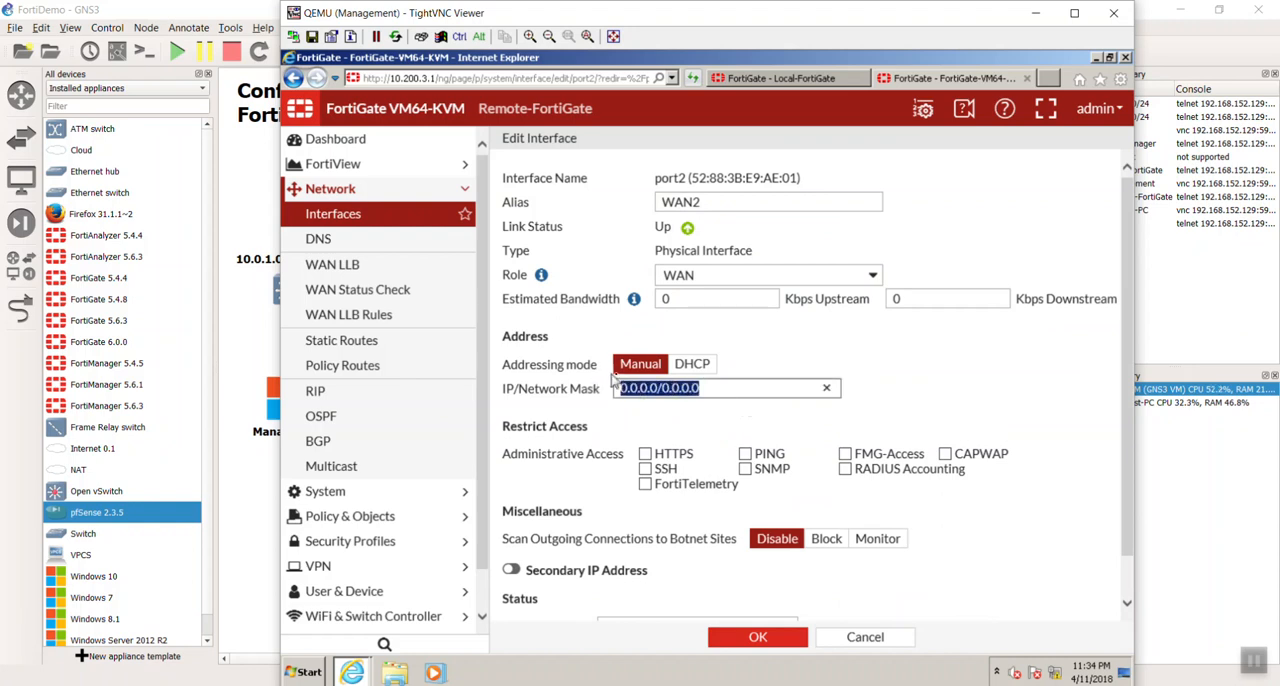
text(10)
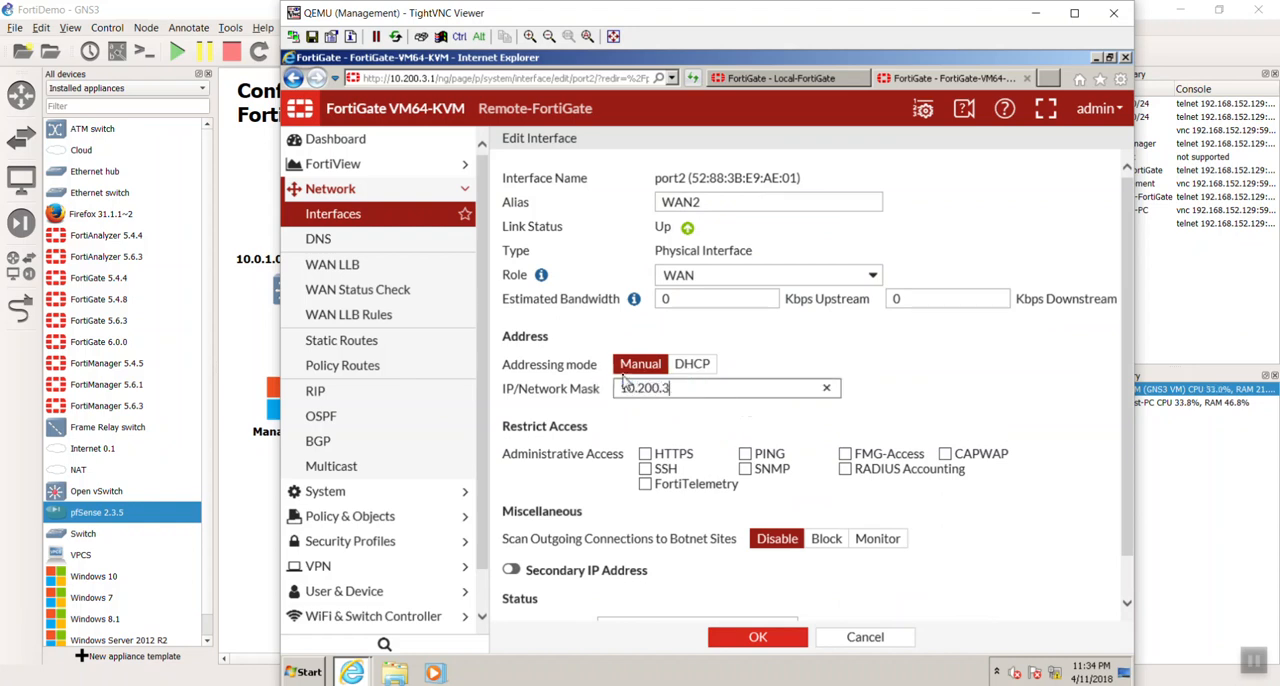
text(.200.4.1/24)
click(746, 455)
scroll(660, 565, down, 1)
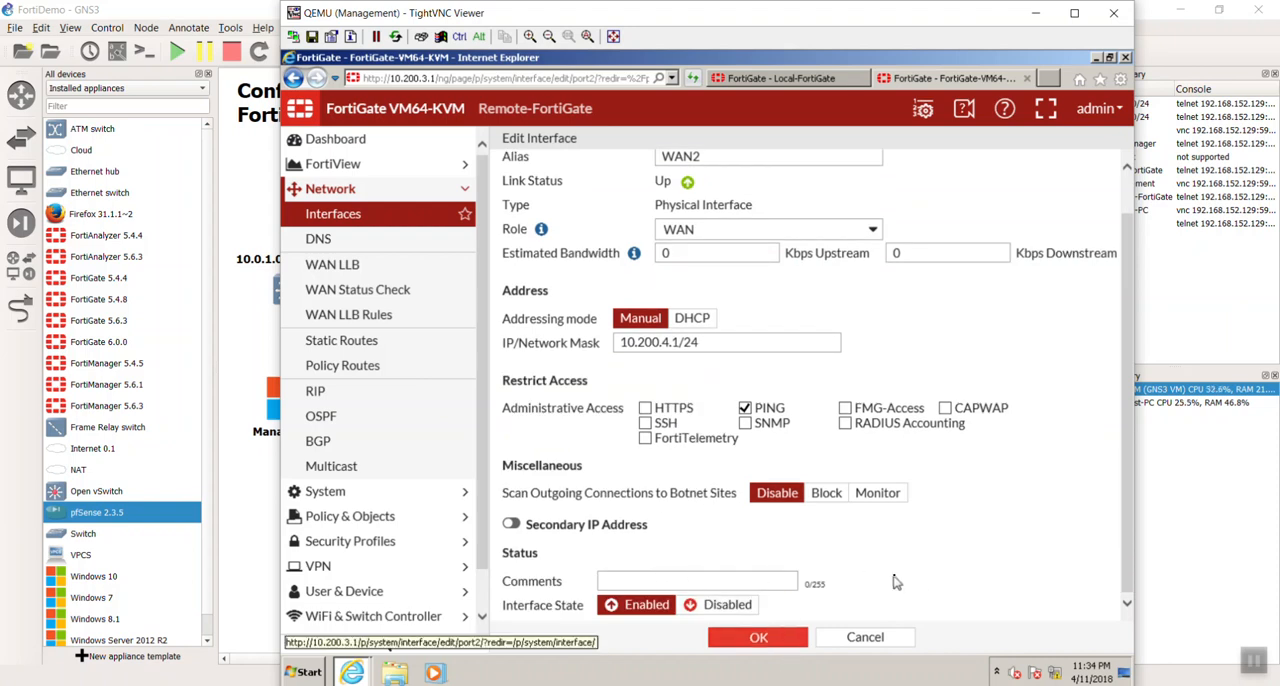
click(784, 634)
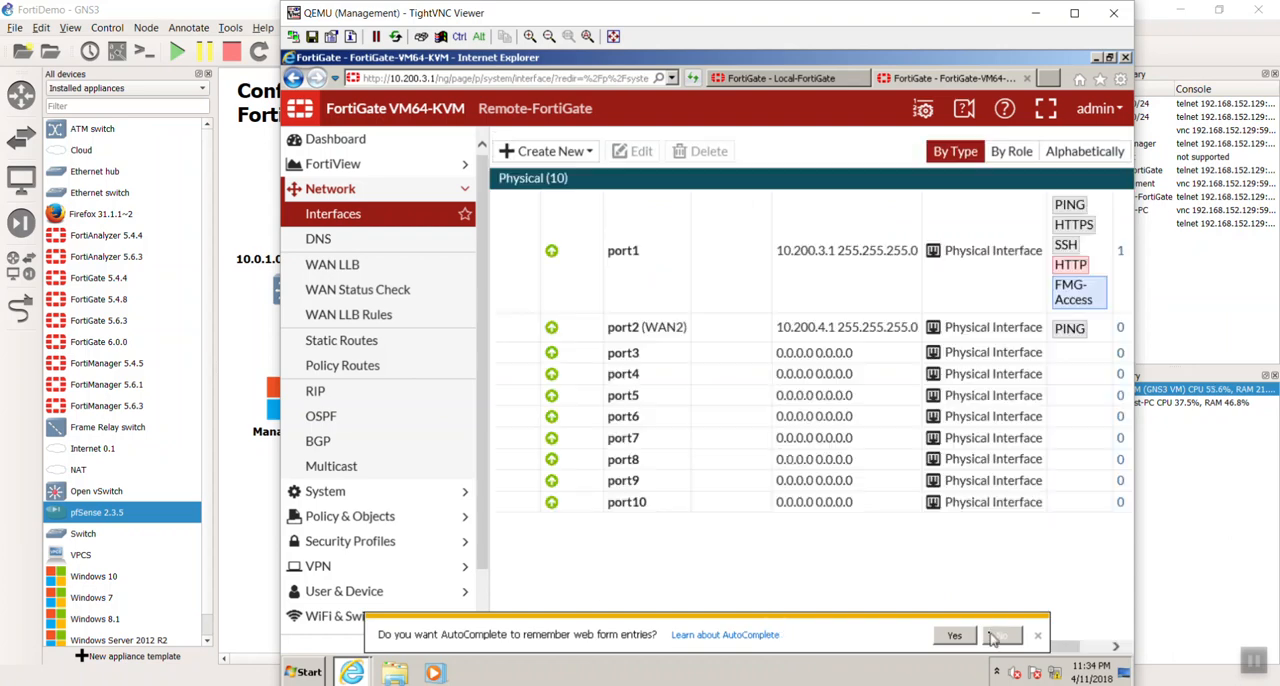
click(1037, 636)
- Edit the Remote-FortiGate's port1 interface, setting its role to WAN and its addressing mode to Manual
double_click(645, 334)
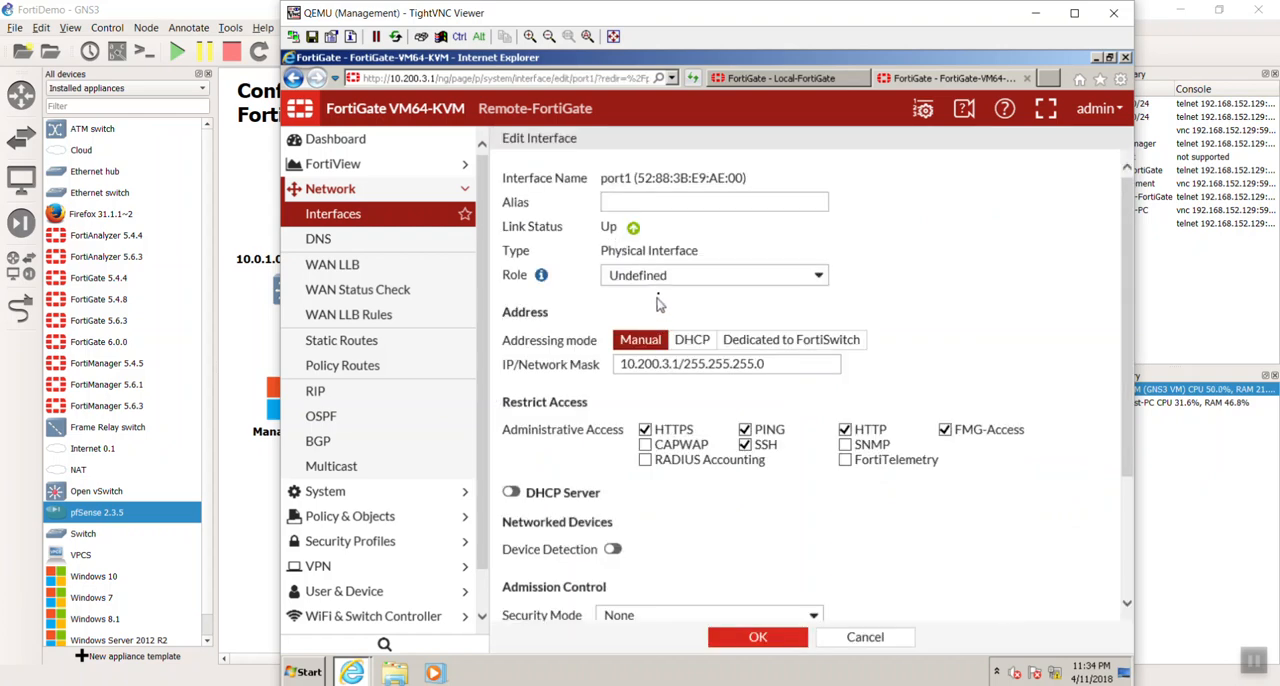
click(665, 280)
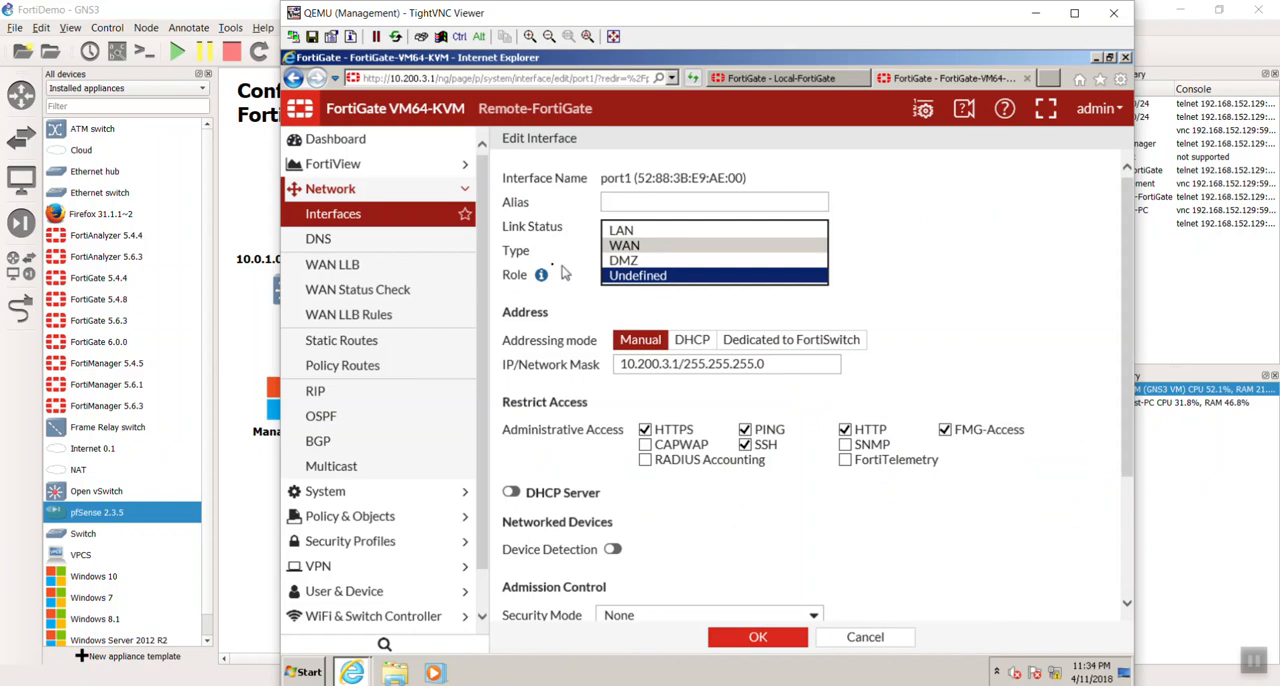
click(616, 246)
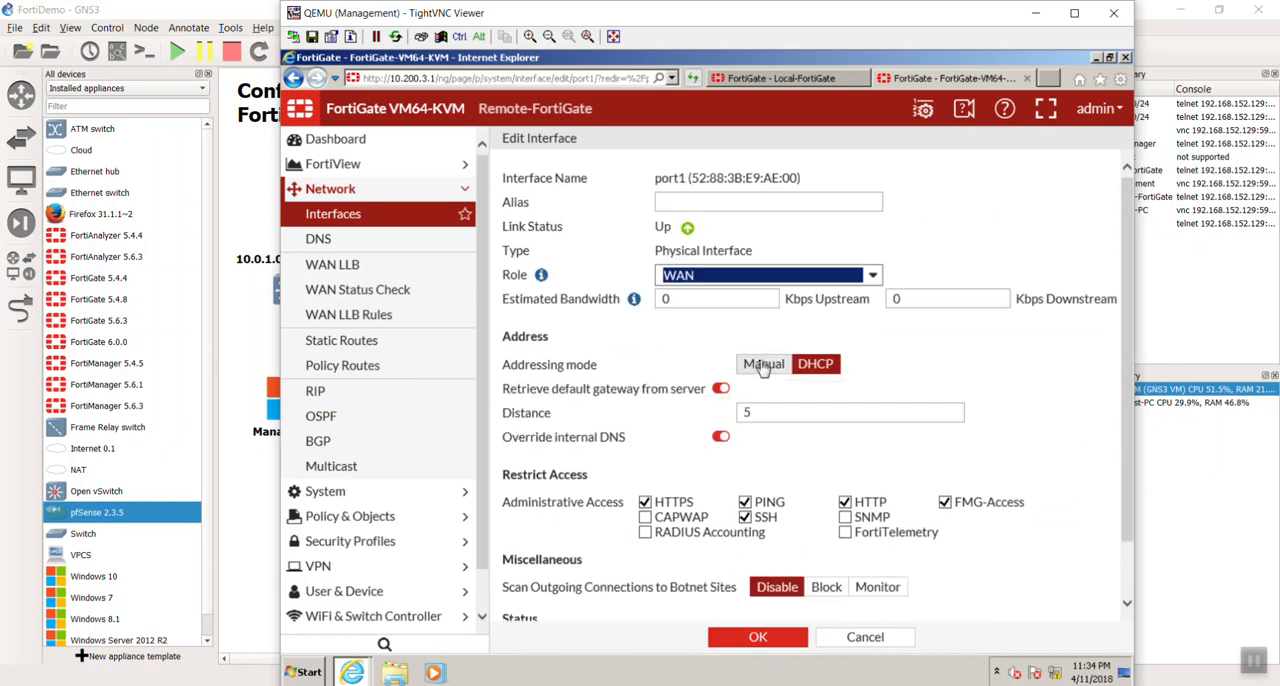
click(763, 366)
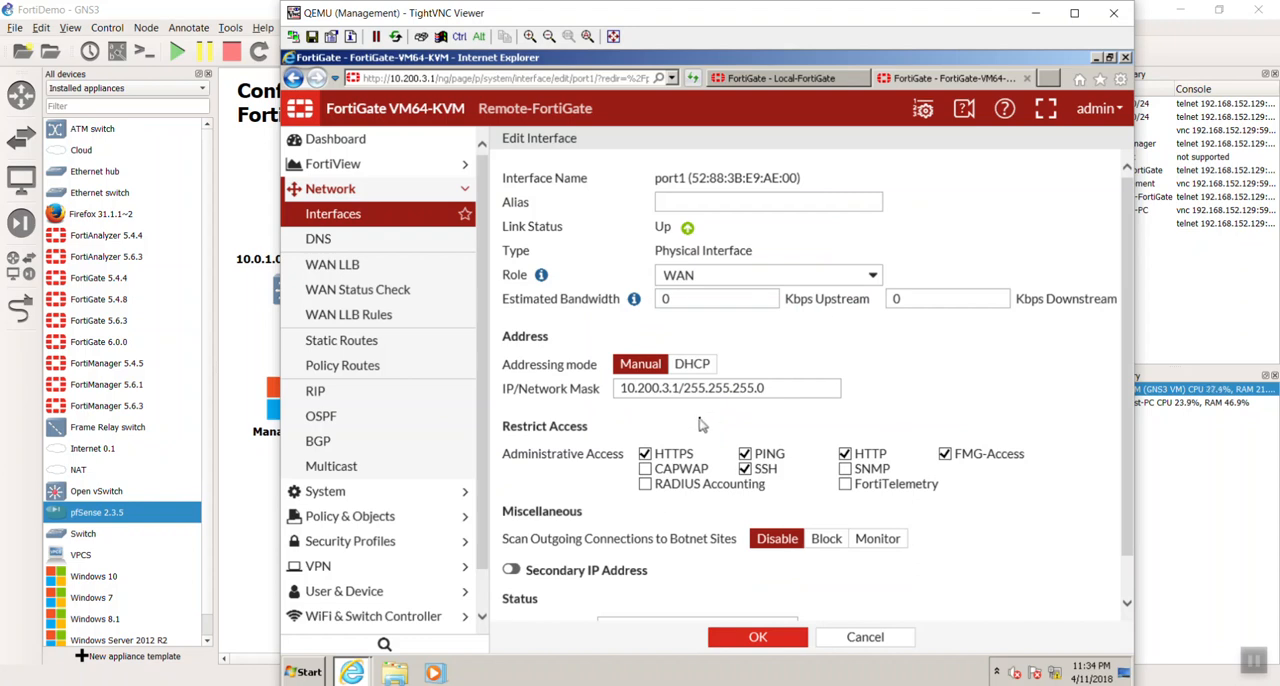
scroll(700, 425, down, 1)
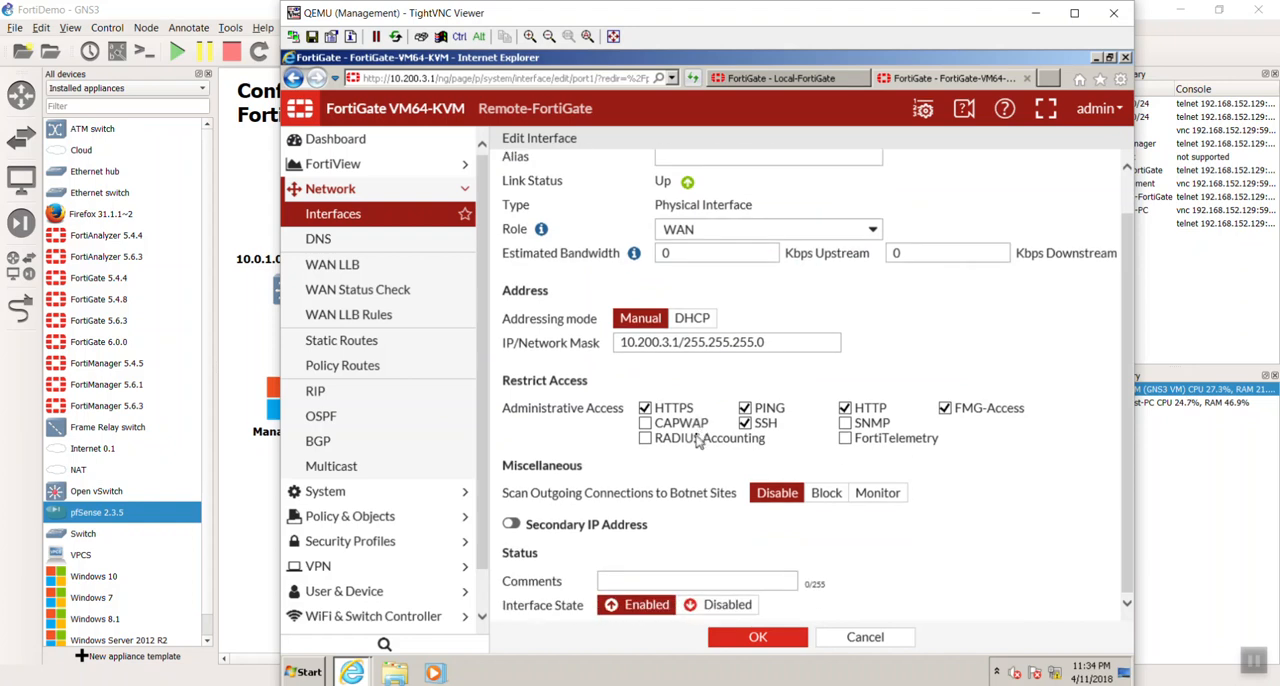
scroll(700, 444, up, 1)
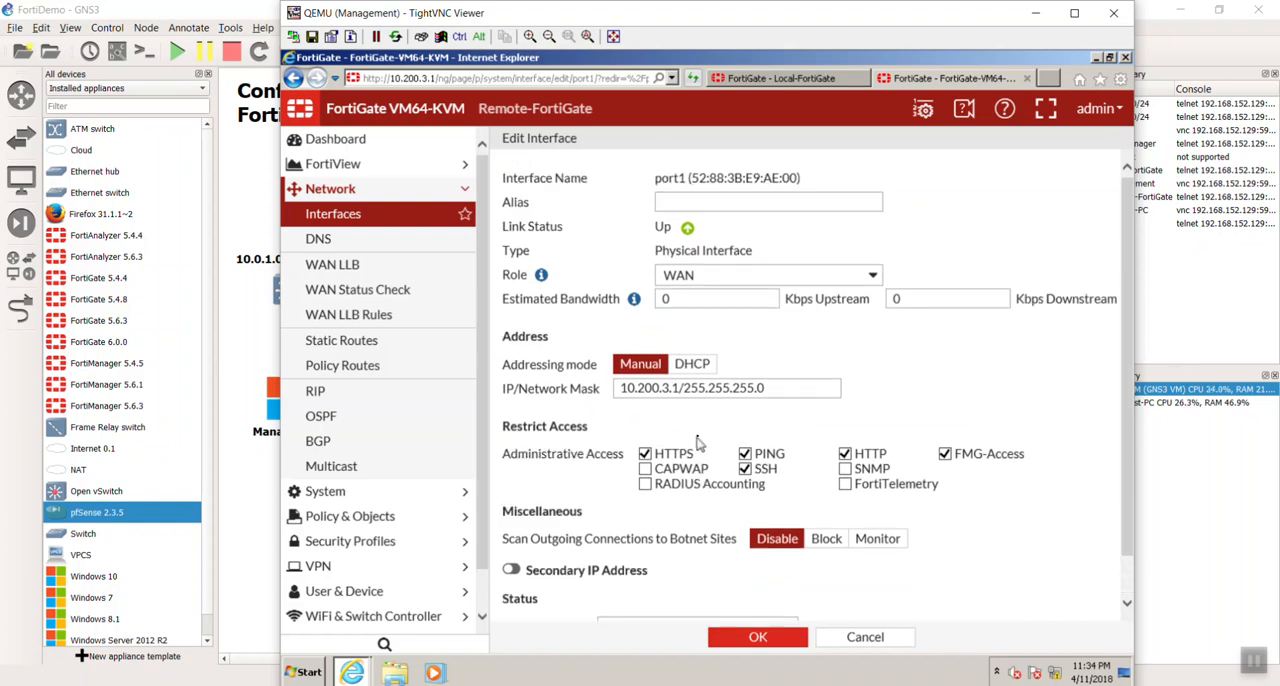
- Give port1 the alias WAN1, save the interface and dismiss the AutoComplete prompt
click(764, 200)
text(WAN1)
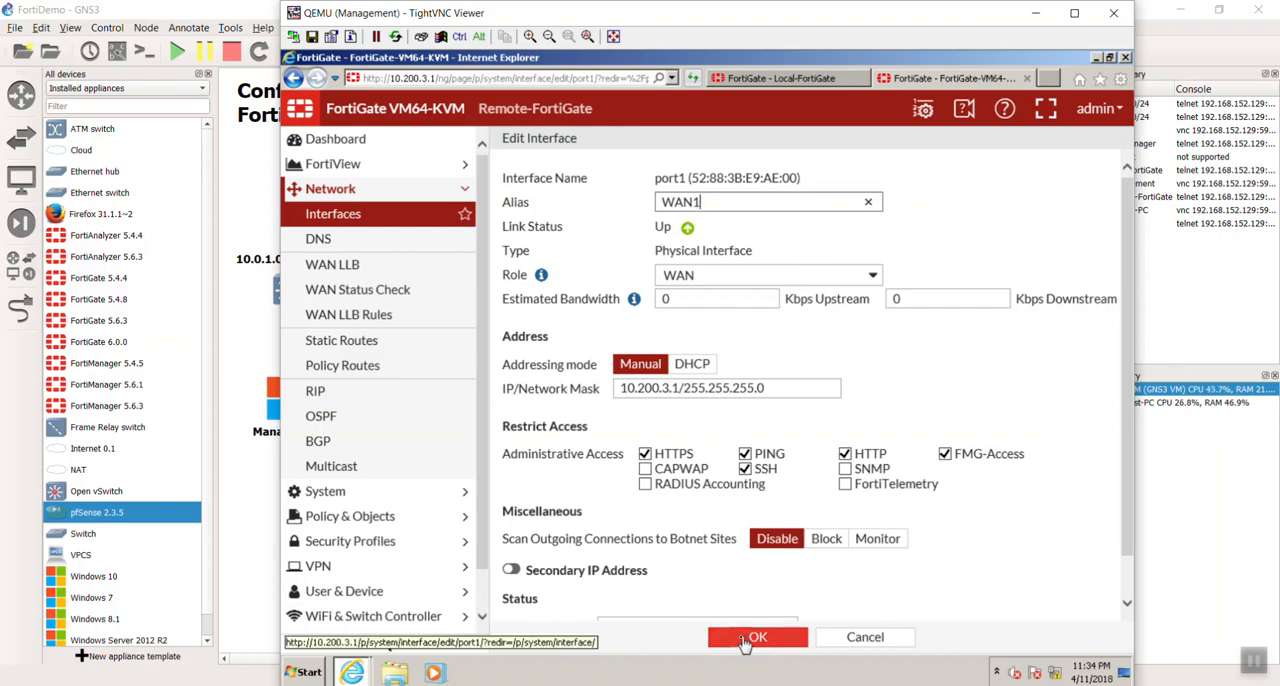
click(745, 640)
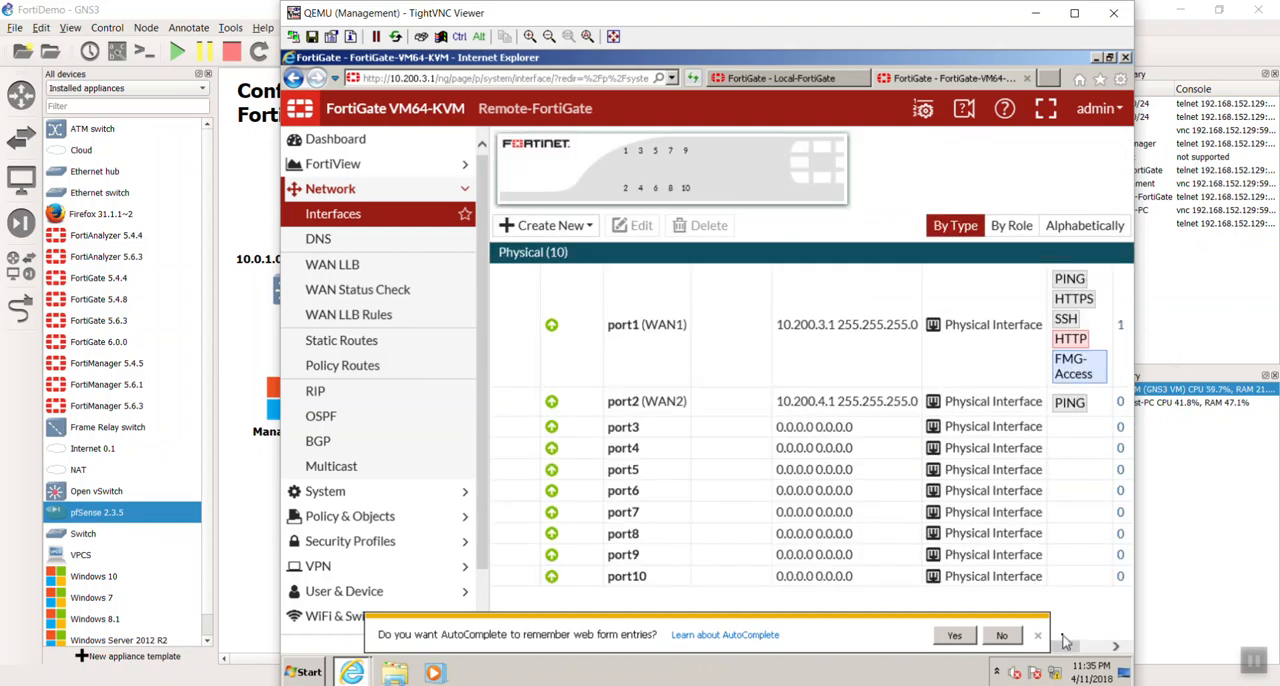
click(1037, 635)
- Edit the Remote-FortiGate's port3 interface, giving it the alias LAN and the role LAN
click(697, 452)
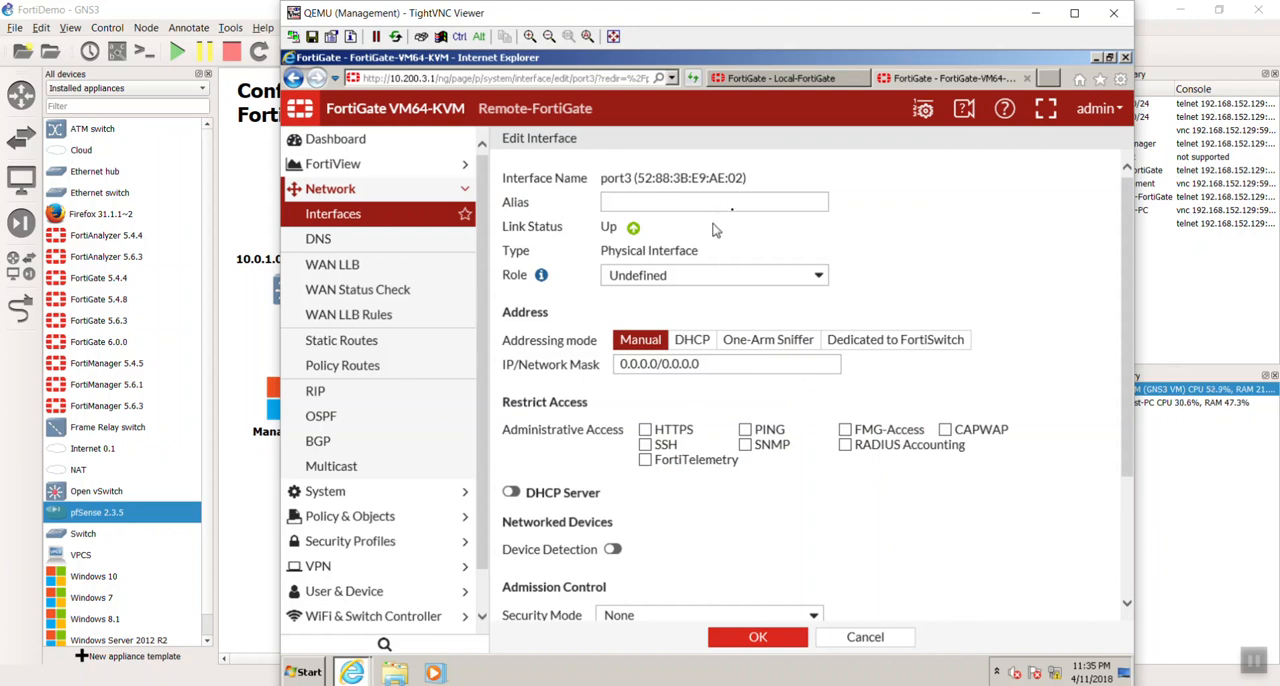
click(744, 204)
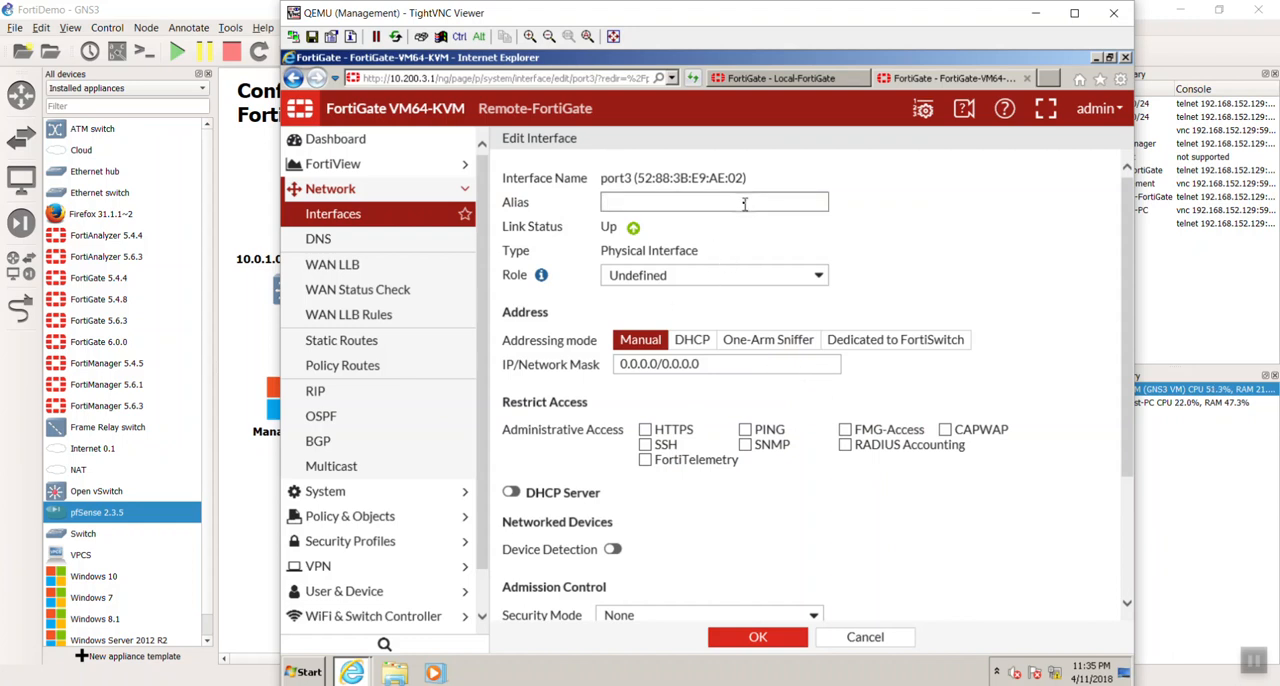
text(LAN)
click(720, 273)
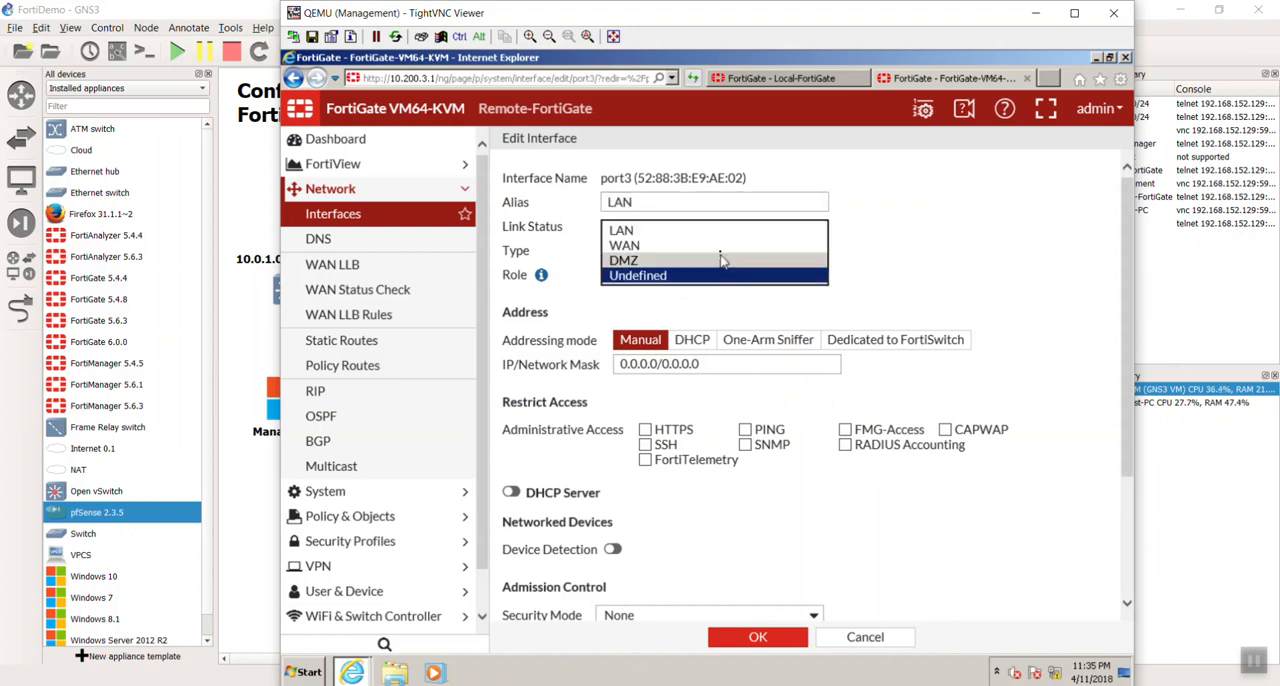
click(720, 232)
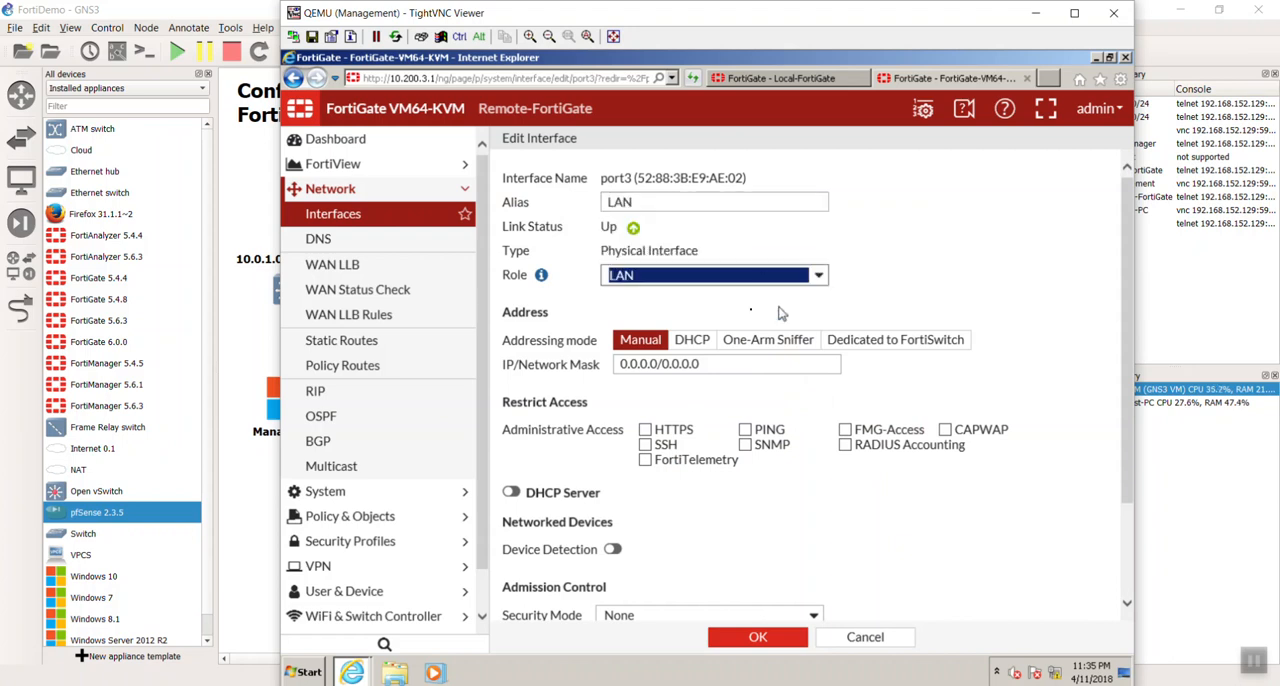
- Set port3's IP/network mask to 10.0.2.254/24 and allow HTTPS, PING and SSH administrative access
drag(716, 363, 620, 366)
text(10.0.2.)
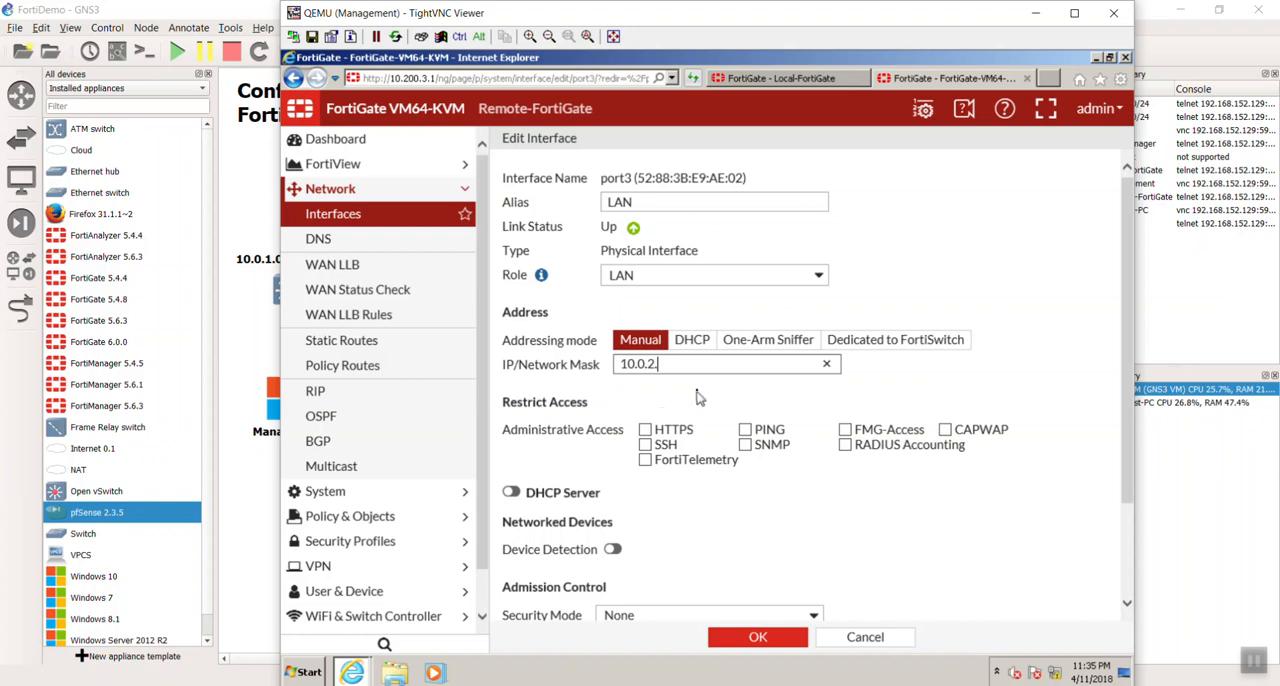
text(254/24)
click(645, 429)
click(745, 429)
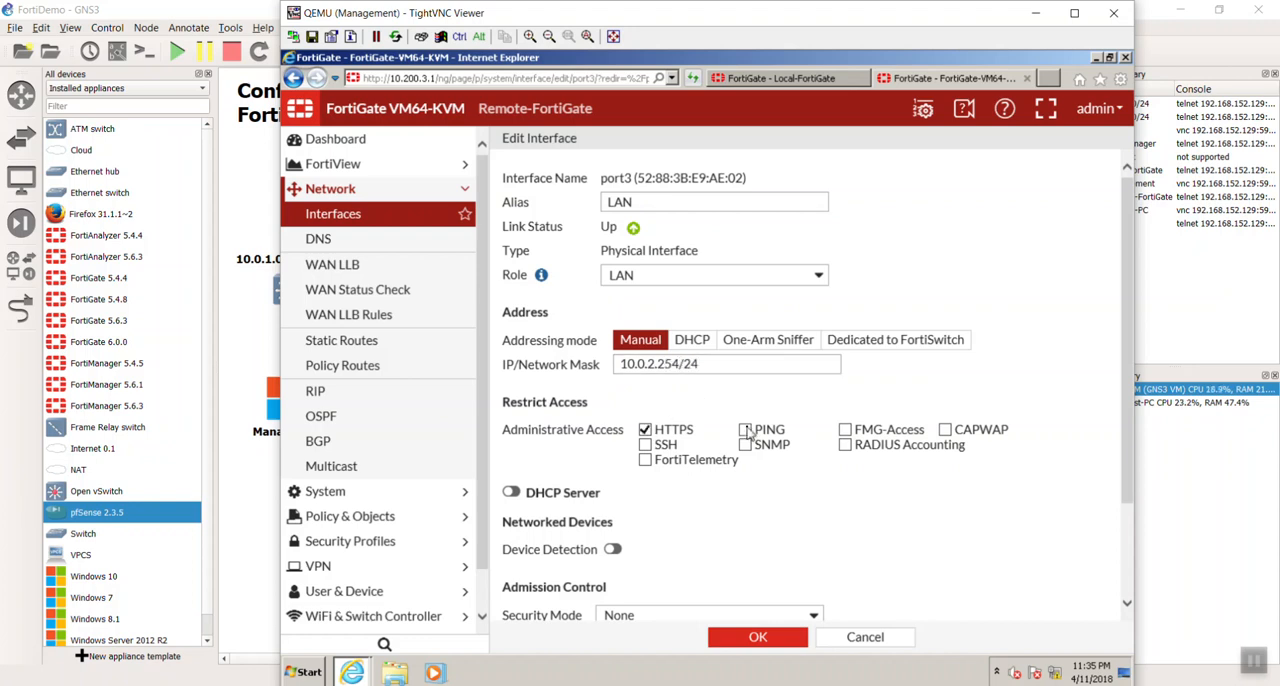
click(645, 444)
- Enable the DHCP server on port3 and set the end IP of its address range to 10.0.2.125
click(511, 492)
scroll(688, 512, down, 3)
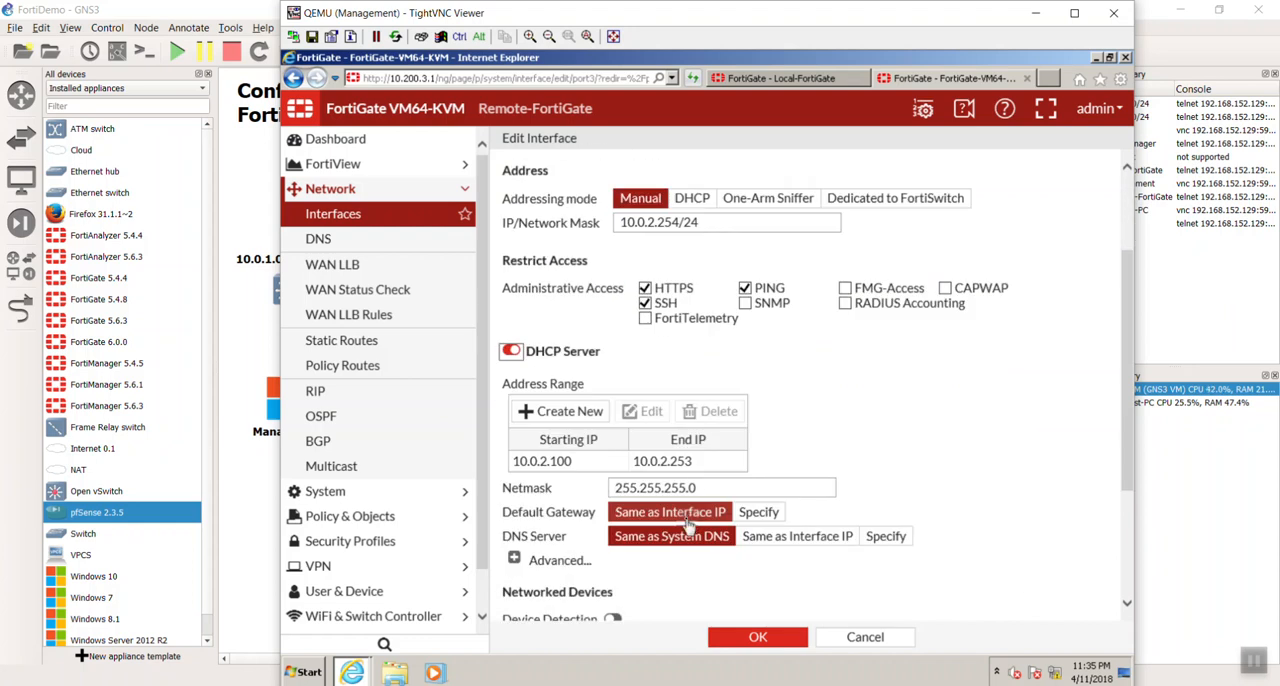
double_click(687, 467)
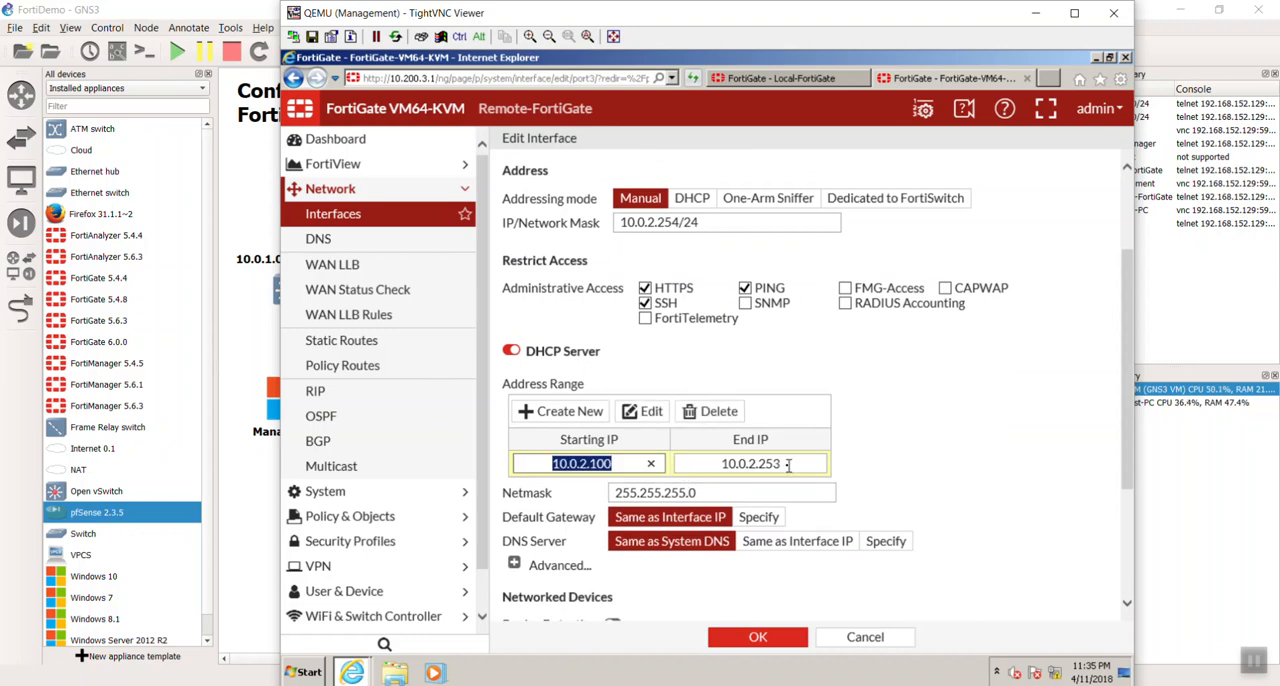
key(BackSpace)
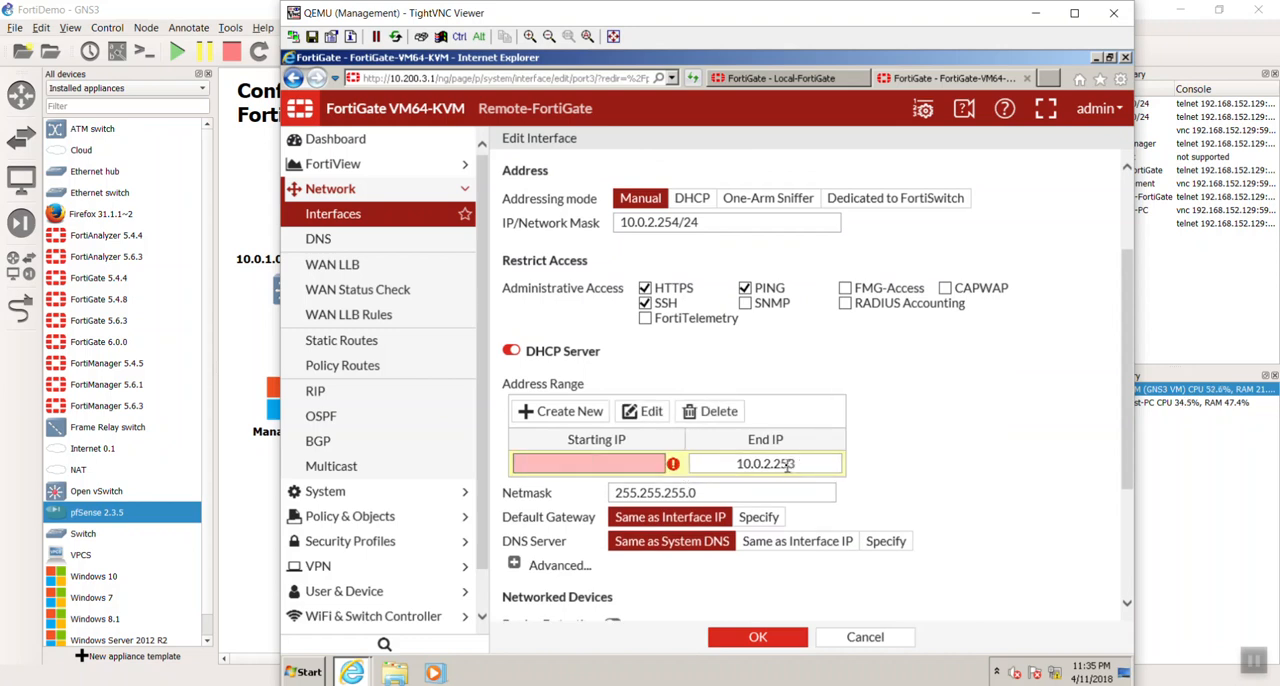
key(ctrl+z)
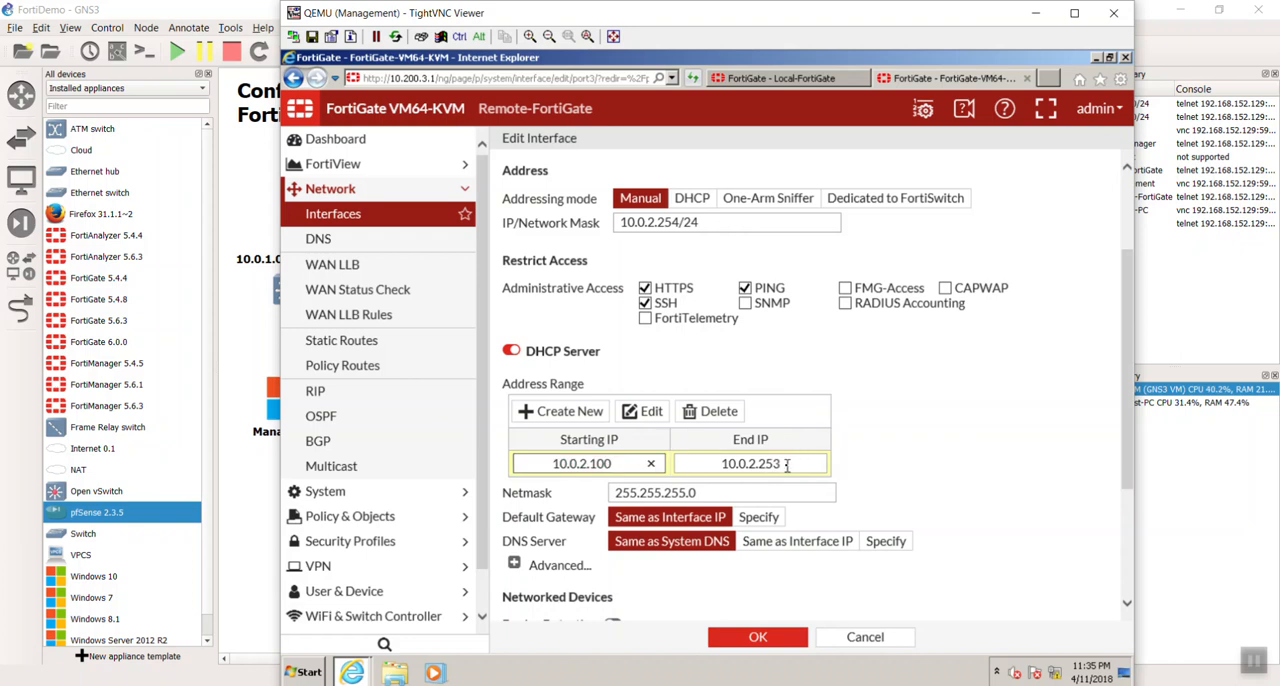
click(787, 464)
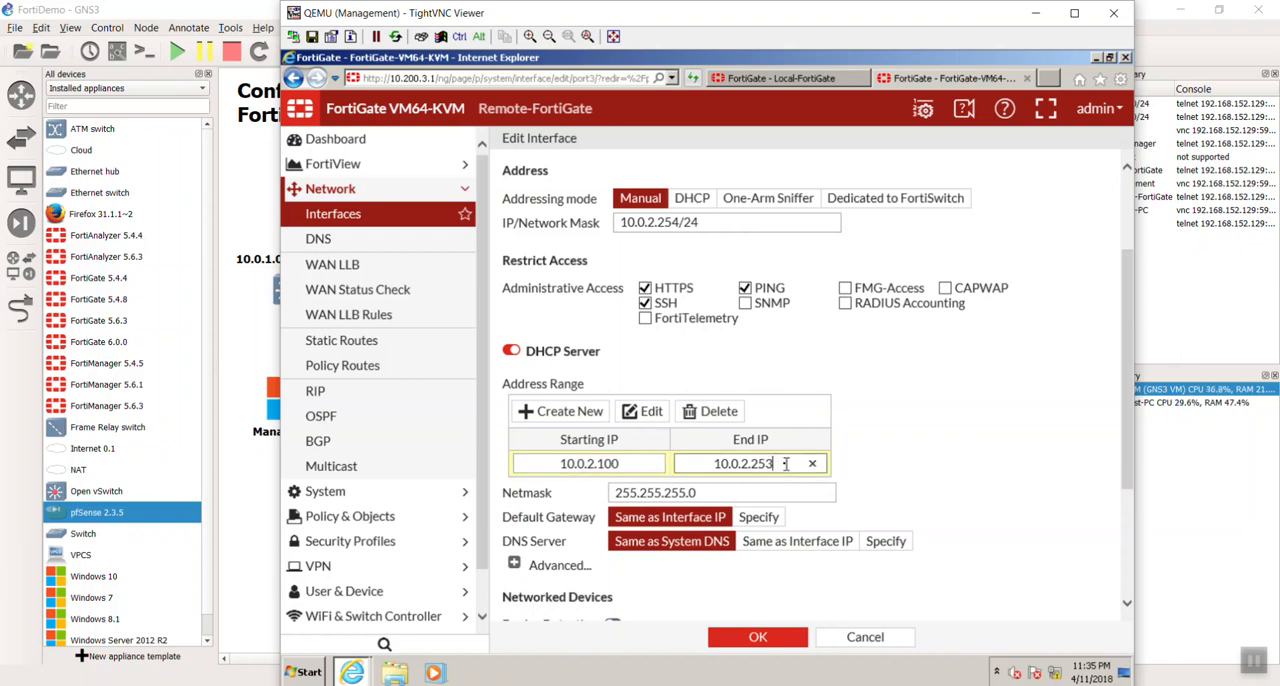
key(BackSpace)
key(BackSpace)
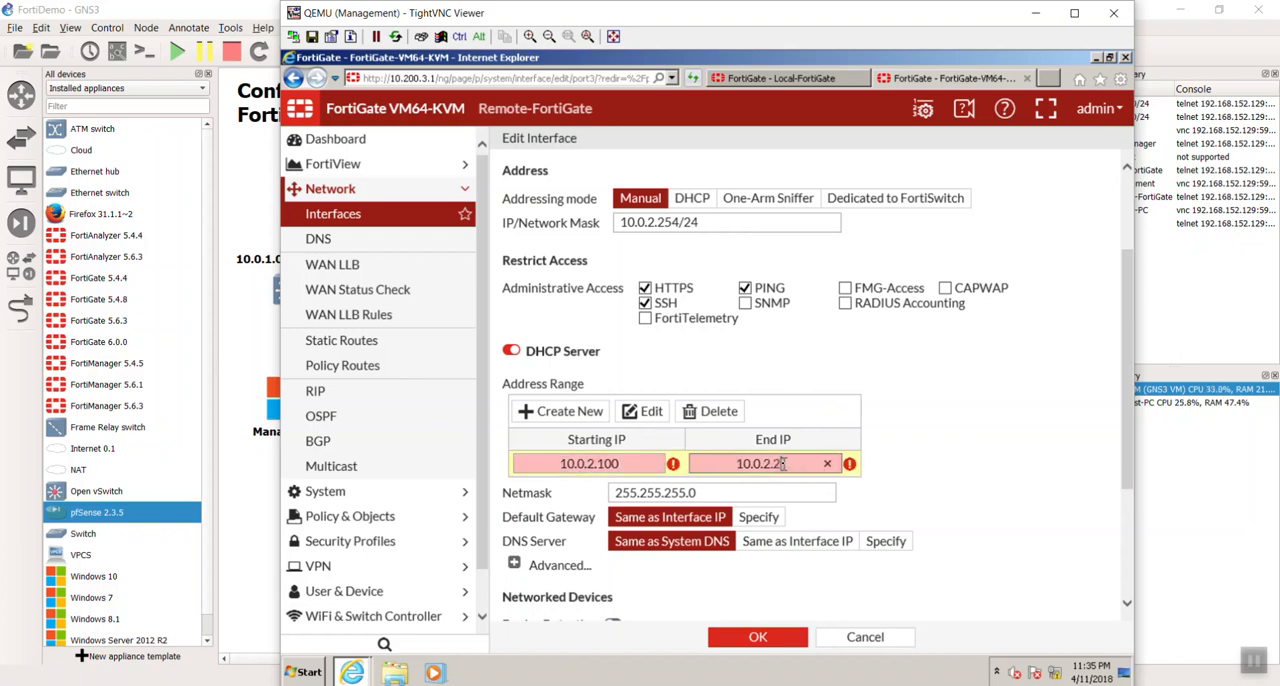
key(BackSpace)
text(125)
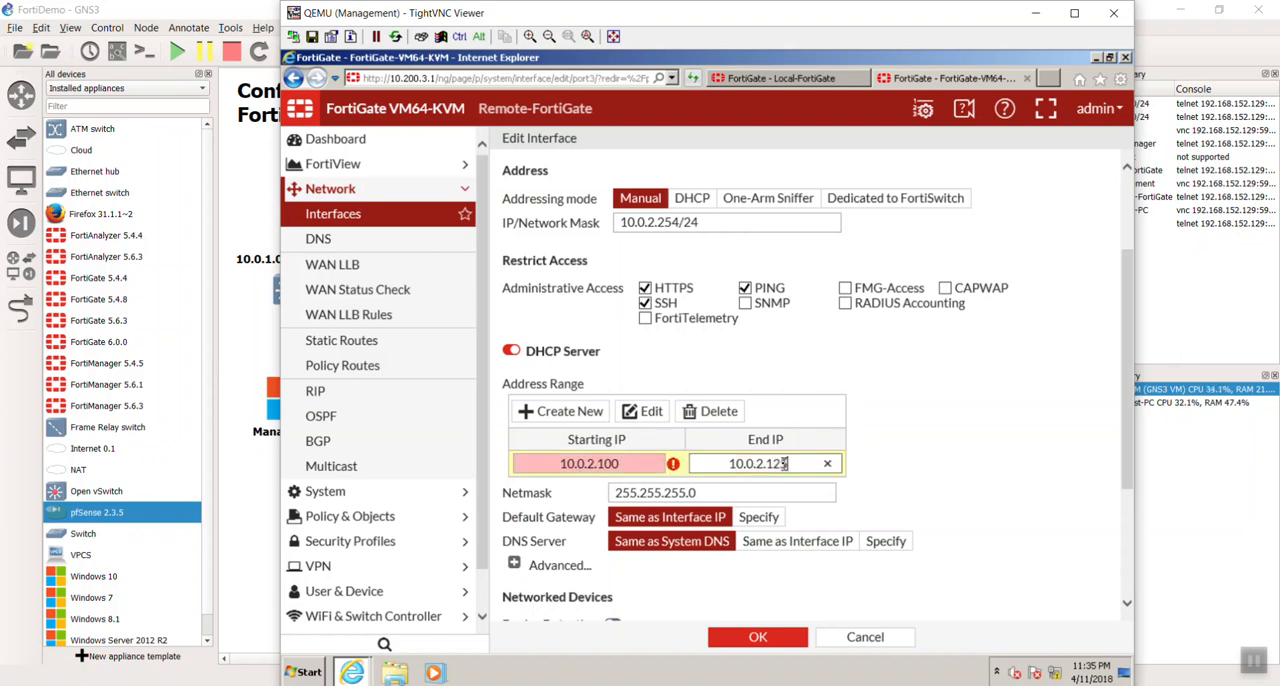
click(952, 495)
- Turn on device detection for port3 and save the interface
scroll(960, 512, down, 1)
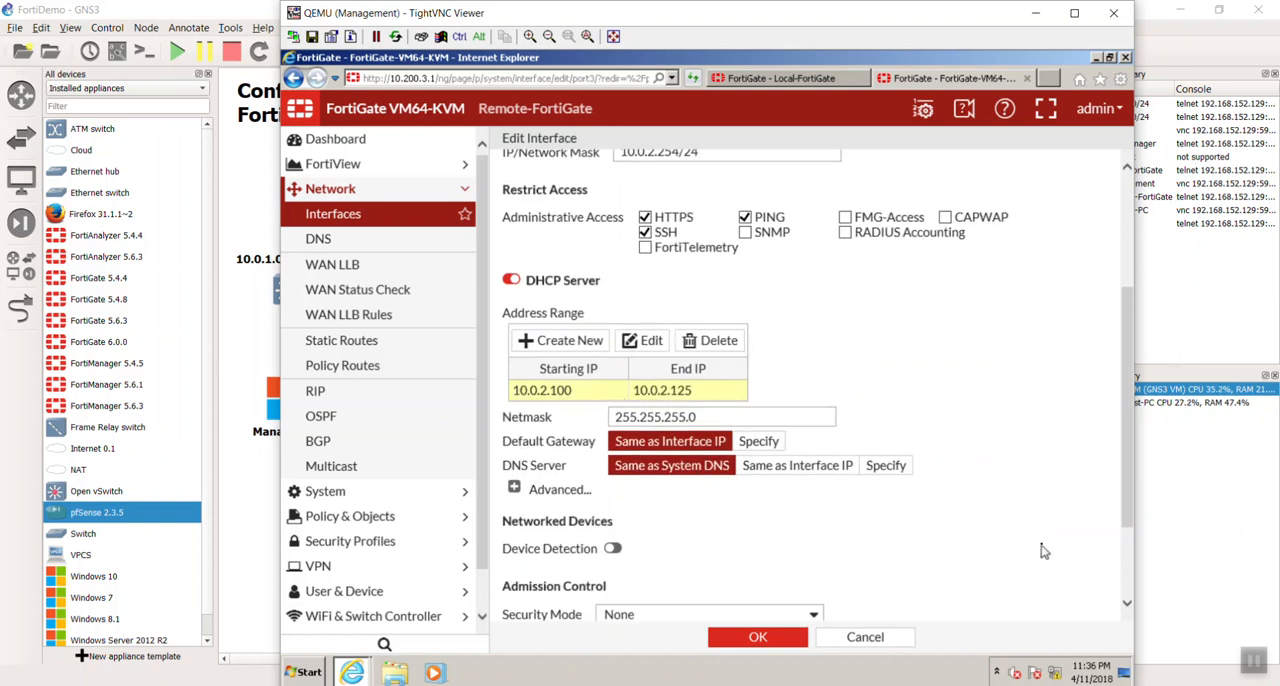
scroll(1043, 549, down, 2)
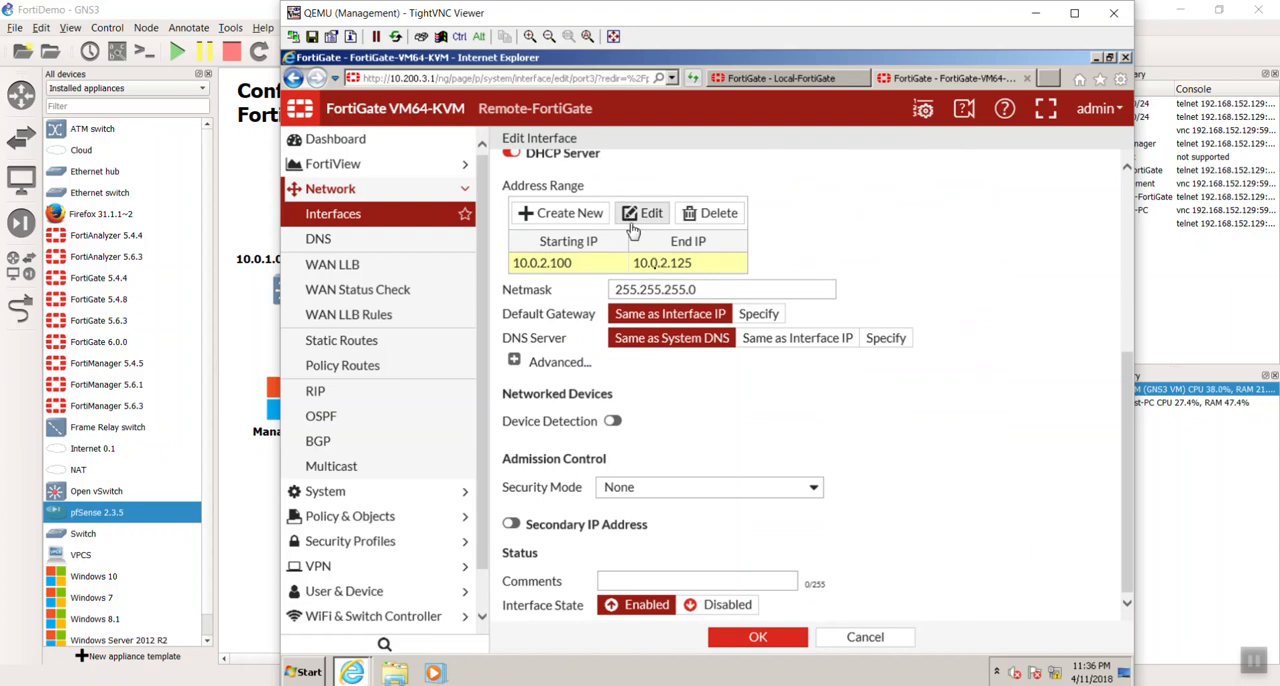
click(614, 421)
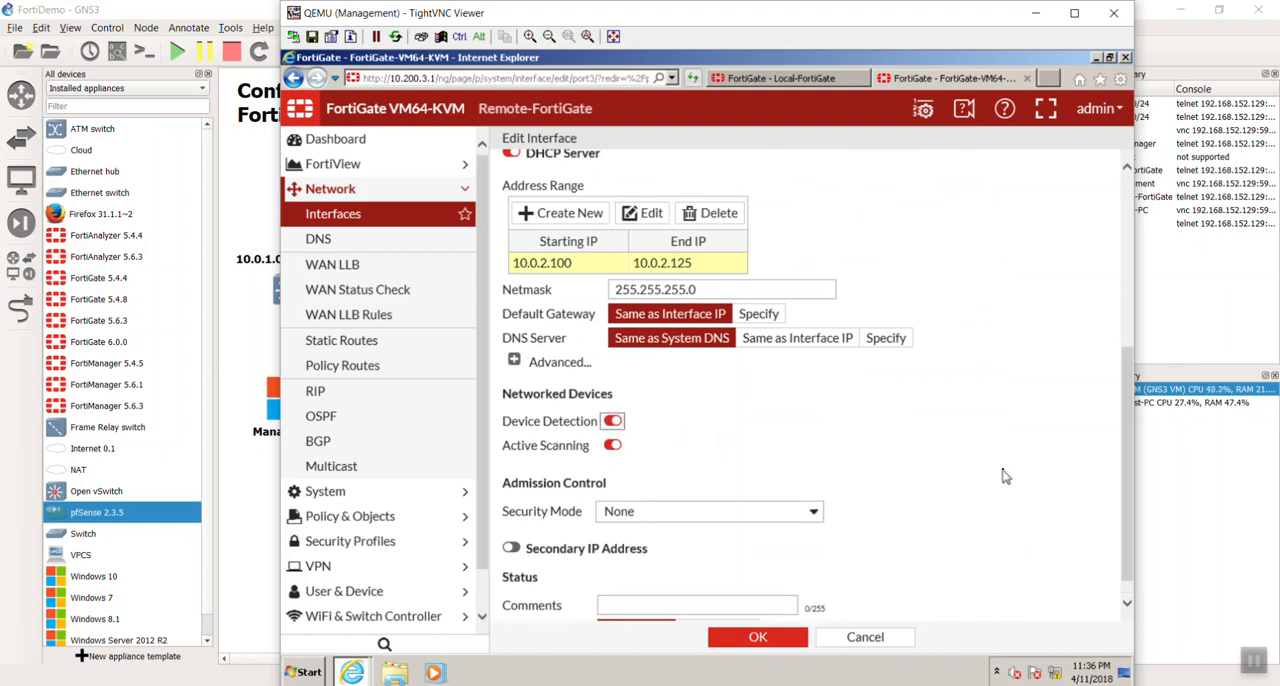
scroll(1005, 477, down, 1)
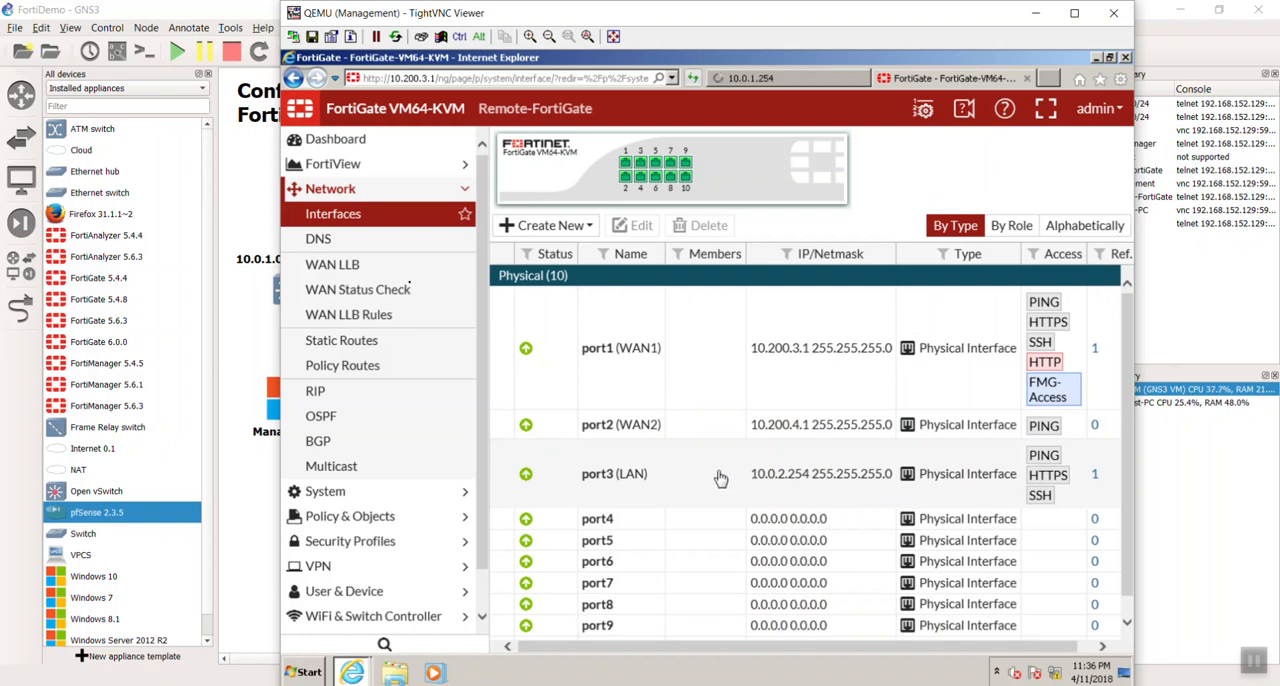
- Start a new static route on the Remote-FortiGate with priority 5 and administrative distance 20
click(350, 345)
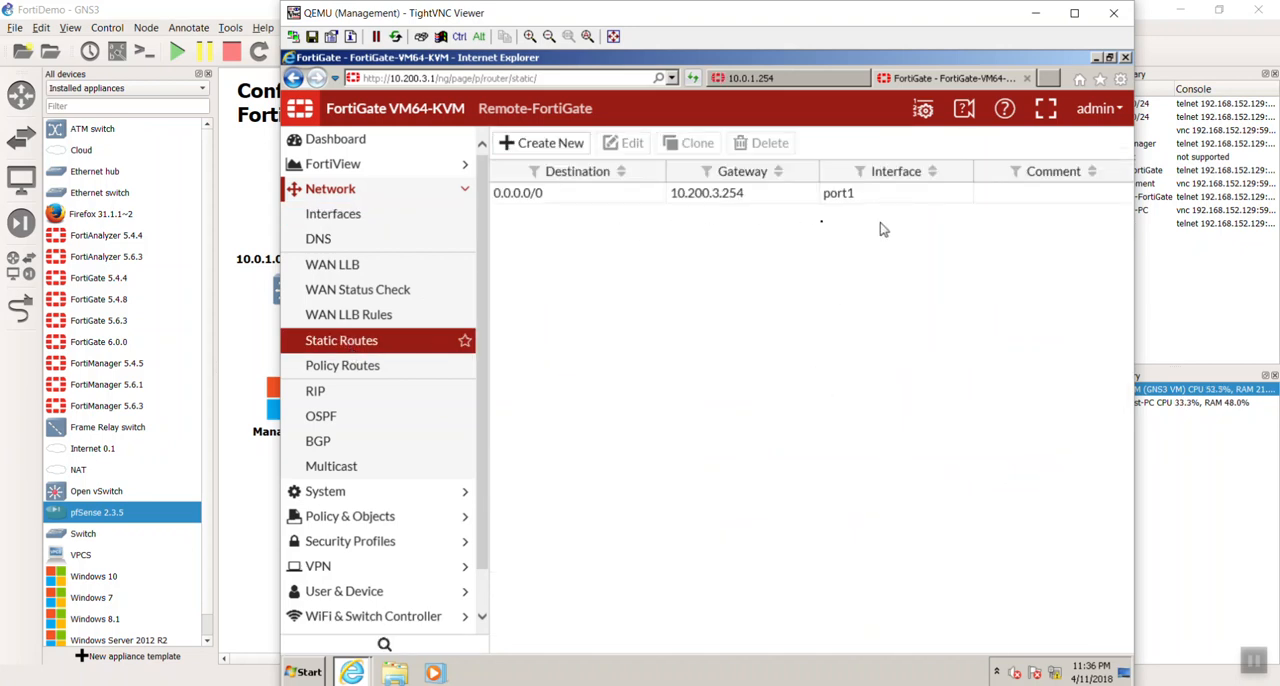
click(550, 145)
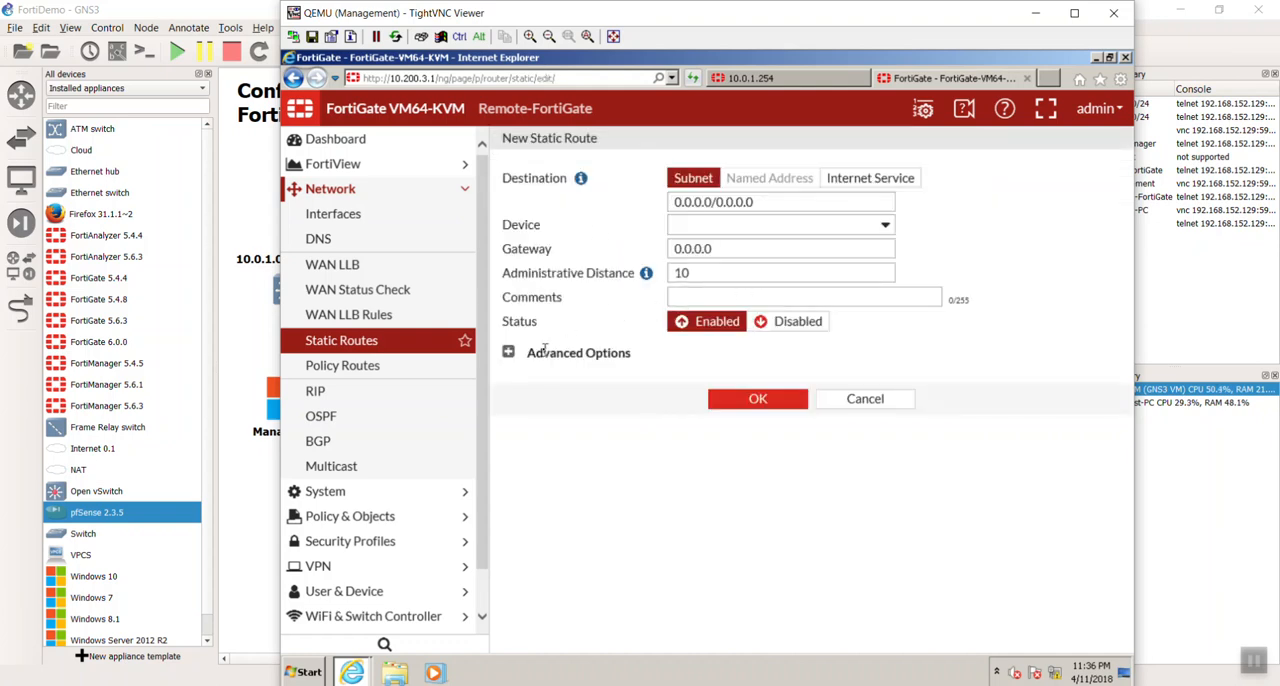
click(508, 352)
click(591, 375)
double_click(591, 378)
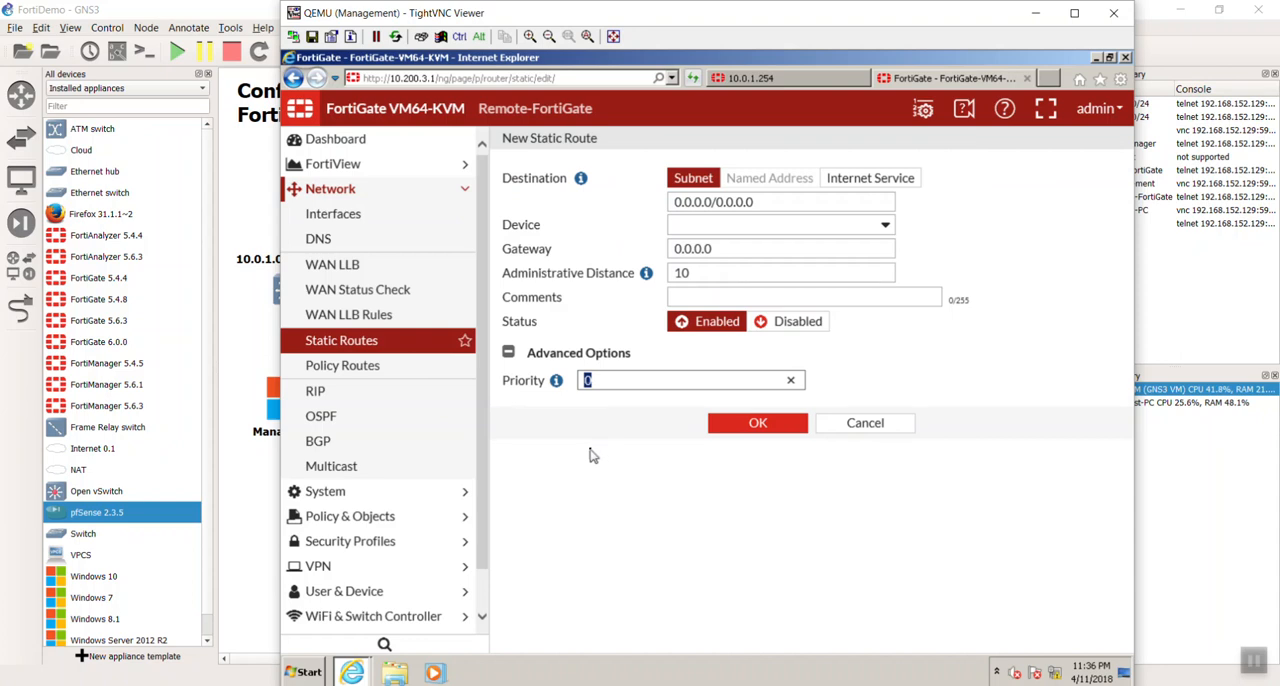
text(5)
double_click(745, 269)
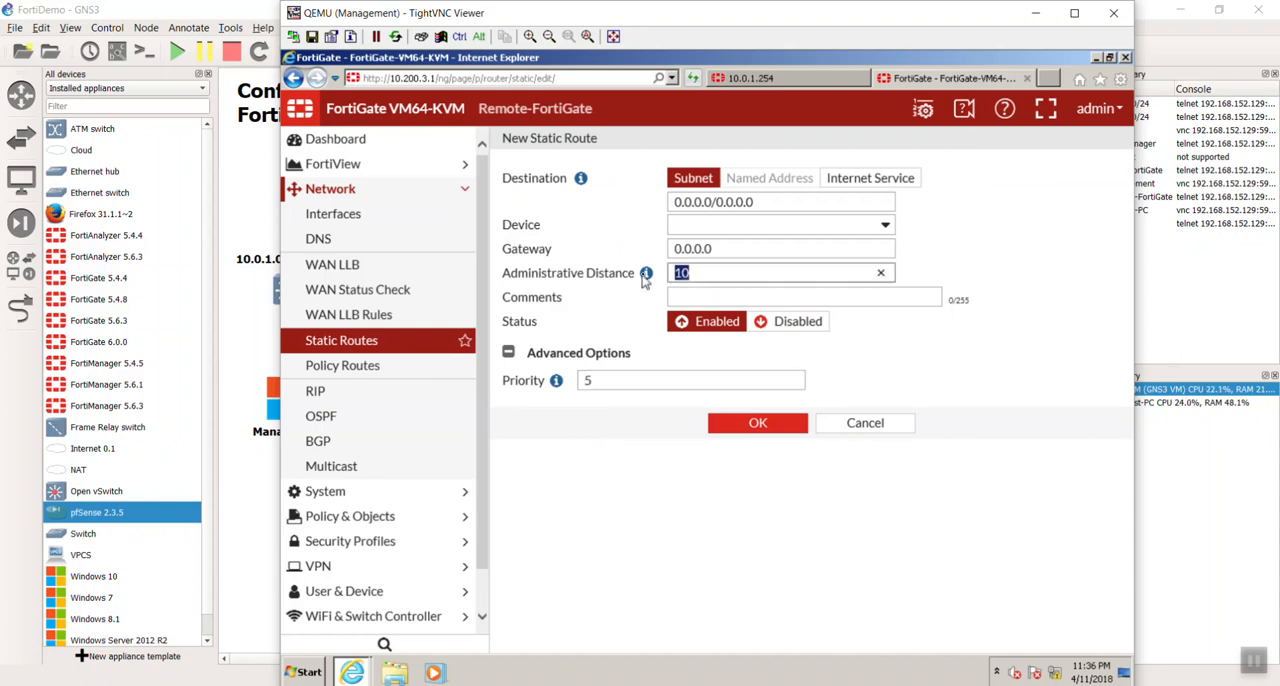
text(20)
click(644, 441)
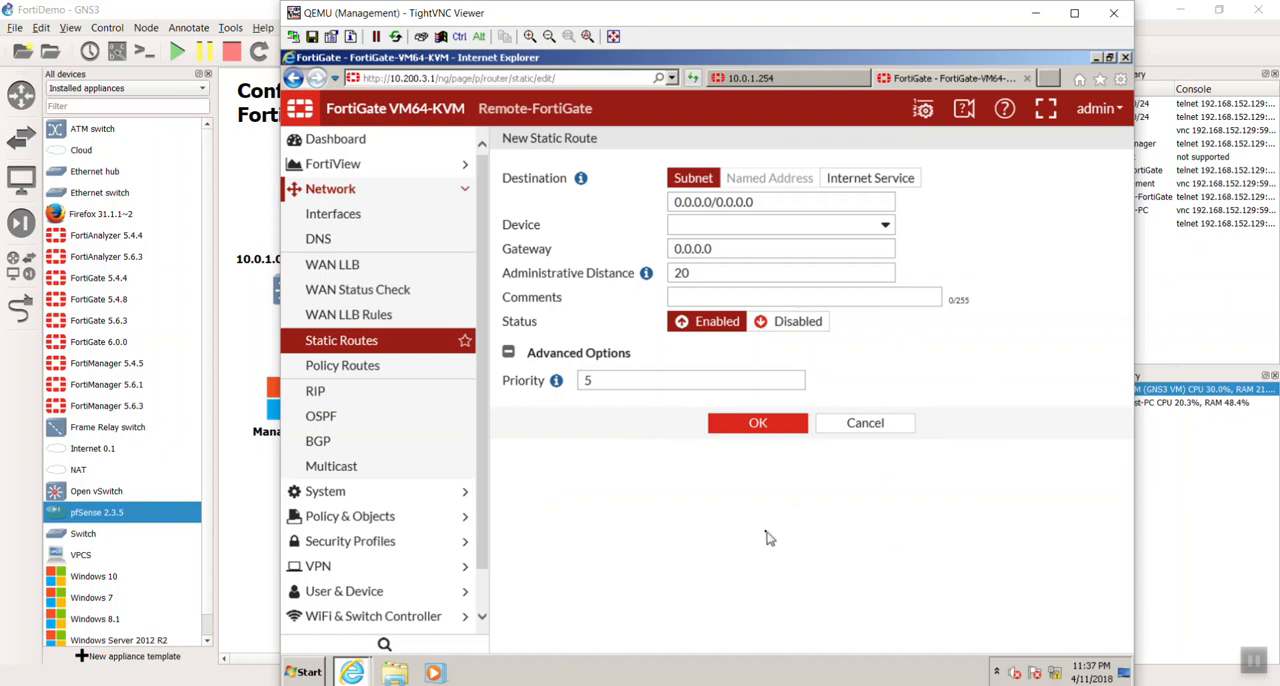
- Set the gateway of the new static route to 10.200.4.254, leaving no address in the destination
click(815, 201)
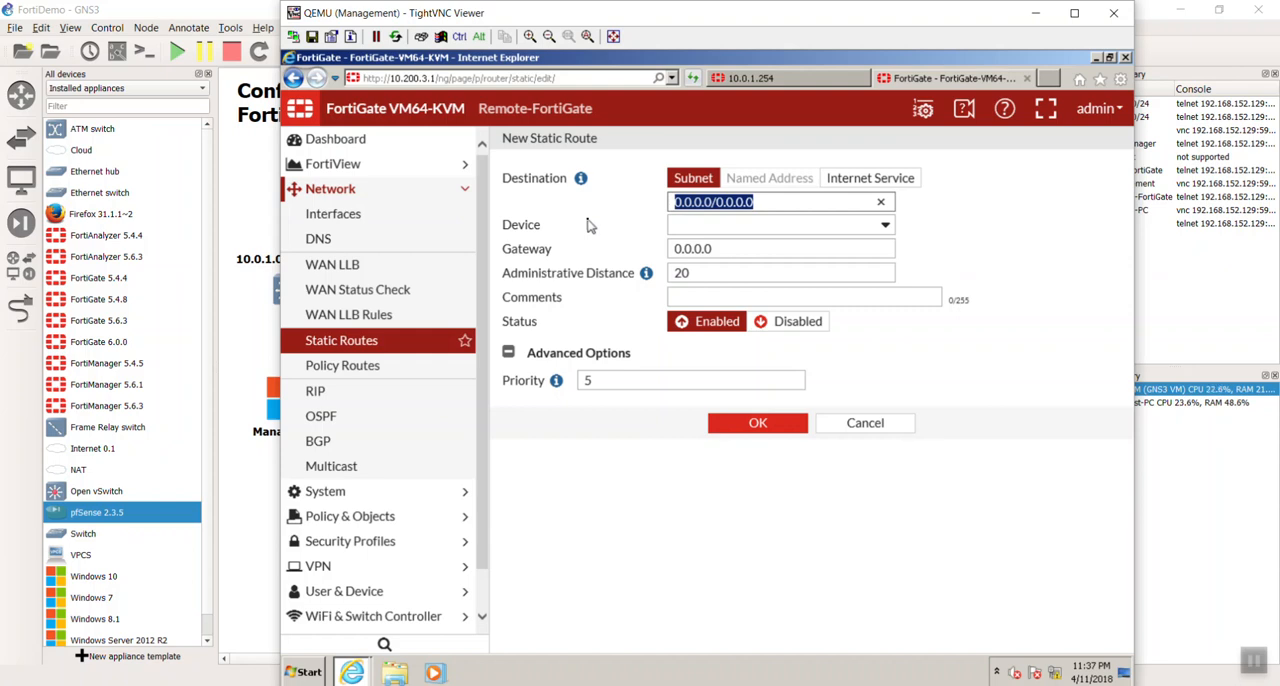
text(10.200.4.254)
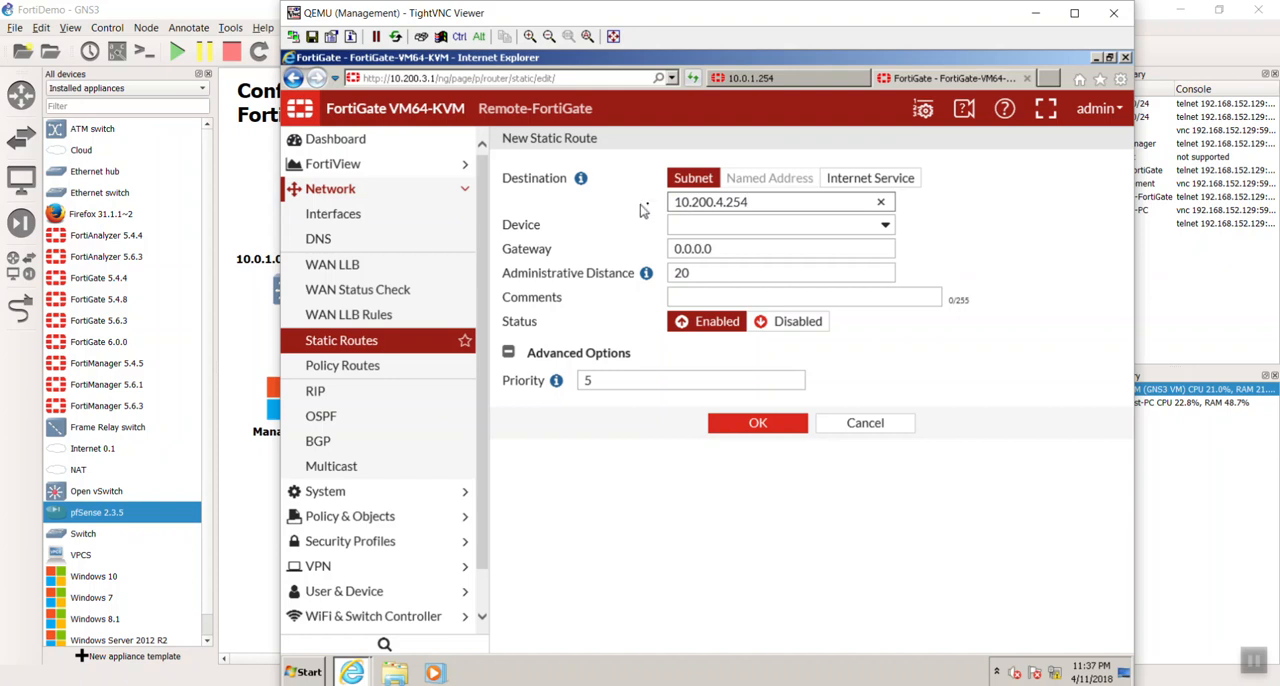
drag(778, 199, 640, 199)
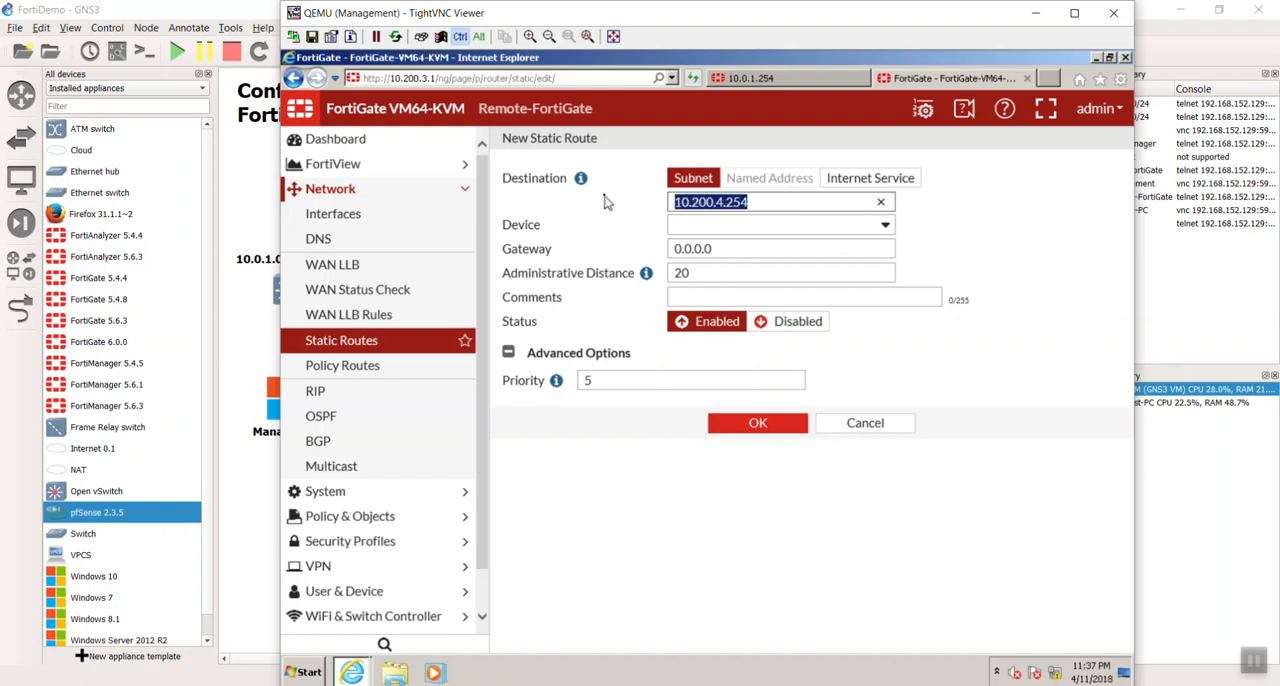
key(ctrl+x)
key(Tab)
key(Tab)
key(ctrl+v)
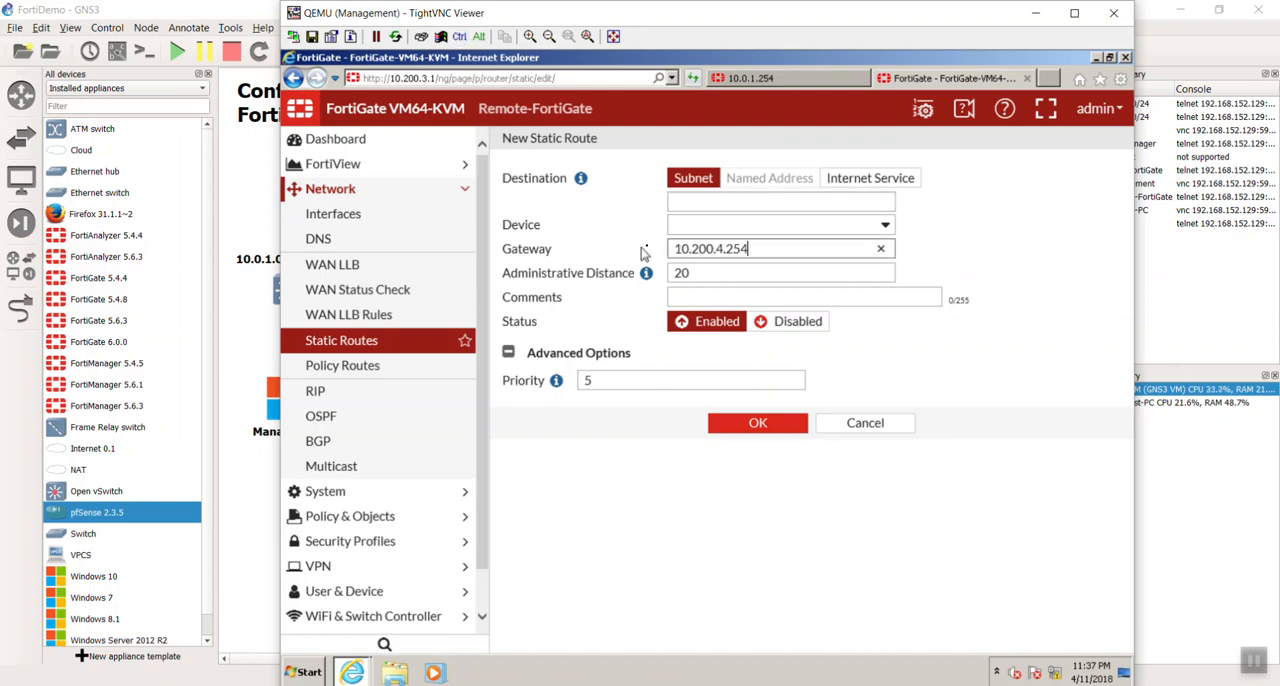
- Set the new static route's destination subnet to 0.0.0.0/0.0.0.0
click(710, 200)
text(0.0.0.0/0.0.0.0)
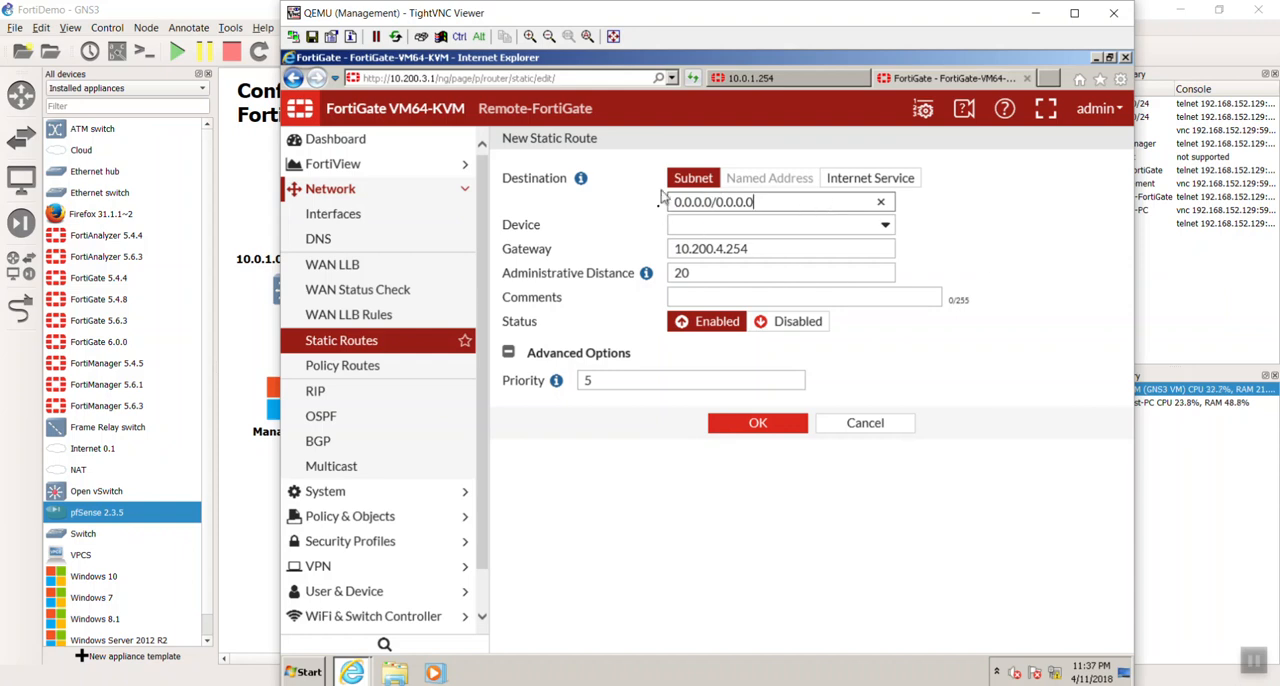
- Assign WAN2 (port2) as the static route's device, save the route and dismiss the browser's AutoComplete prompt
click(733, 230)
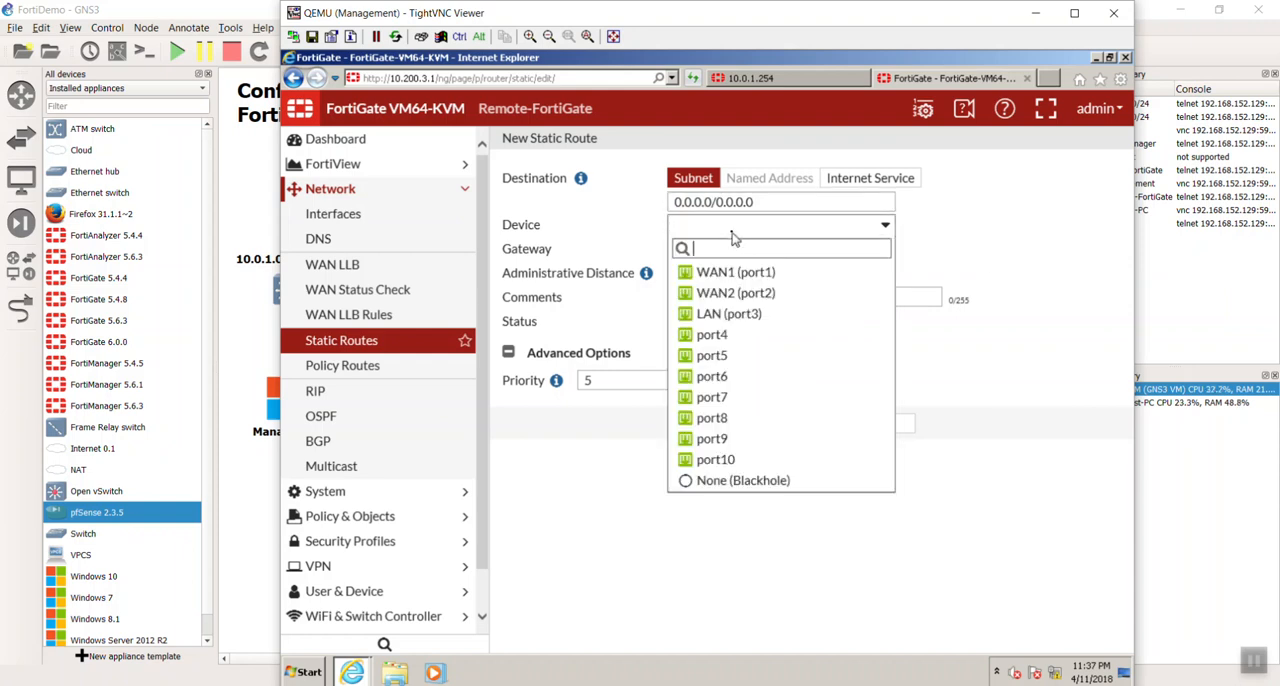
click(735, 293)
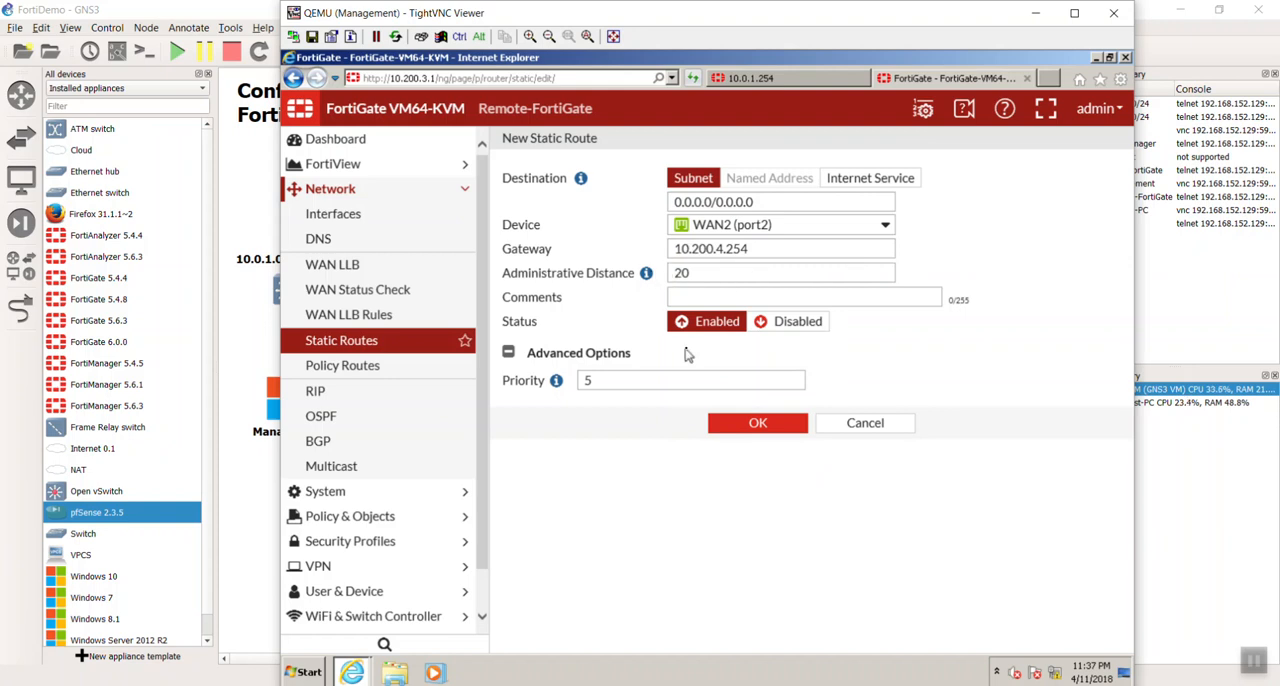
click(765, 430)
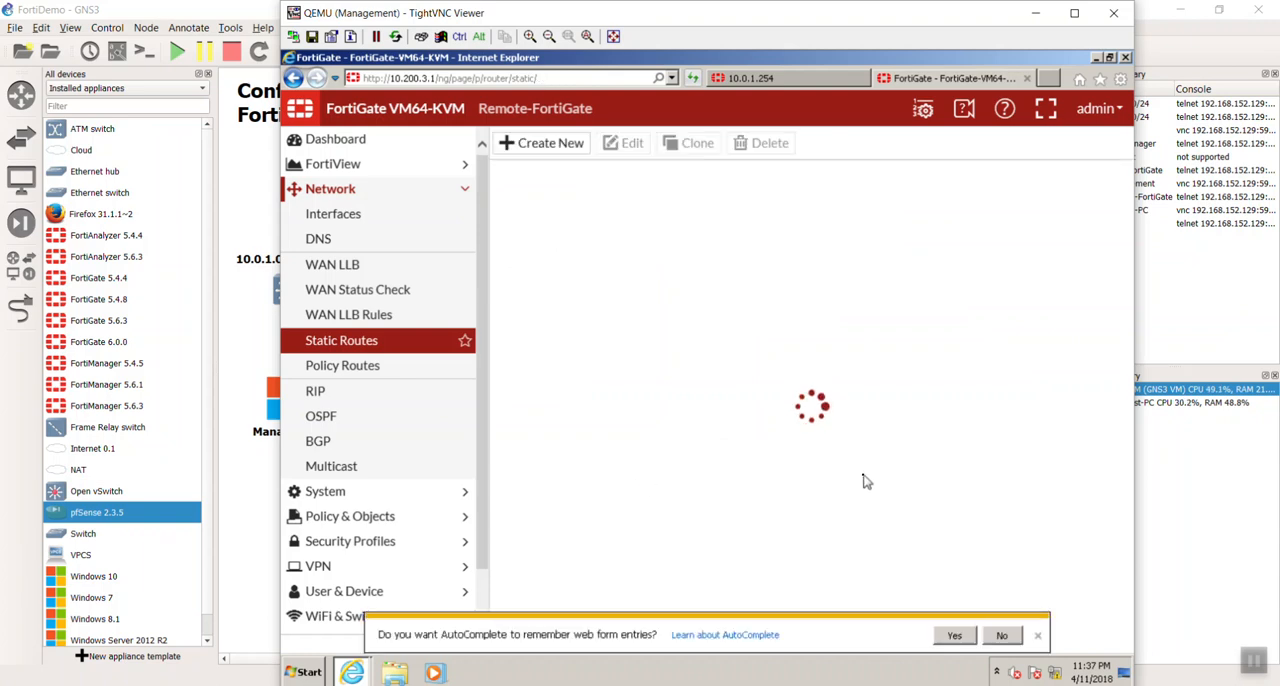
click(1032, 632)
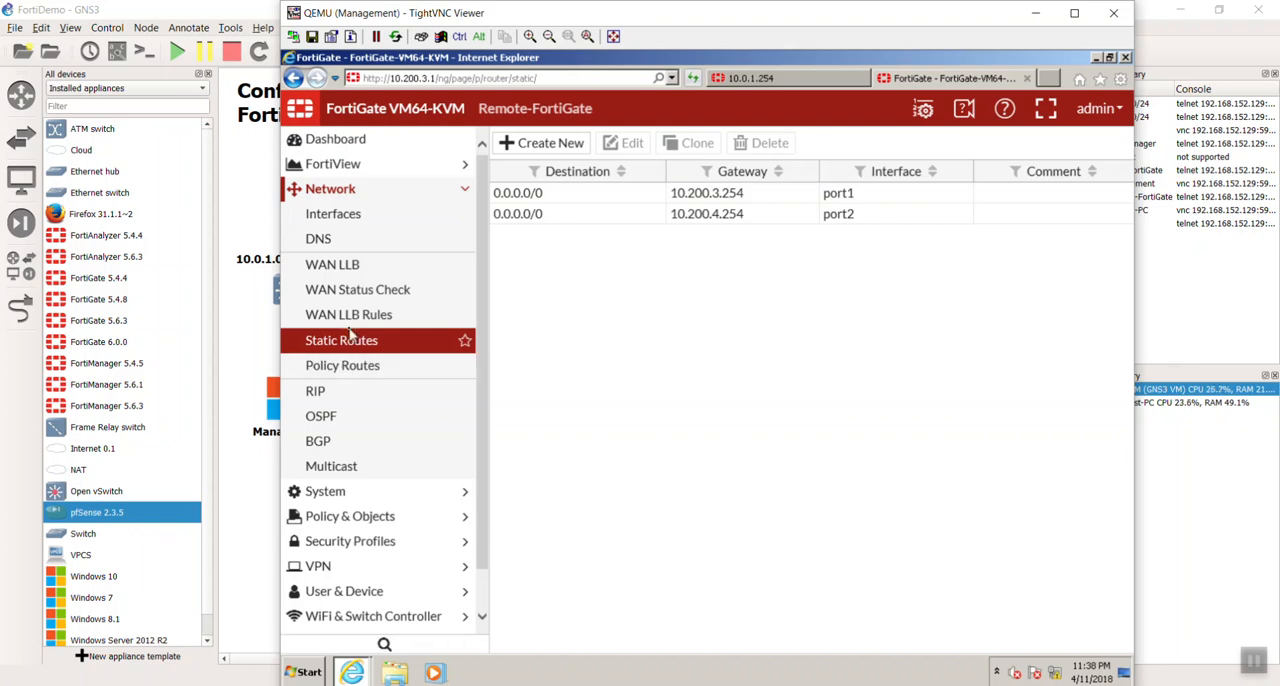
- Open the Remote-FortiGate's IPv4 policy list
click(395, 516)
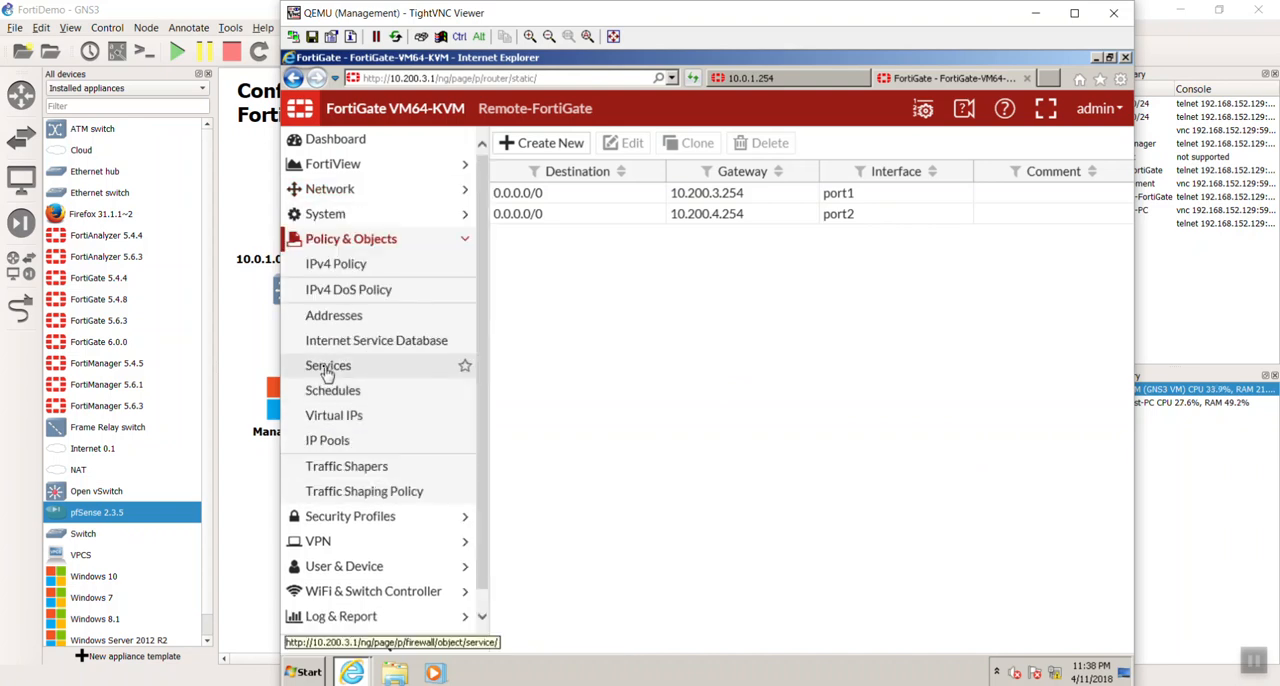
click(350, 265)
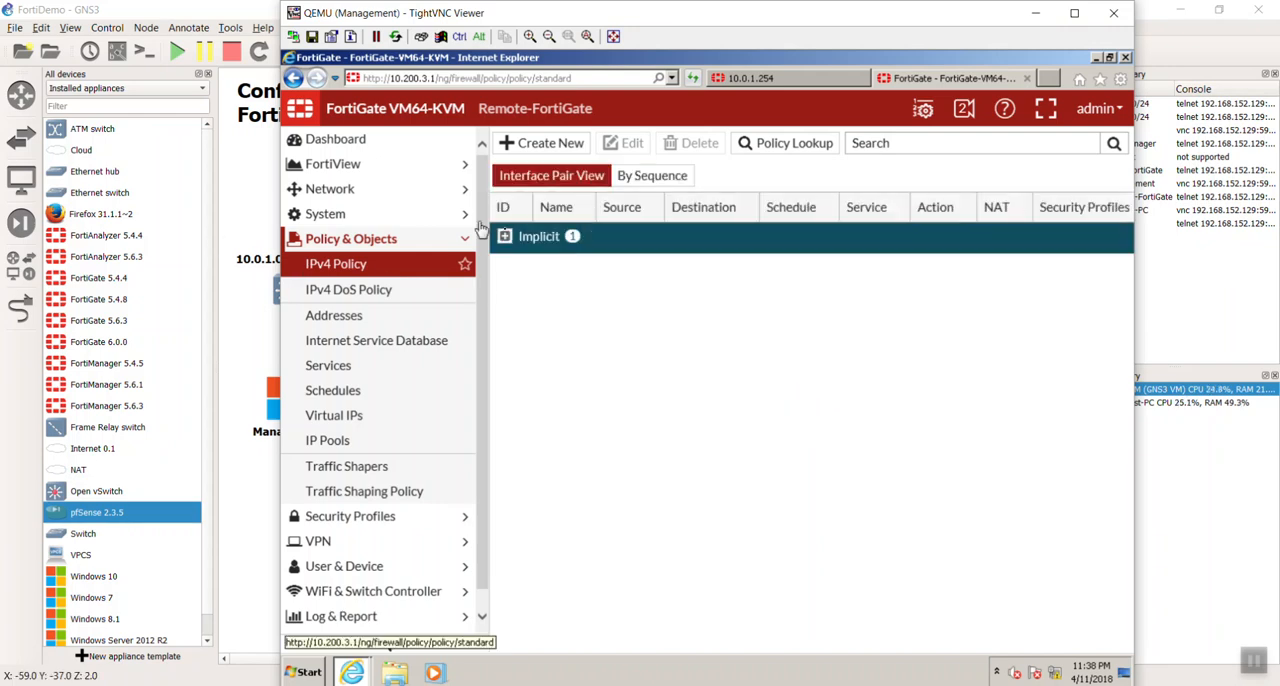
scroll(480, 316, down, 1)
scroll(480, 316, up, 1)
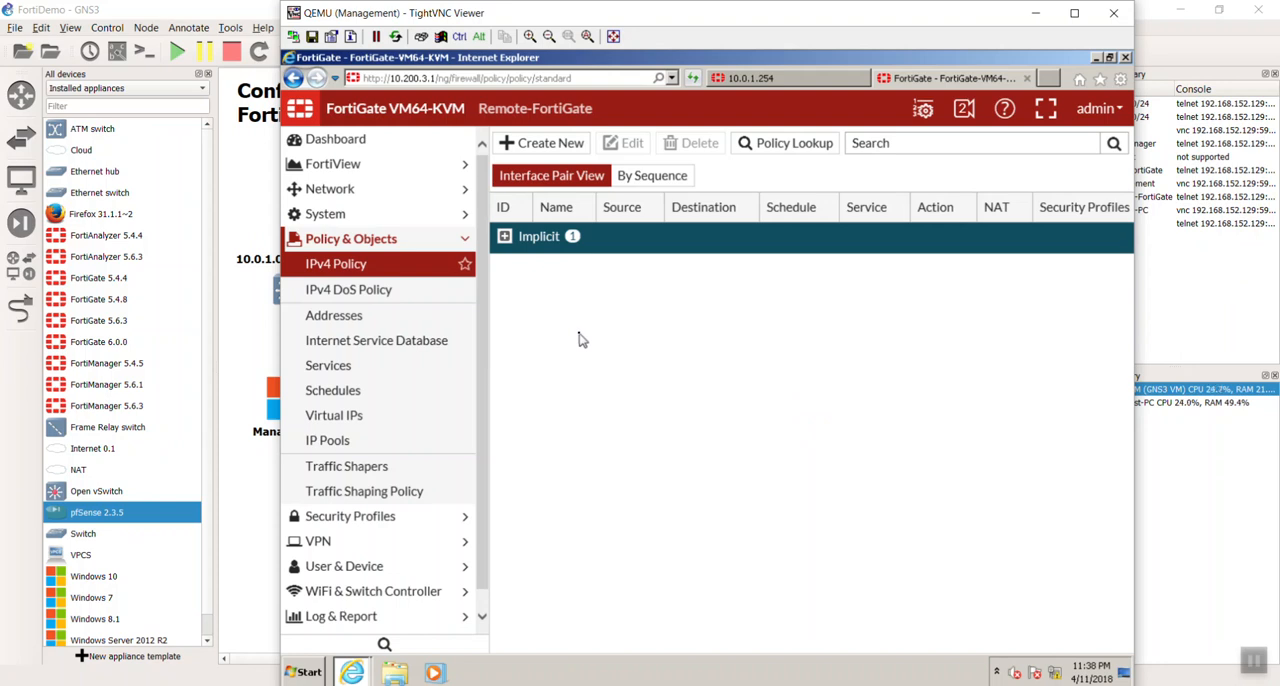
scroll(482, 422, down, 1)
scroll(490, 505, up, 1)
click(381, 192)
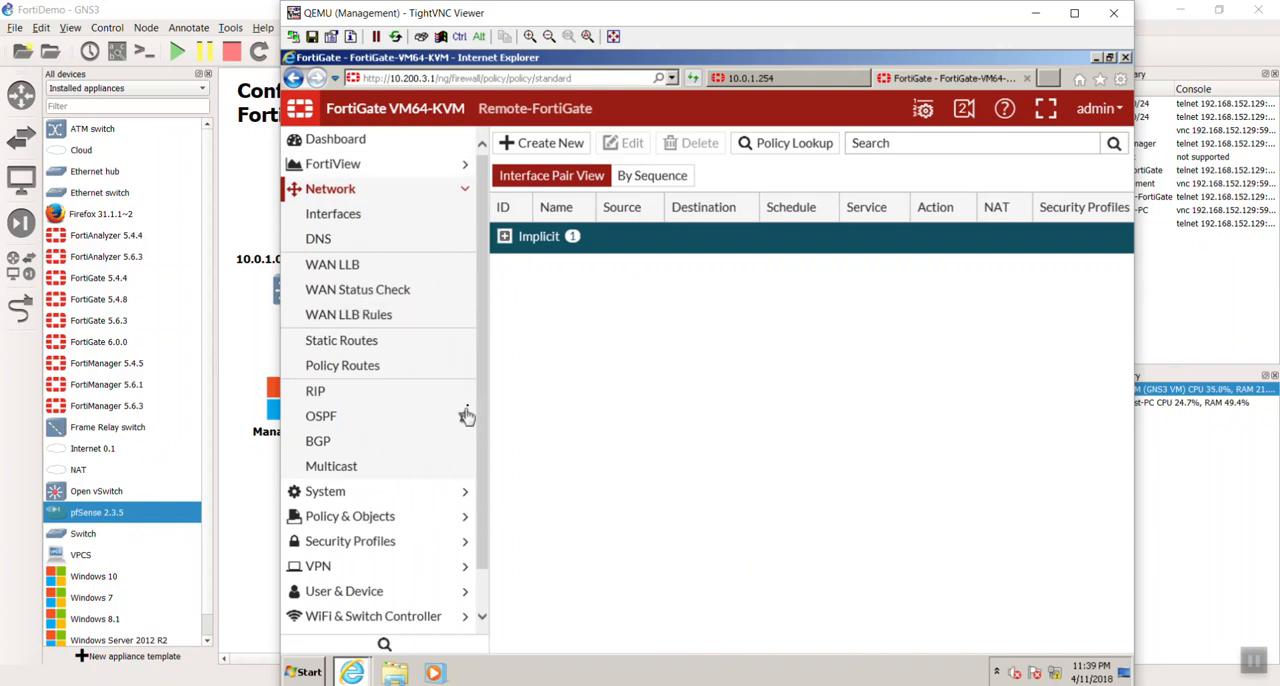
drag(481, 410, 483, 485)
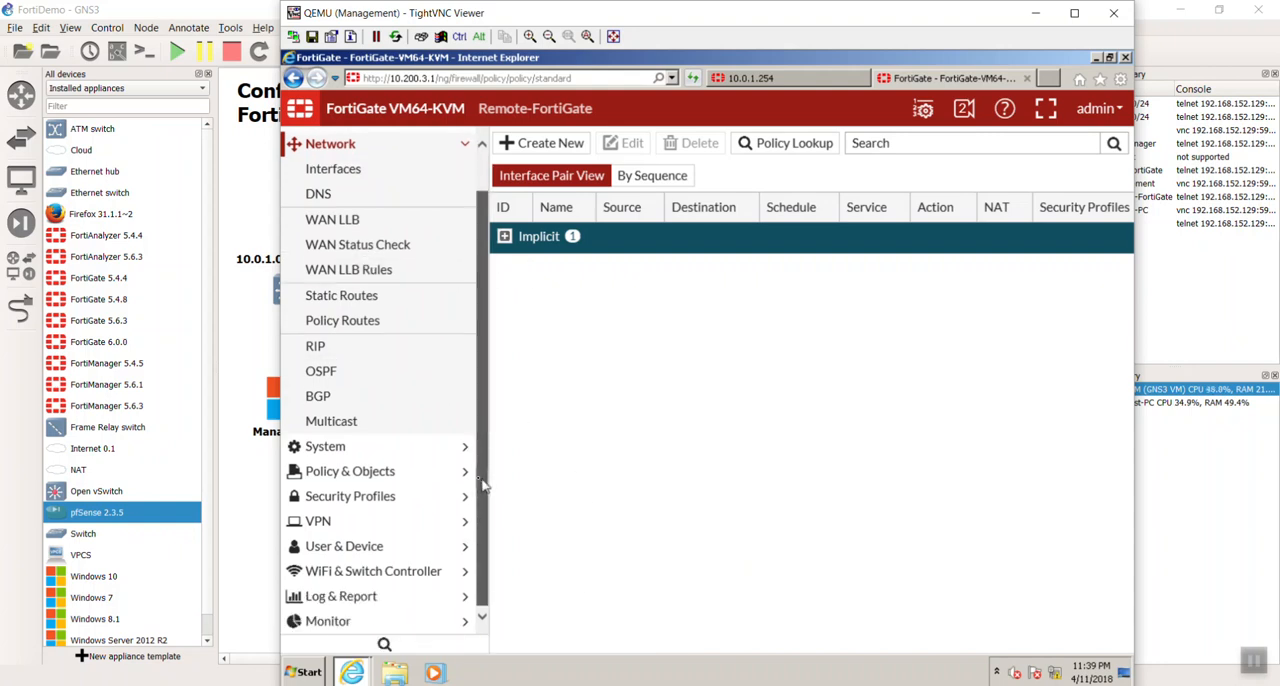
click(354, 472)
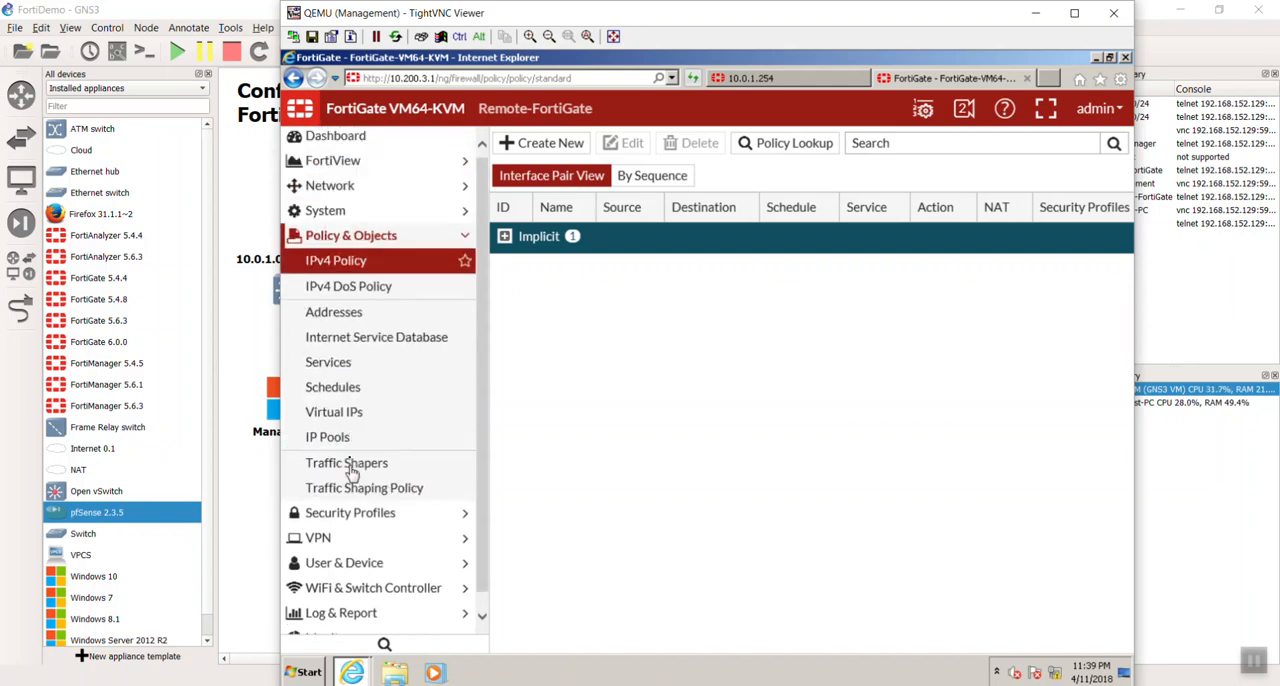
- Start a new IPv4 policy on the Remote-FortiGate and name it InternetAccess
click(536, 146)
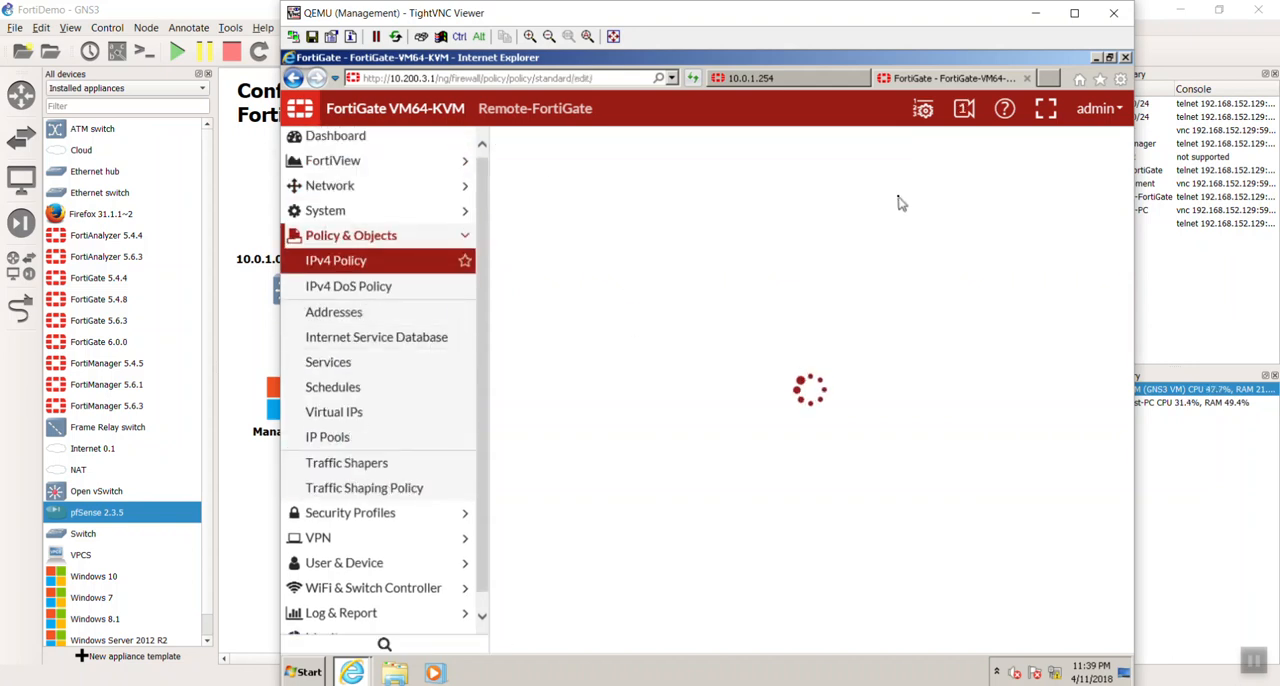
click(743, 175)
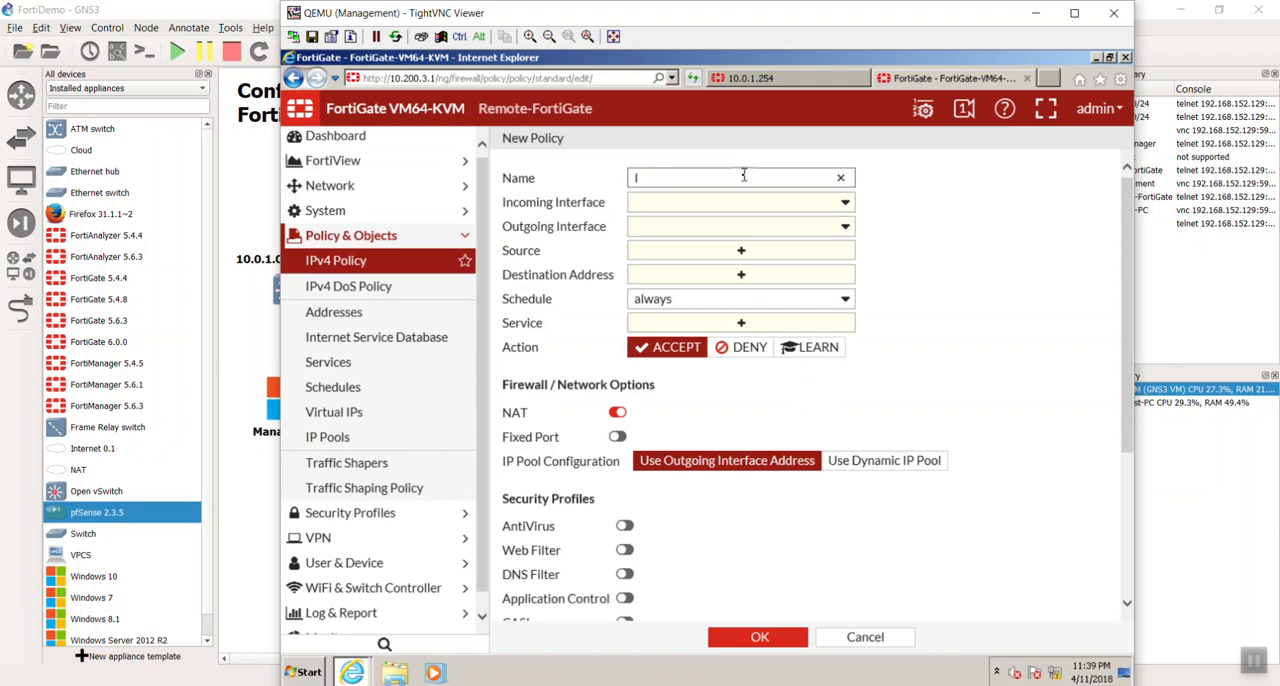
text(InternetAccess)
key(Tab)
- Set the policy's incoming interface to LAN (port3) and its outgoing interface to WAN1 (port1)
click(777, 212)
click(777, 212)
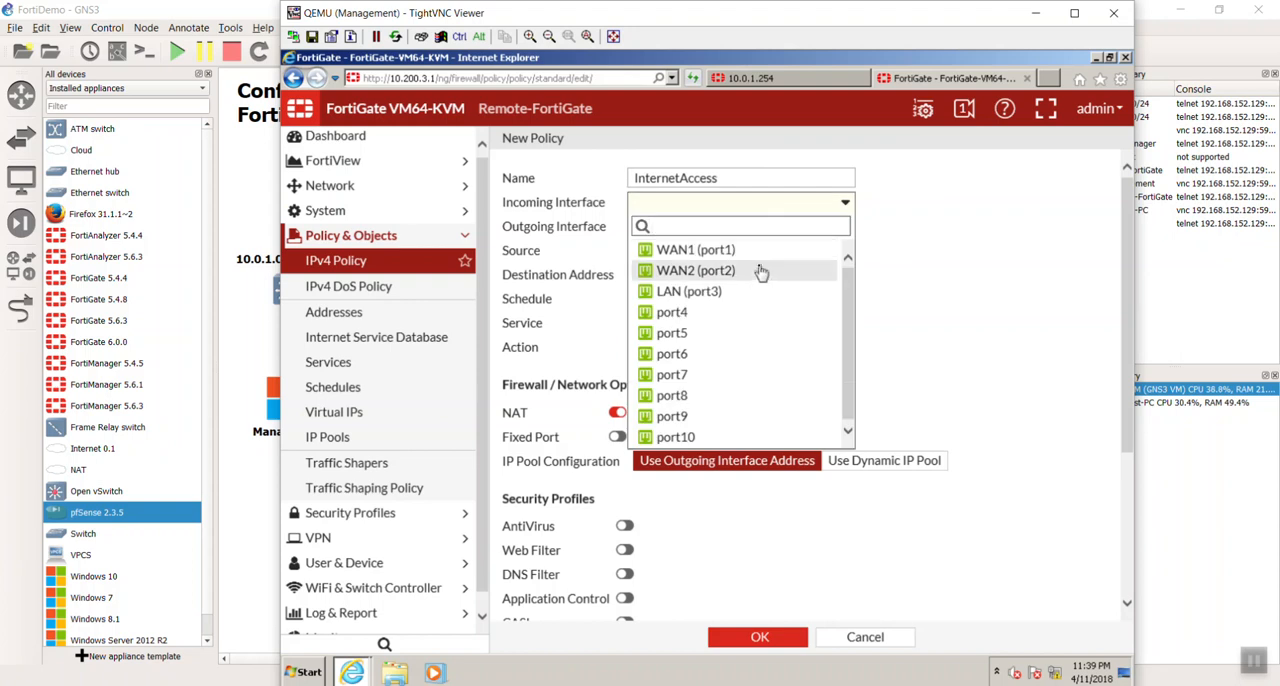
click(756, 292)
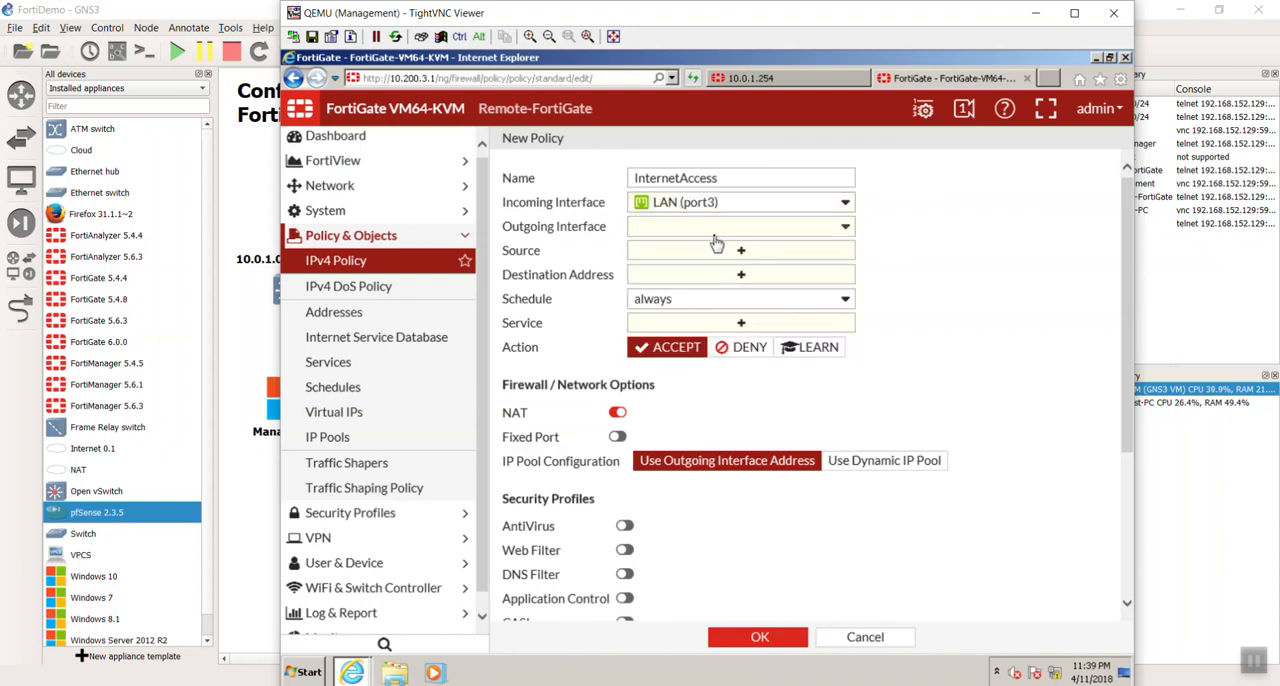
click(716, 231)
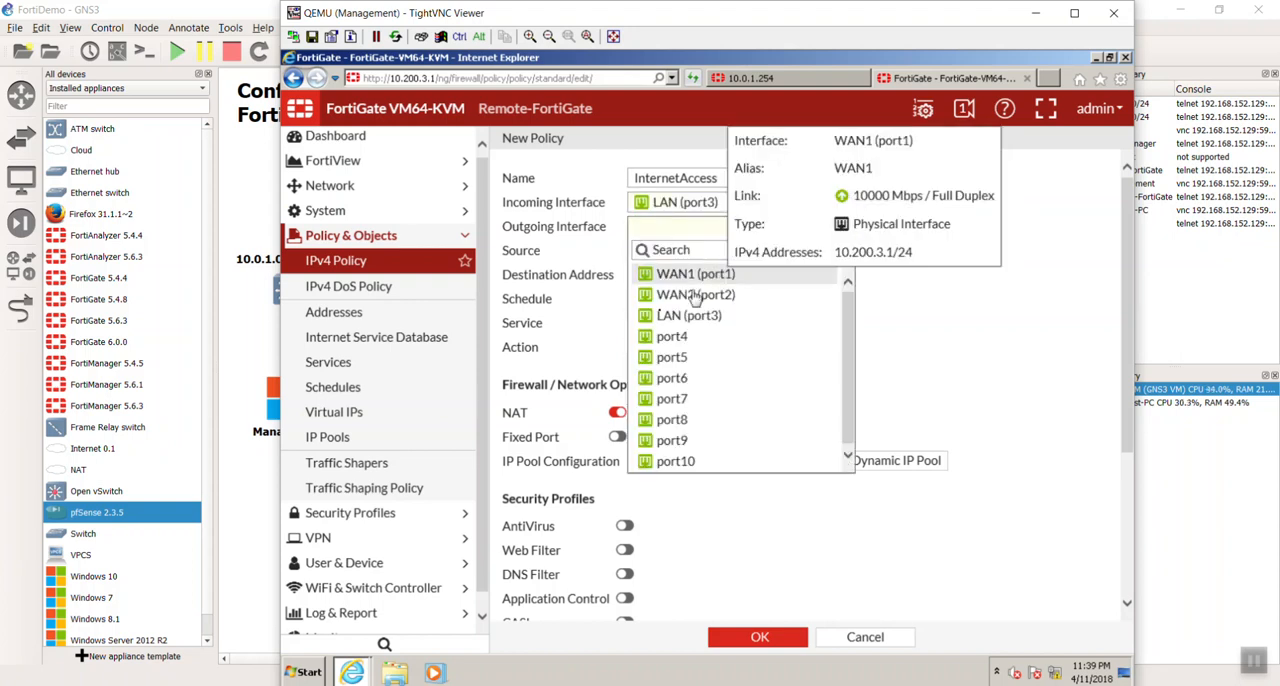
click(723, 280)
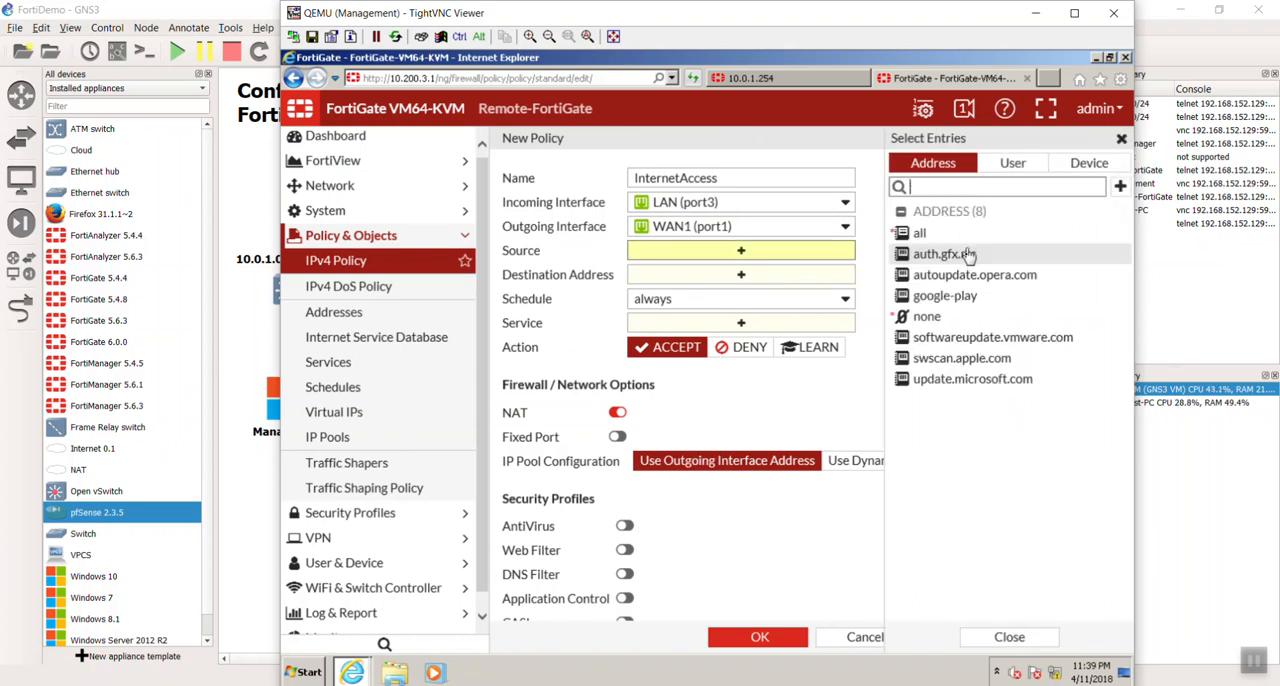
- Start a new address object for the policy's source and name it LANSubnet
click(1120, 186)
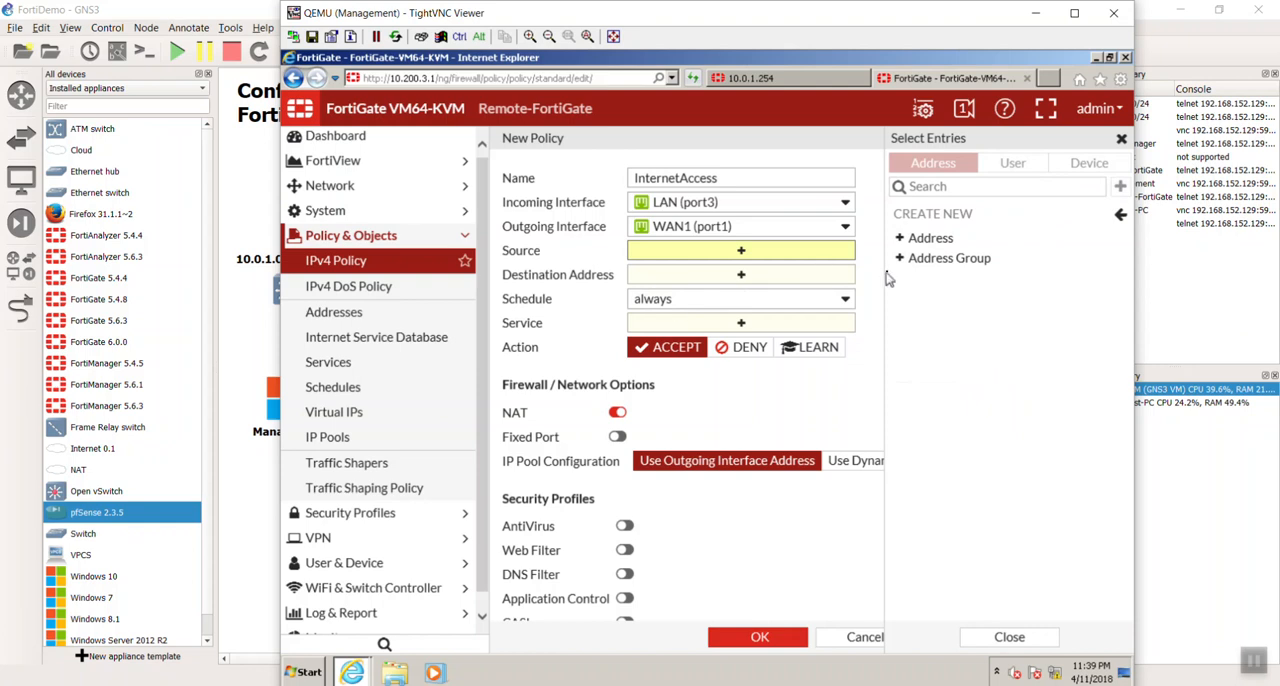
click(932, 241)
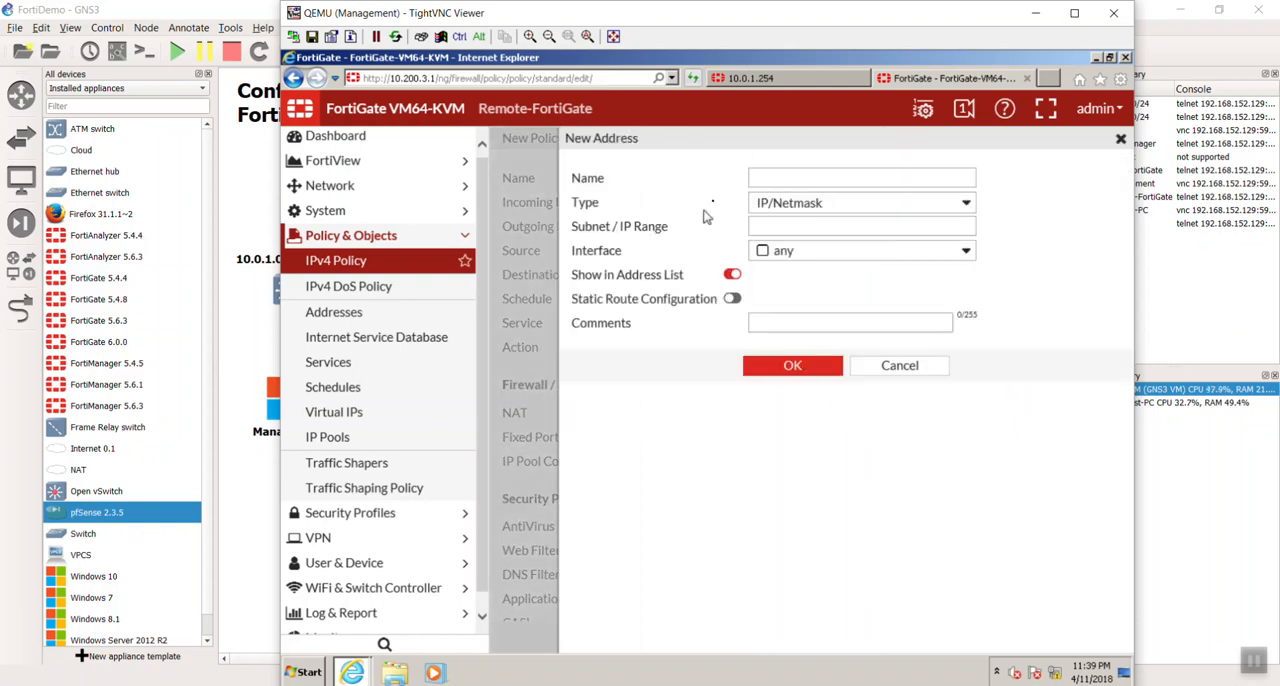
click(773, 179)
text(LANSubnet)
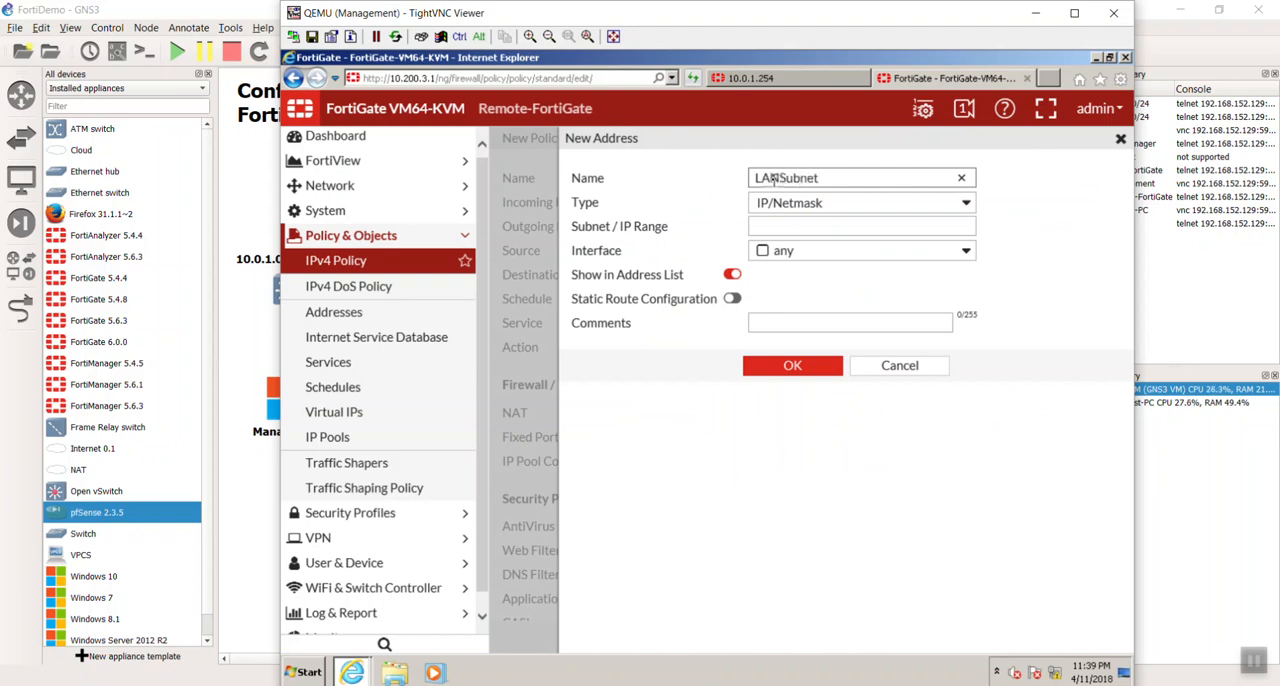
- Set the LANSubnet address to 10.0.2.0/24, enable Static Route Configuration and save the address object
click(835, 228)
text(10.0.2.0/24)
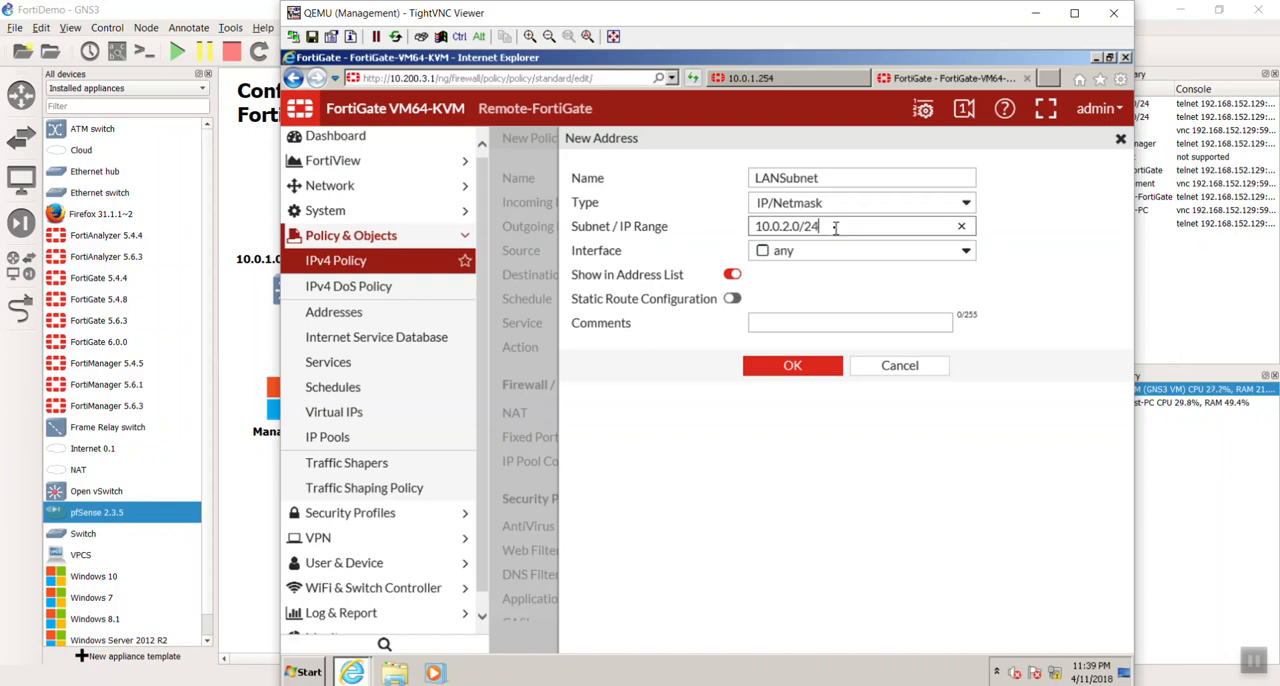
click(731, 300)
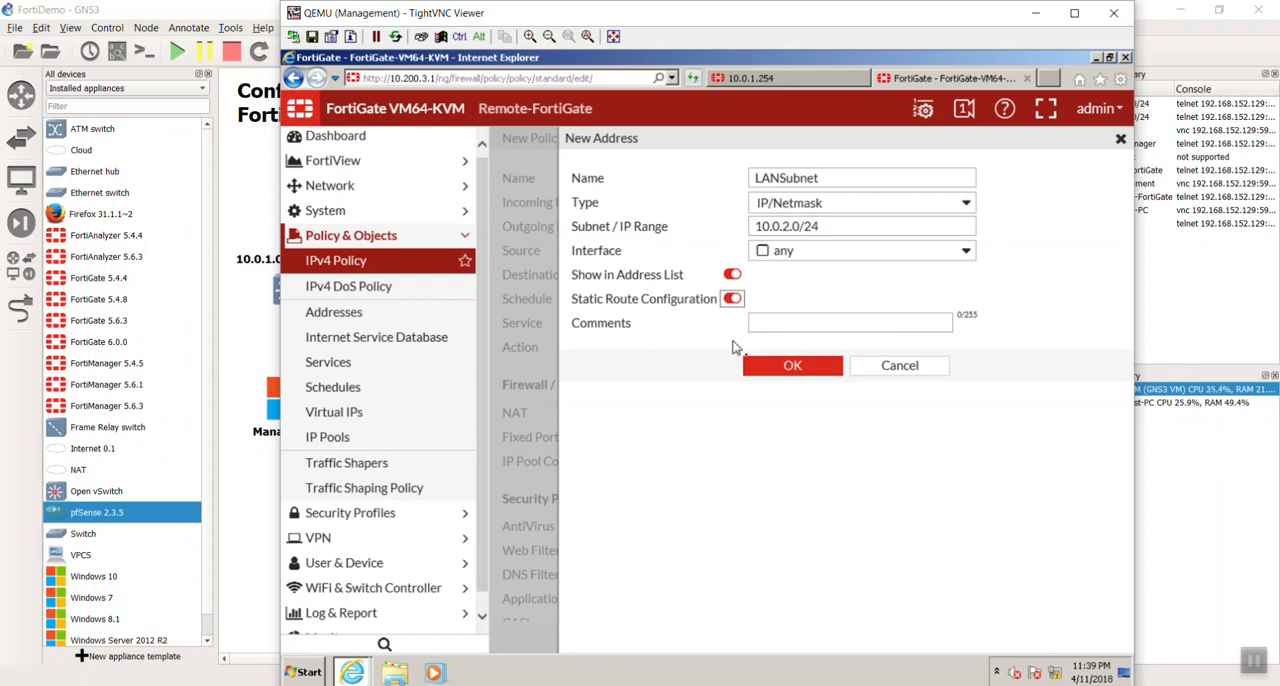
click(783, 365)
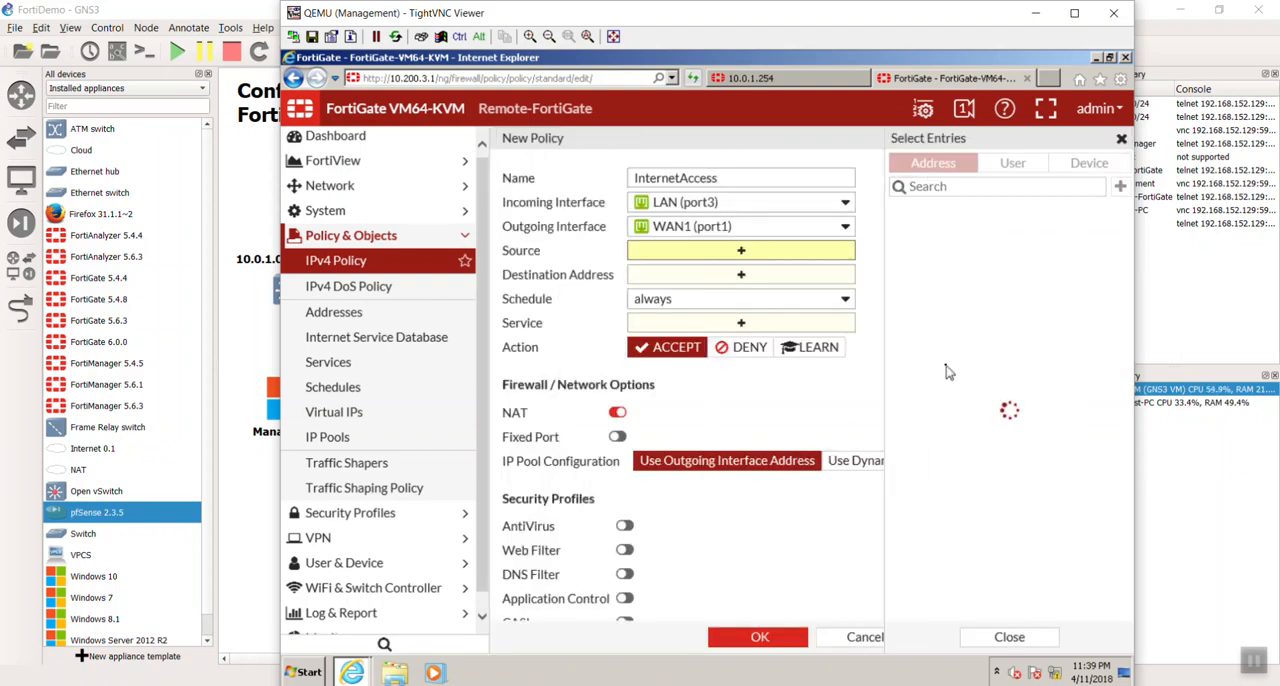
- Set the InternetAccess policy's source to LANSubnet, destination address to all and service to ALL
click(968, 238)
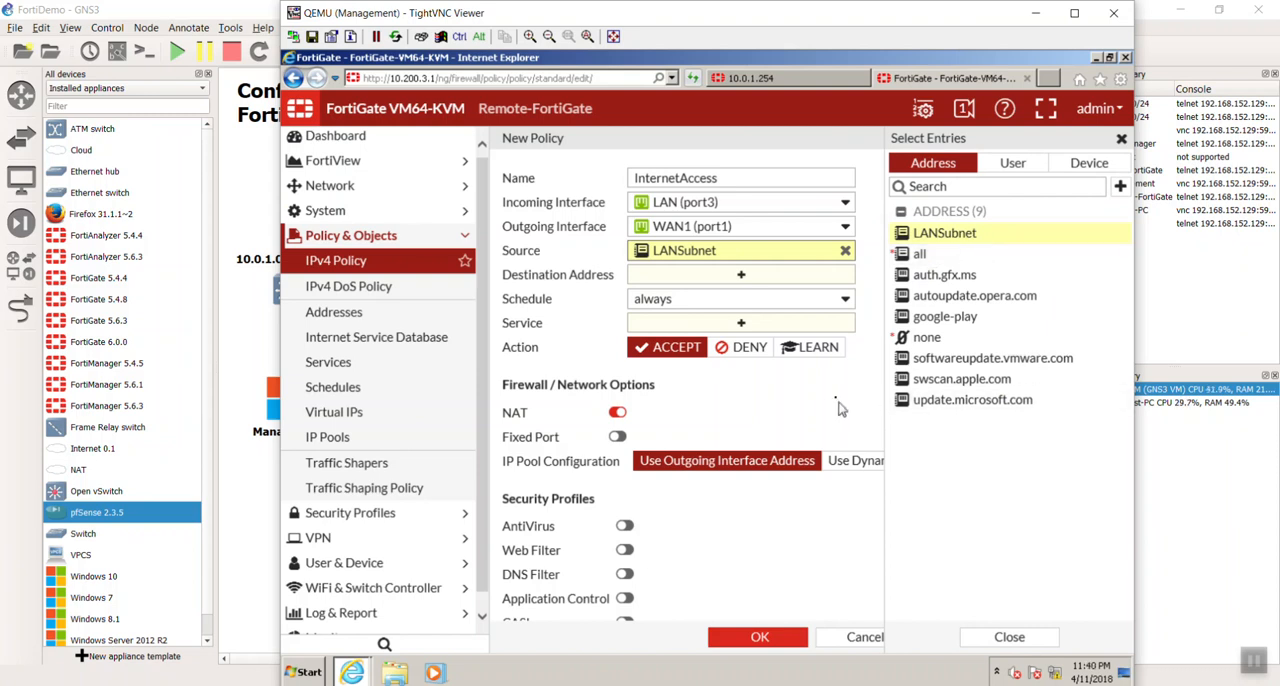
click(760, 280)
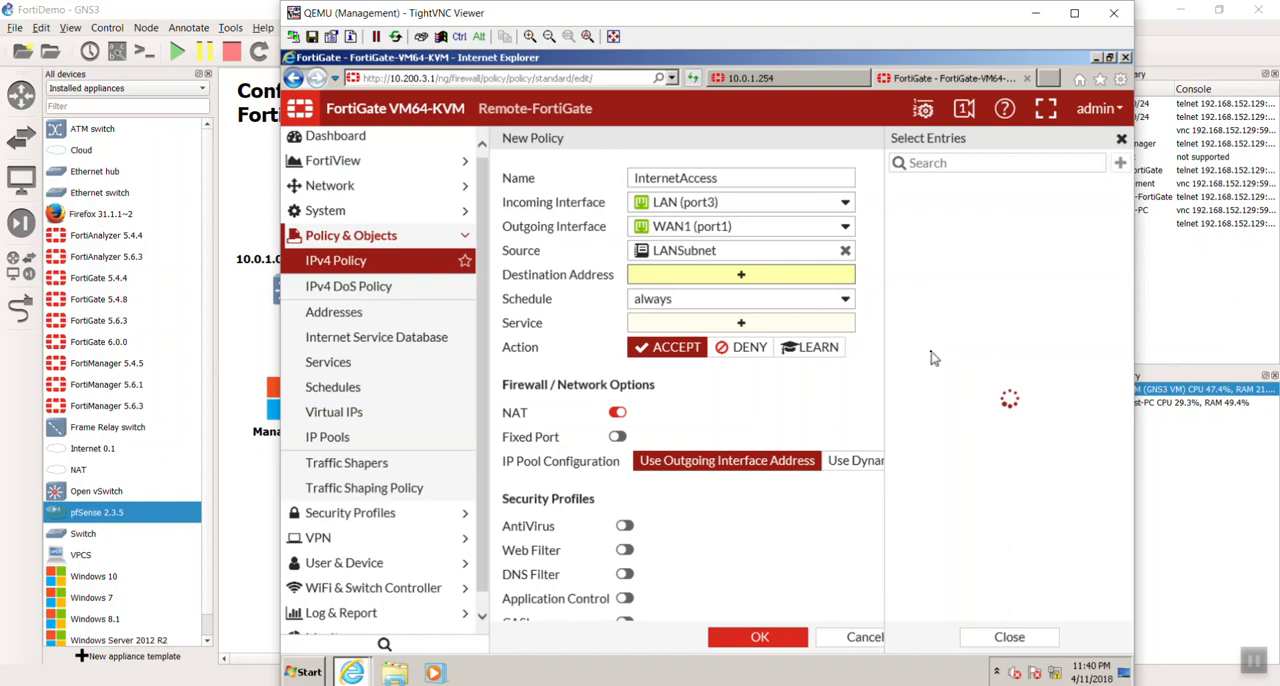
click(938, 231)
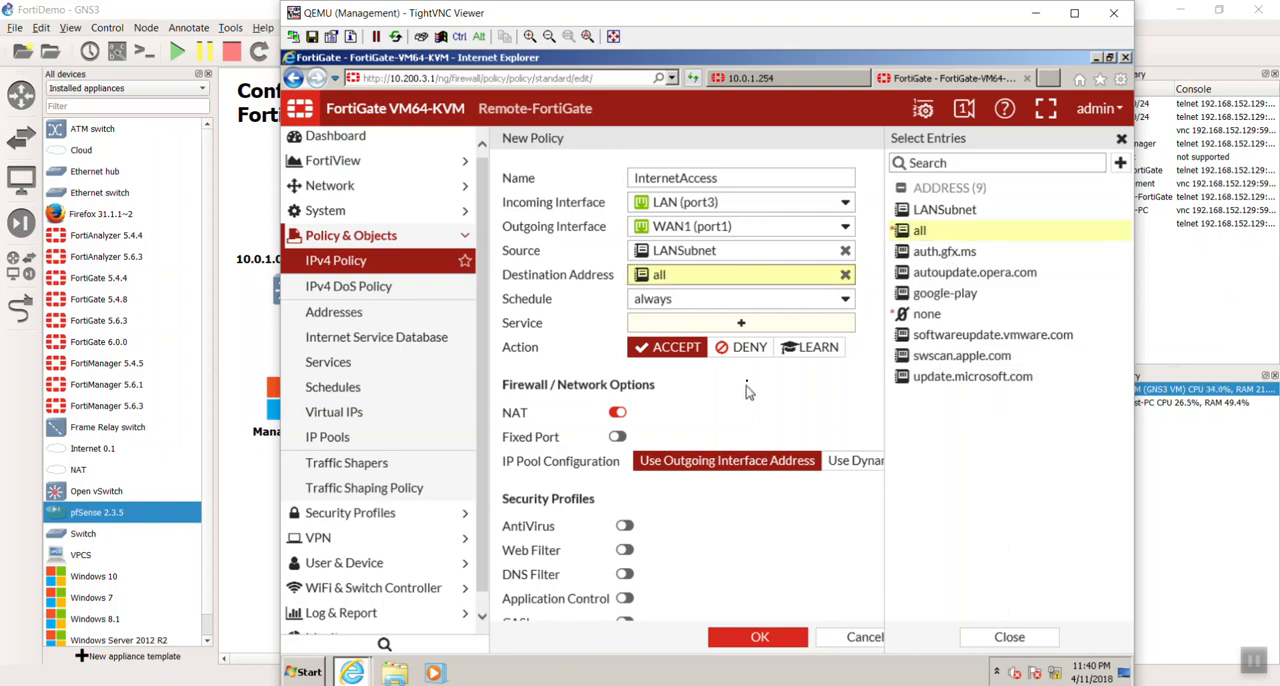
click(745, 323)
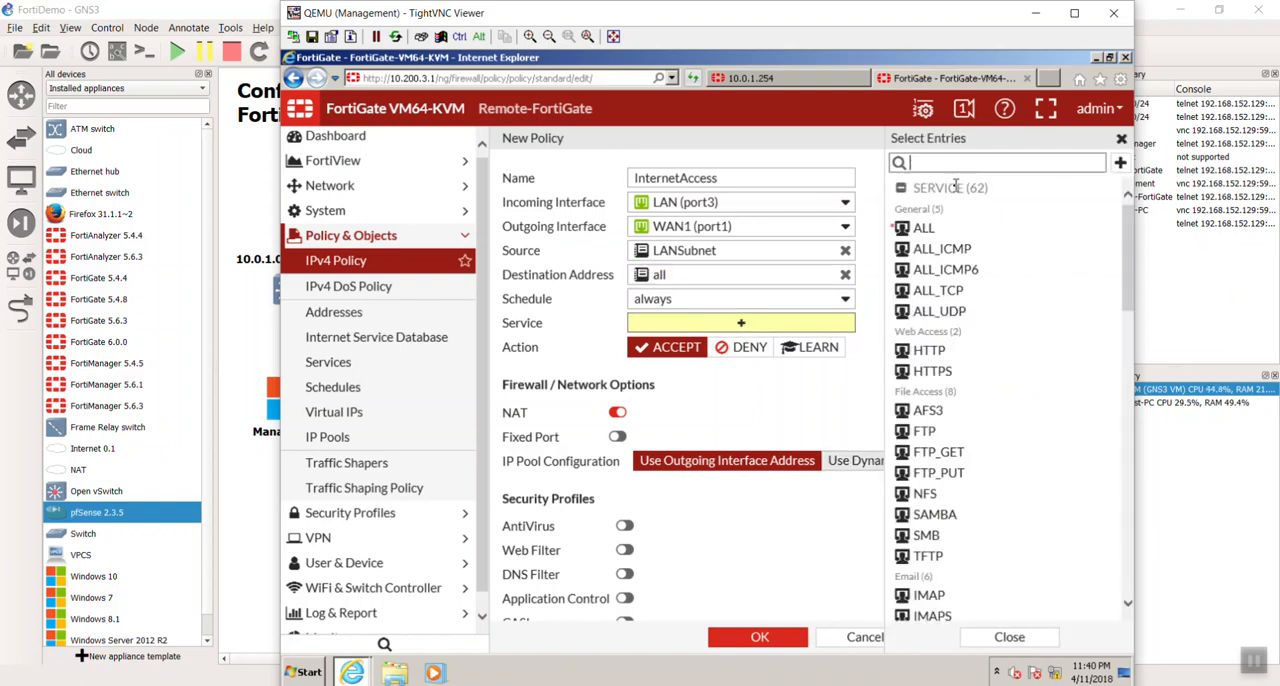
click(924, 228)
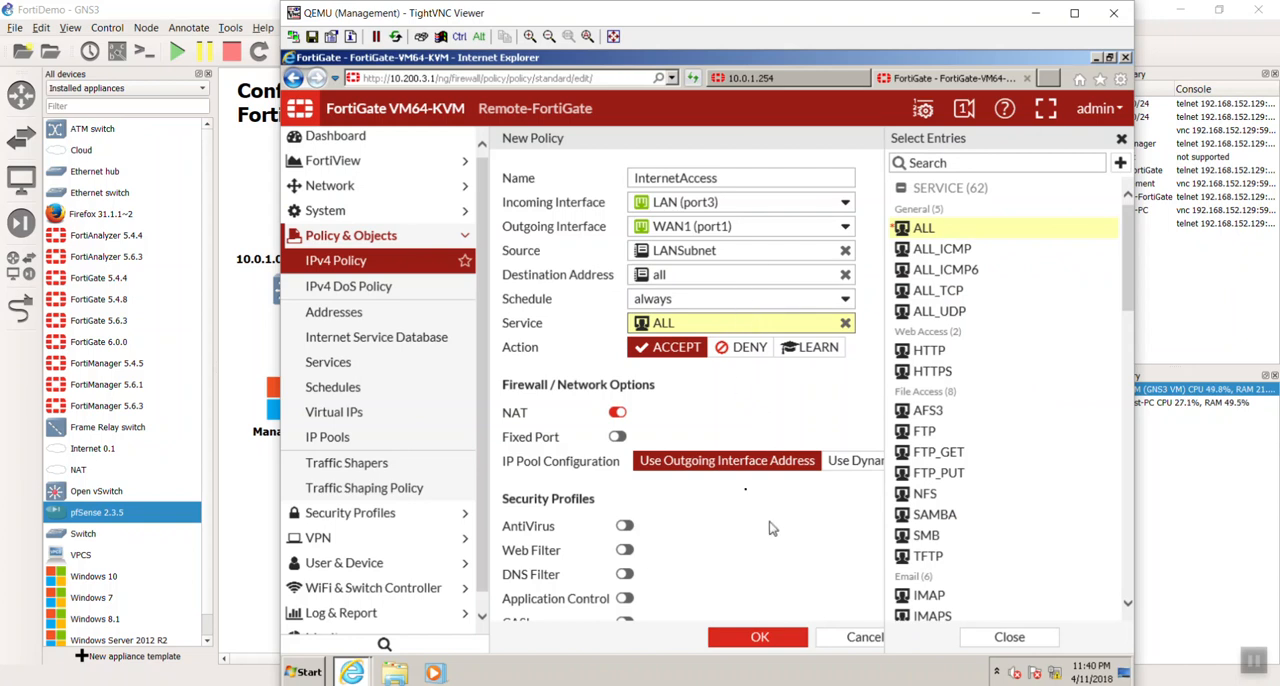
click(752, 411)
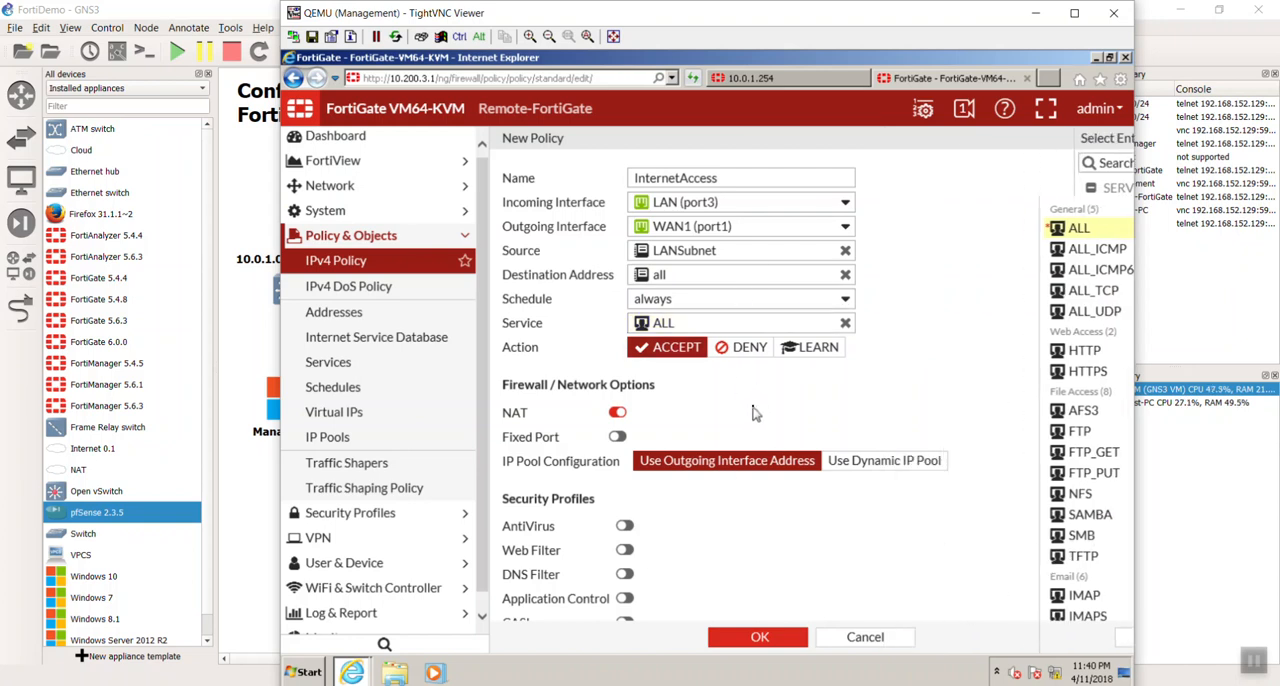
- Turn off logging of allowed traffic, save the InternetAccess policy and expand its LAN-to-WAN1 group in the list
scroll(756, 420, down, 5)
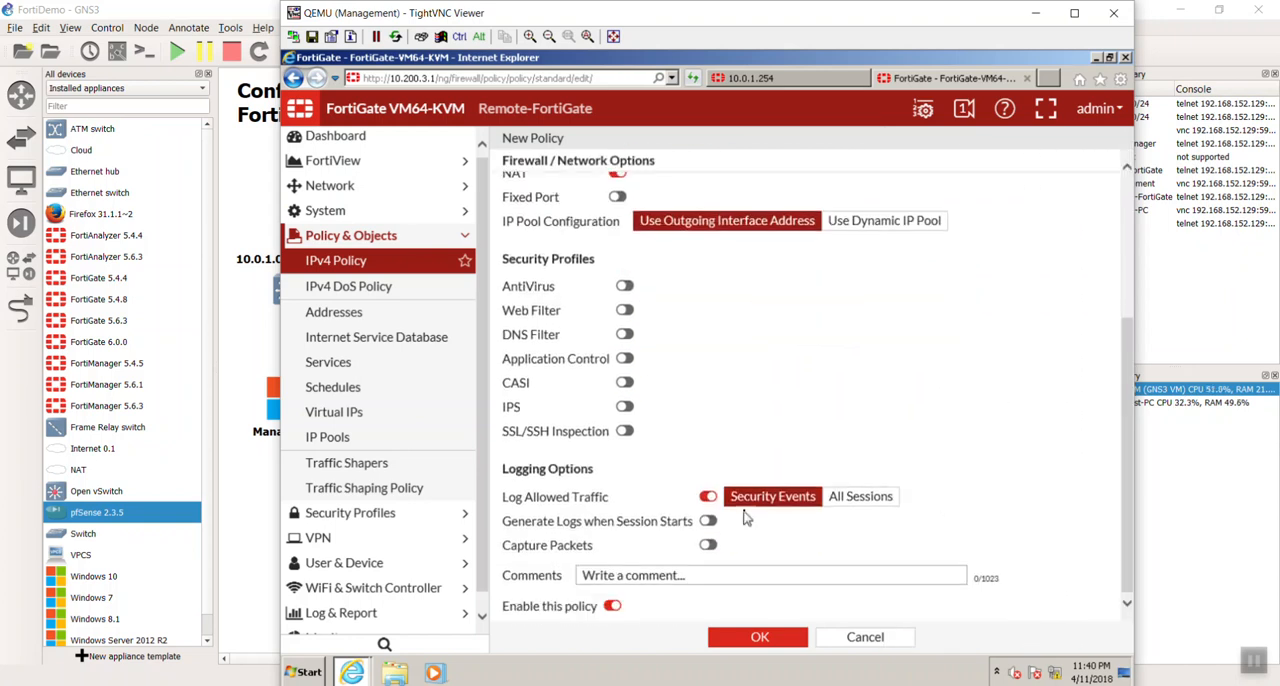
click(706, 498)
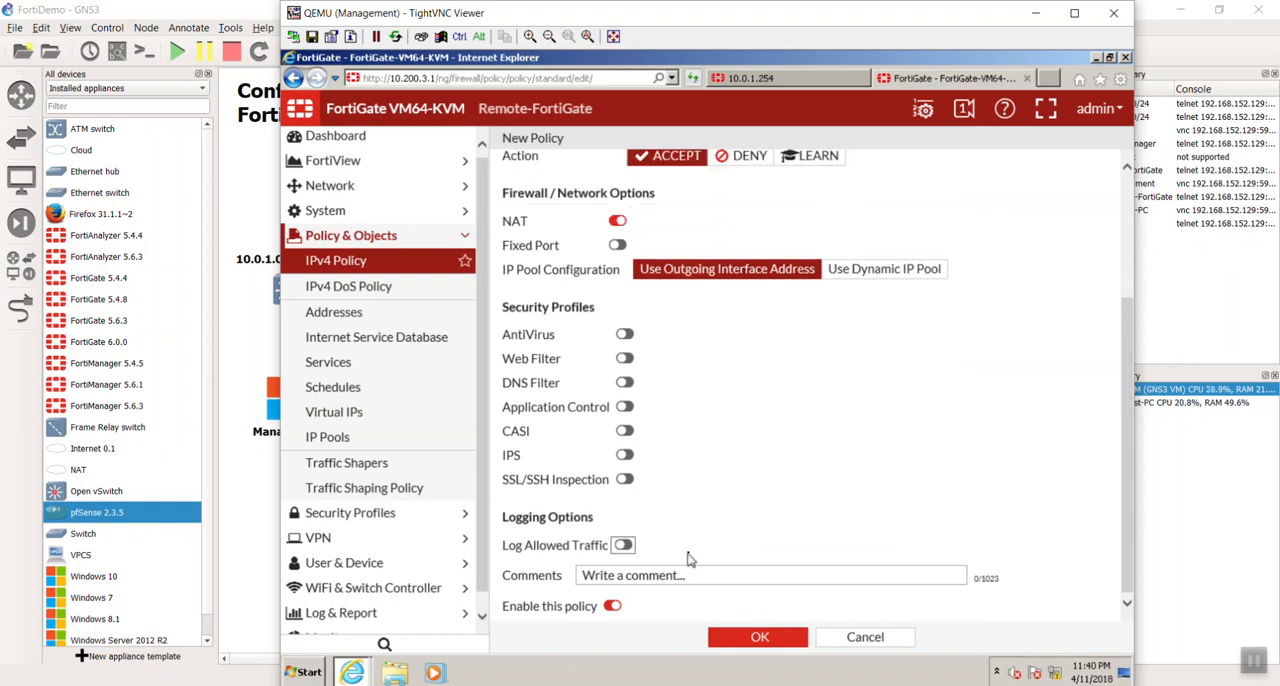
click(757, 634)
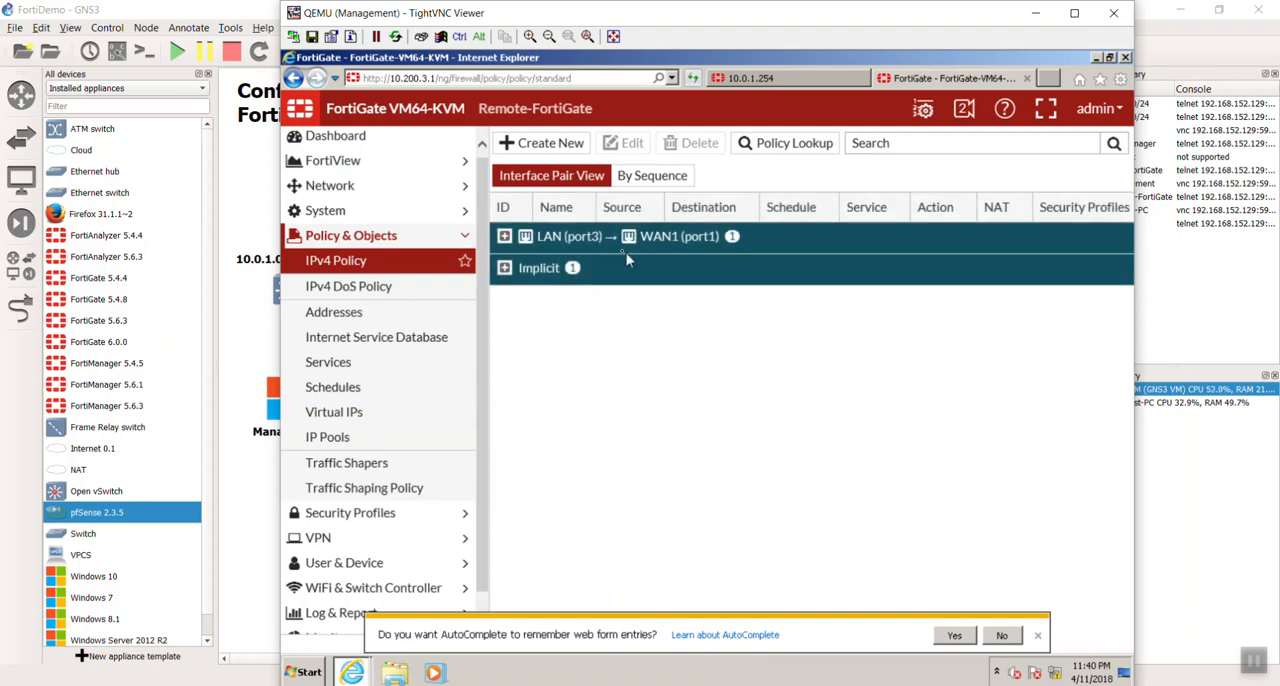
click(504, 236)
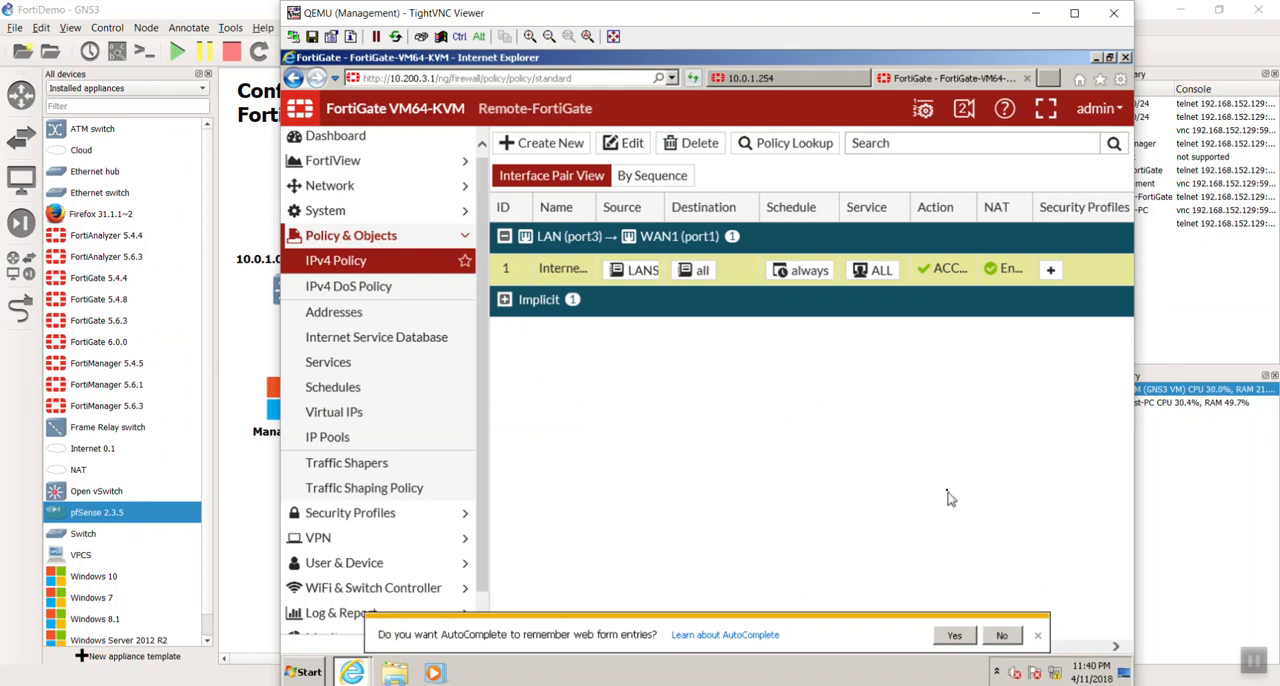
- Close the Management console, open the Remote-PC console from the GNS3 topology and launch Windows PowerShell as administrator
click(1113, 13)
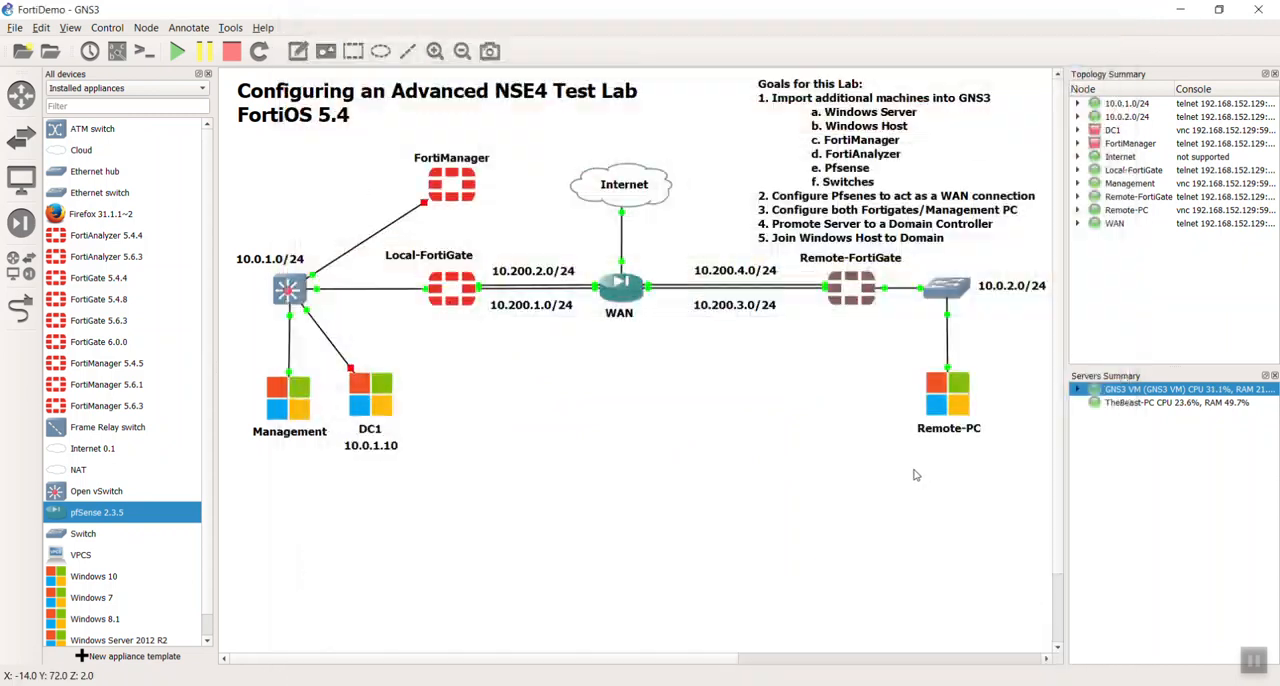
double_click(952, 413)
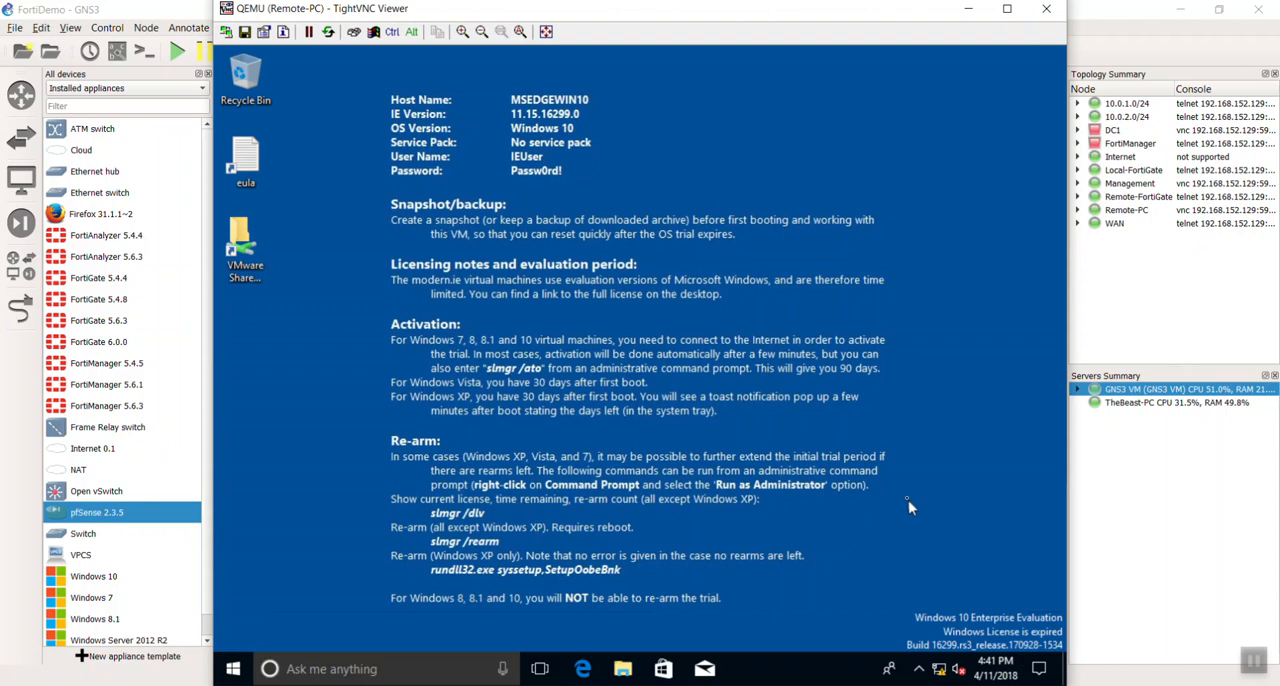
right_click(232, 669)
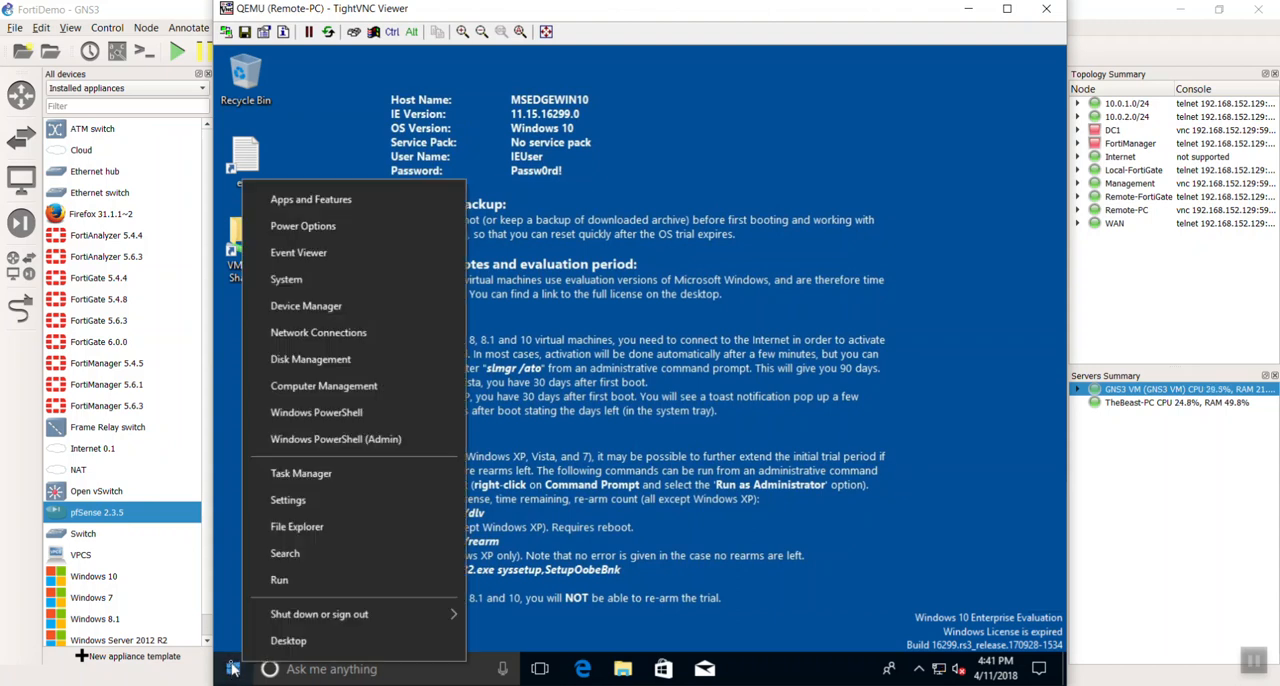
click(360, 439)
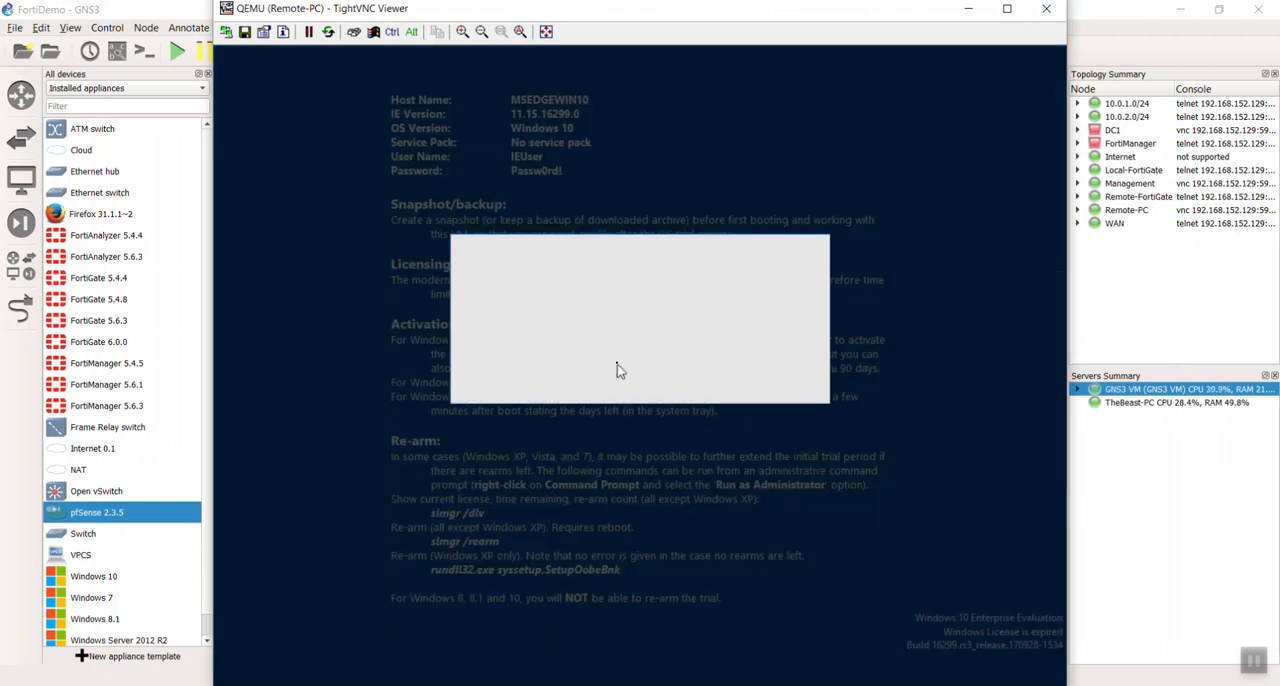
click(584, 446)
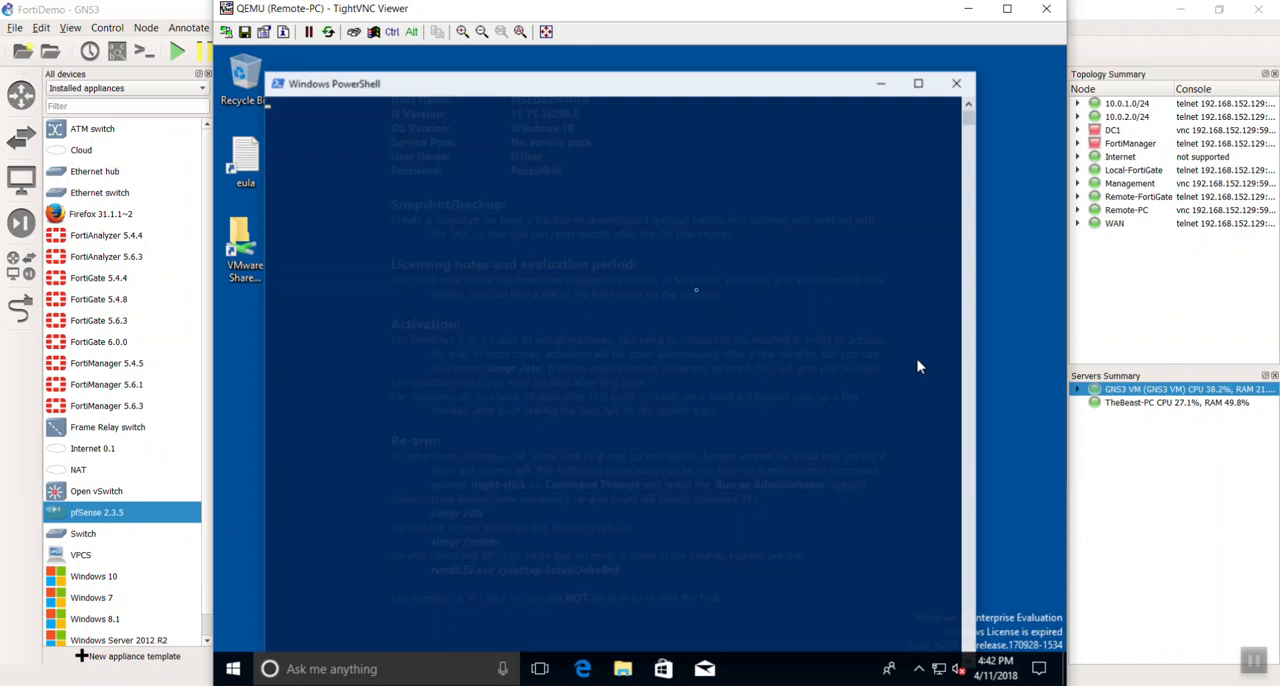
- Move the PowerShell window aside on the Remote-PC desktop
click(703, 277)
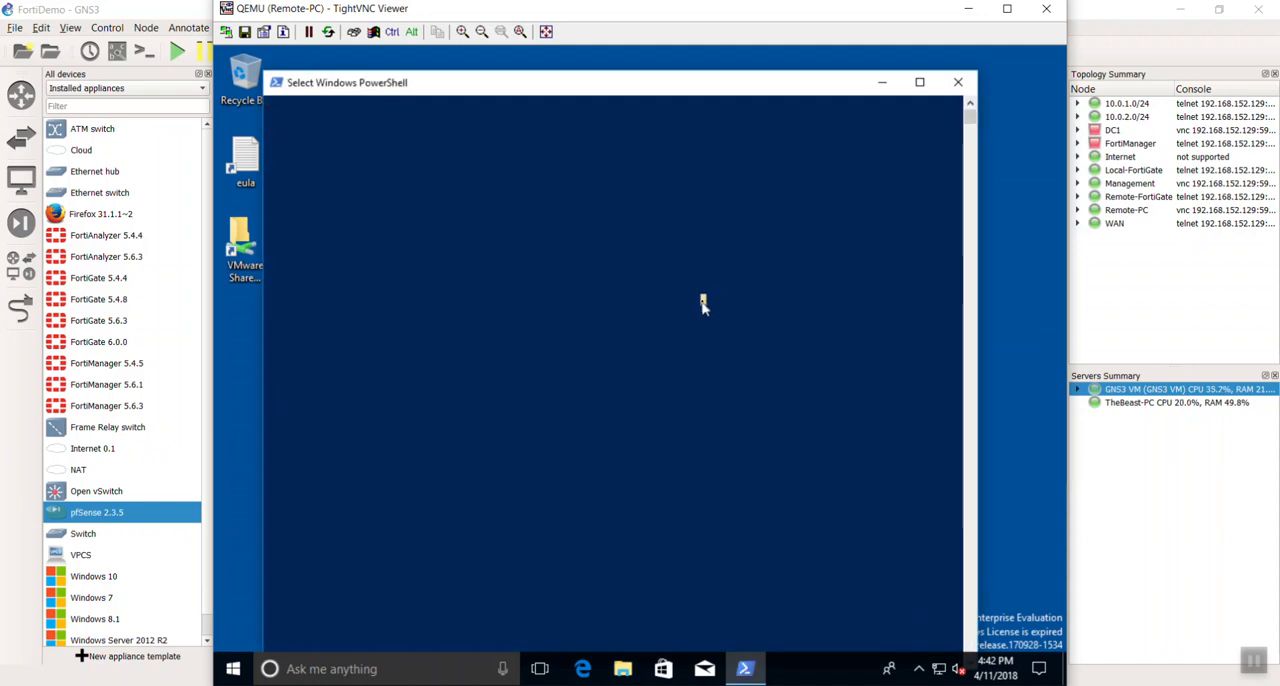
click(700, 299)
drag(623, 90, 705, 80)
key(super)
key(super)
click(239, 671)
key(super)
key(super)
key(super)
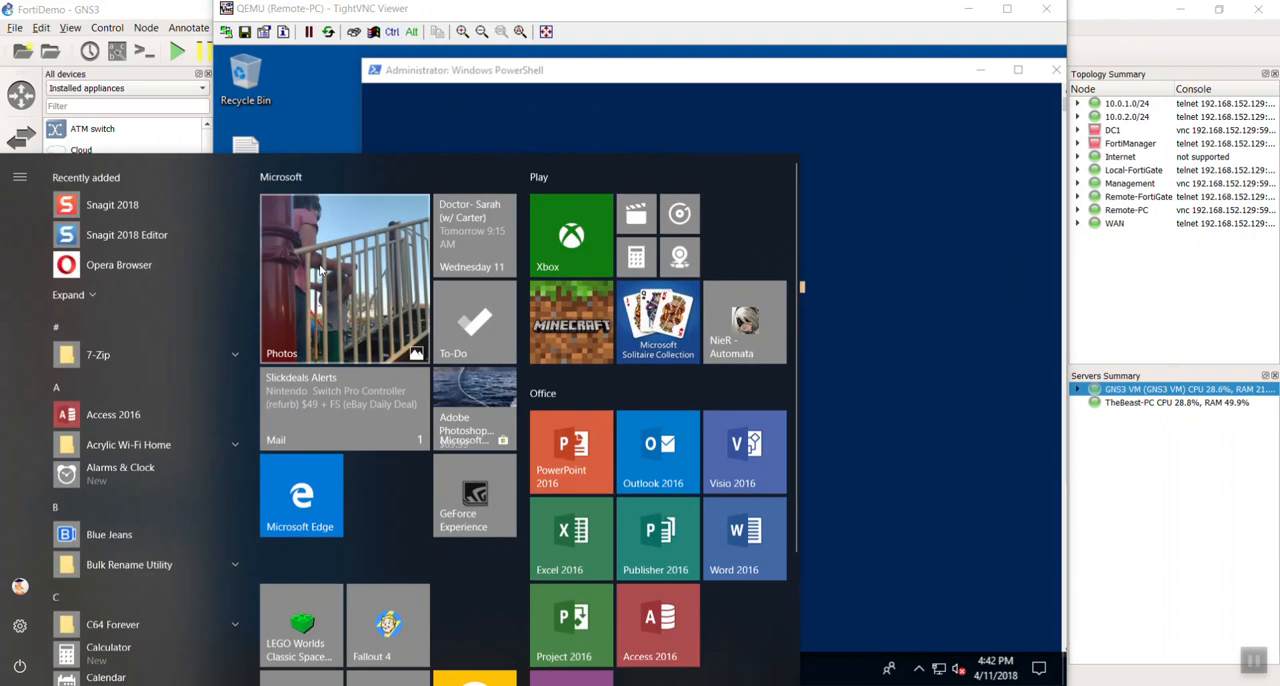
key(super)
click(655, 354)
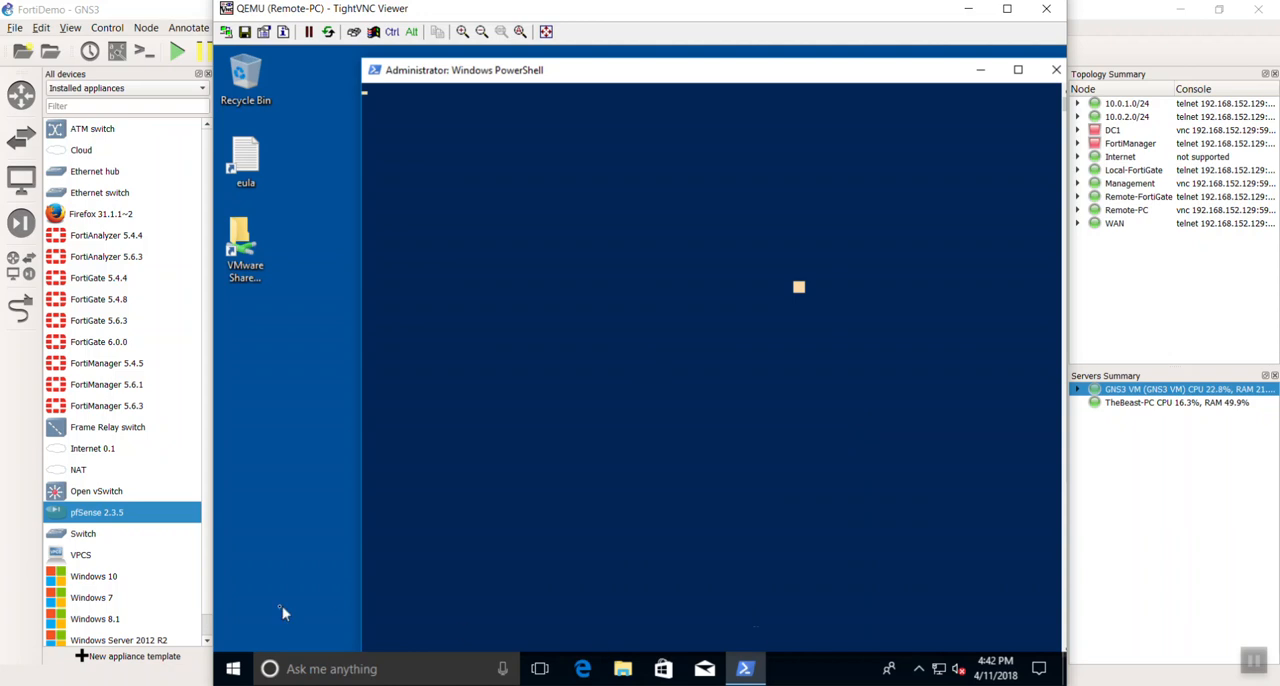
click(238, 668)
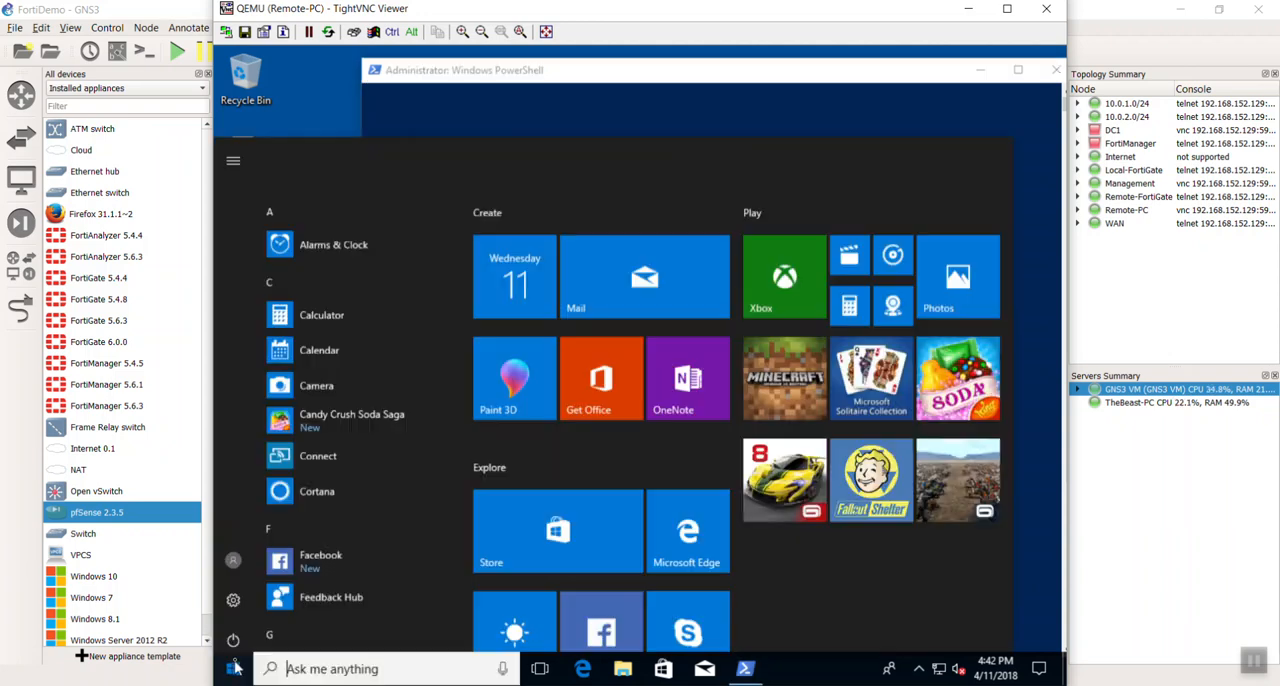
click(236, 668)
click(236, 668)
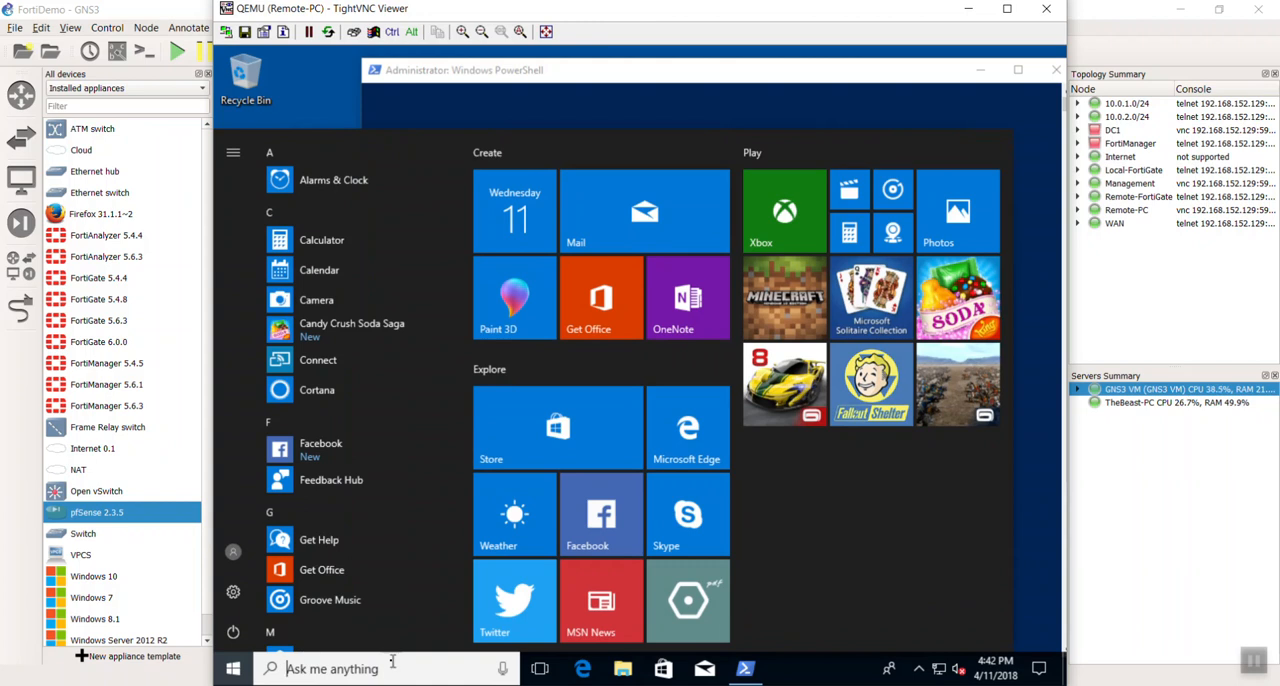
text(cmd)
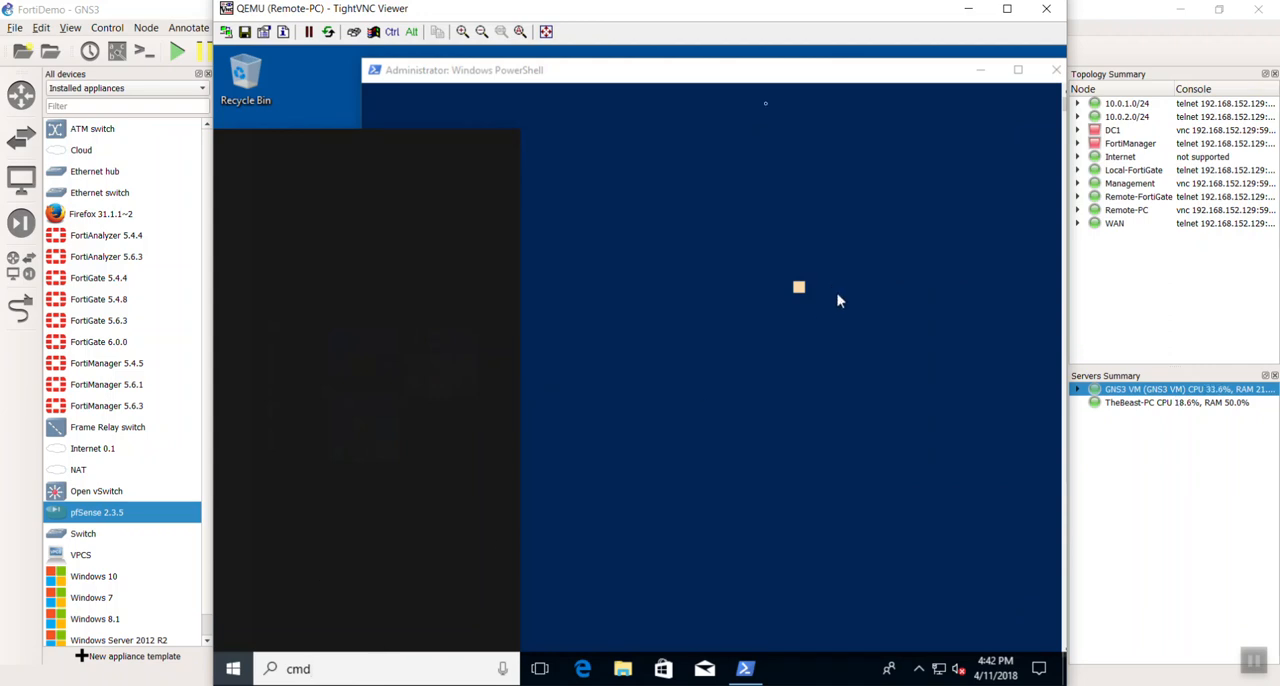
- Close the PowerShell window, search for cmd on Remote-PC and open the Command Prompt
drag(774, 70, 680, 77)
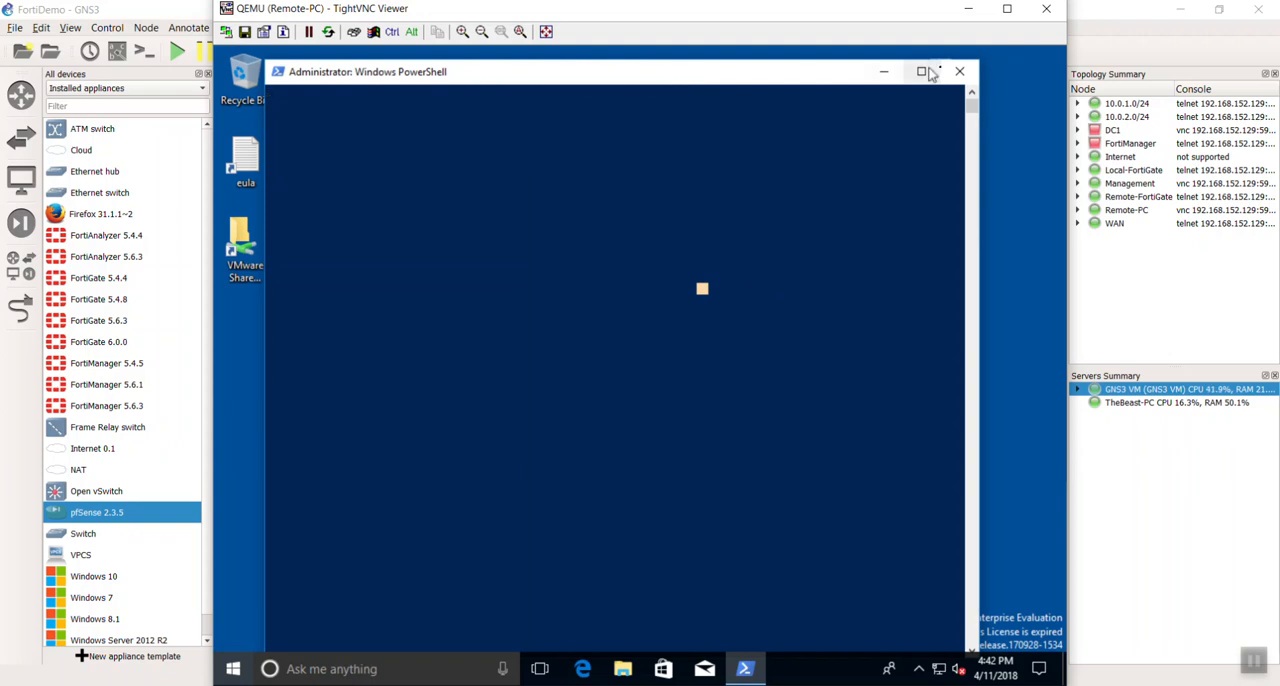
click(959, 72)
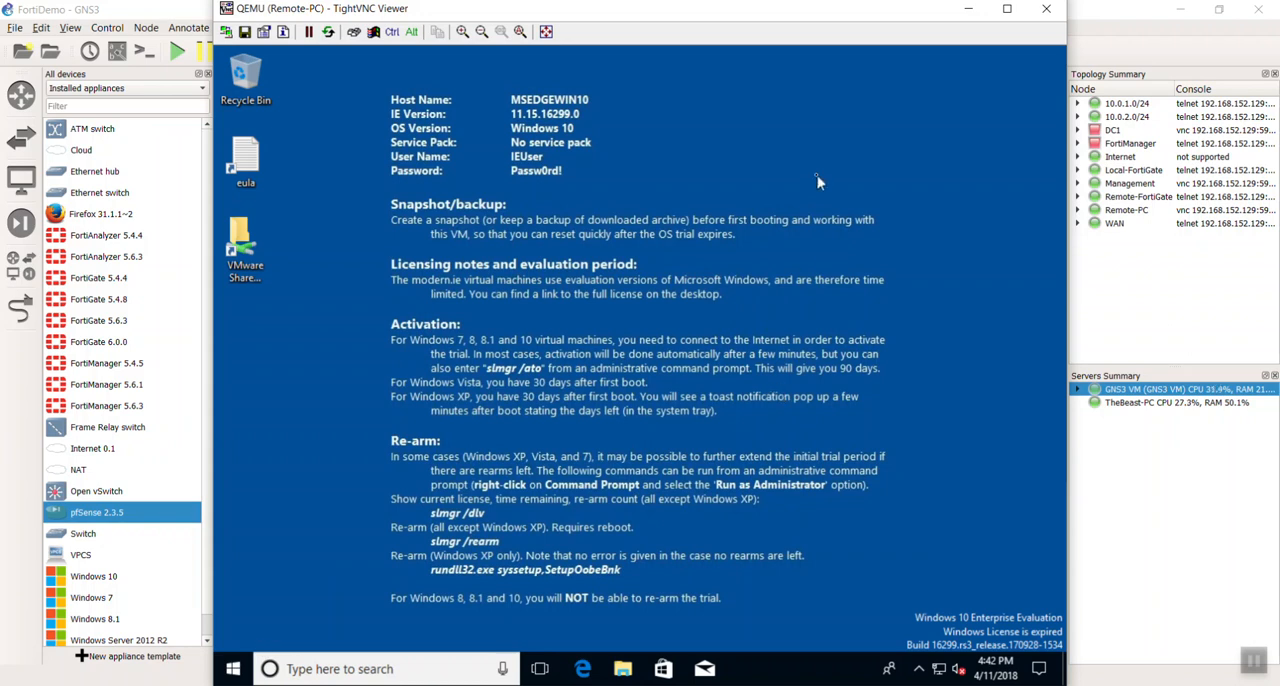
right_click(231, 672)
click(797, 484)
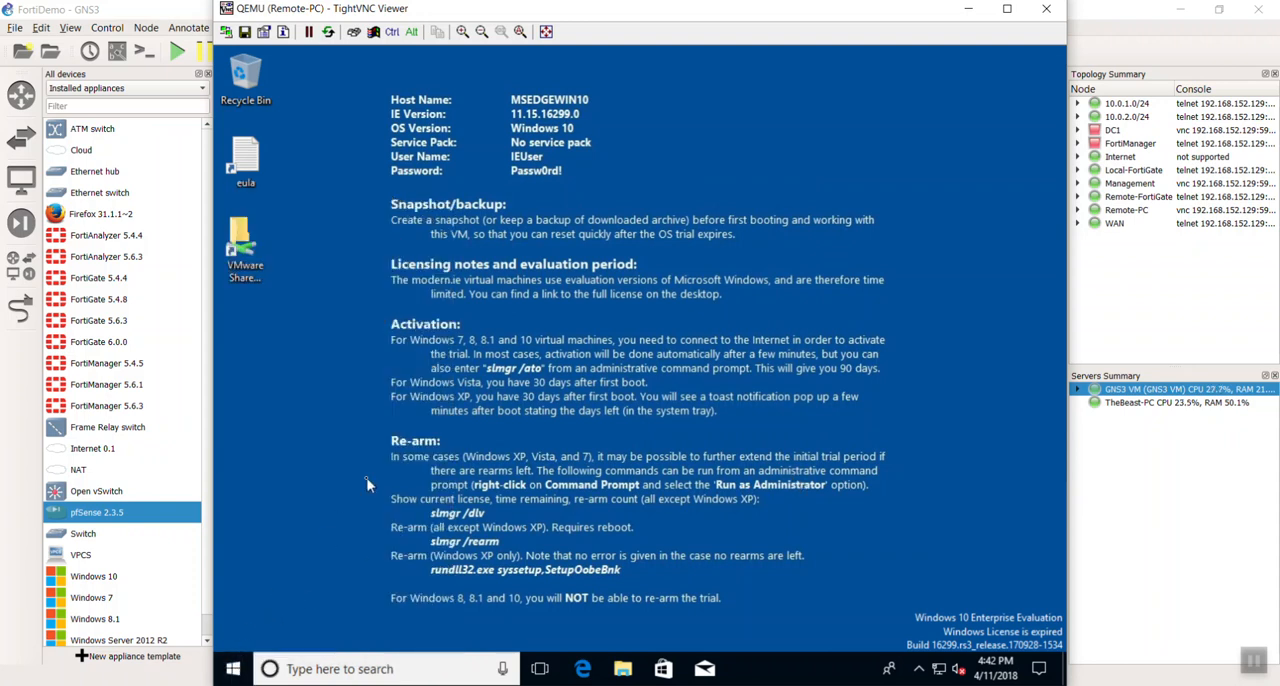
click(231, 672)
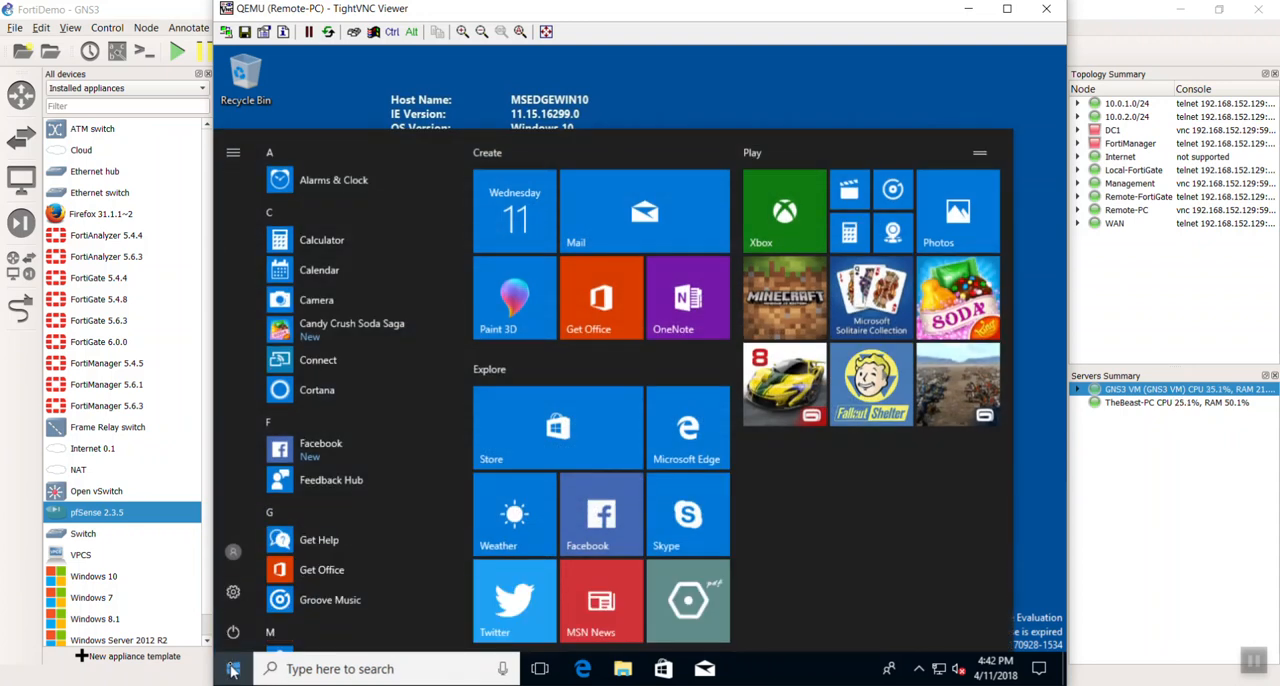
right_click(231, 672)
click(231, 675)
click(231, 675)
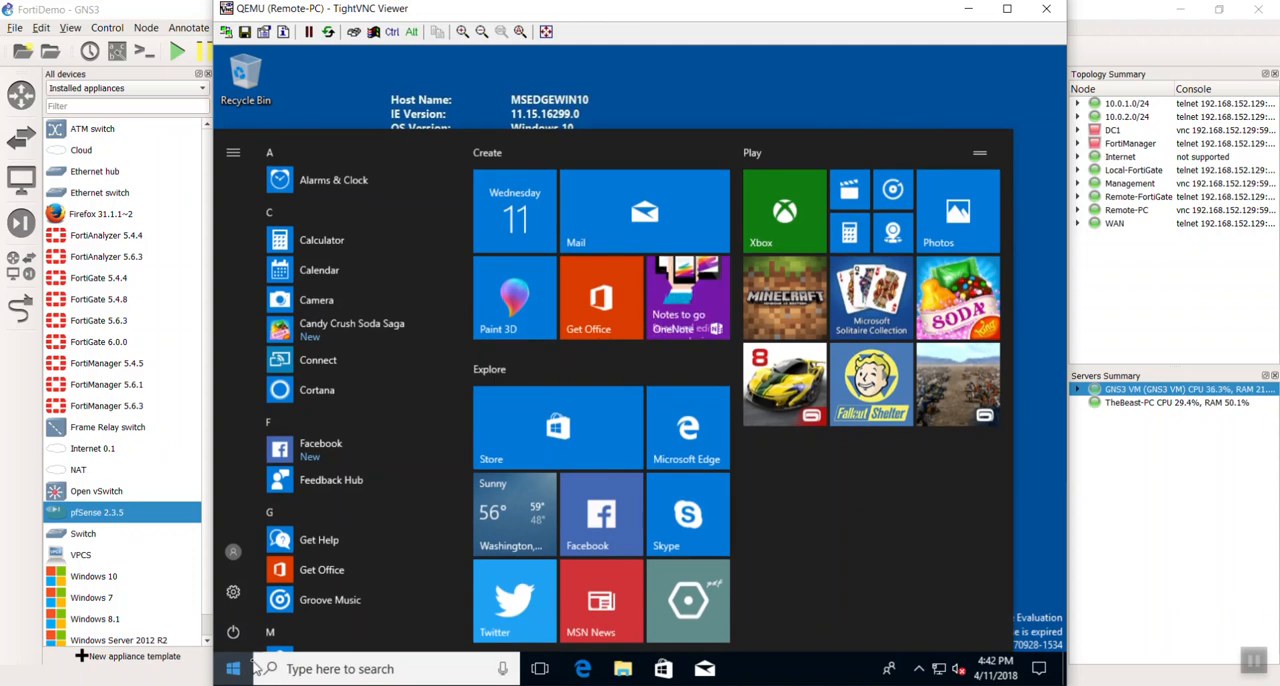
text(cm)
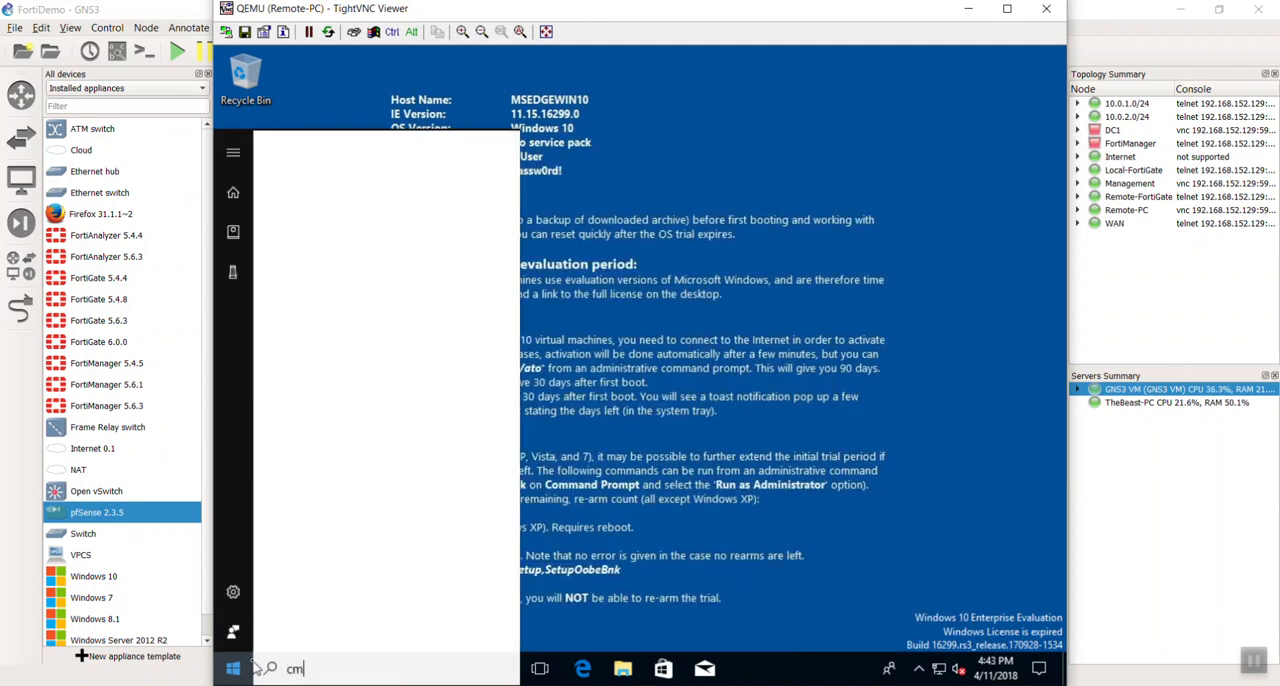
text(d)
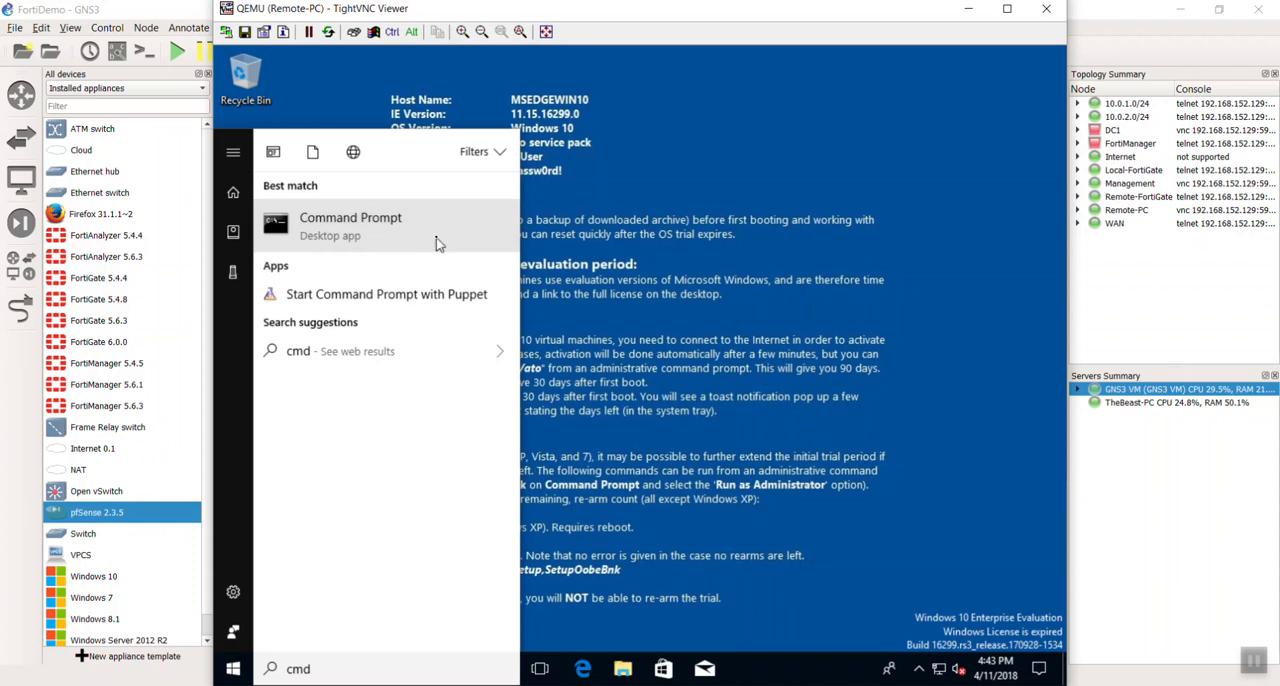
click(934, 370)
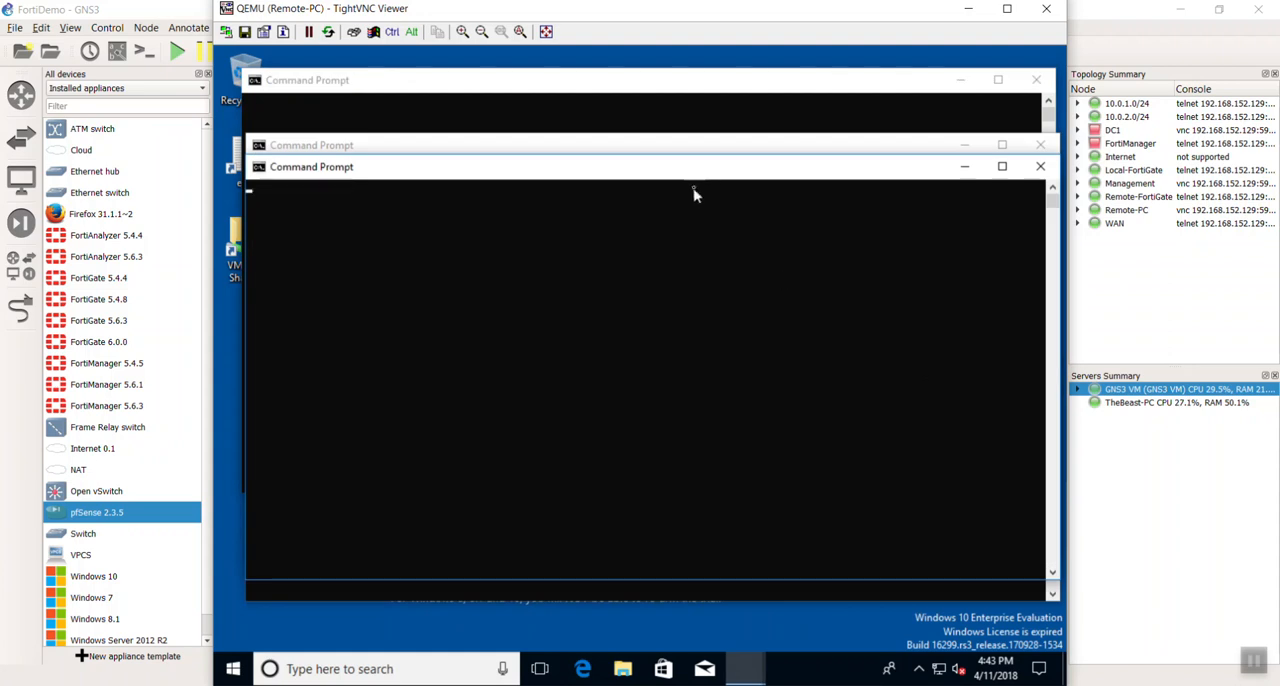
- Close the surplus Command Prompt windows on Remote-PC, keeping a single one open
drag(704, 177, 698, 185)
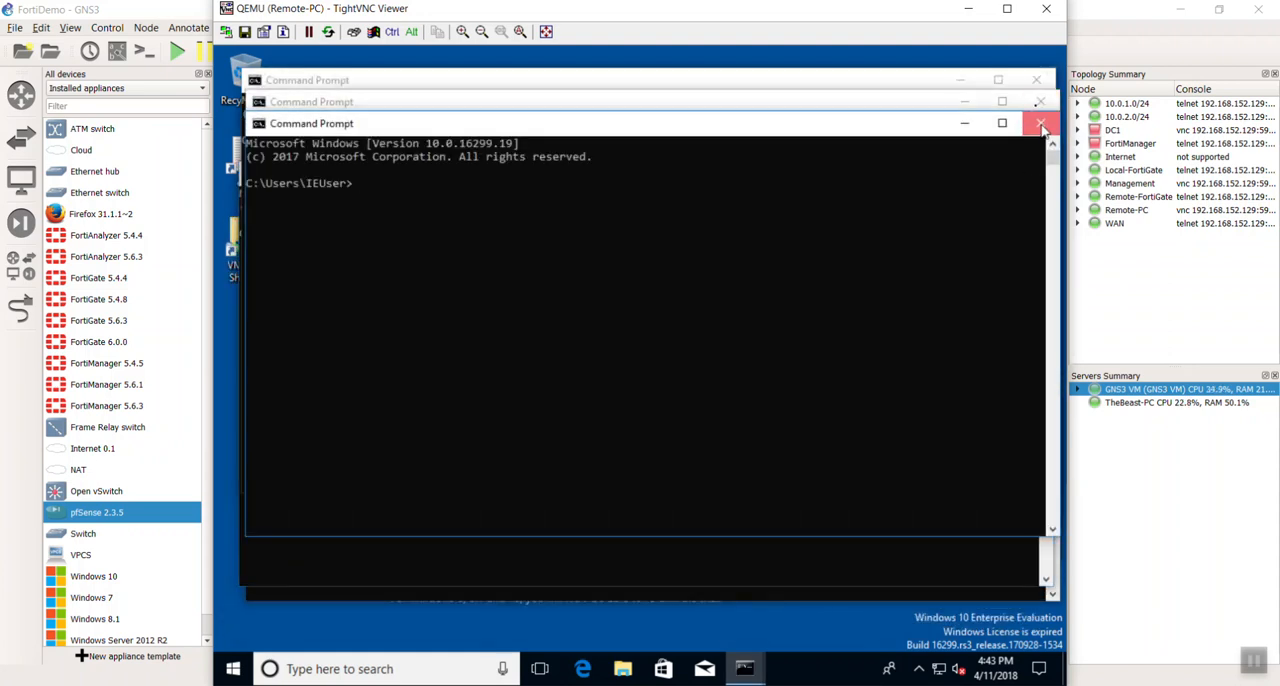
click(1040, 124)
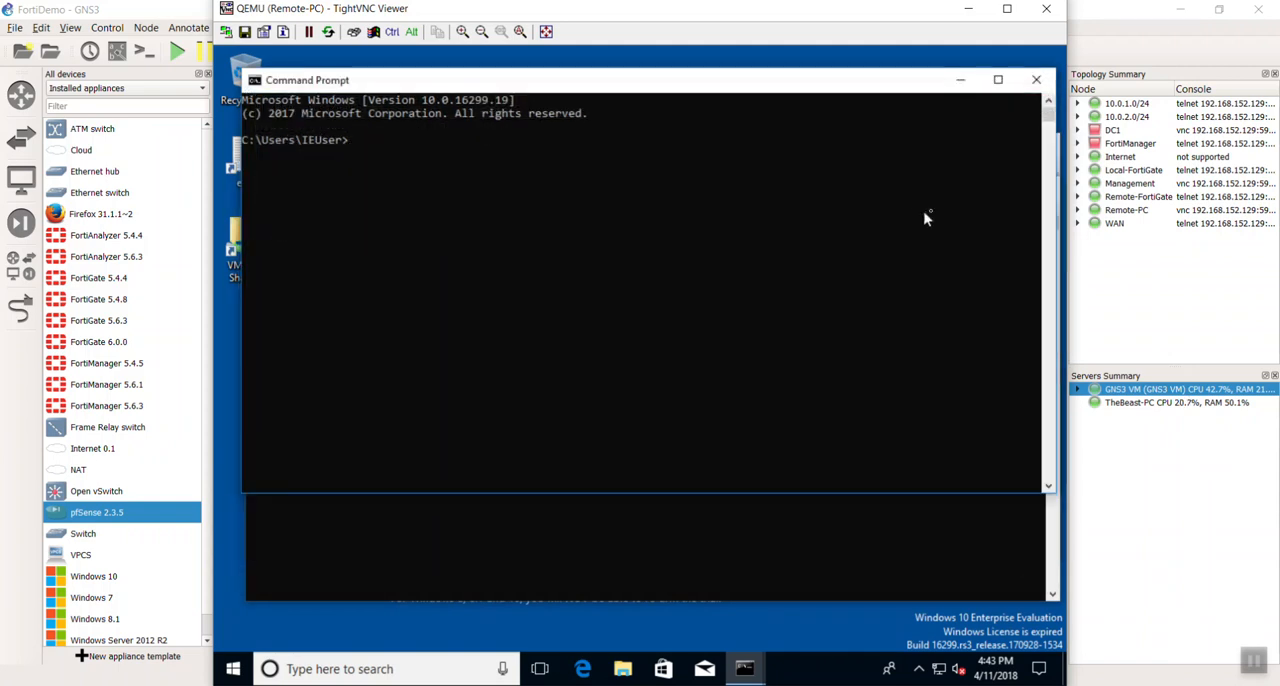
click(1040, 81)
click(1042, 148)
click(750, 219)
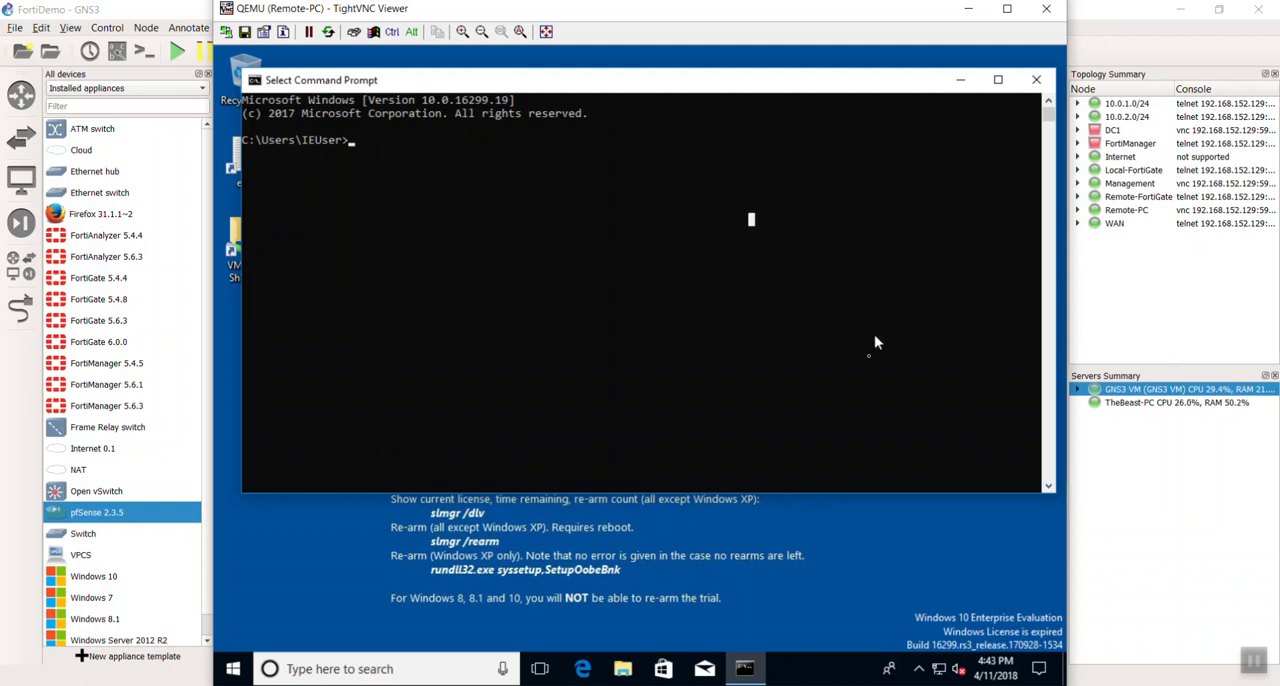
- Run ipconfig and ping google.com in the Remote-PC Command Prompt to check addressing and internet access
mouse_move(941, 675)
drag(643, 236, 651, 278)
text(ipconfig)
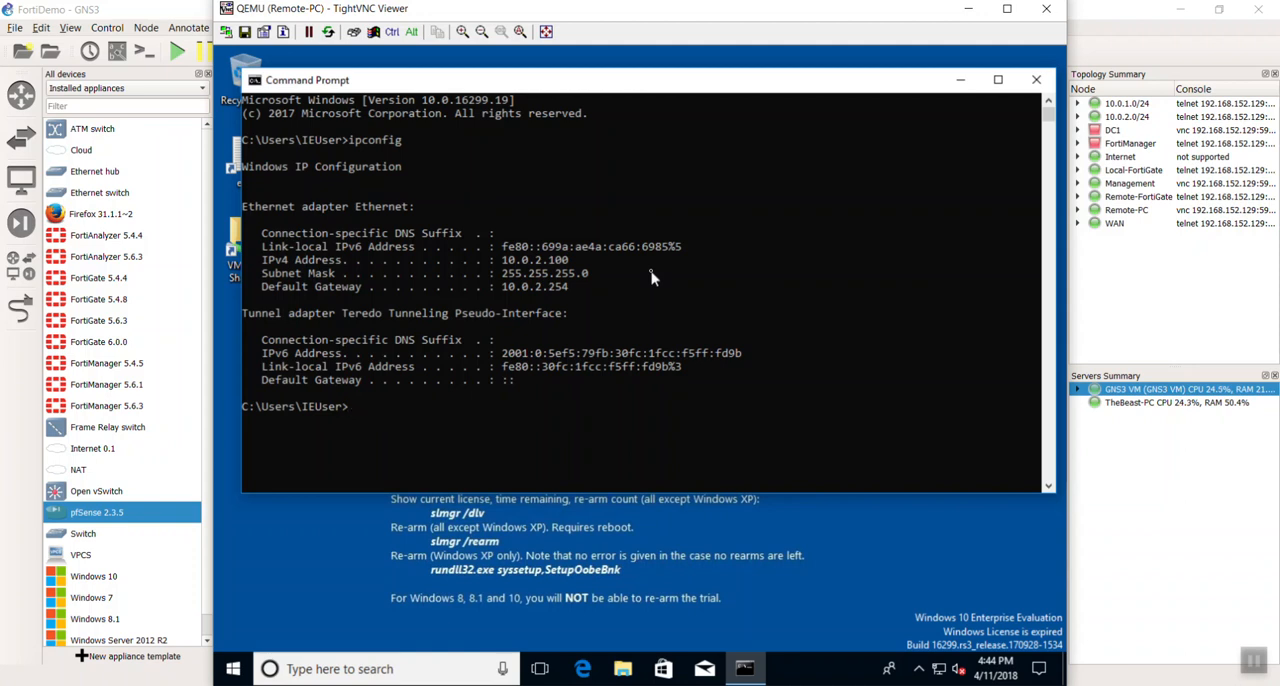
text(ing google.com)
key(Return)
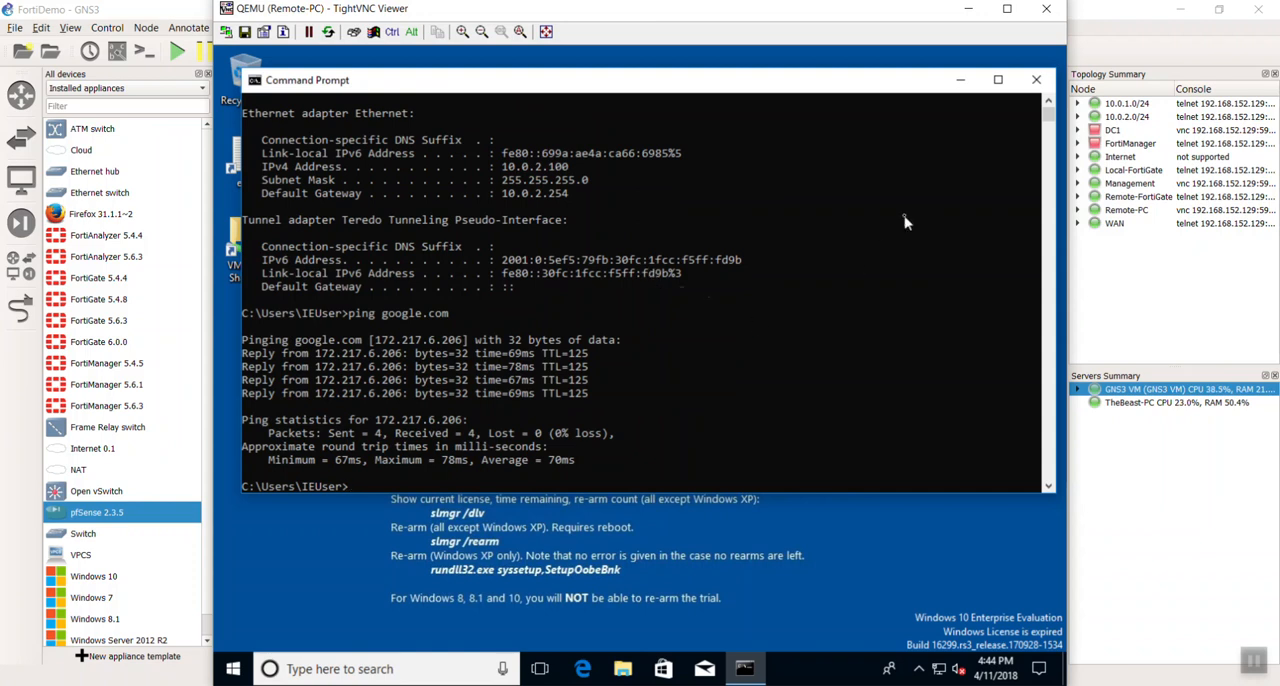
- Close the Command Prompt and the Remote-PC console to return to the GNS3 topology
click(1036, 79)
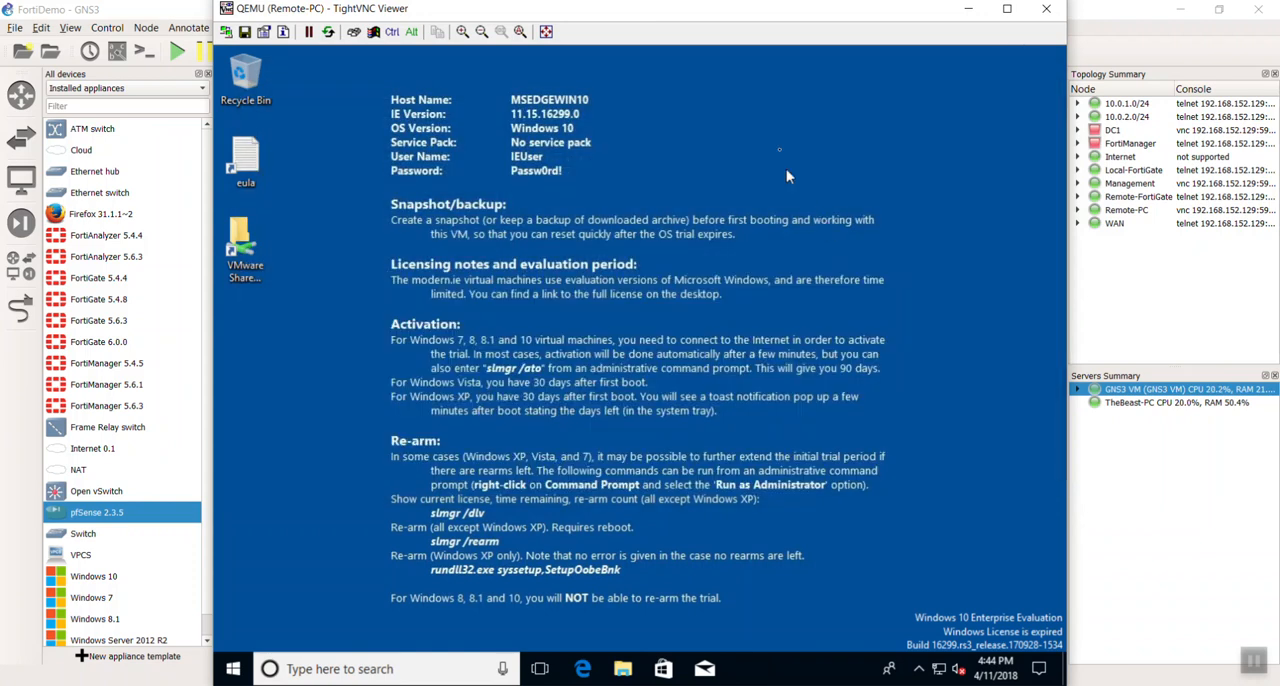
drag(638, 18, 631, 106)
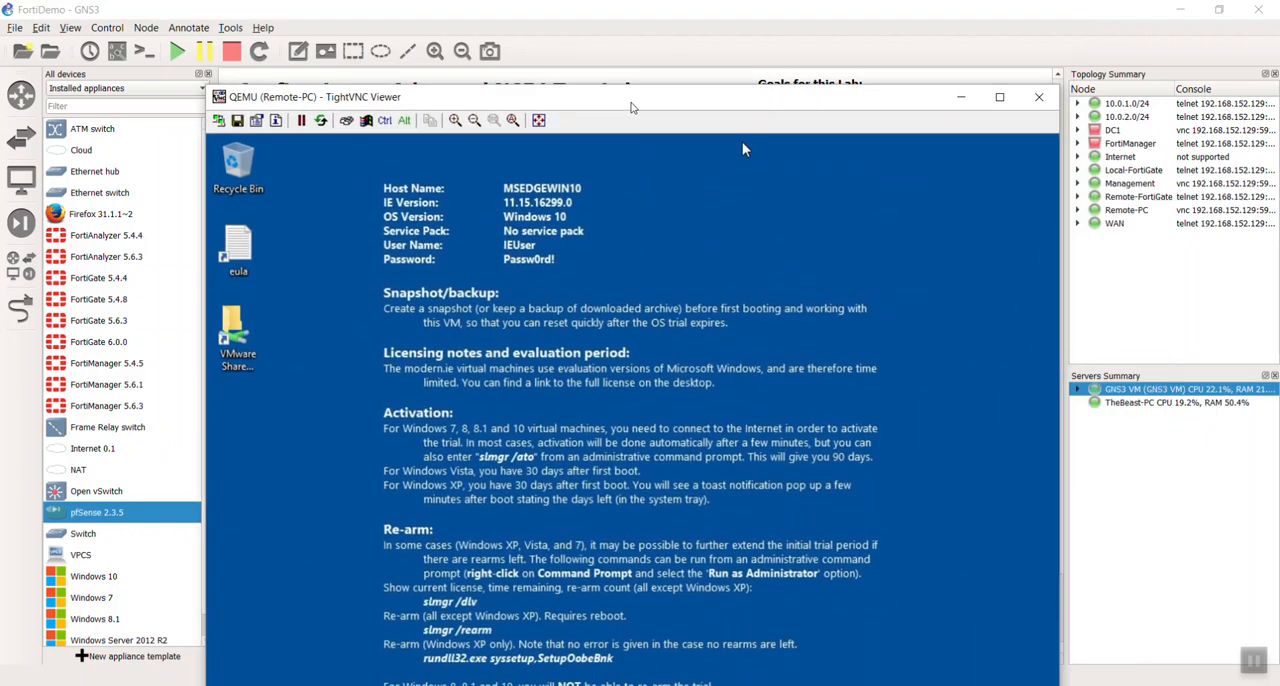
click(1039, 97)
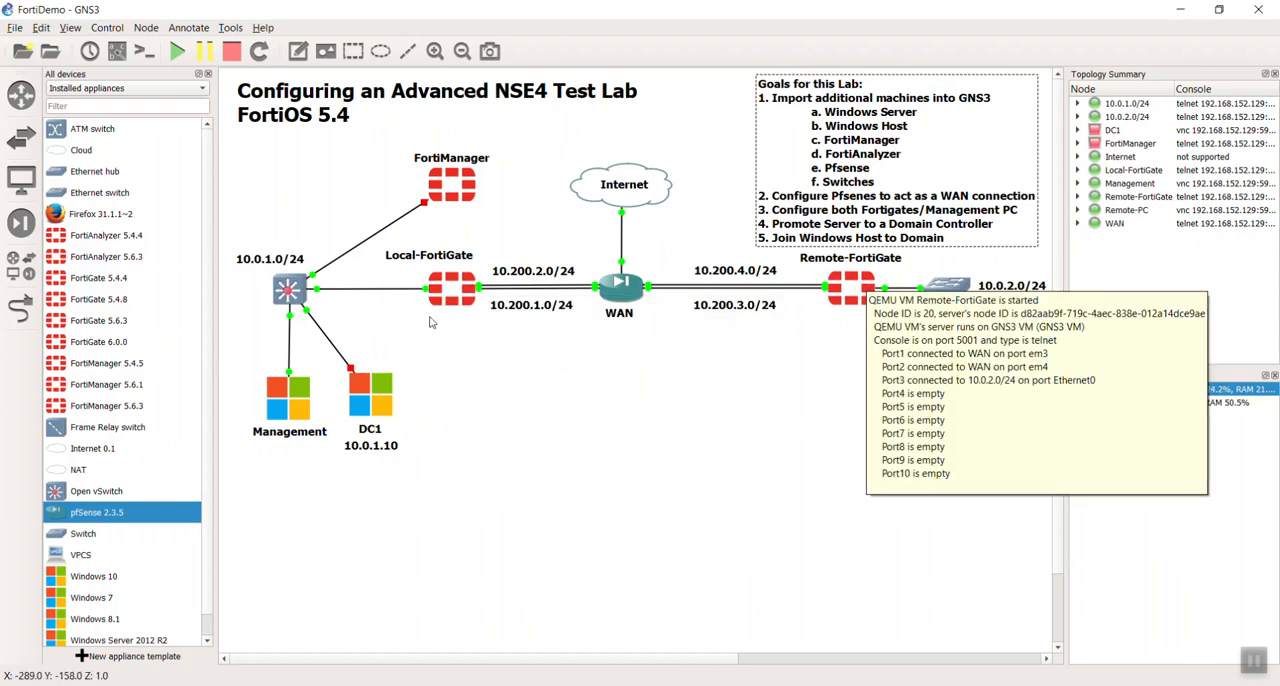
- Open the Management console from the GNS3 topology and dismiss the AutoComplete prompt in Internet Explorer
click(742, 457)
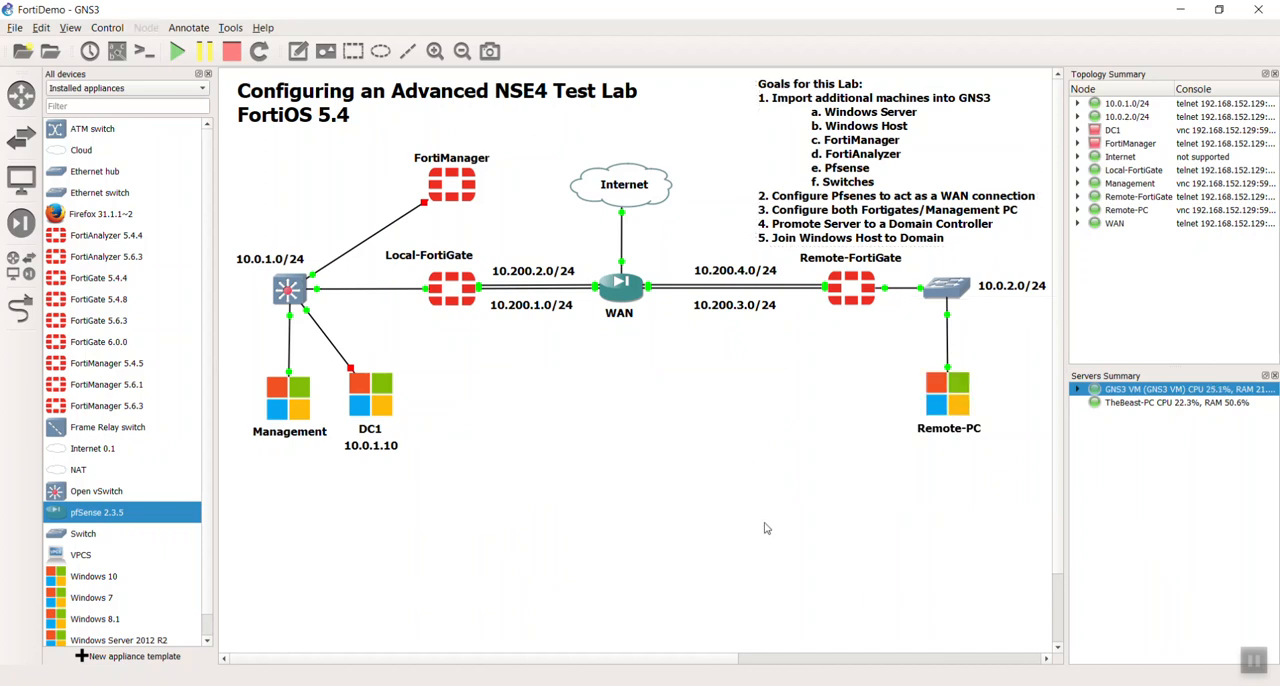
click(280, 412)
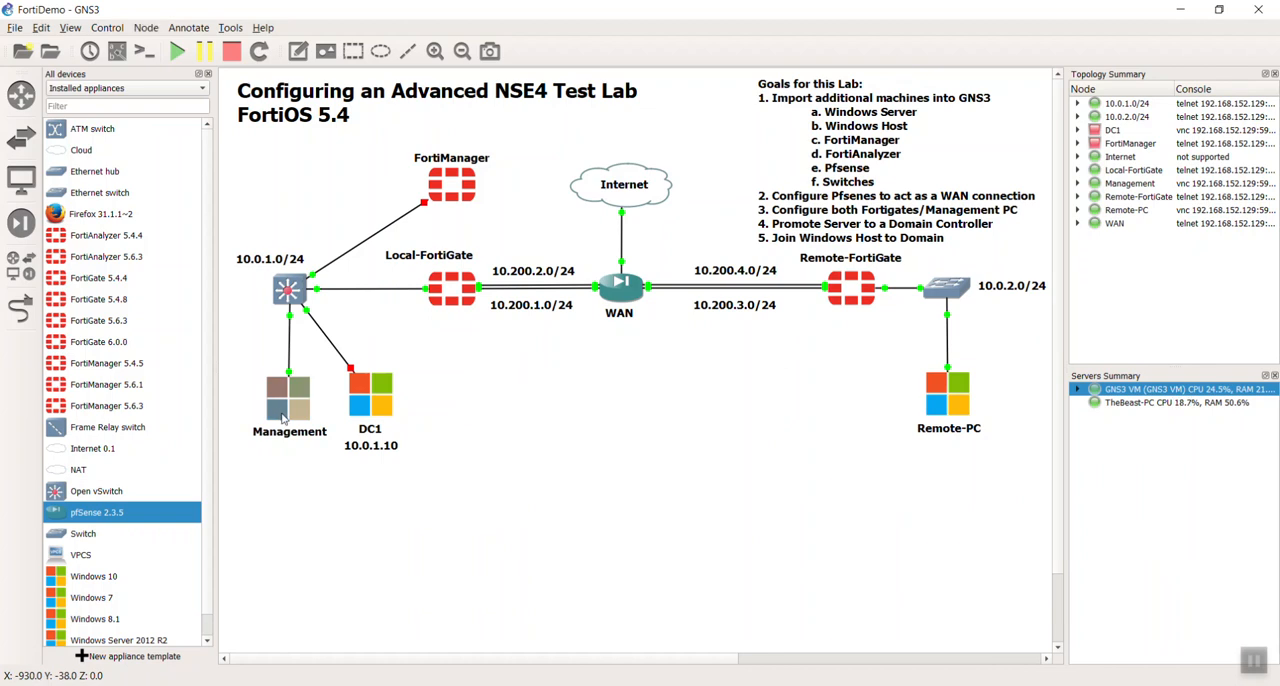
double_click(283, 418)
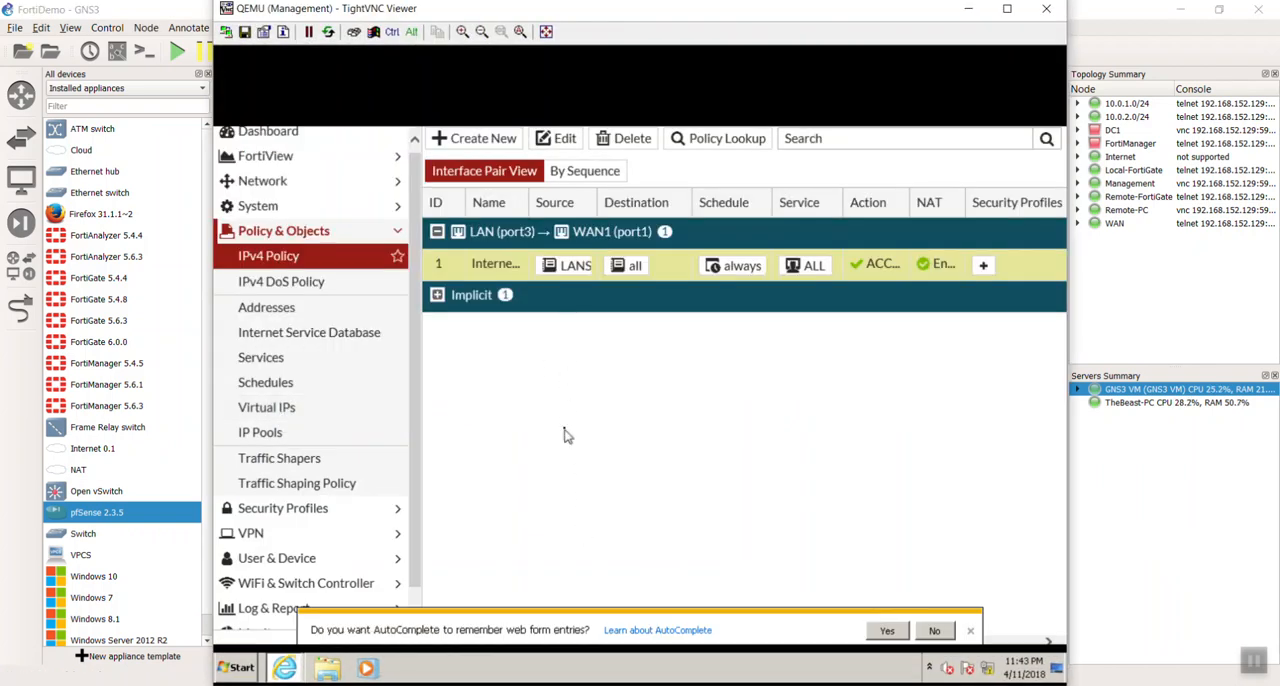
click(970, 630)
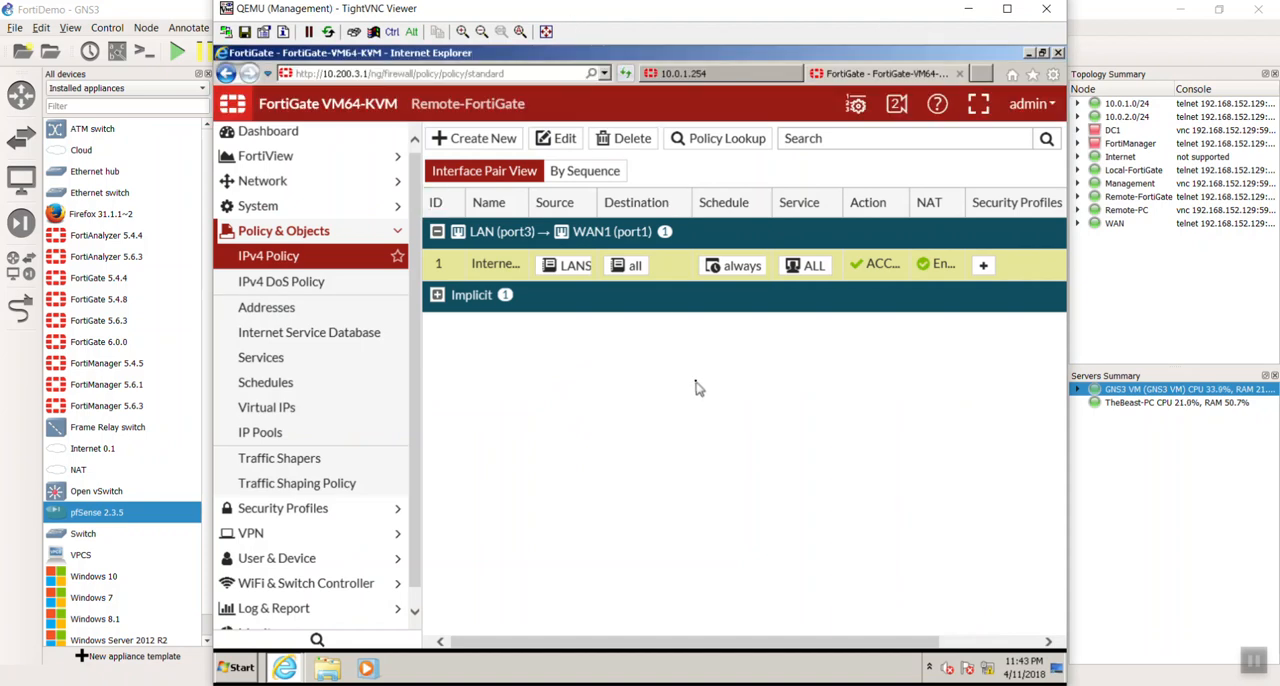
- Back up the Remote-FortiGate system configuration from its dashboard to the local PC without encryption and save the file
click(347, 137)
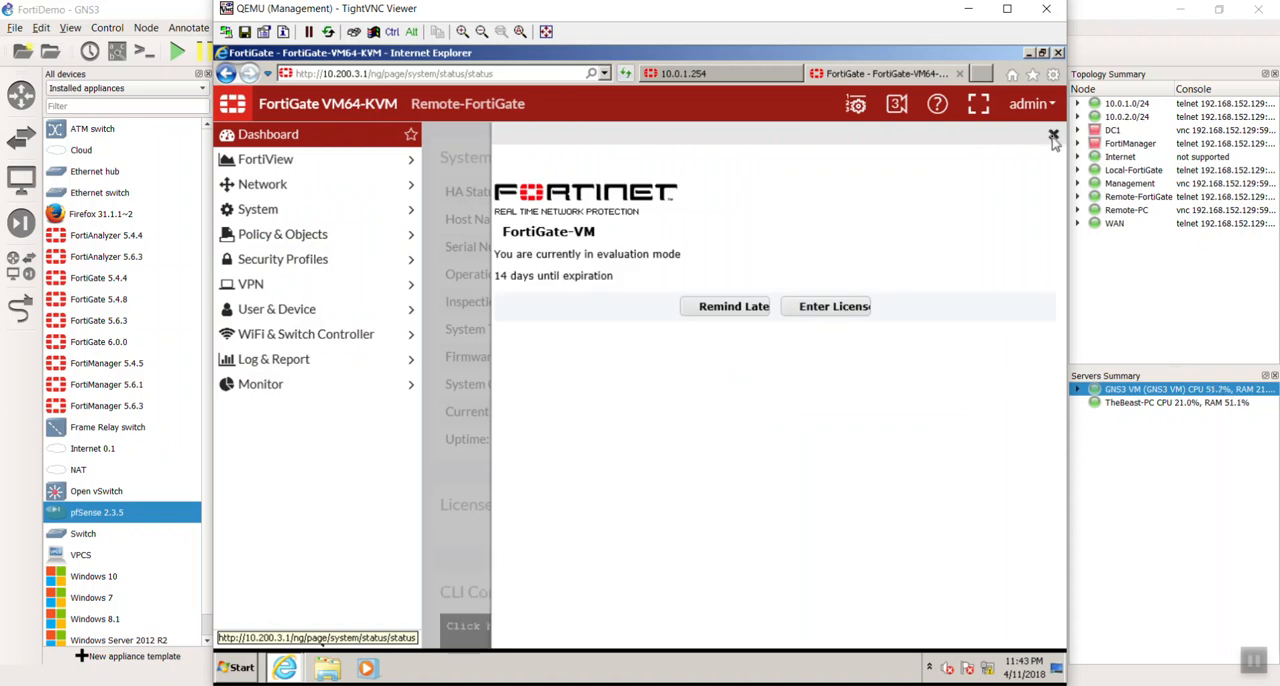
click(1052, 136)
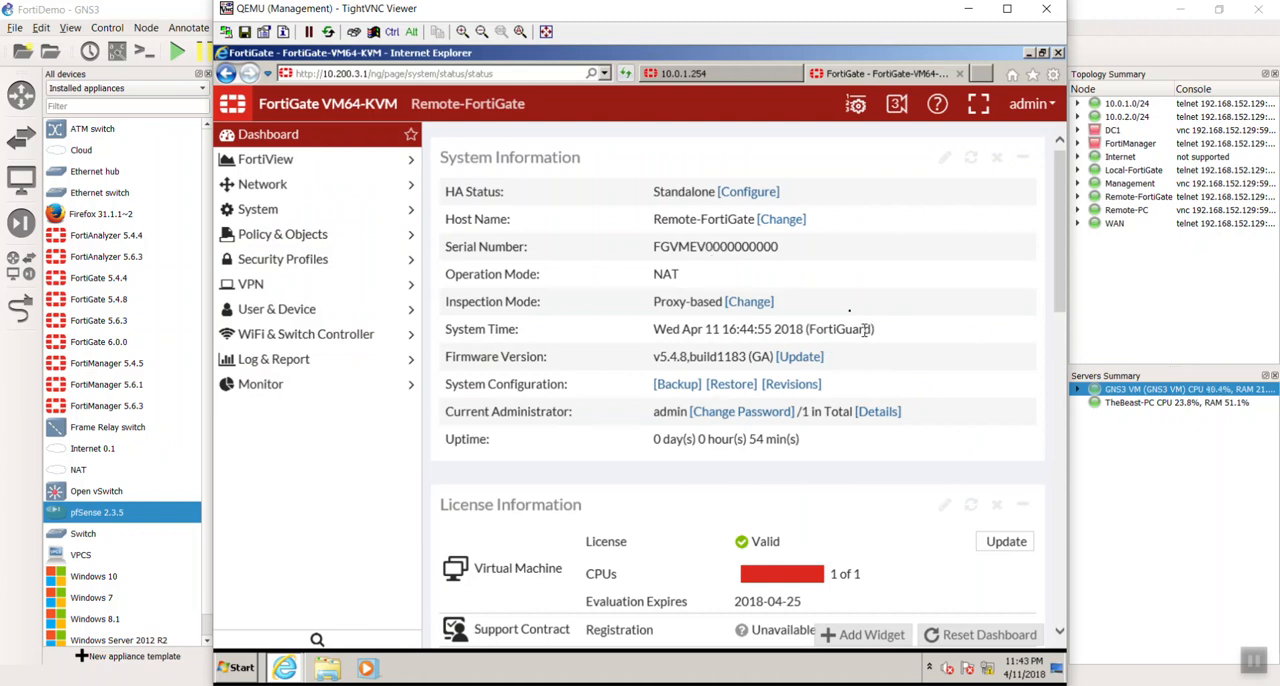
click(680, 385)
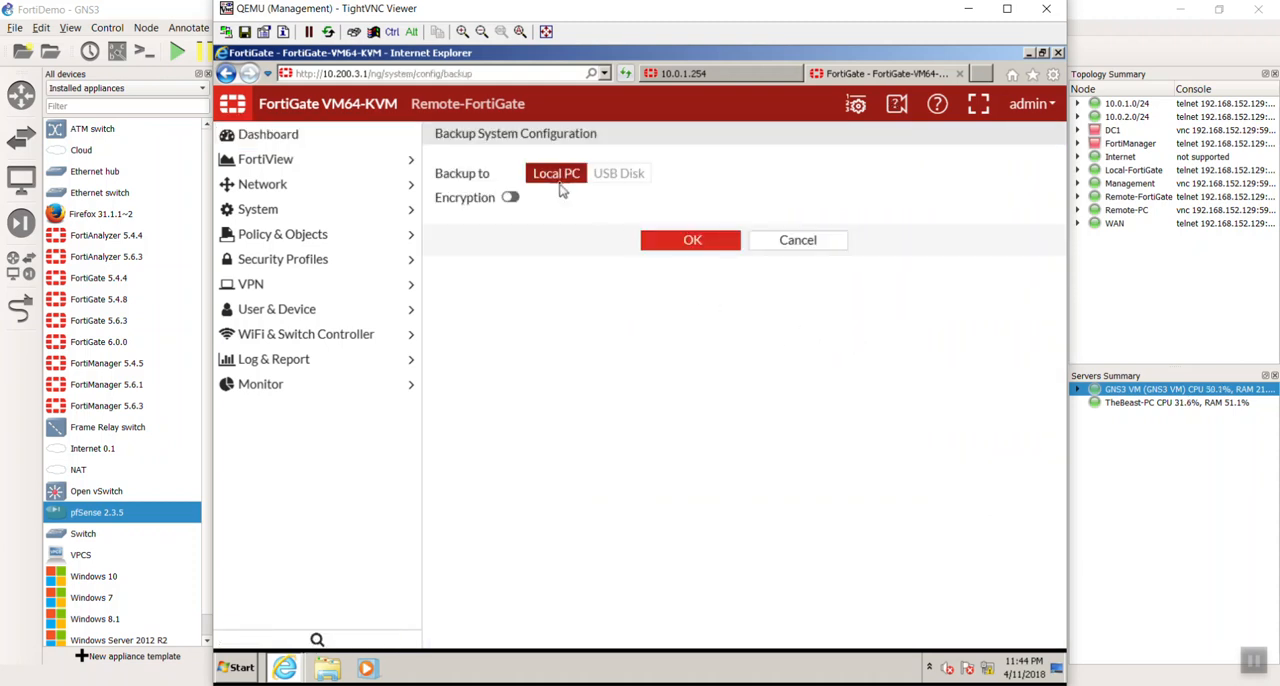
click(668, 248)
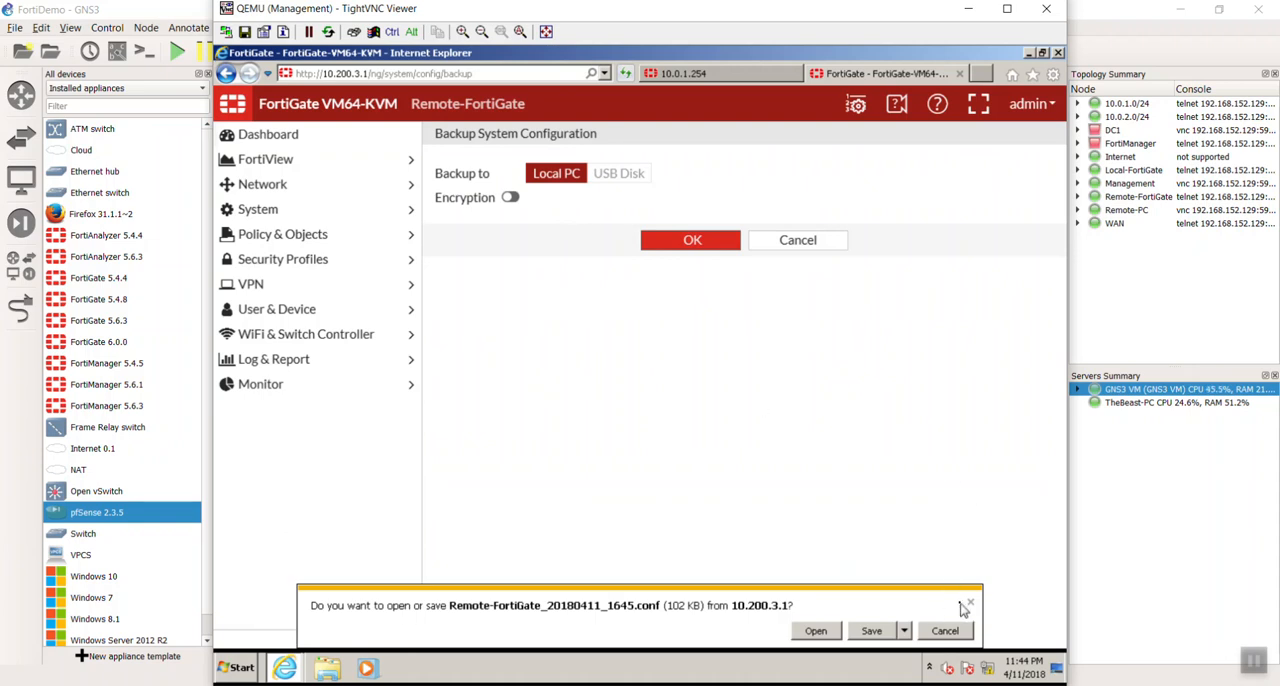
click(883, 632)
click(876, 632)
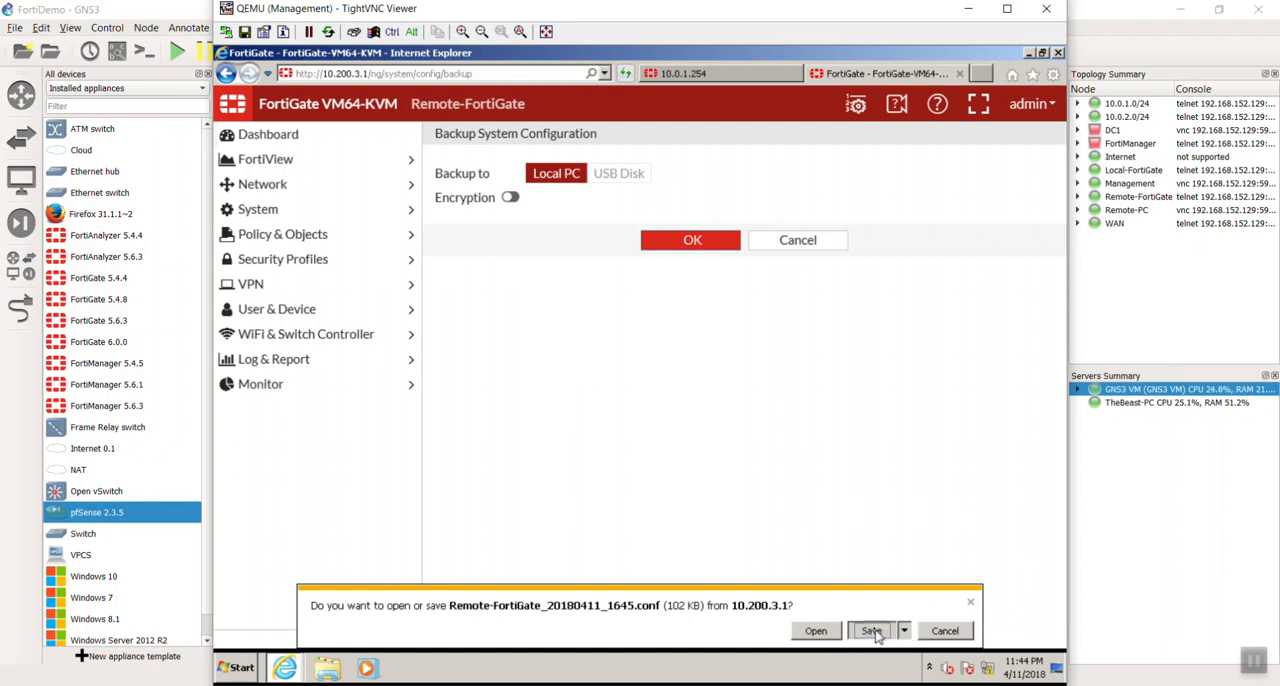
- Open the Downloads folder and rename the Remote-FortiGate backup to Remote-FortiGate_initial.conf
click(817, 631)
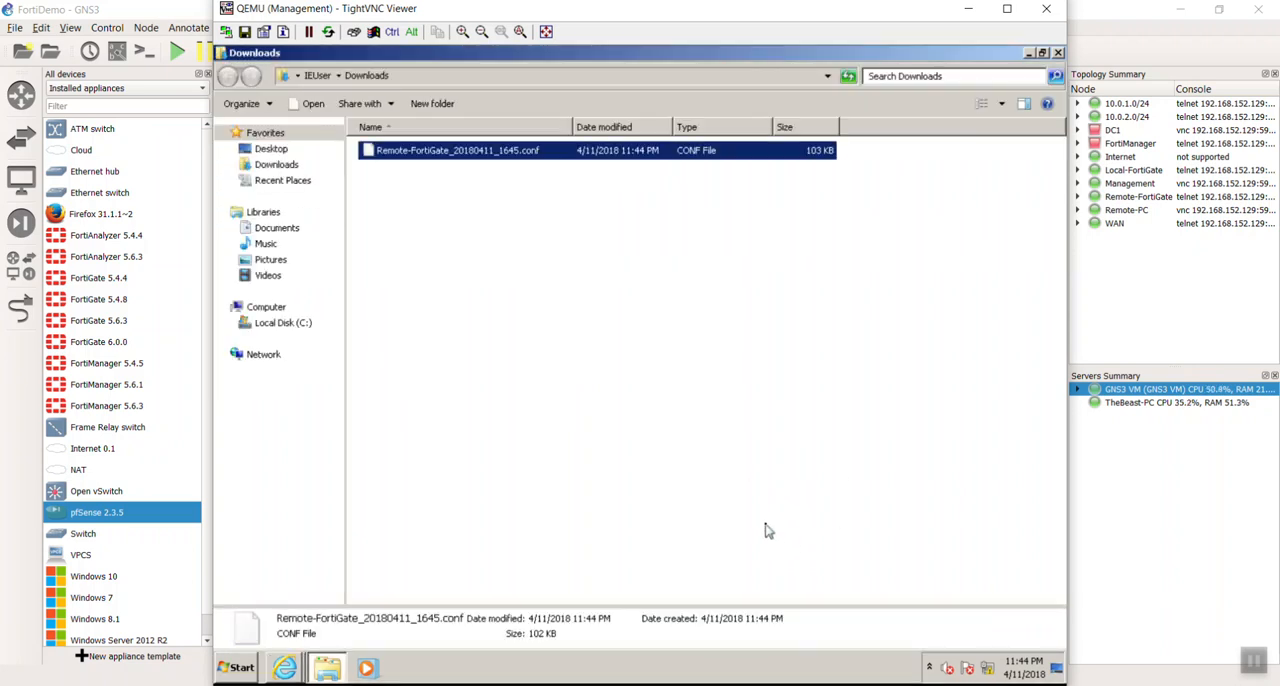
key(F2)
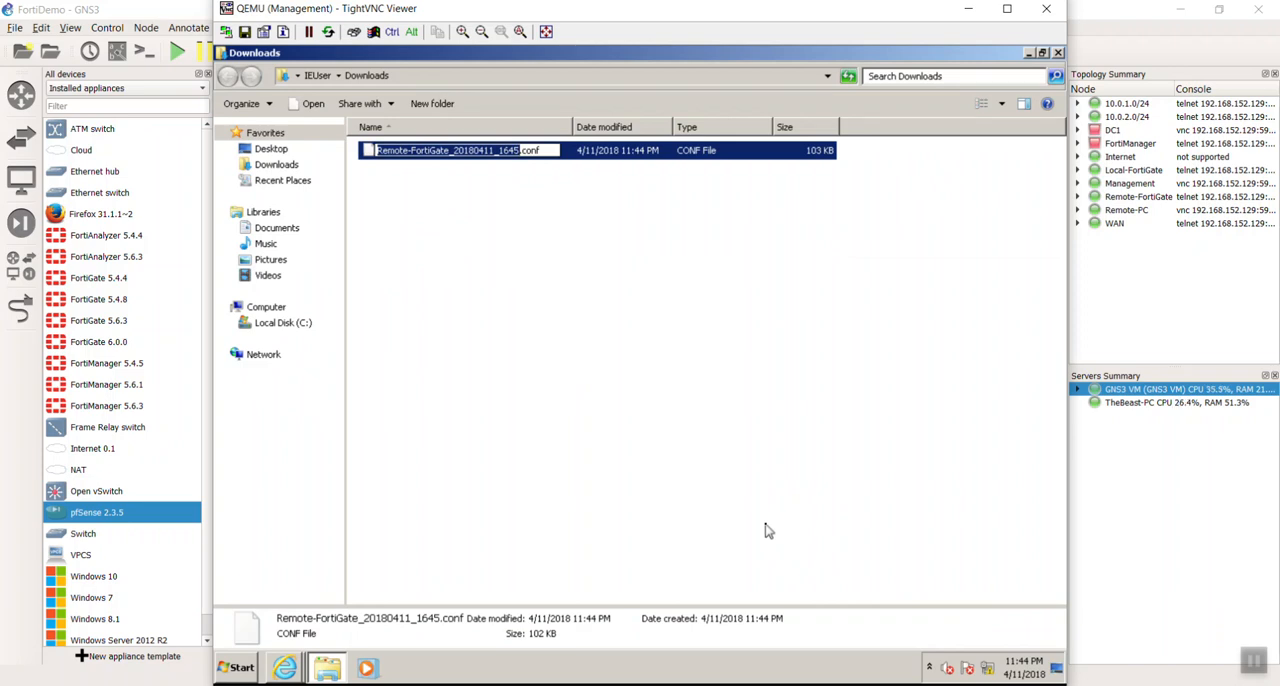
key(Right)
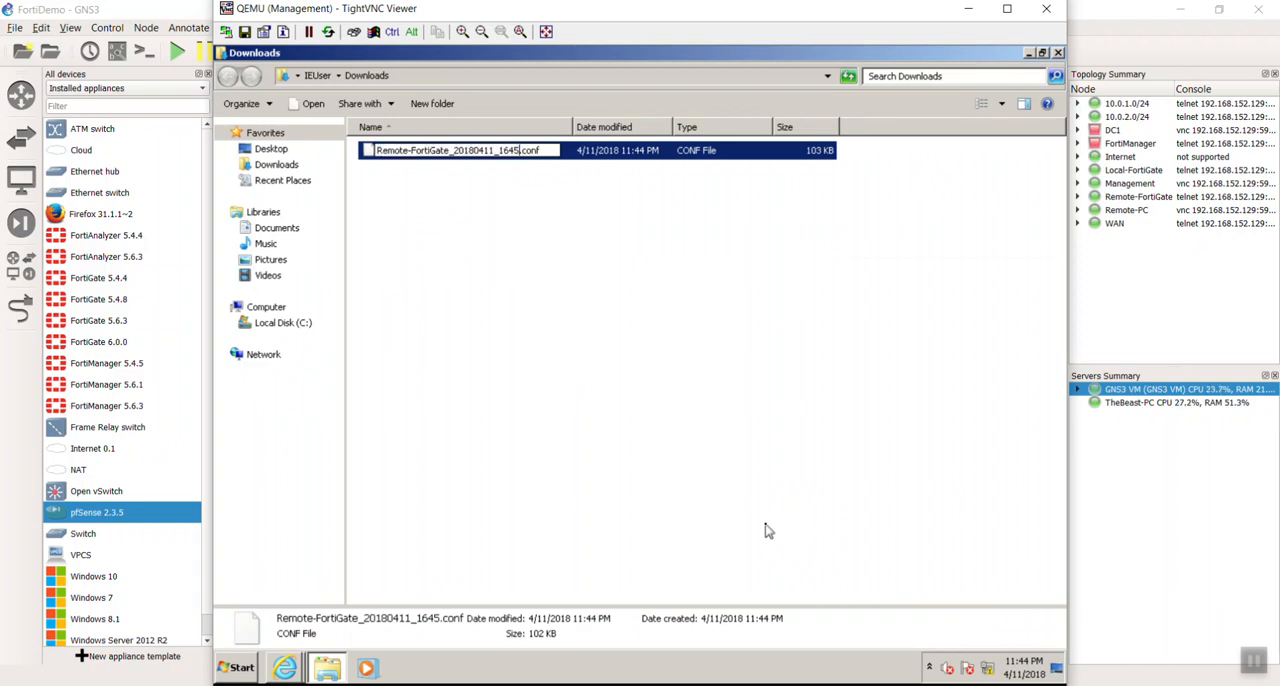
key(shift+Left)
key(shift+Left)
key(shift+Left)
key(shift+Left)
key(shift+Left)
key(shift+Left)
key(shift+Left)
key(shift+Left)
key(shift+Left)
key(shift+Left)
key(shift+Left)
key(BackSpace)
text(initial)
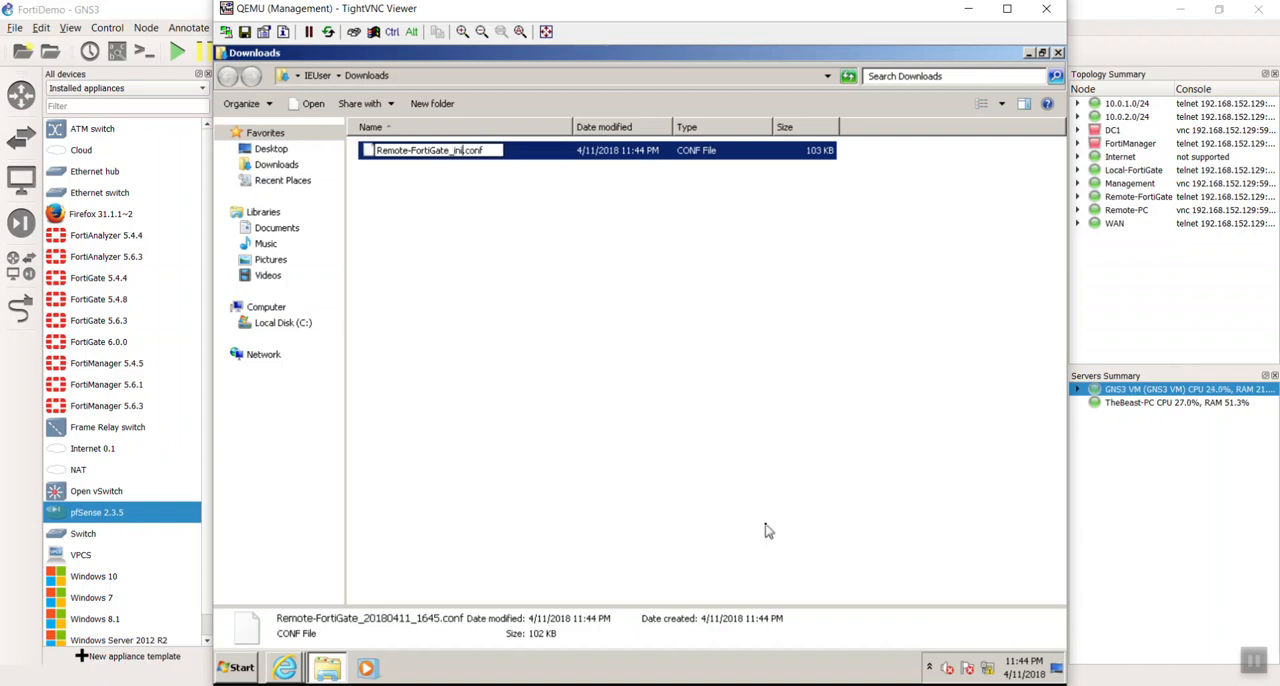
key(Return)
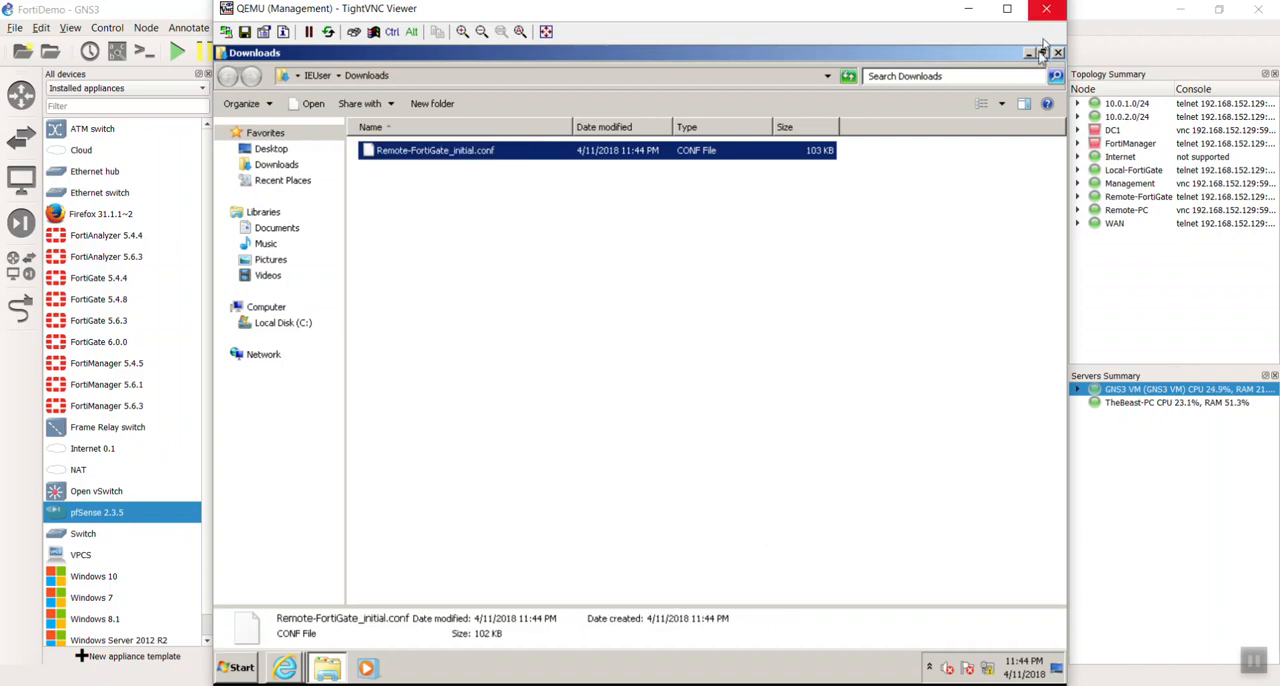
- Return to Internet Explorer and log in to the FortiGate at 10.0.1.254 as admin
mouse_move(285, 666)
click(320, 606)
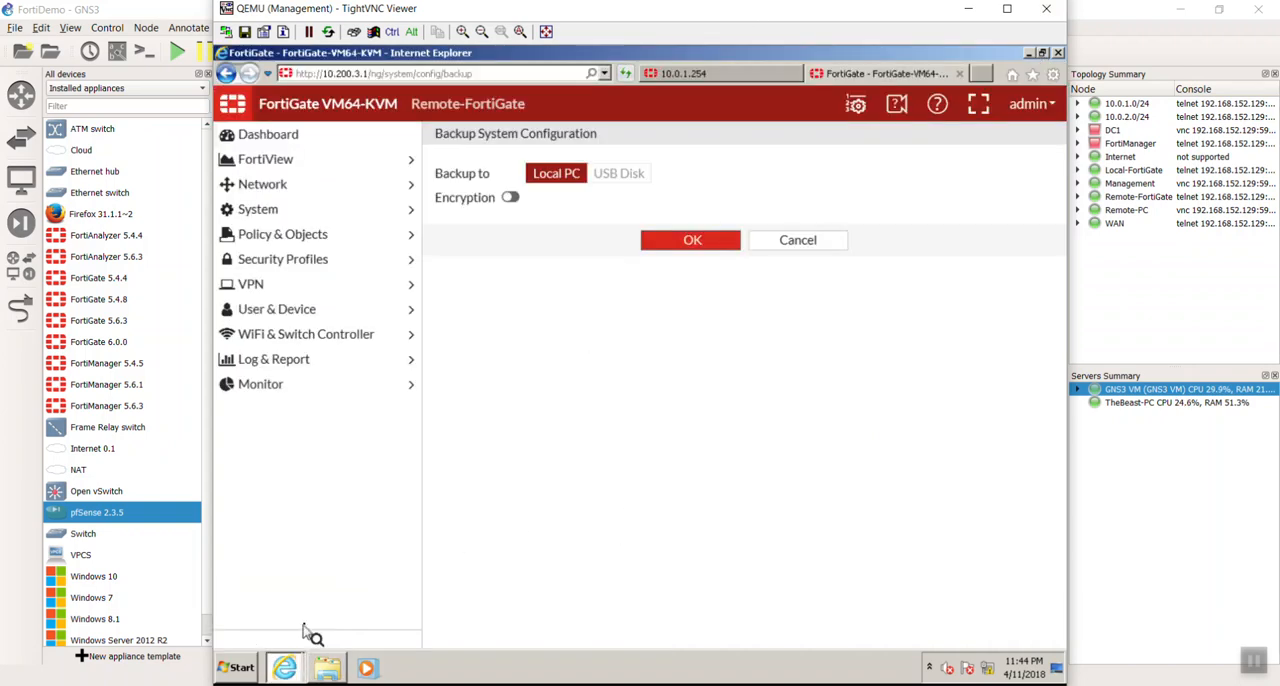
click(730, 74)
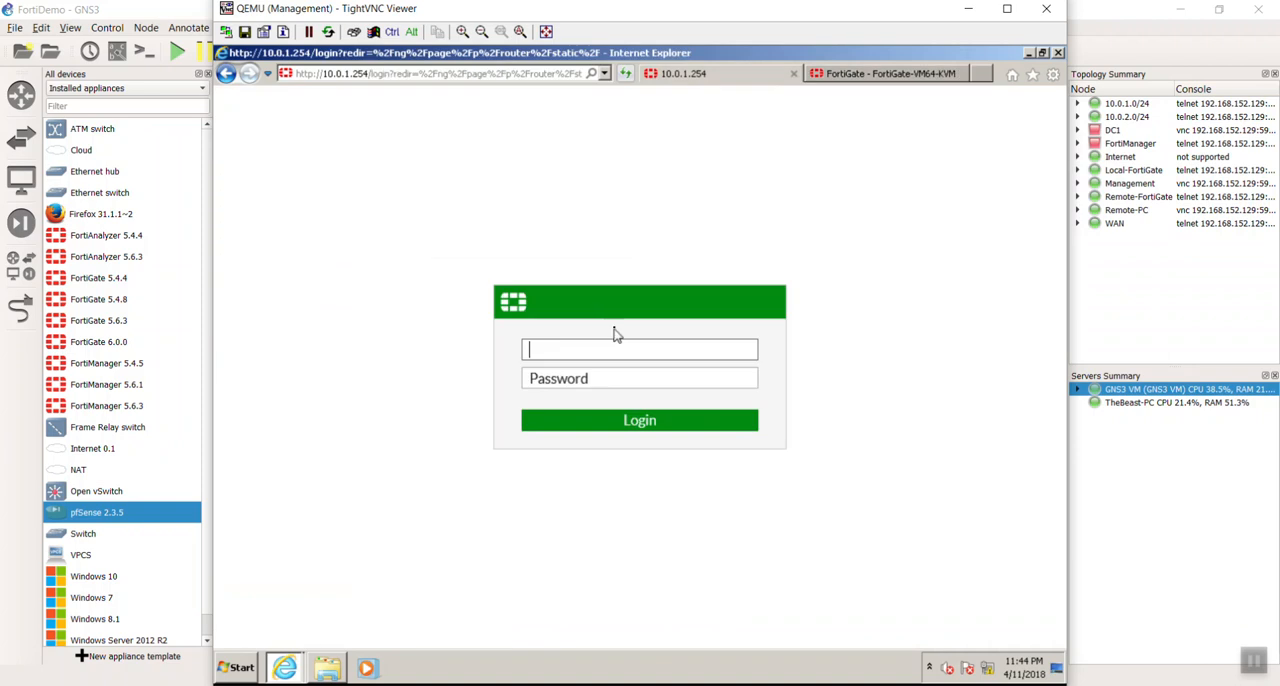
click(612, 349)
text(admin)
key(Return)
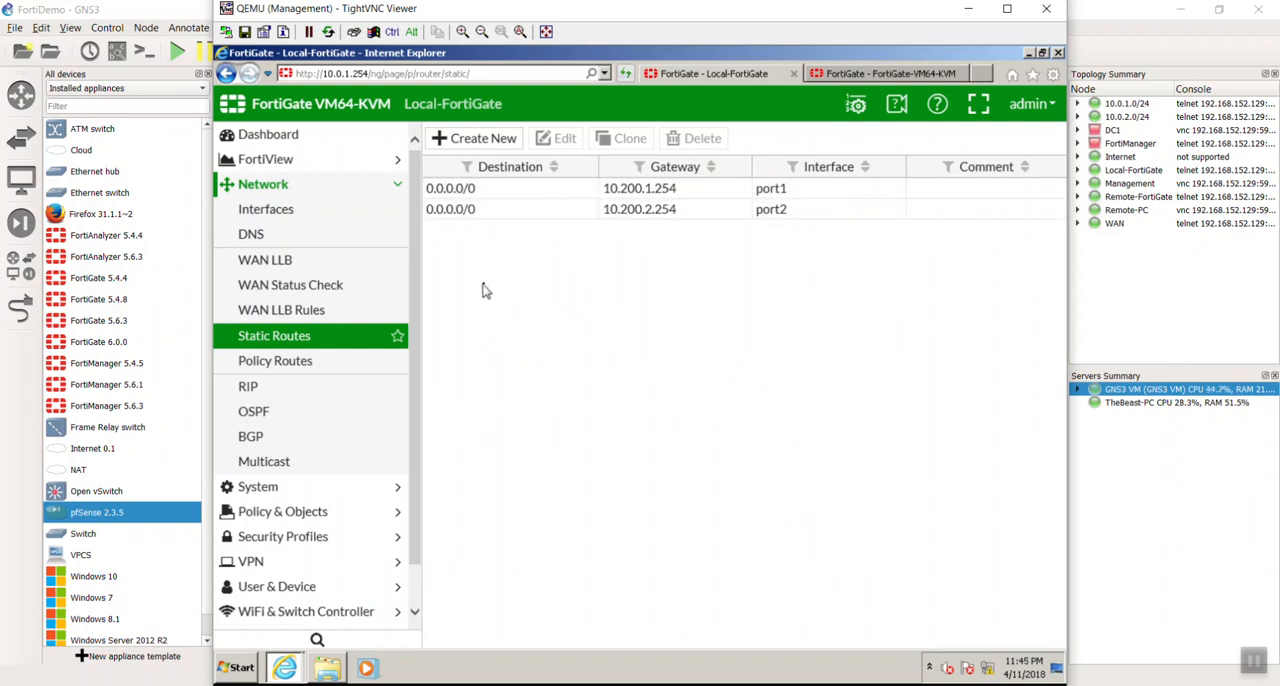
- Review the IPv4 policy list on Local-FortiGate and expand the LAN (port3) to WAN1 (port1) section
click(303, 505)
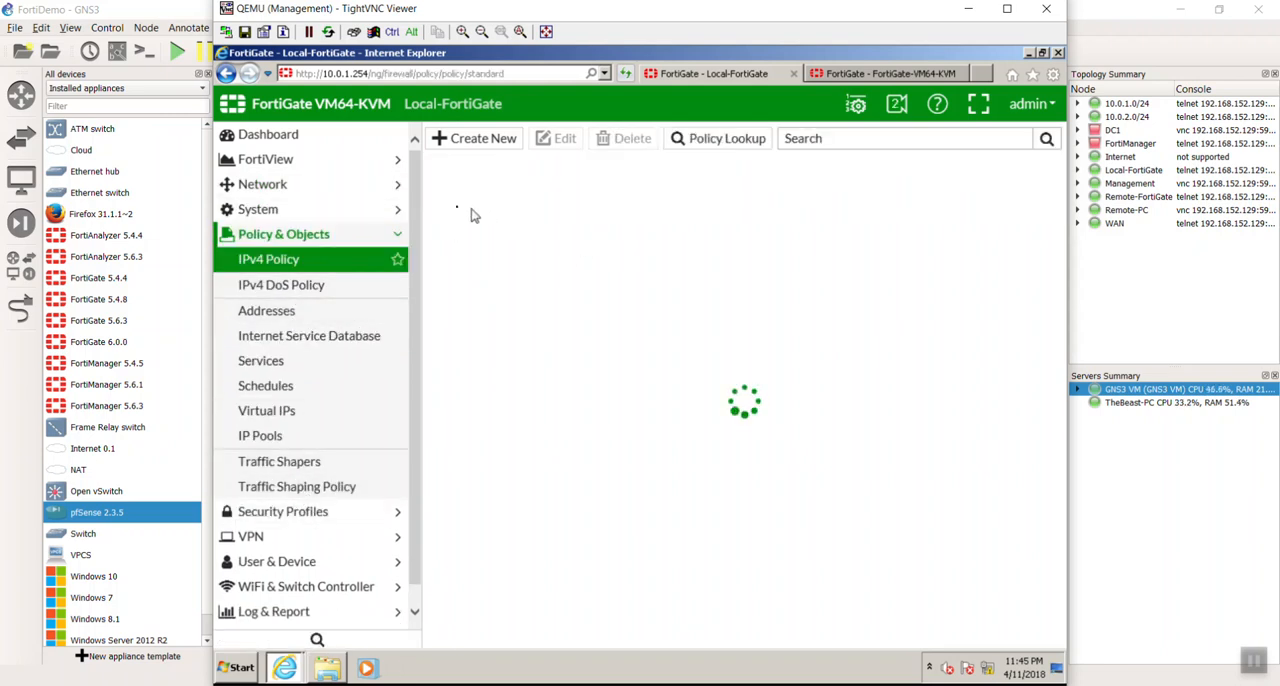
click(437, 232)
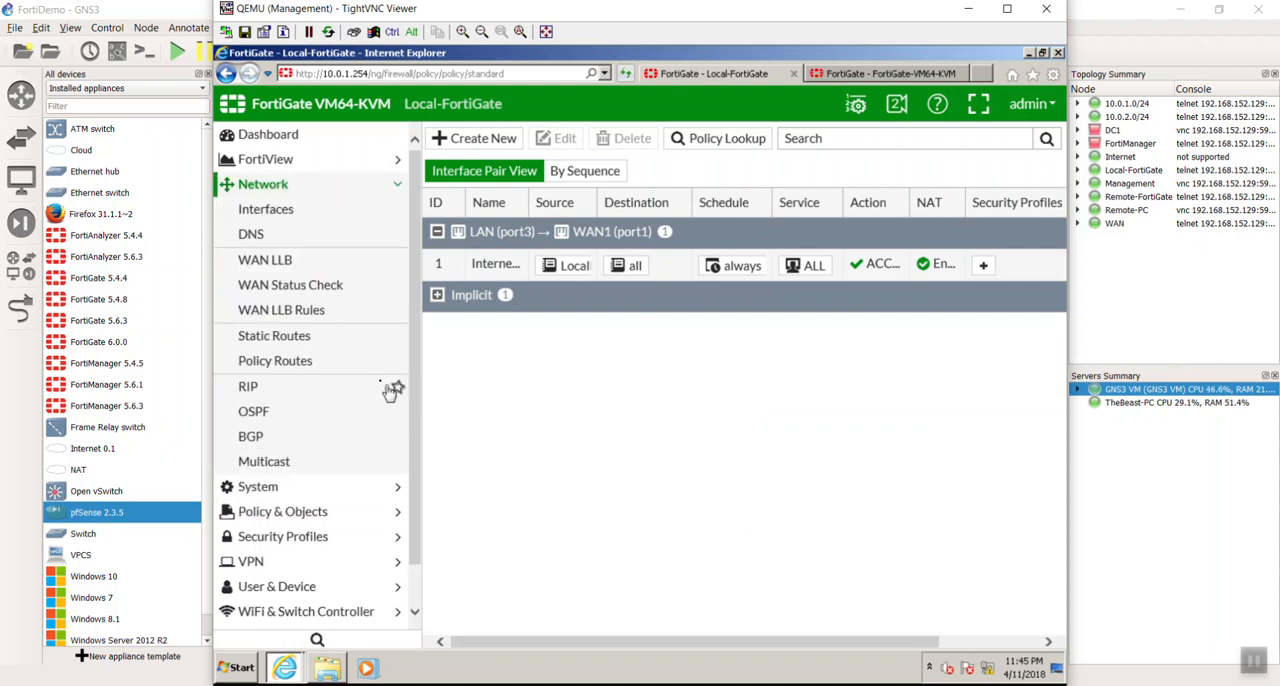
click(322, 186)
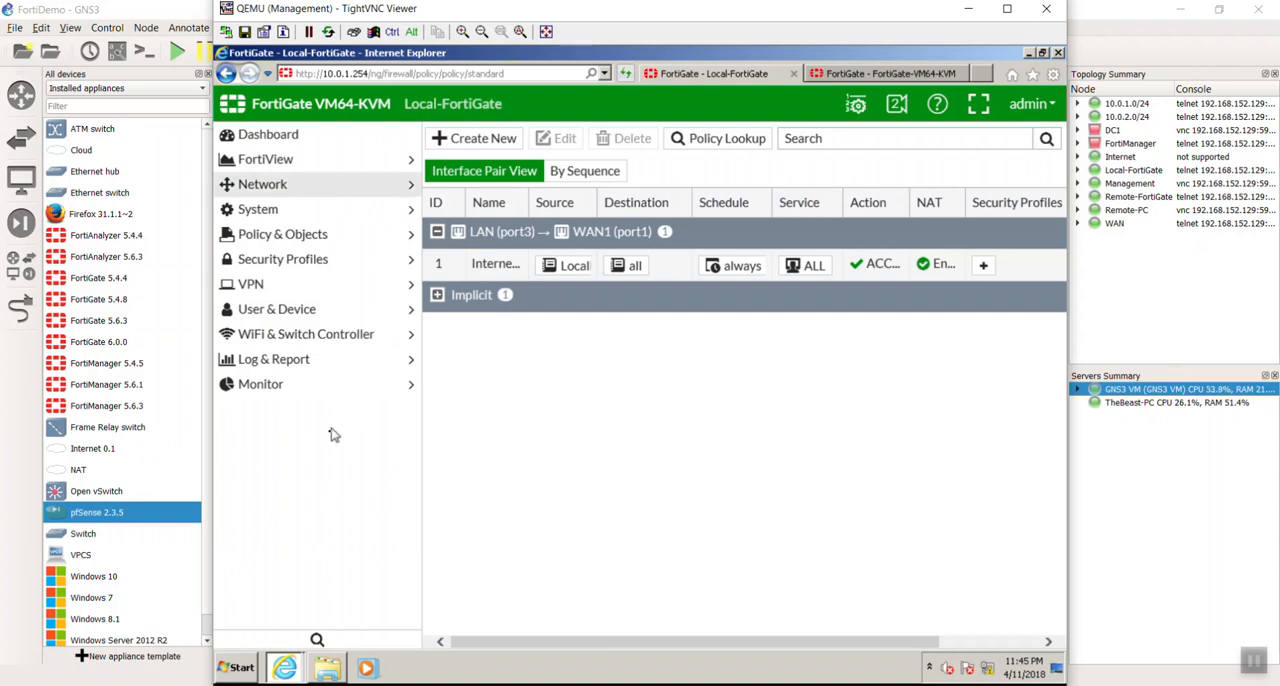
- Back up the Local-FortiGate system configuration from its dashboard to the local PC without encryption and save the file
click(310, 138)
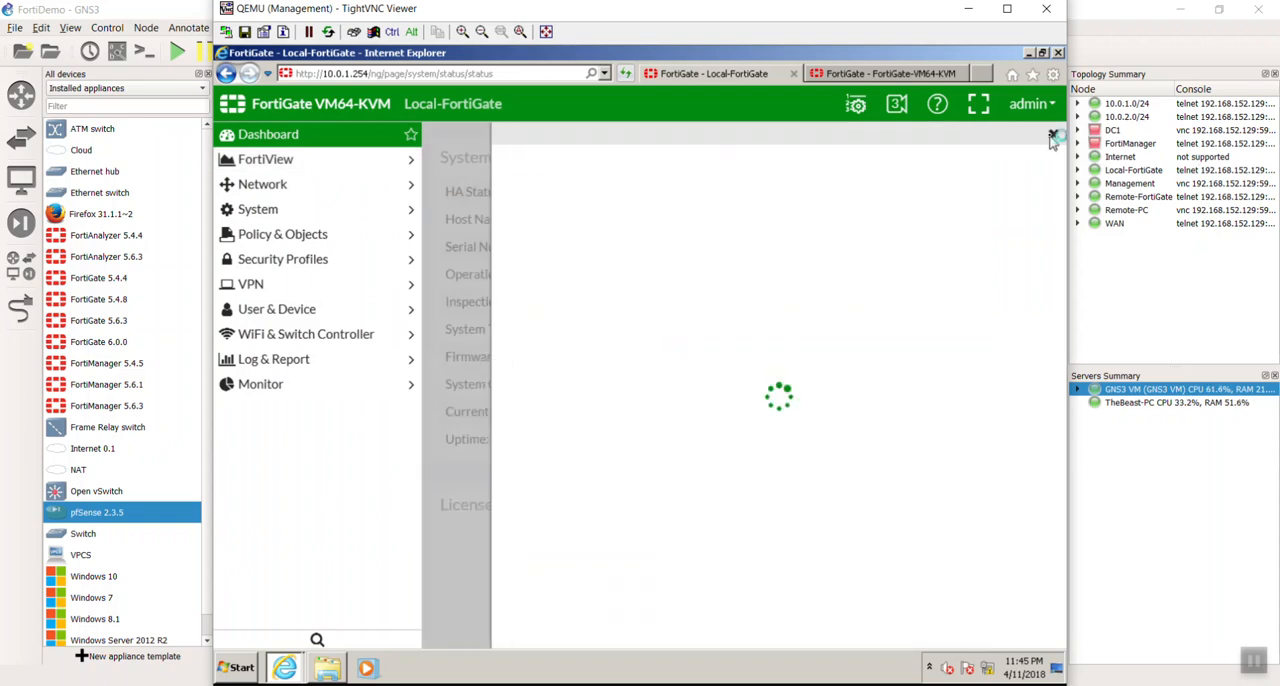
click(1053, 136)
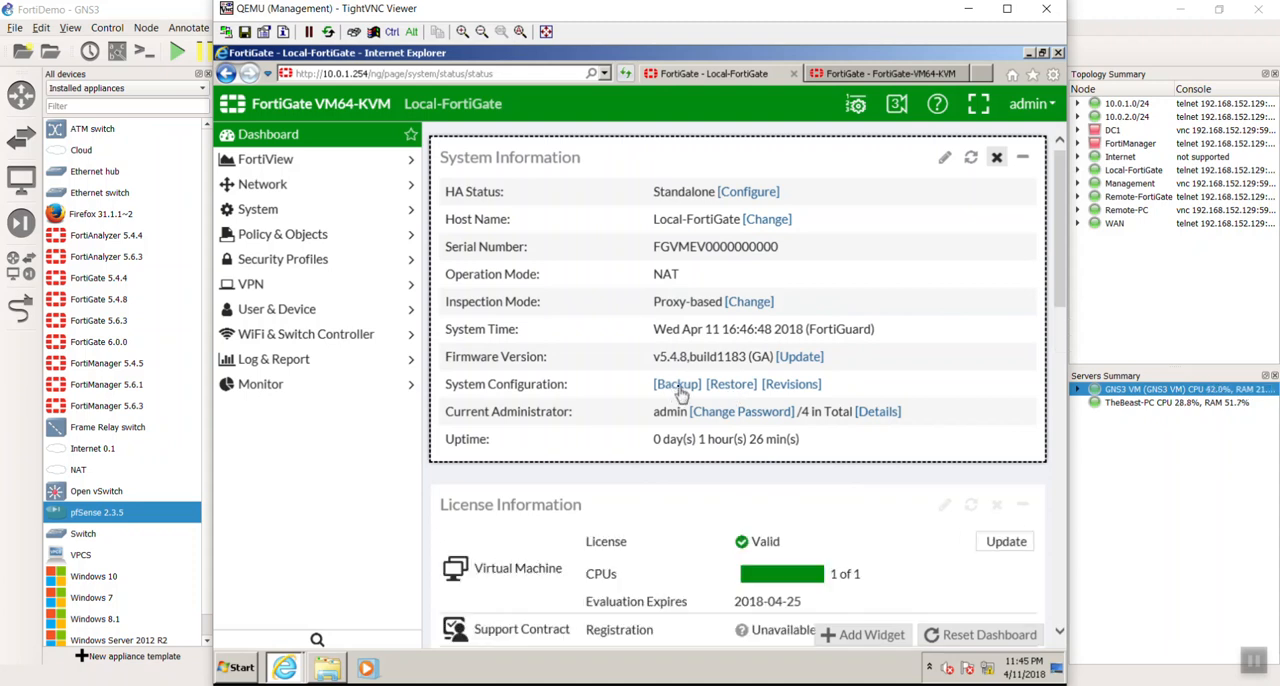
click(680, 391)
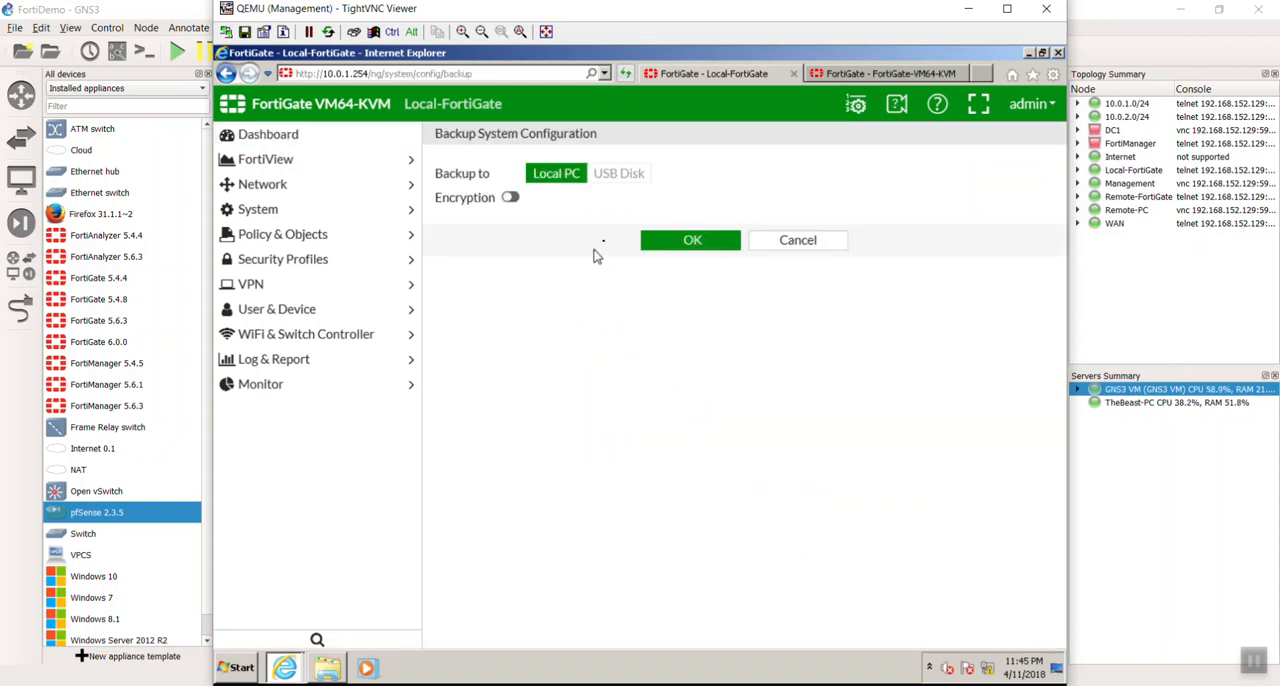
click(660, 242)
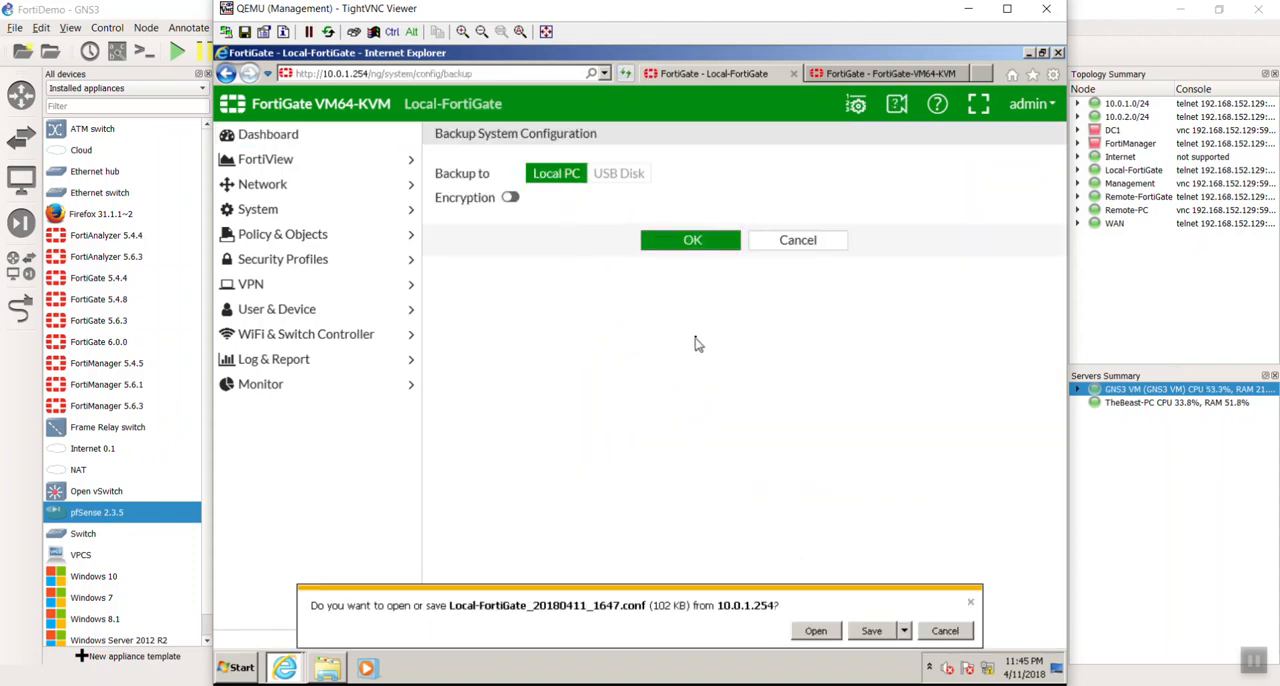
click(873, 631)
- Open the Downloads folder and rename the Local-FortiGate backup to Local-FortiGate_initial.conf
click(832, 633)
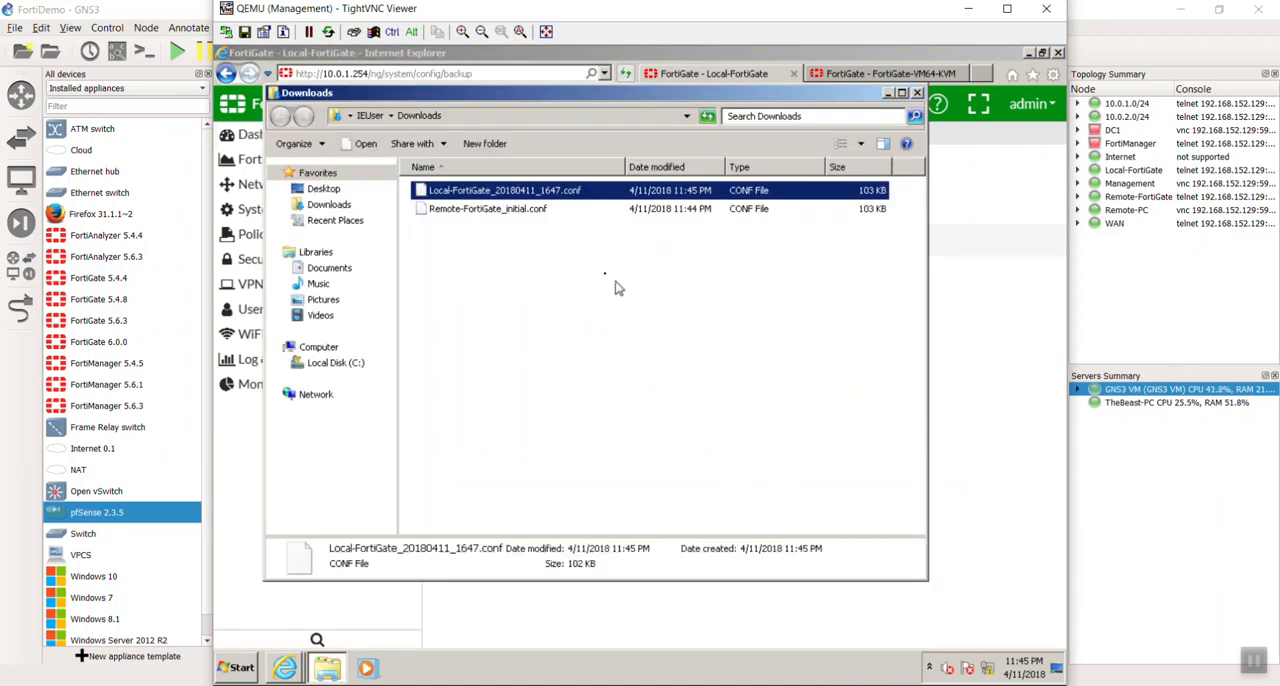
key(F2)
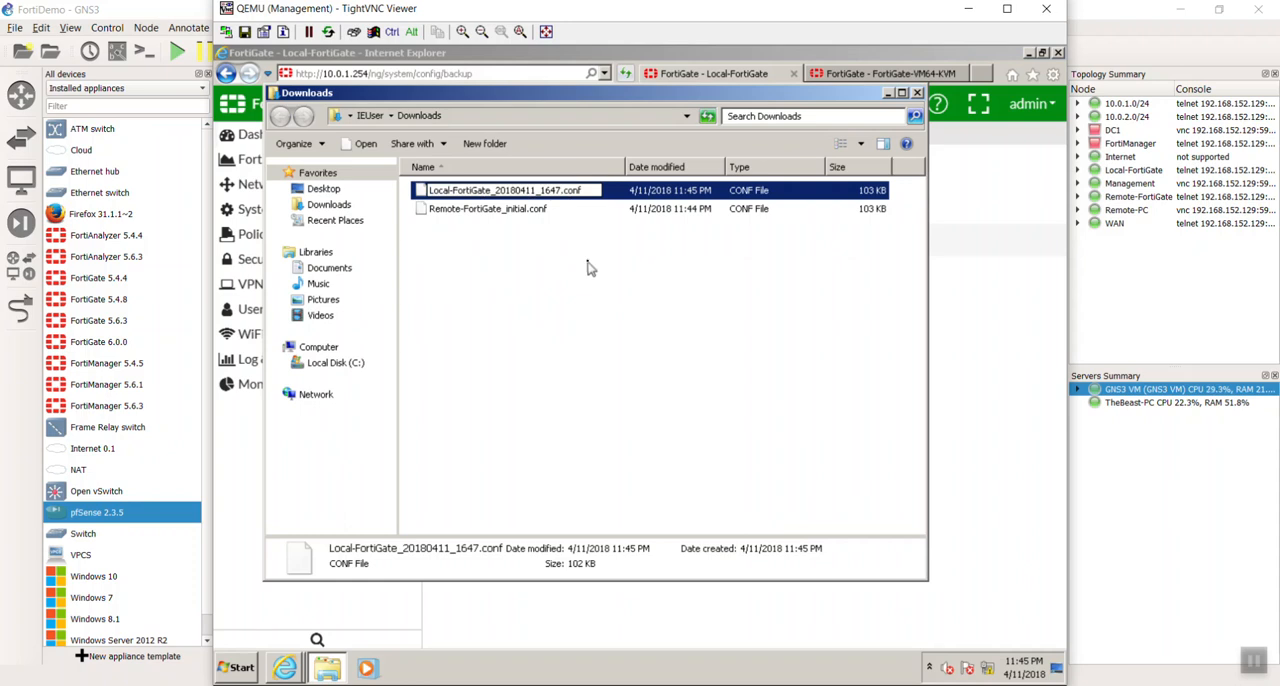
key(shift+Left)
key(shift+Left)
key(shift+Left)
key(shift+Left)
key(shift+Left)
key(shift+Left)
key(shift+Left)
key(shift+Left)
key(shift+Left)
key(shift+Left)
key(shift+Left)
key(shift+Left)
key(shift+Left)
key(shift+Left)
key(shift+Left)
text(_initial)
key(Return)
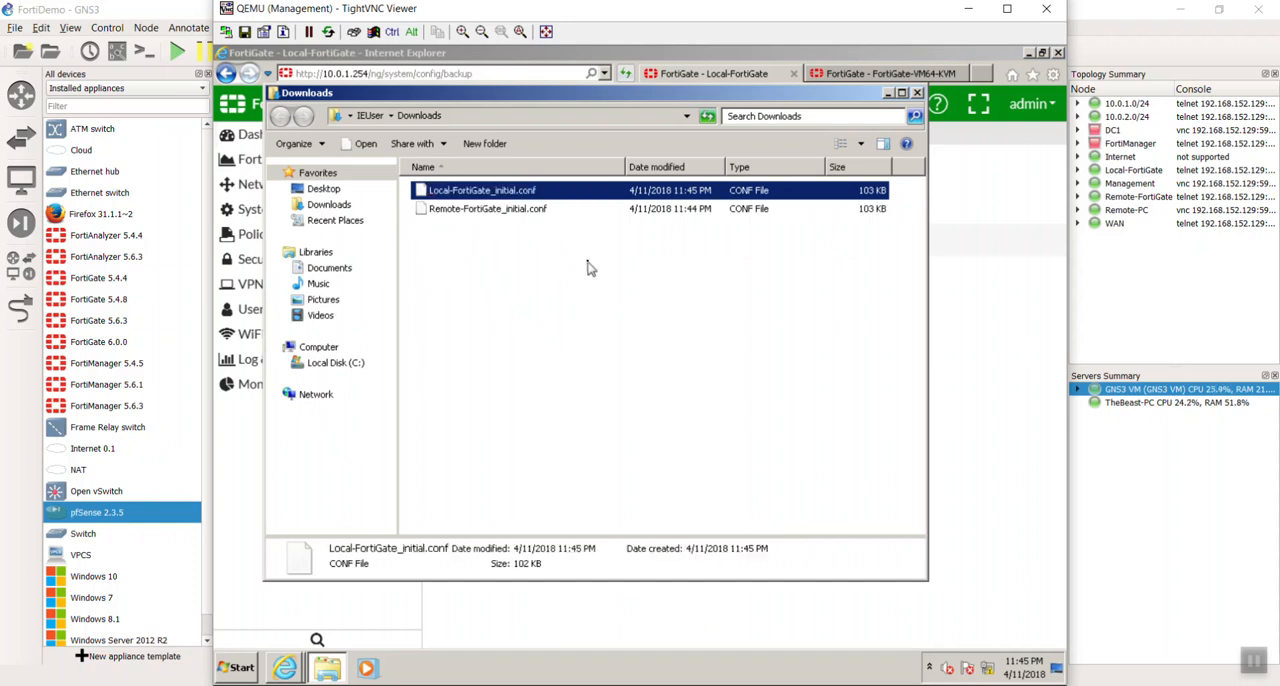